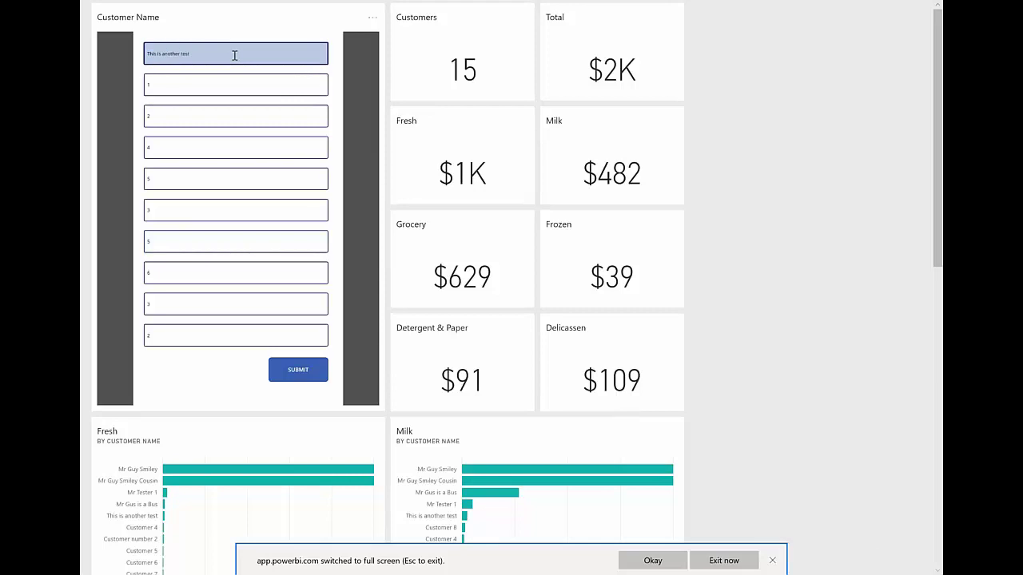
Step: Clear the customer name, channel number, region number, FRESH and MILK fields of the embedded entry form
{"action": "key", "text": "ctrl+a"}
{"action": "key", "text": "BackSpace"}
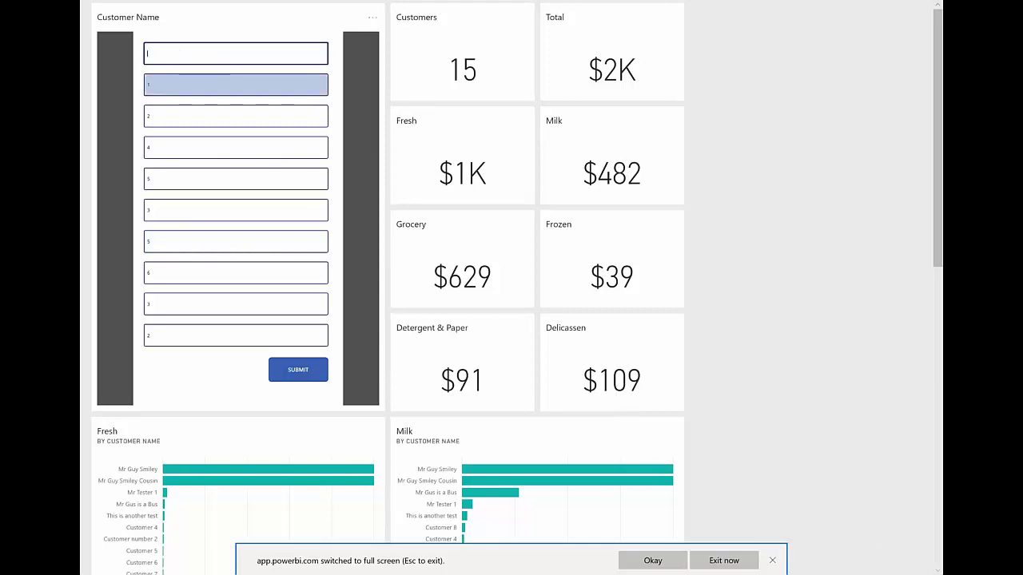
{"action": "left_click", "coordinate": [194, 92]}
{"action": "key", "text": "BackSpace"}
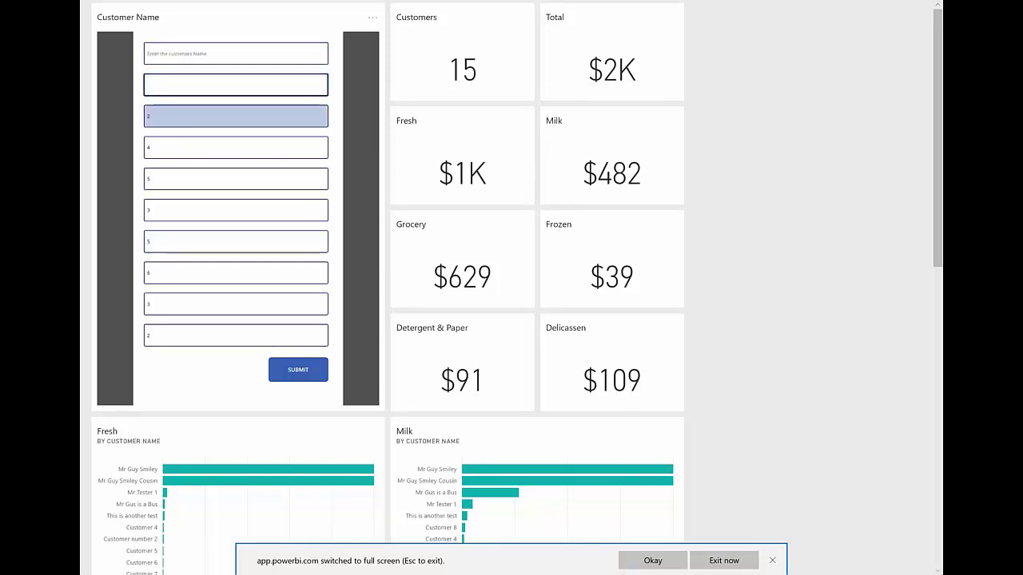
{"action": "left_click", "coordinate": [177, 118]}
{"action": "left_click", "coordinate": [171, 152]}
{"action": "key", "text": "BackSpace"}
{"action": "left_click", "coordinate": [165, 183]}
{"action": "key", "text": "BackSpace"}
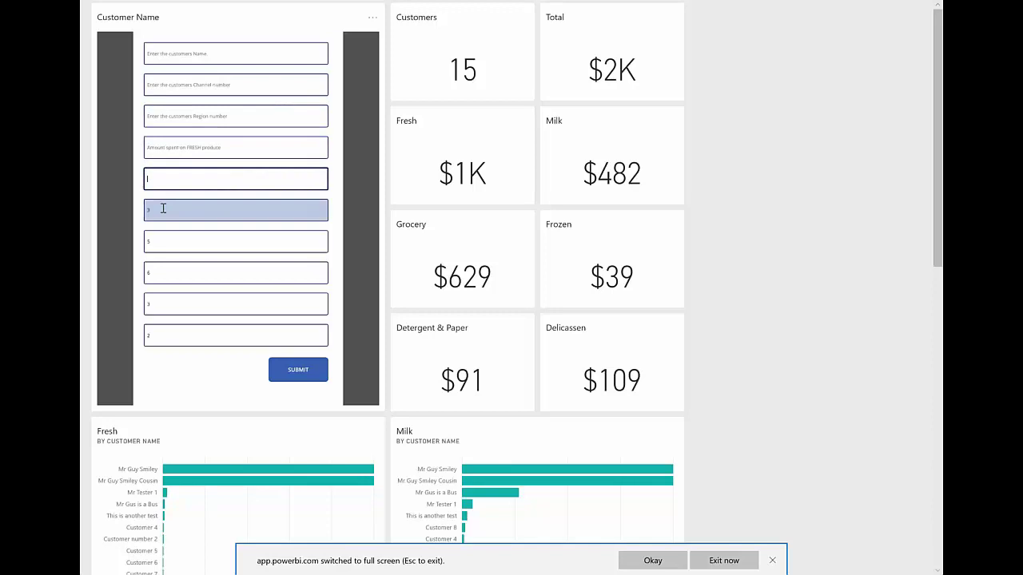
Step: Clear the GROCERY, FROZEN, DETERGENT and PAPER, DELICASSEN and CATEGORY fields of the entry form
{"action": "left_click", "coordinate": [162, 209]}
{"action": "key", "text": "BackSpace"}
{"action": "left_click", "coordinate": [163, 240]}
{"action": "key", "text": "BackSpace"}
{"action": "left_click", "coordinate": [159, 271]}
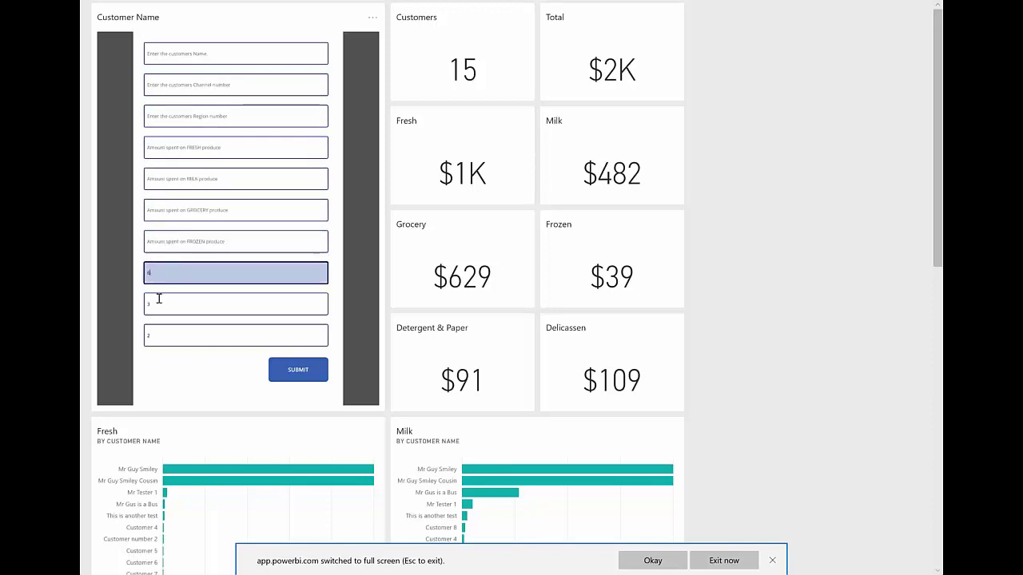
{"action": "key", "text": "BackSpace"}
{"action": "left_click", "coordinate": [160, 304]}
{"action": "key", "text": "BackSpace"}
{"action": "left_click", "coordinate": [166, 332]}
{"action": "key", "text": "BackSpace"}
Step: Enter the new customer's name in the form, with channel number 2 and region number 3
{"action": "left_click", "coordinate": [173, 57]}
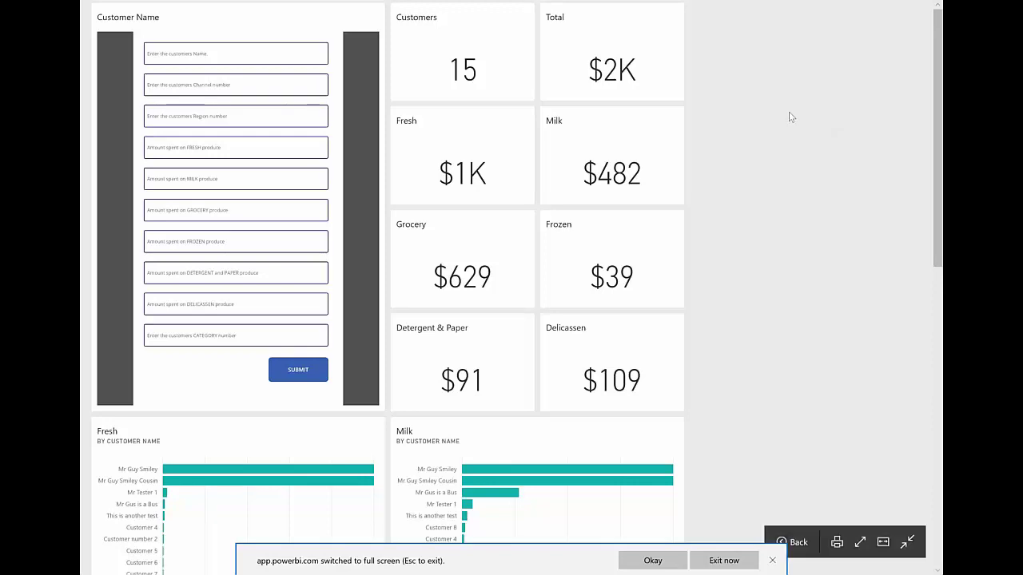
{"action": "left_click", "coordinate": [186, 49]}
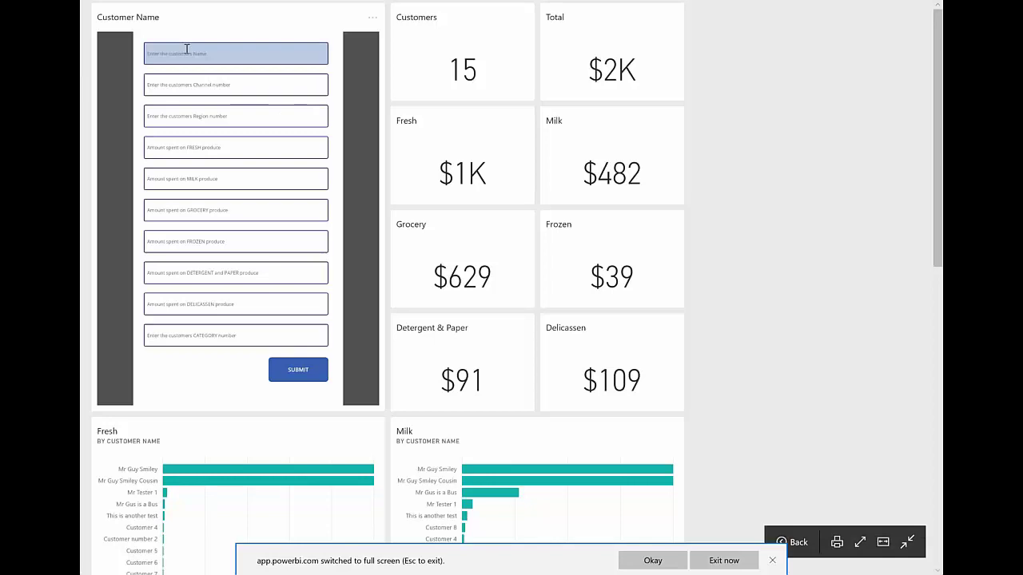
{"action": "type", "text": "M"}
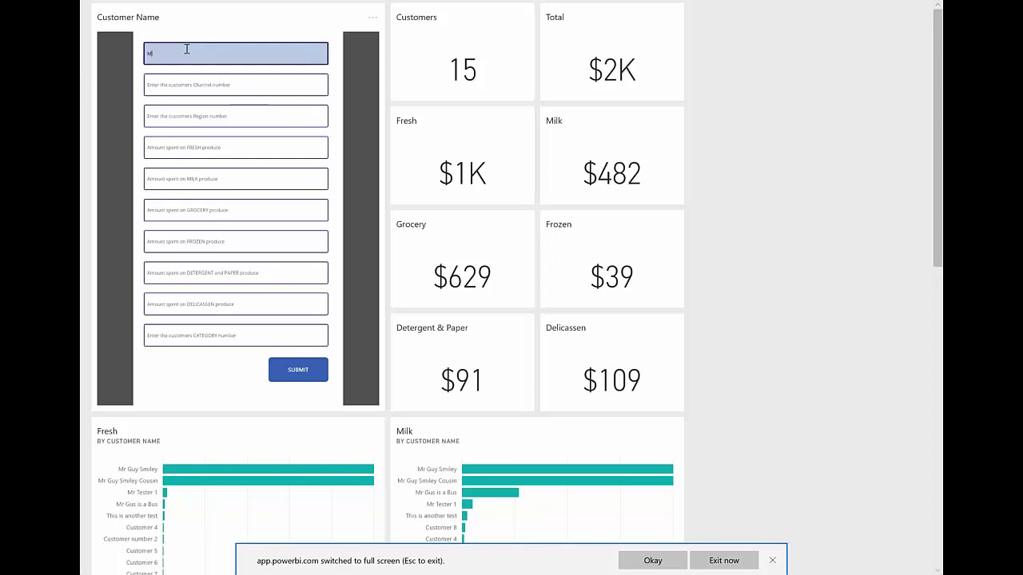
{"action": "type", "text": "r New Guy"}
{"action": "key", "text": "Tab"}
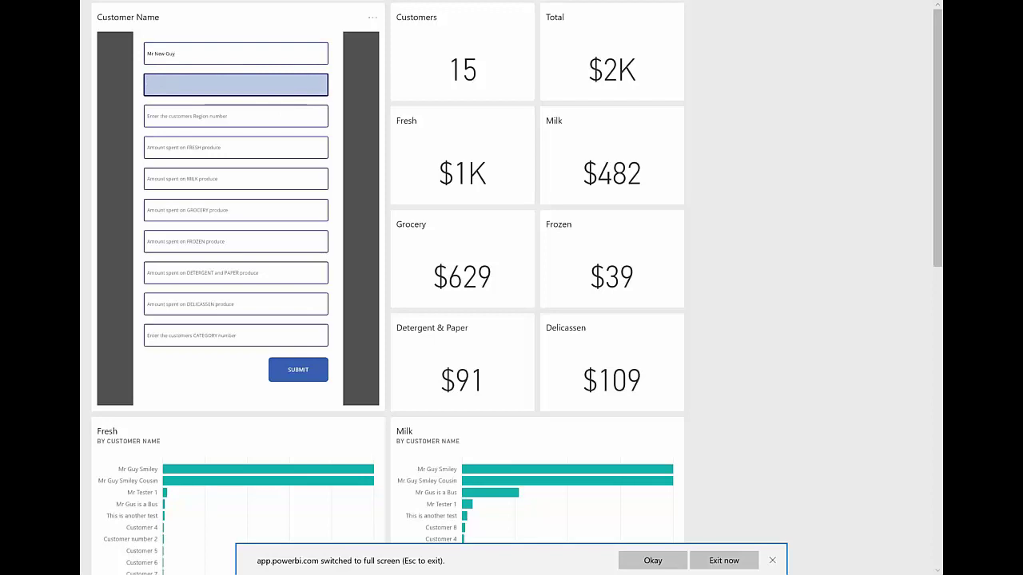
{"action": "type", "text": "2"}
{"action": "left_click", "coordinate": [205, 115]}
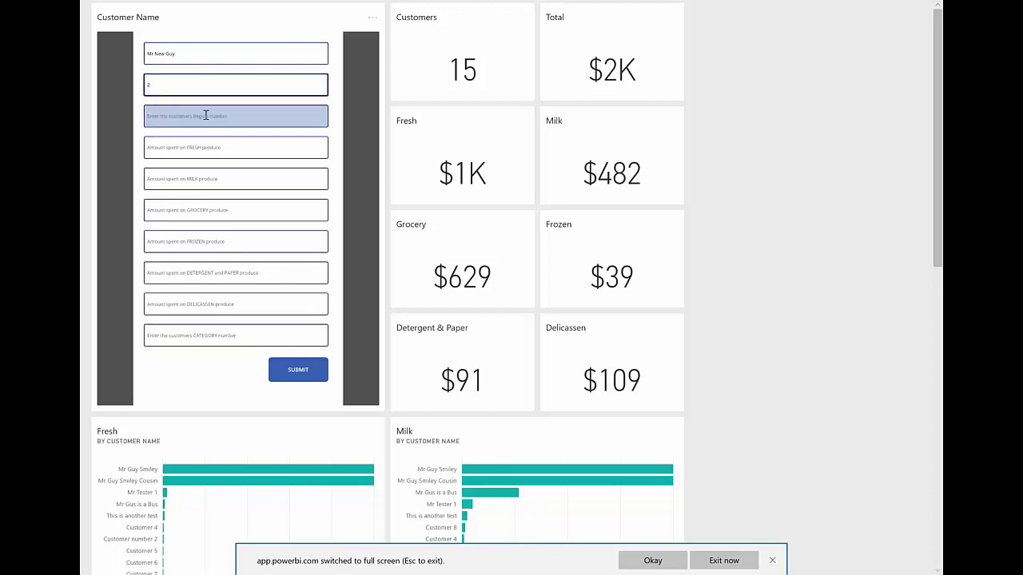
{"action": "type", "text": "3"}
Step: Enter the customer's spending as 100 on FRESH, 299 on MILK and 200 on GROCERY produce
{"action": "left_click", "coordinate": [197, 141]}
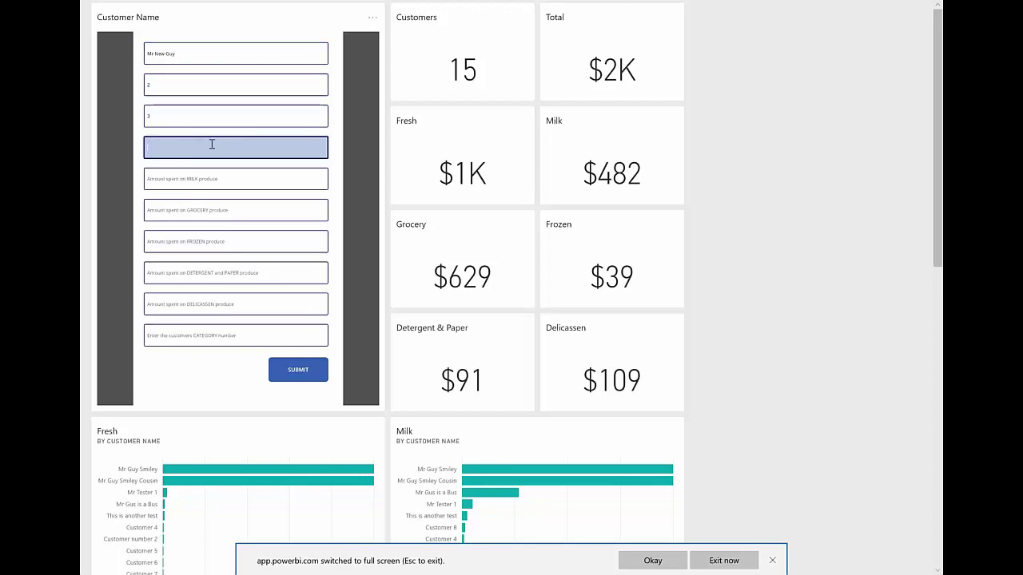
{"action": "type", "text": "100"}
{"action": "left_click", "coordinate": [196, 180]}
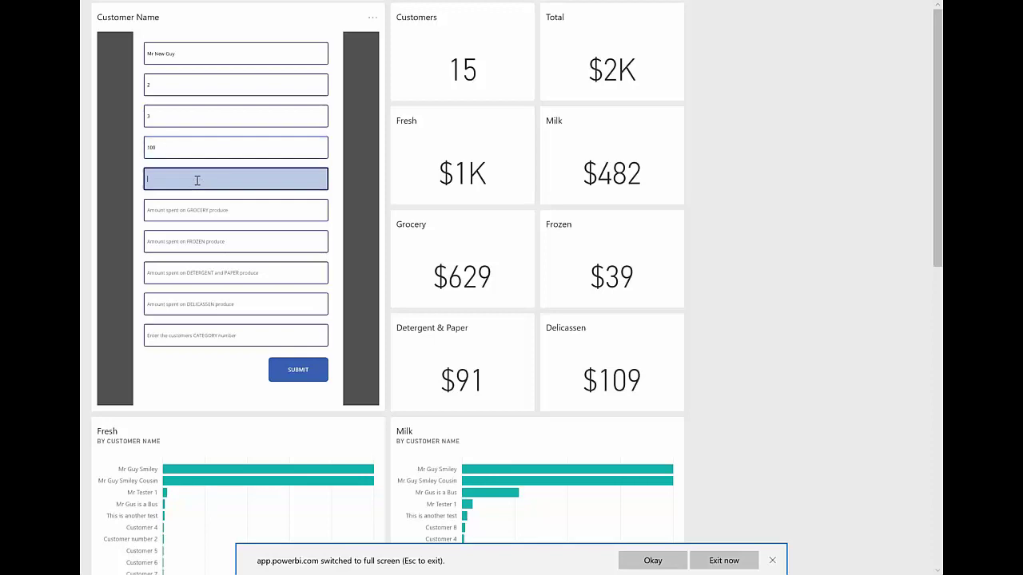
{"action": "type", "text": "299"}
{"action": "left_click", "coordinate": [186, 211]}
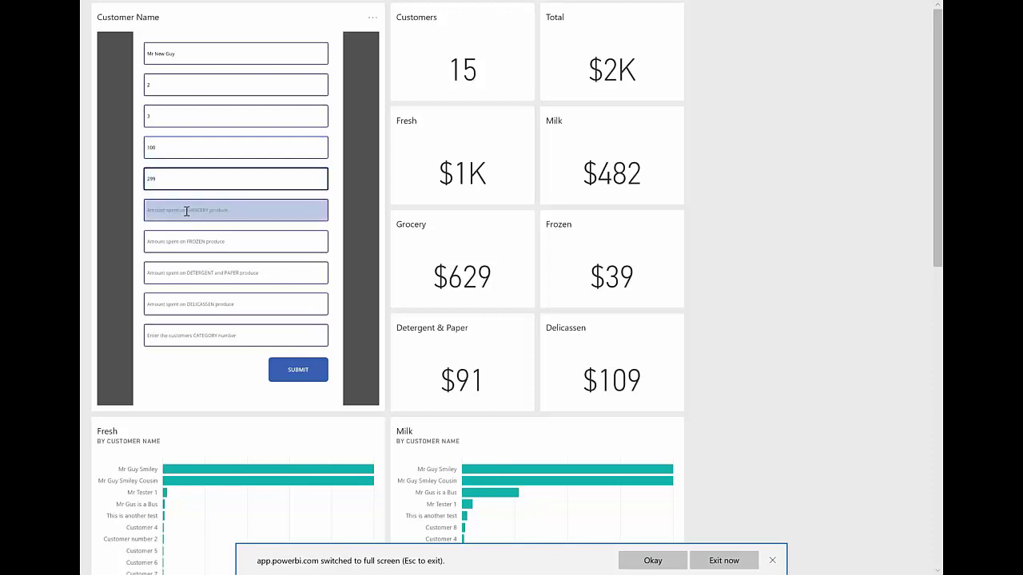
{"action": "type", "text": "200"}
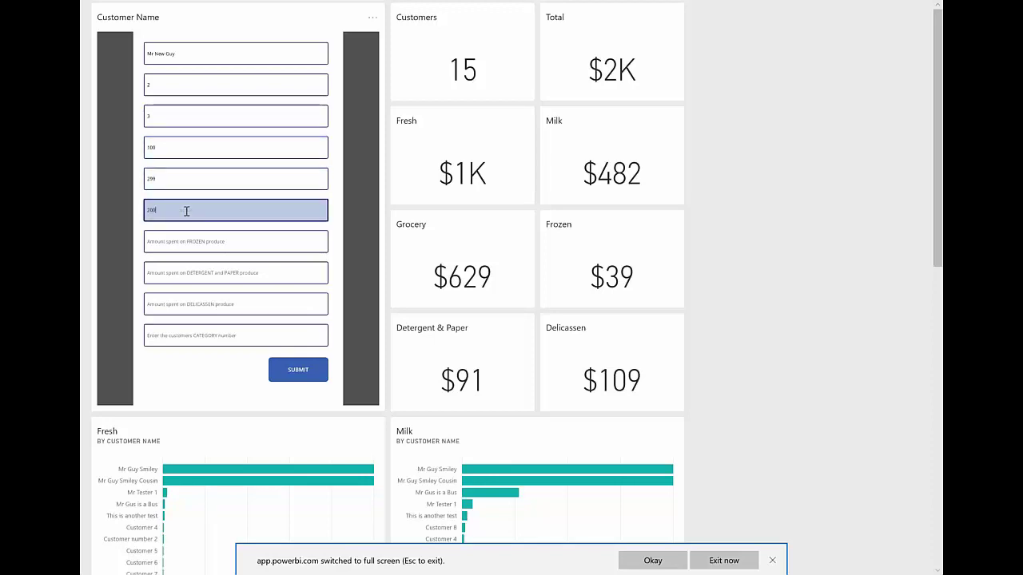
Step: Enter the spending as 200 on FROZEN, 300 on DETERGENT and PAPER, and 150 on DELICASSEN produce
{"action": "left_click", "coordinate": [163, 240]}
{"action": "type", "text": "200"}
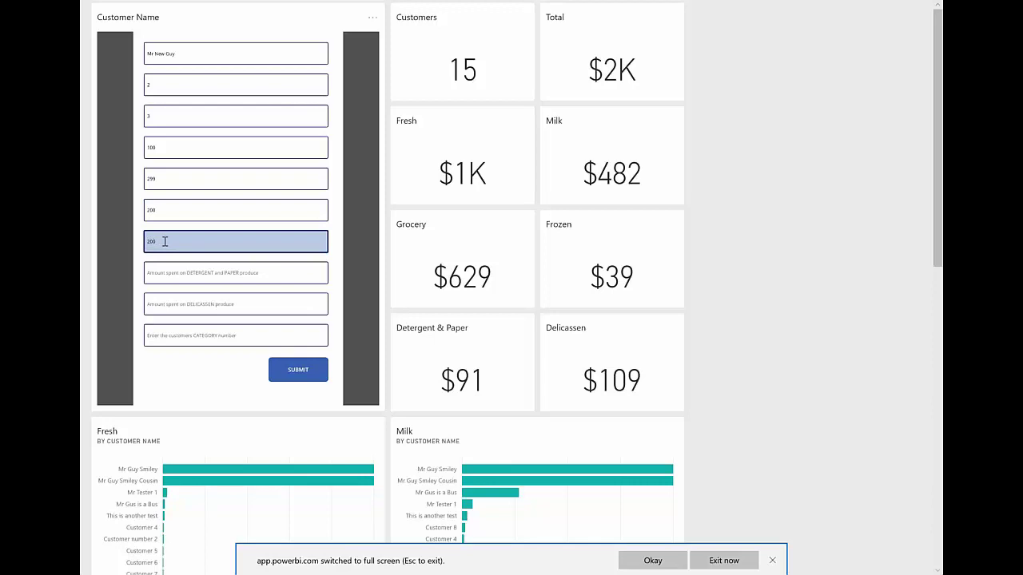
{"action": "left_click", "coordinate": [183, 272]}
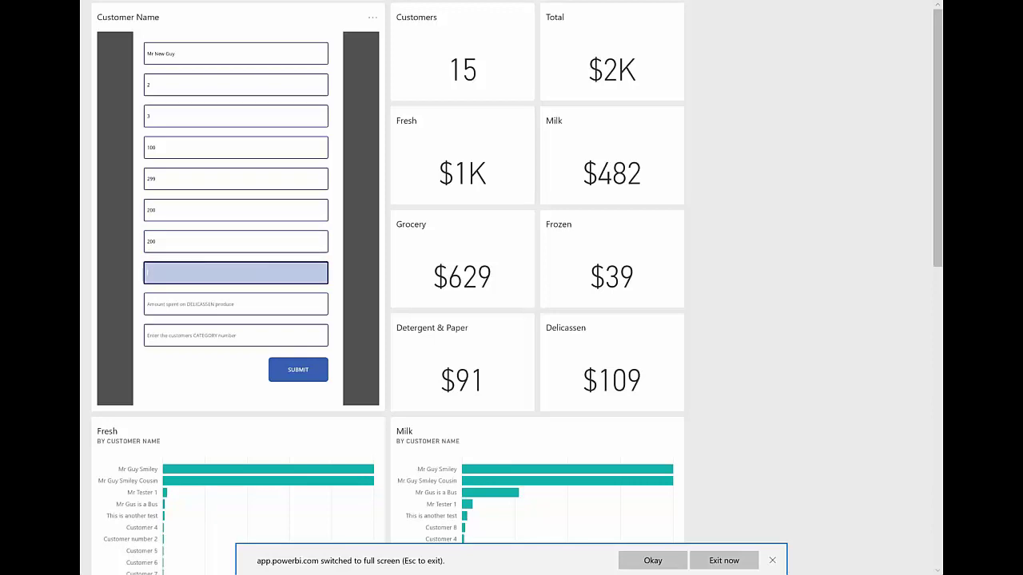
{"action": "type", "text": "300"}
{"action": "left_click", "coordinate": [168, 301]}
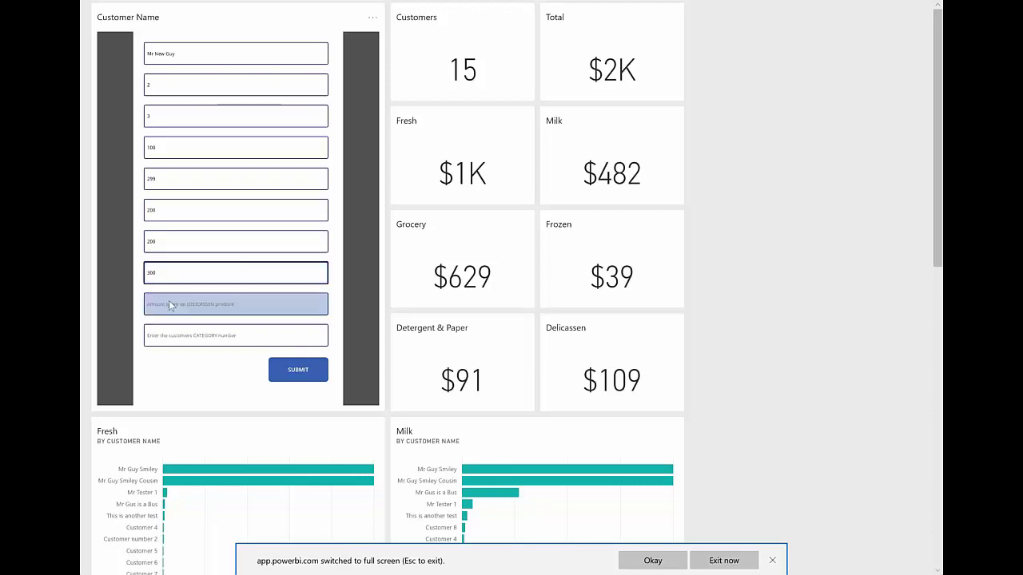
{"action": "type", "text": "21"}
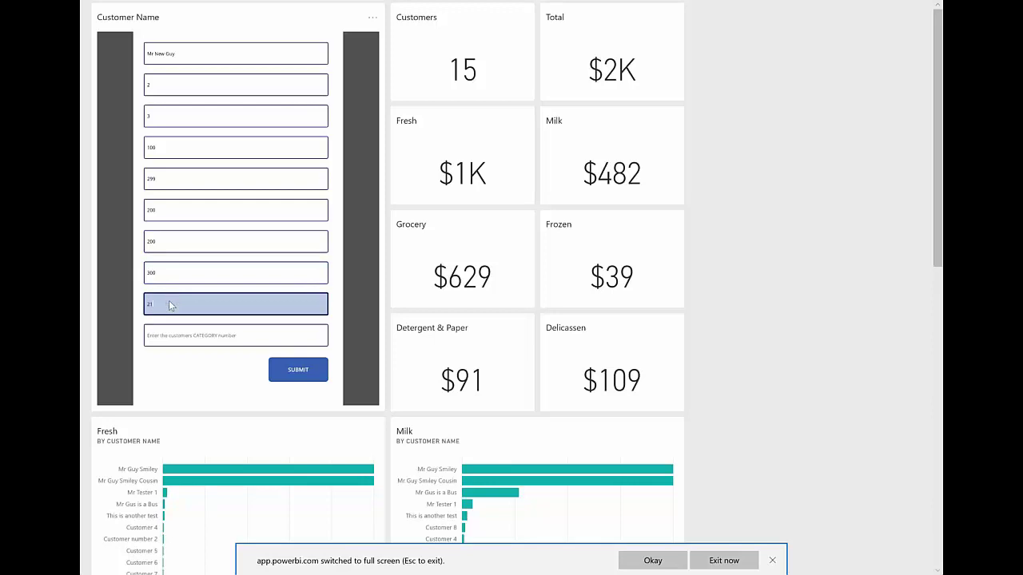
{"action": "type", "text": "50"}
Step: Set the customer's CATEGORY number to 1, dismiss the full-screen notice and submit the new record
{"action": "left_click", "coordinate": [182, 336]}
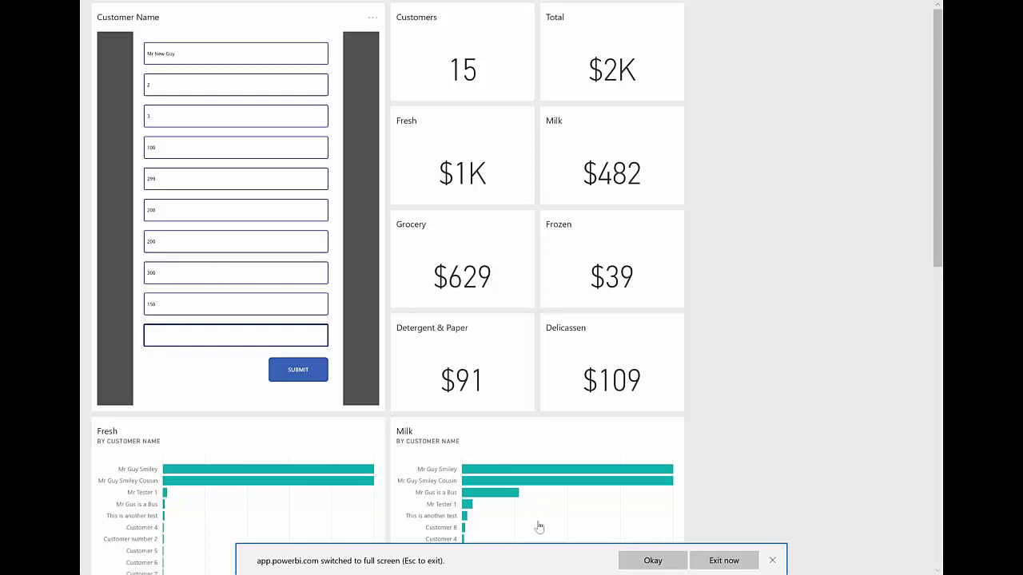
{"action": "left_click", "coordinate": [654, 558]}
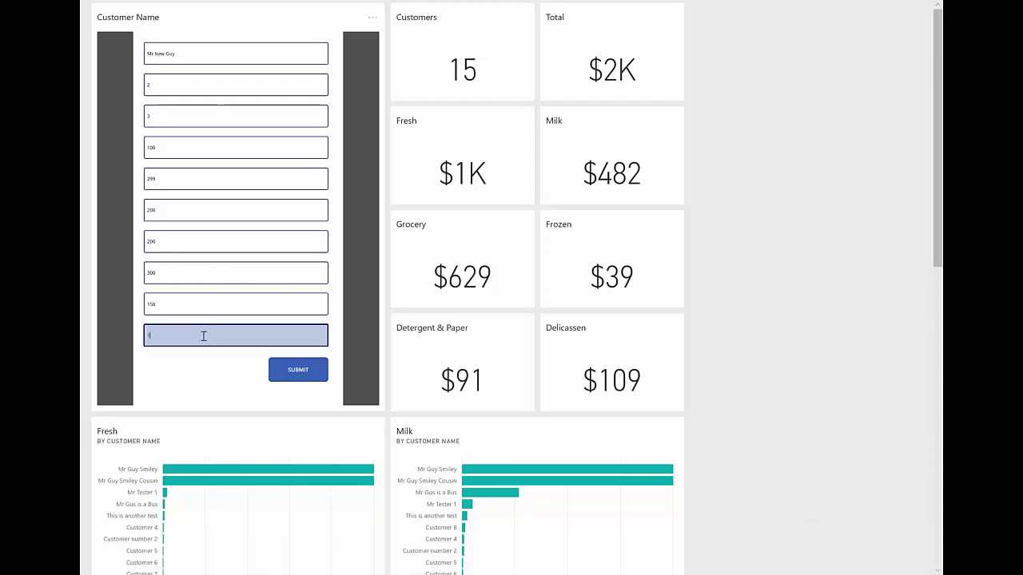
{"action": "left_click", "coordinate": [299, 374]}
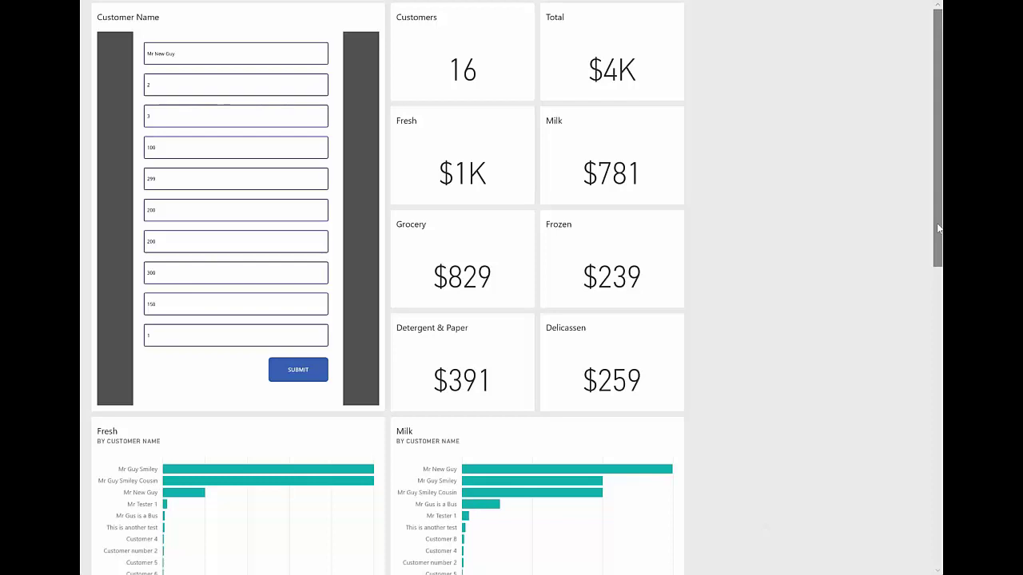
Step: Review the per-customer spending charts and the category table for the newly submitted record, and return to the form
{"action": "left_click_drag", "start_coordinate": [938, 230], "coordinate": [938, 280]}
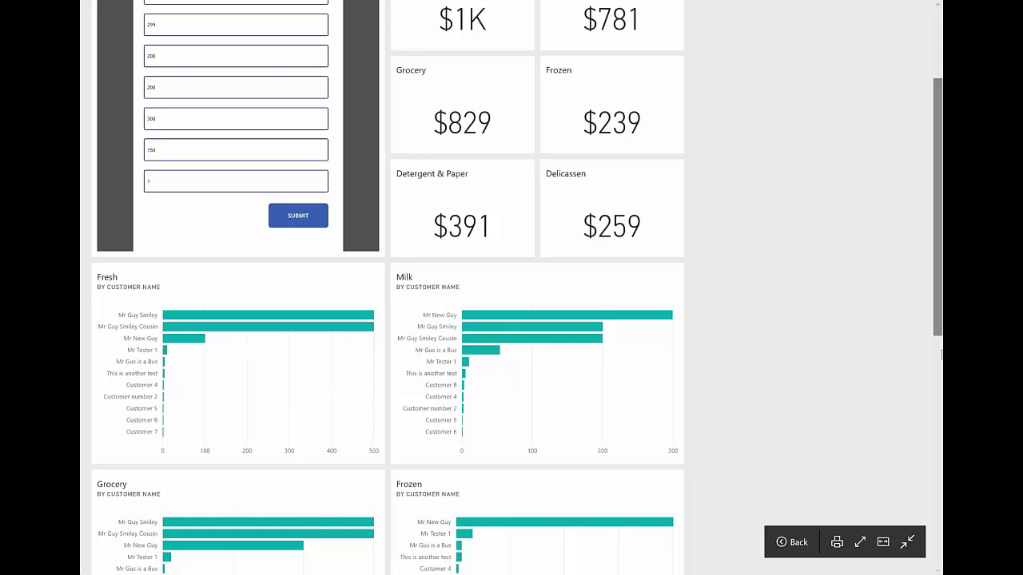
{"action": "scroll", "coordinate": [941, 354], "scroll_direction": "down", "scroll_amount": 6}
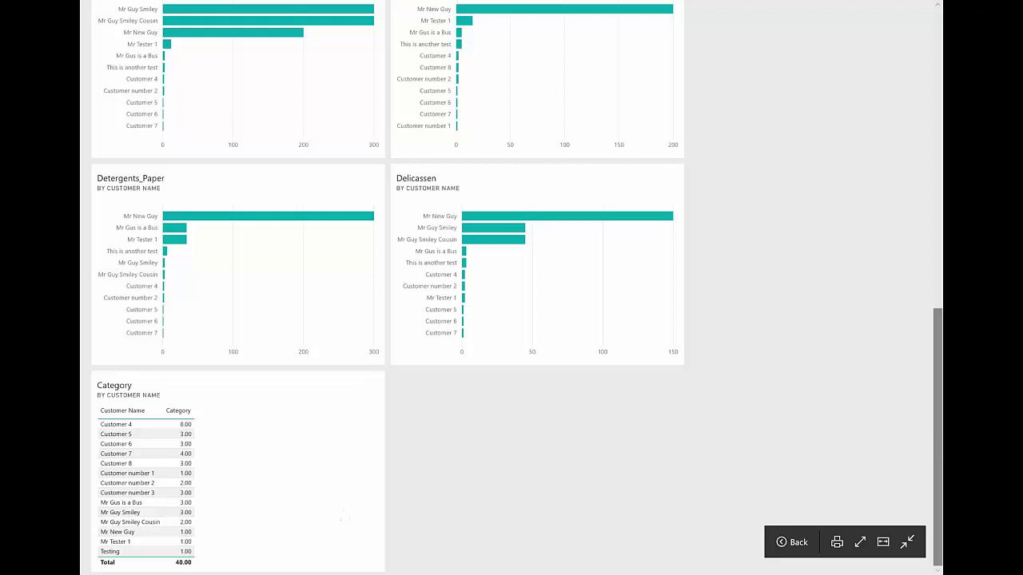
{"action": "left_click_drag", "start_coordinate": [939, 432], "coordinate": [887, 128]}
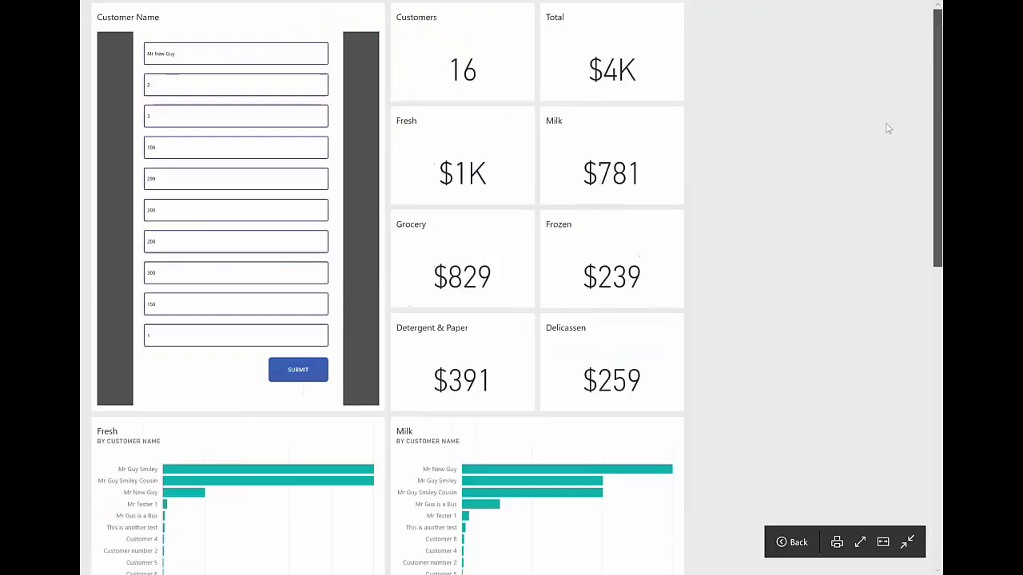
Step: Append "Cousin" to the customer name in the form for a second record
{"action": "left_click", "coordinate": [213, 55]}
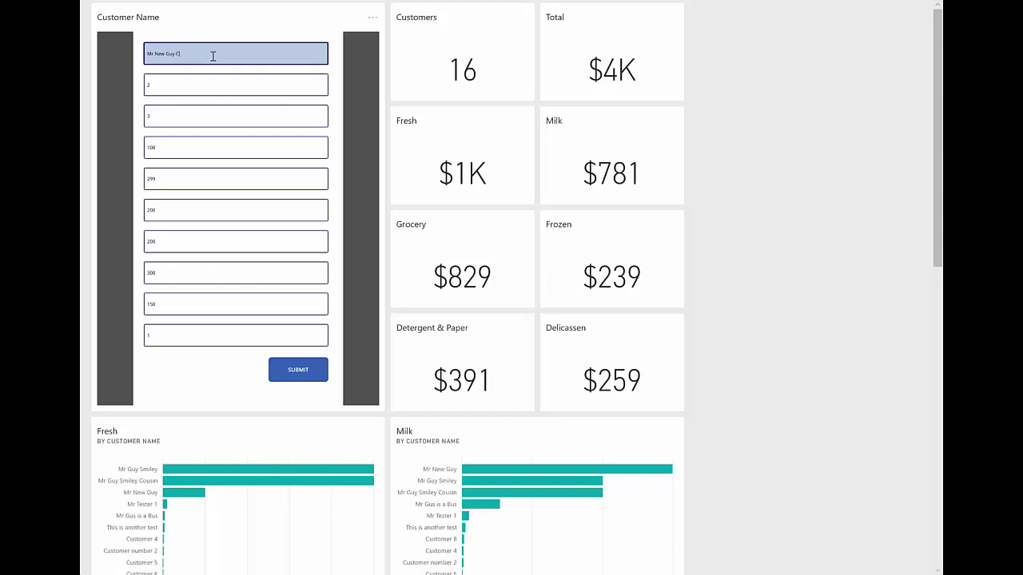
{"action": "type", "text": "ousins"}
{"action": "key", "text": "BackSpace"}
{"action": "left_click", "coordinate": [174, 112]}
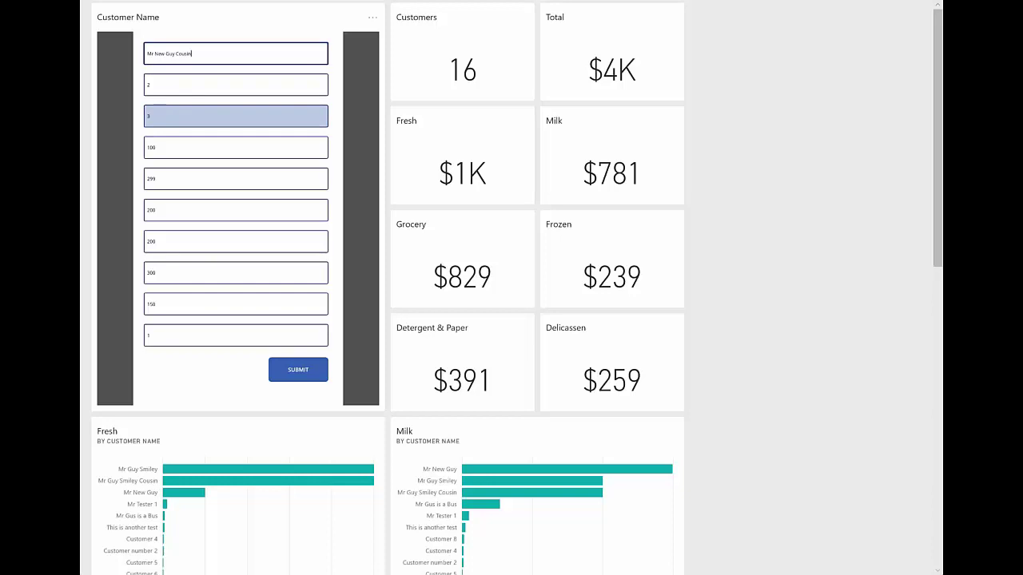
Step: Set the second record's spending to 5 on FRESH, 2 on MILK and 2 on GROCERY produce
{"action": "left_click", "coordinate": [174, 148]}
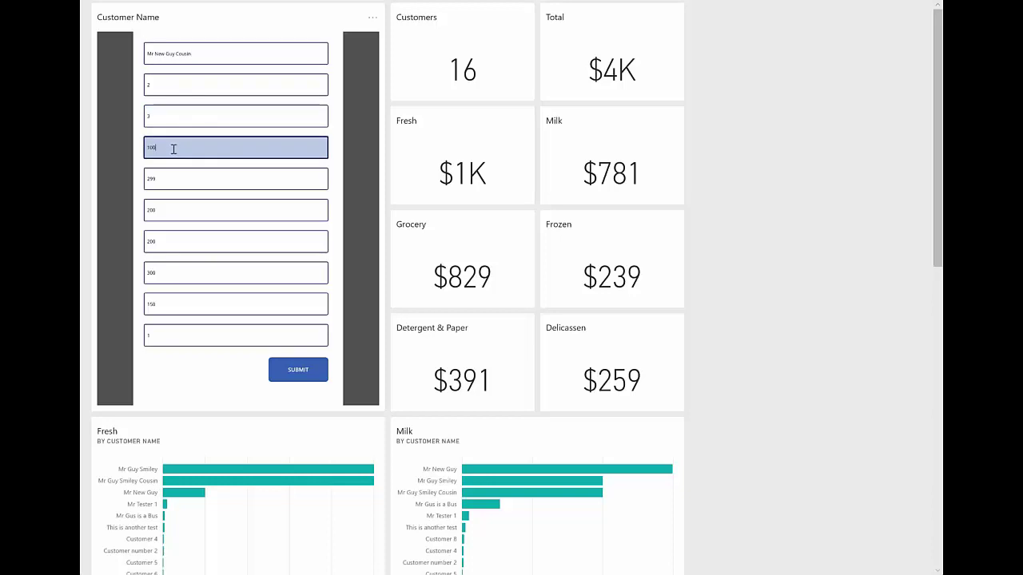
{"action": "key", "text": "BackSpace"}
{"action": "key", "text": "BackSpace"}
{"action": "key", "text": "BackSpace"}
{"action": "type", "text": "5"}
{"action": "left_click", "coordinate": [170, 178]}
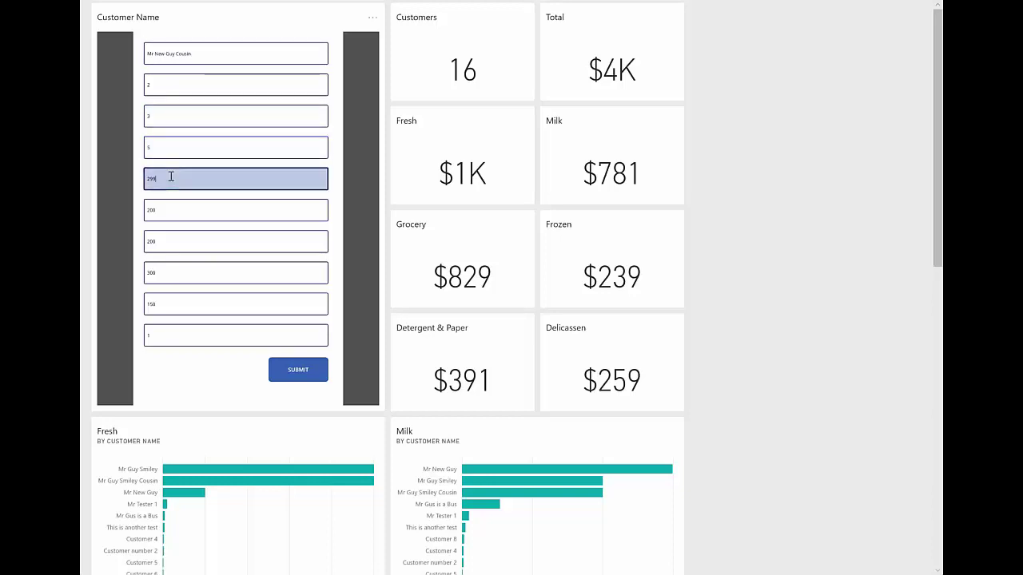
{"action": "left_click", "coordinate": [170, 209]}
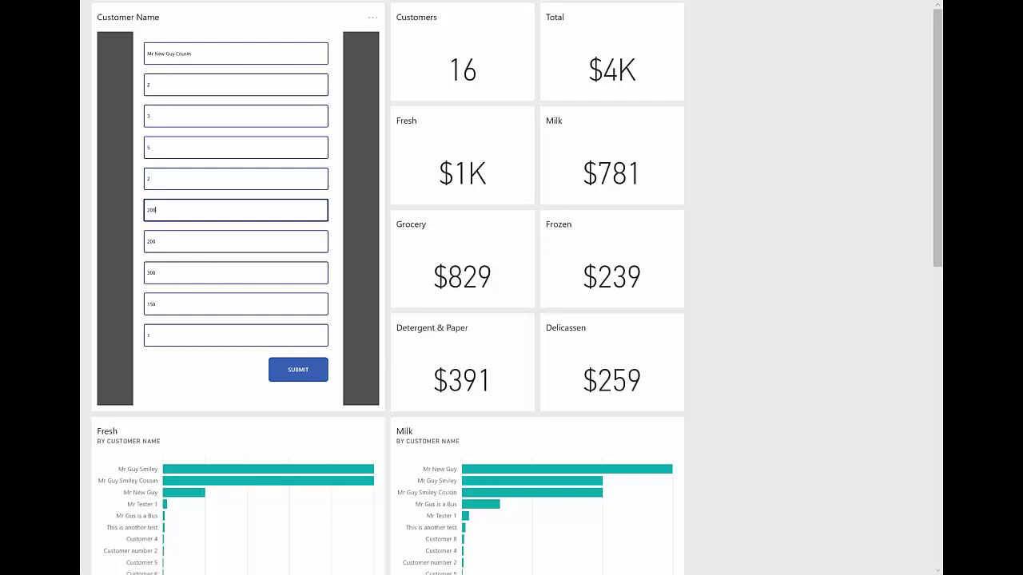
{"action": "key", "text": "BackSpace"}
Step: Set the second record's FROZEN spending to 250 and its DETERGENT and PAPER spending to 32
{"action": "left_click", "coordinate": [173, 237]}
{"action": "key", "text": "BackSpace"}
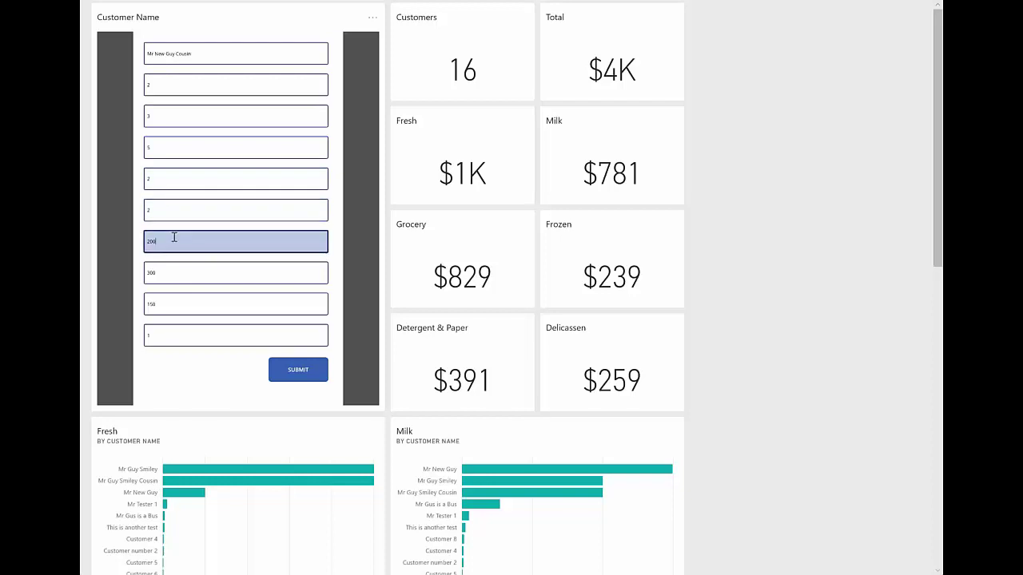
{"action": "key", "text": "BackSpace"}
{"action": "type", "text": "50"}
{"action": "left_click", "coordinate": [162, 273]}
{"action": "key", "text": "BackSpace"}
{"action": "key", "text": "BackSpace"}
{"action": "type", "text": "2"}
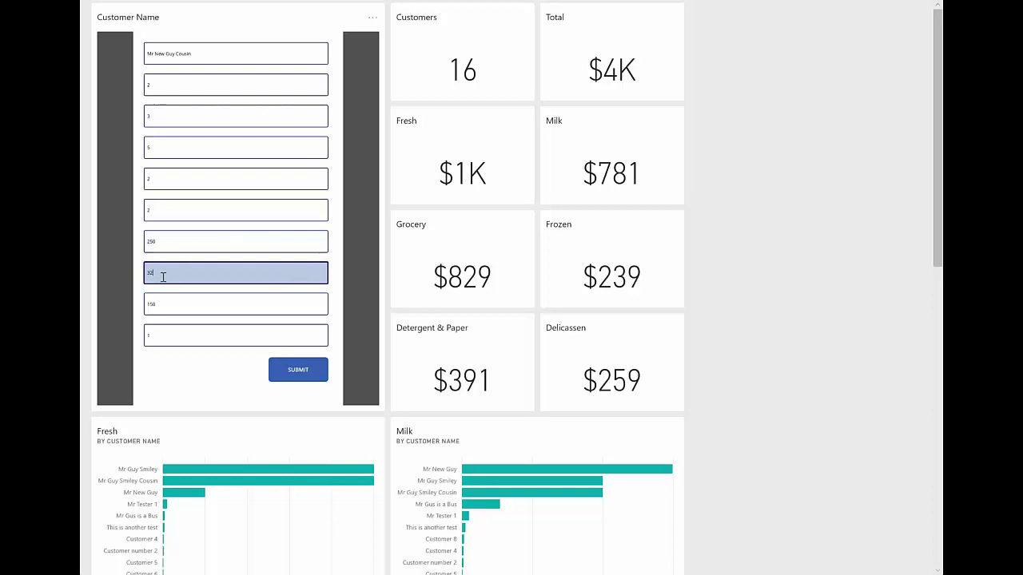
Step: Set the second record's DELICASSEN spending to 20 and clear its CATEGORY number
{"action": "left_click", "coordinate": [175, 308]}
{"action": "key", "text": "BackSpace"}
{"action": "key", "text": "BackSpace"}
{"action": "key", "text": "BackSpace"}
{"action": "type", "text": "20"}
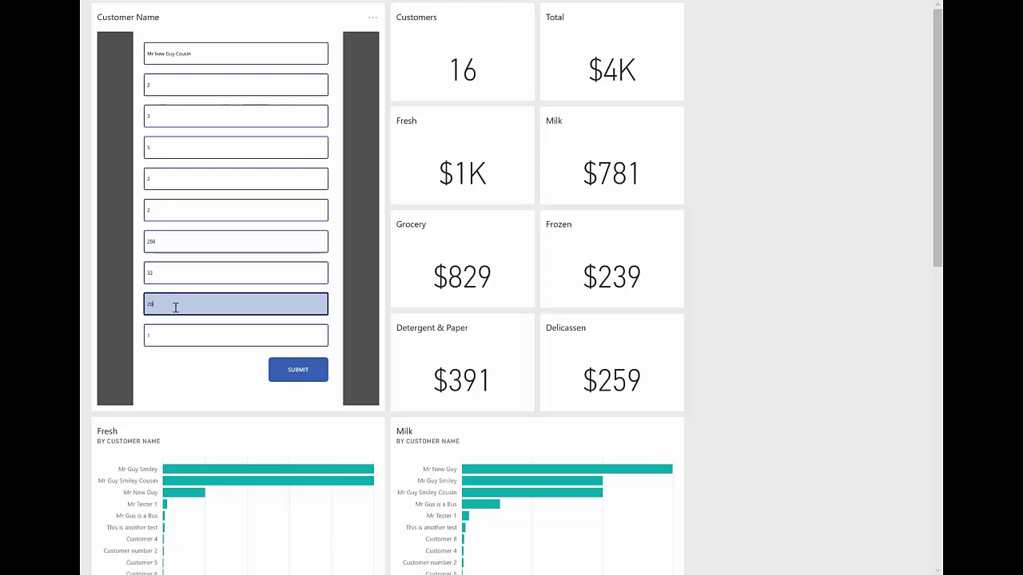
{"action": "left_click", "coordinate": [177, 337]}
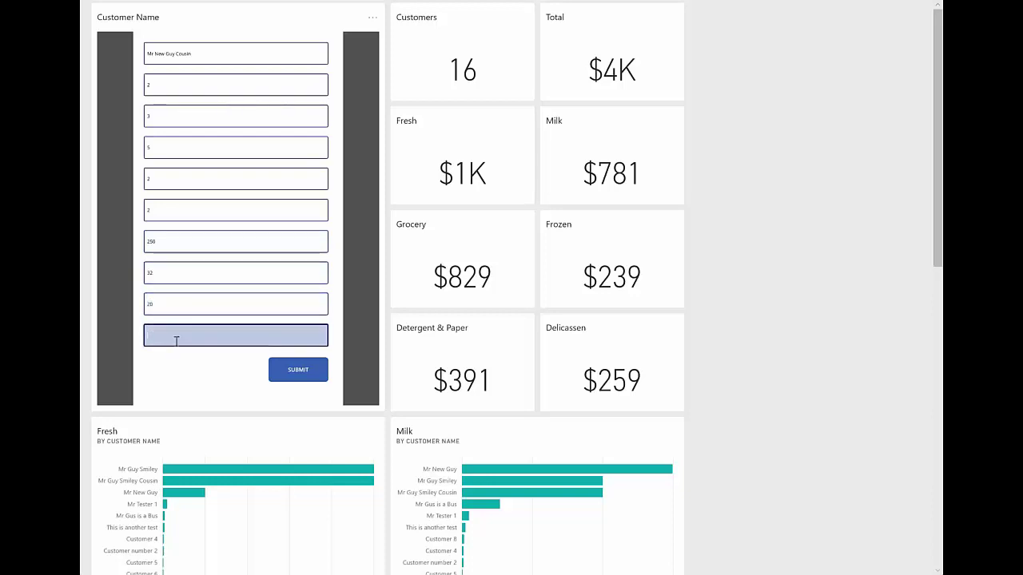
{"action": "left_click", "coordinate": [169, 301]}
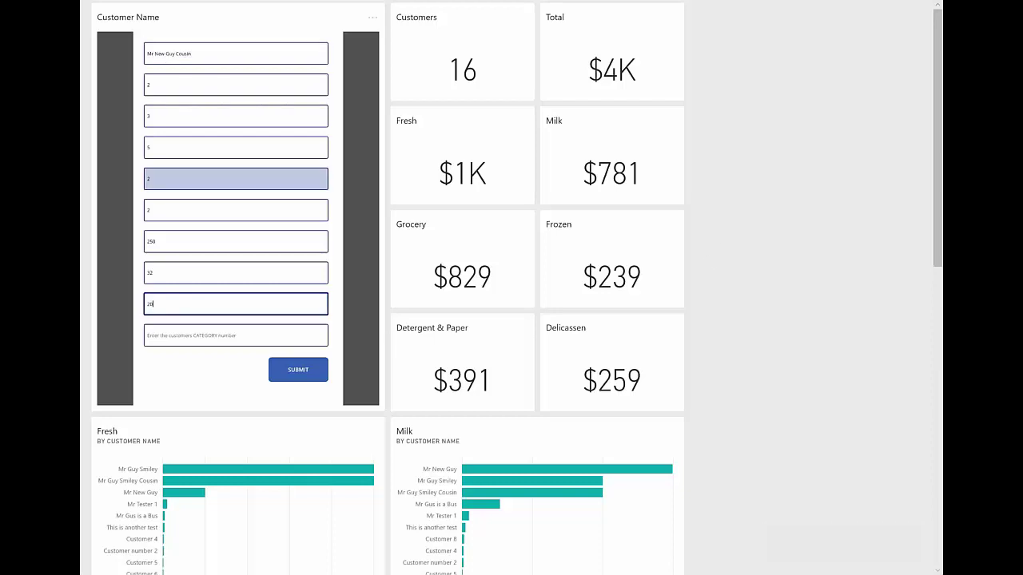
Step: Submit the second customer record and review the updated per-customer charts and category table
{"action": "left_click", "coordinate": [287, 379]}
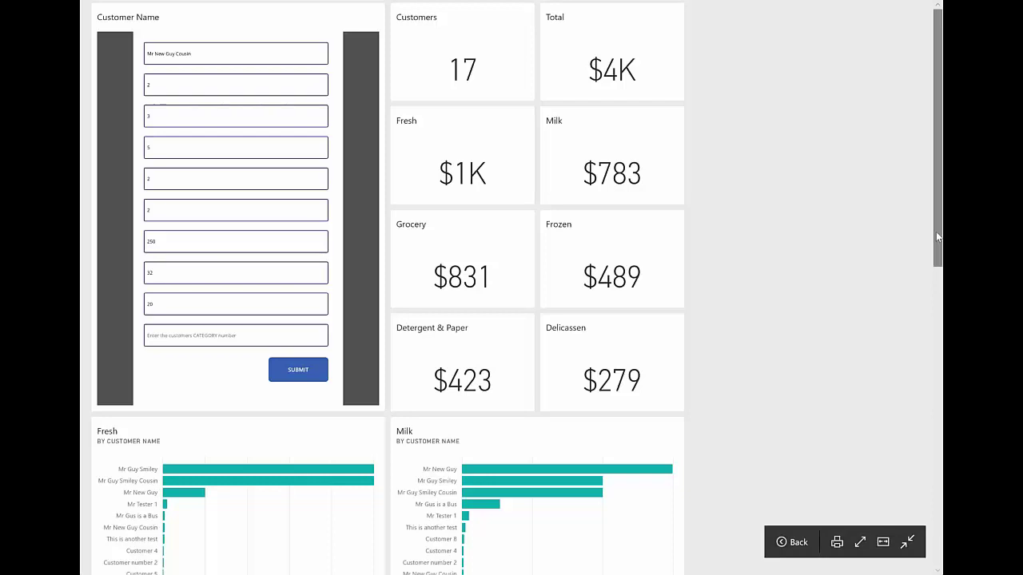
{"action": "left_click_drag", "start_coordinate": [935, 231], "coordinate": [936, 532]}
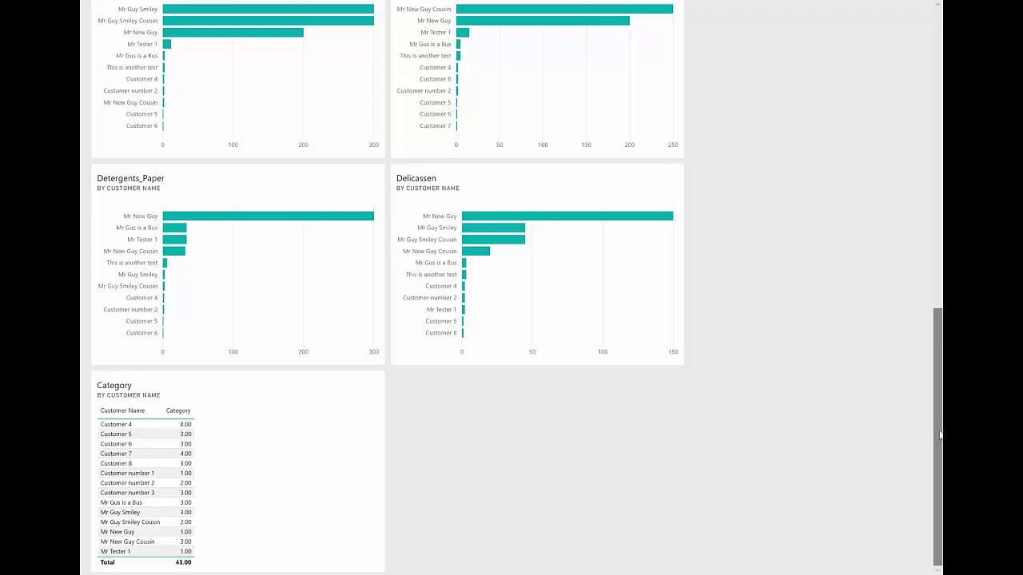
Step: Open the report behind the dashboard tiles, filter it by customer category 1.00 and by 3.00, and clear the filter
{"action": "scroll", "coordinate": [941, 434], "scroll_direction": "up", "scroll_amount": 1}
{"action": "scroll", "coordinate": [931, 168], "scroll_direction": "up", "scroll_amount": 5}
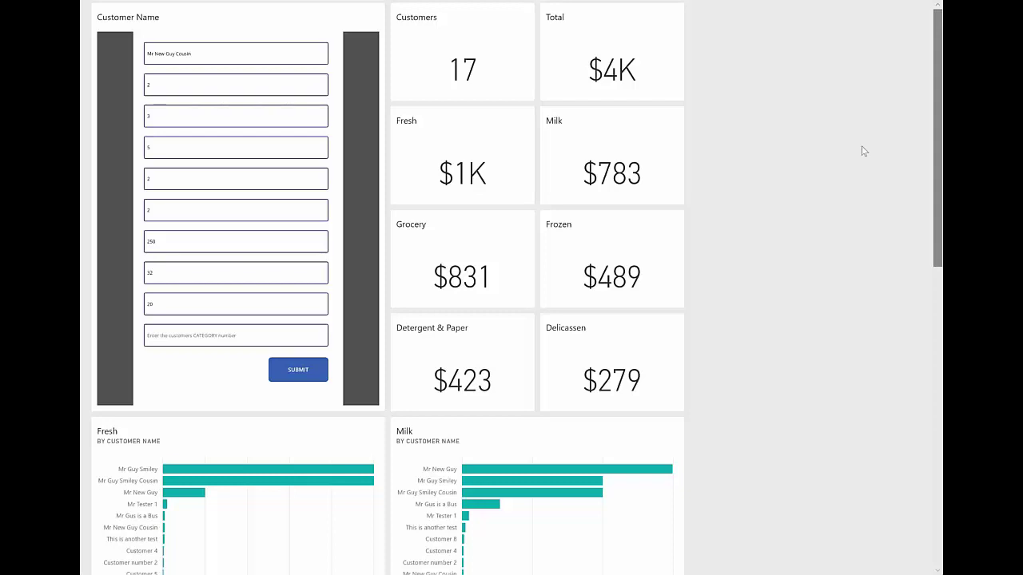
{"action": "left_click", "coordinate": [481, 279]}
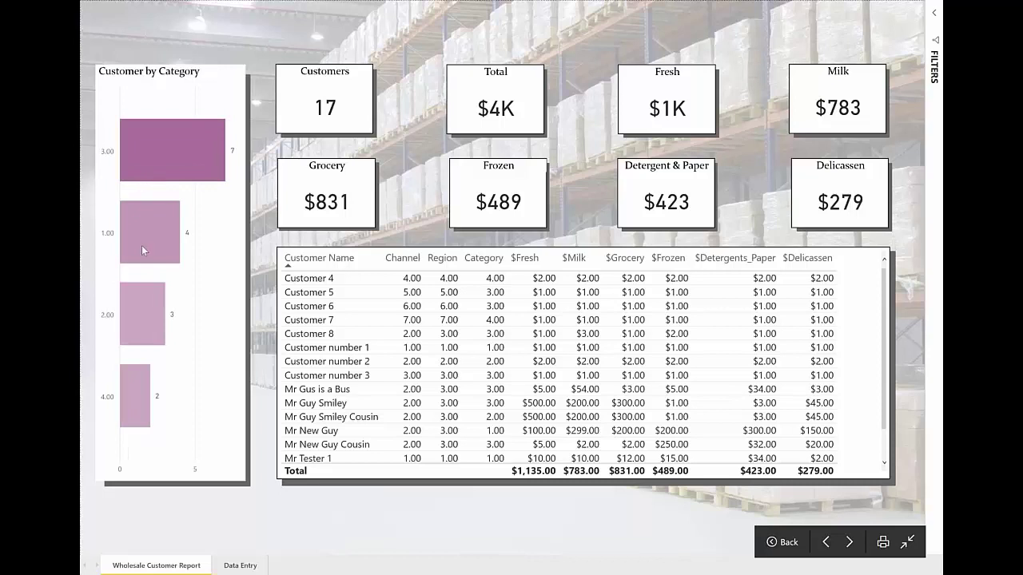
{"action": "left_click", "coordinate": [148, 247]}
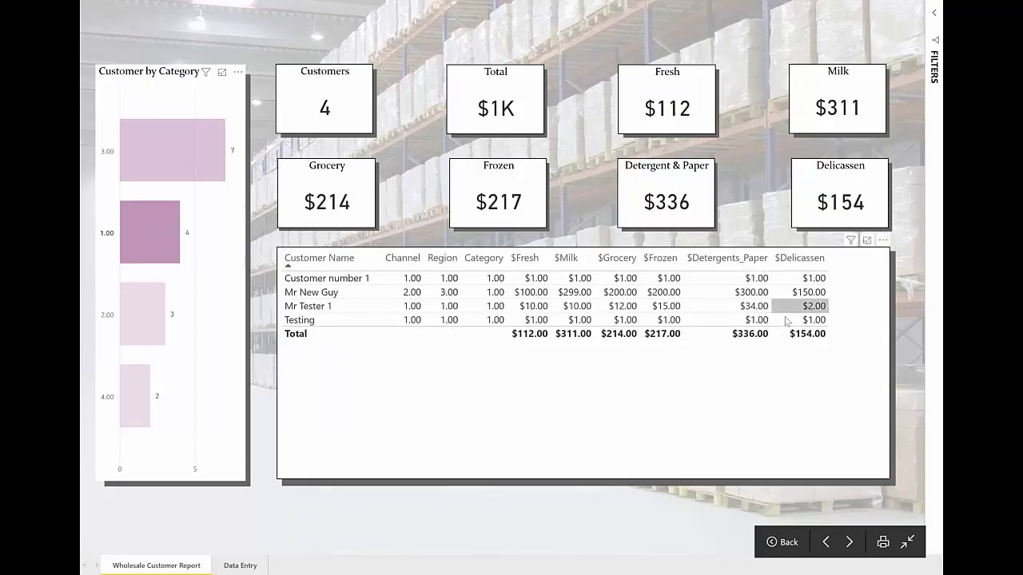
{"action": "left_click", "coordinate": [176, 150]}
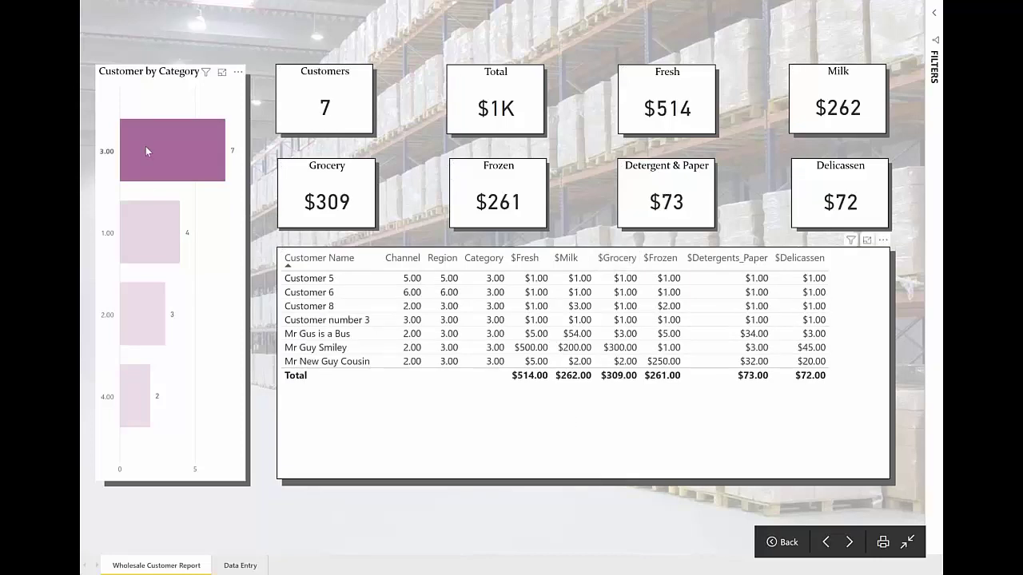
{"action": "left_click", "coordinate": [170, 145]}
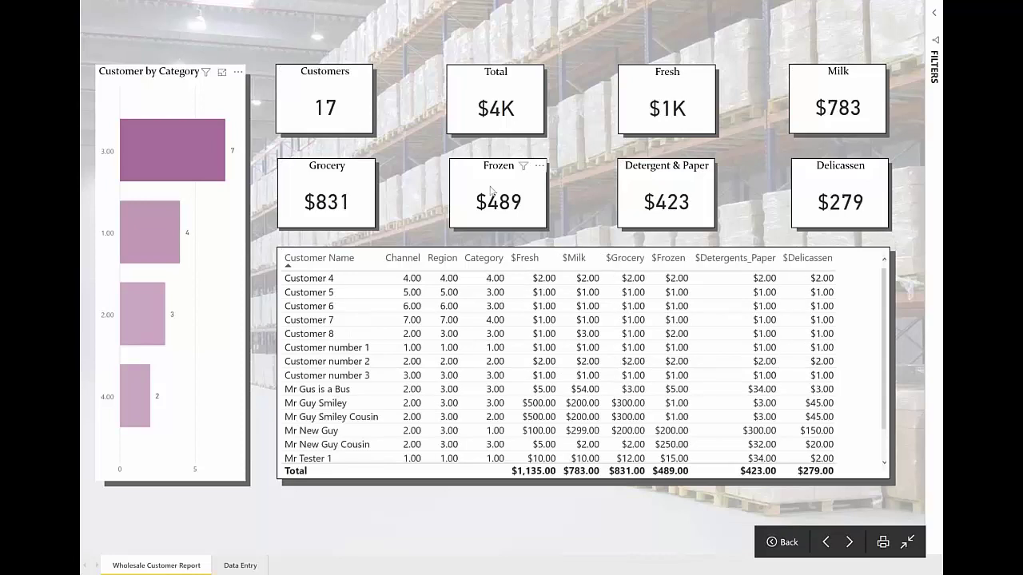
Step: Exit the report's full-screen view and switch to the PowerPoint slide show, going back to the Conceptual Overview slide
{"action": "left_click", "coordinate": [906, 543]}
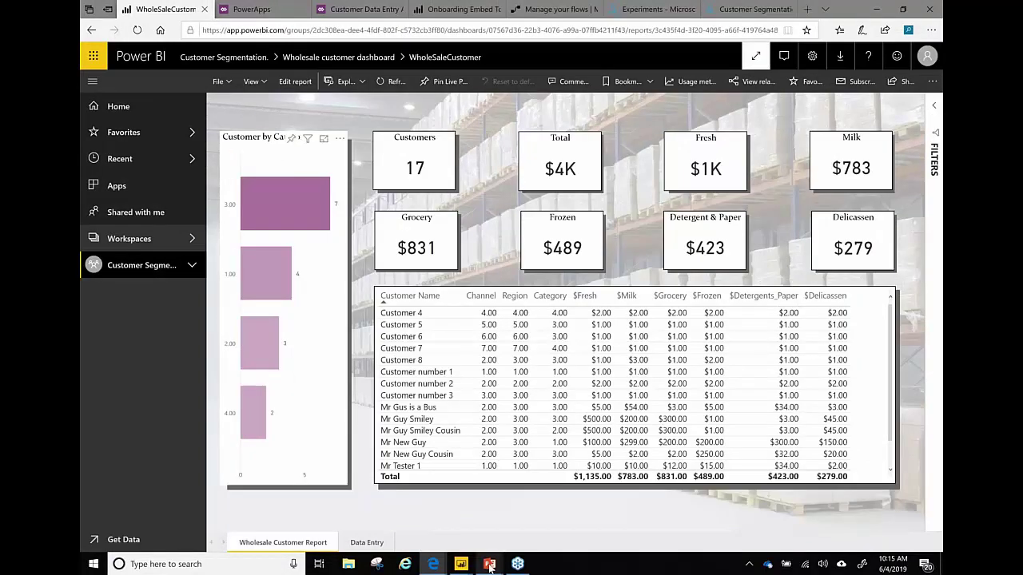
{"action": "mouse_move", "coordinate": [490, 564]}
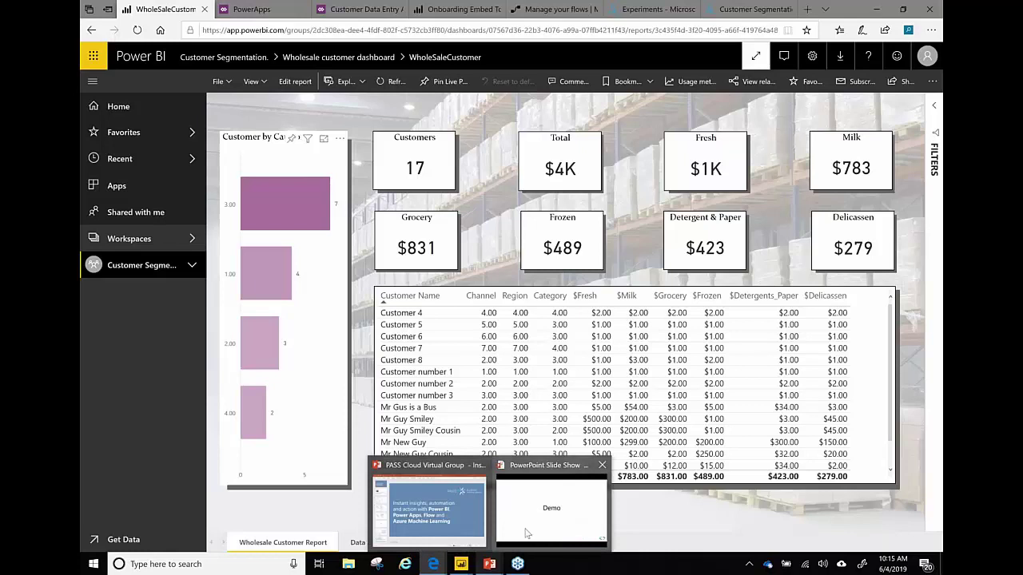
{"action": "left_click", "coordinate": [526, 533]}
{"action": "key", "text": "Left"}
{"action": "key", "text": "Left"}
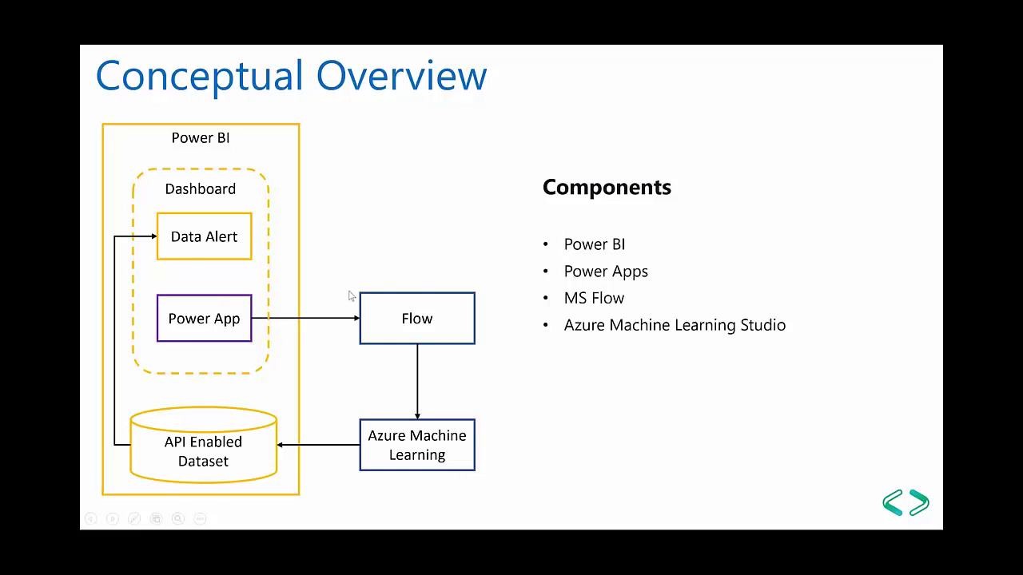
Step: Switch to the PowerApps home page in the browser and view the setup options for a blank canvas app without creating one
{"action": "key", "text": "alt+Tab"}
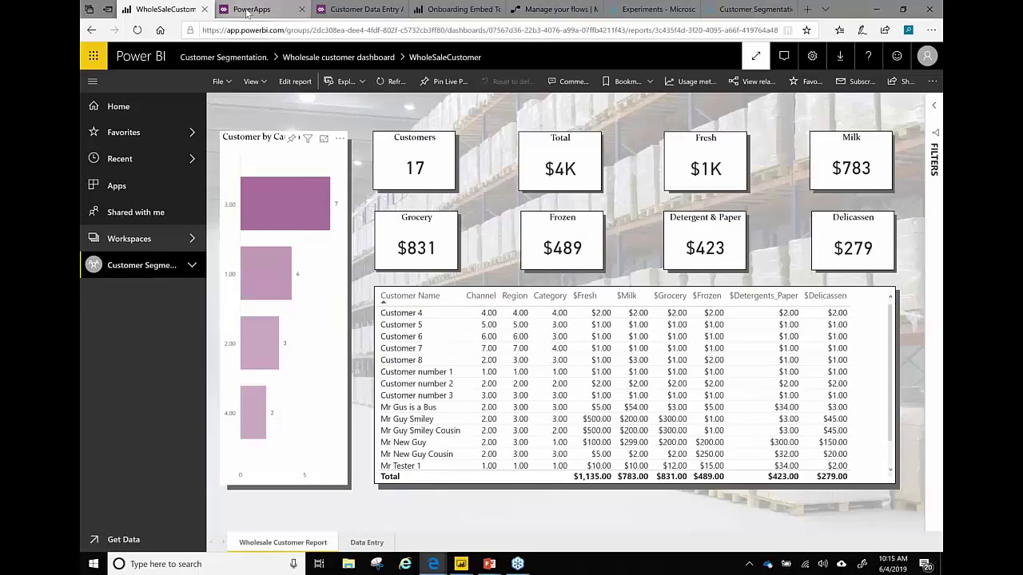
{"action": "left_click", "coordinate": [246, 11]}
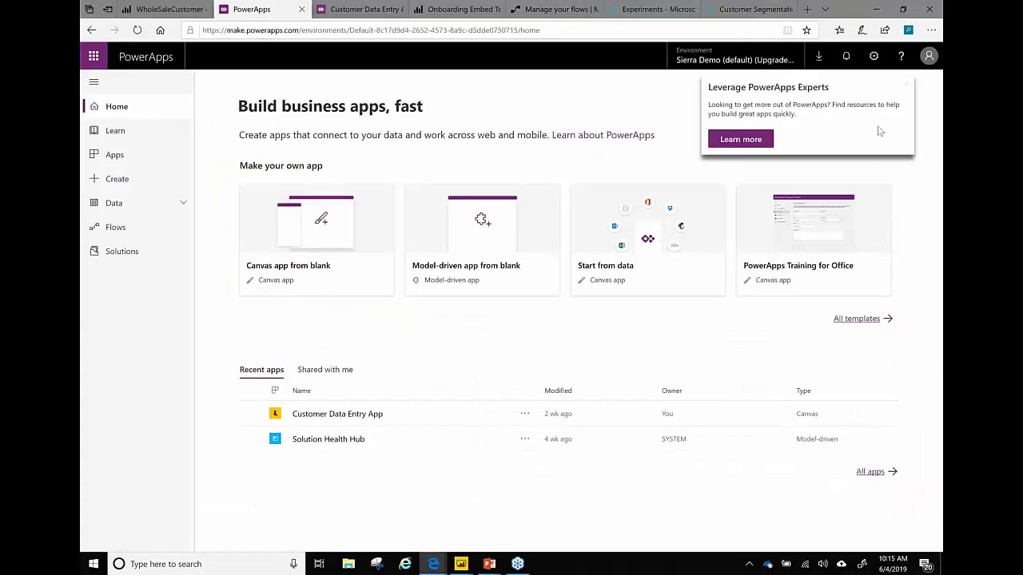
{"action": "left_click", "coordinate": [902, 89]}
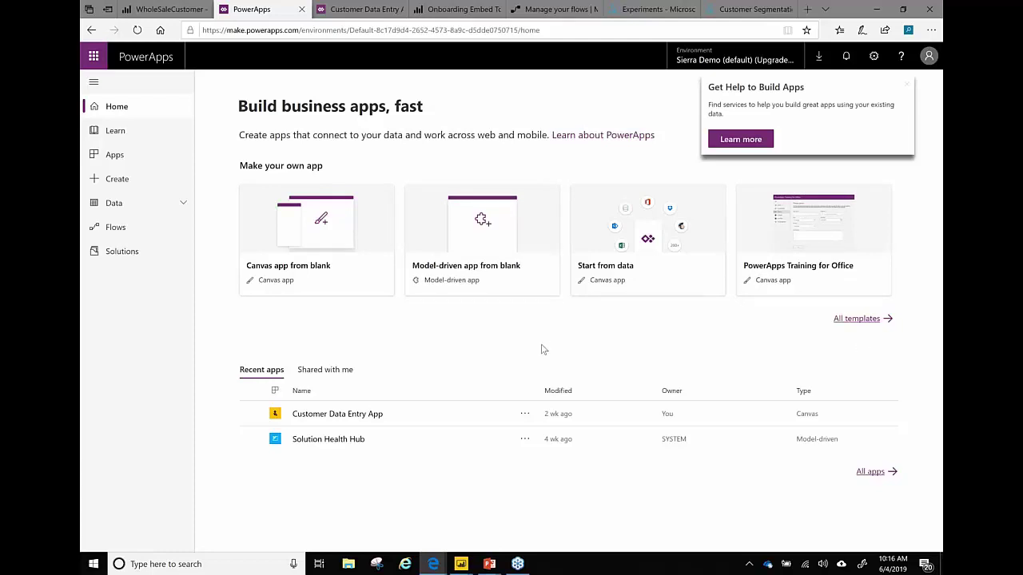
{"action": "left_click", "coordinate": [334, 227]}
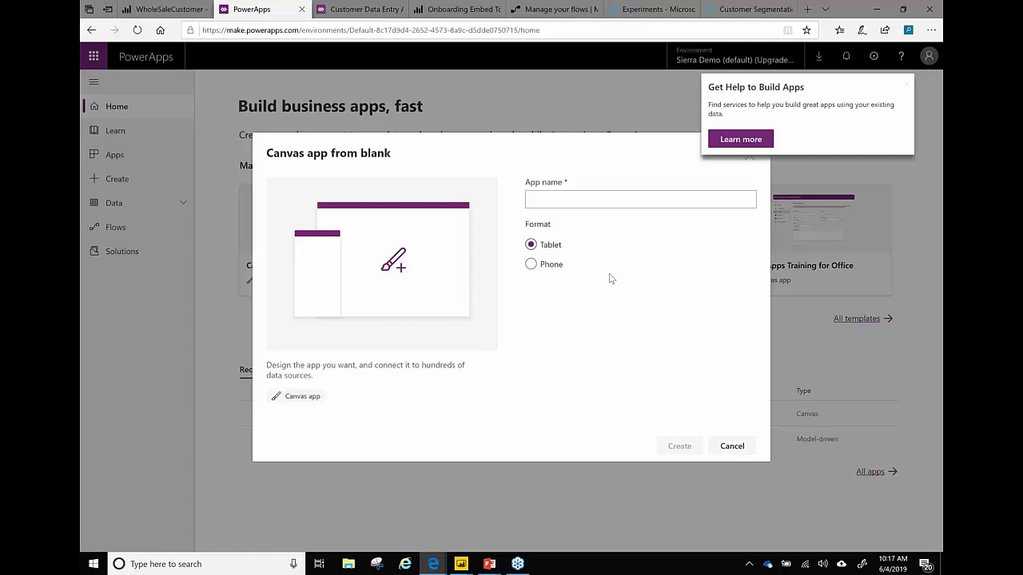
{"action": "left_click", "coordinate": [732, 446]}
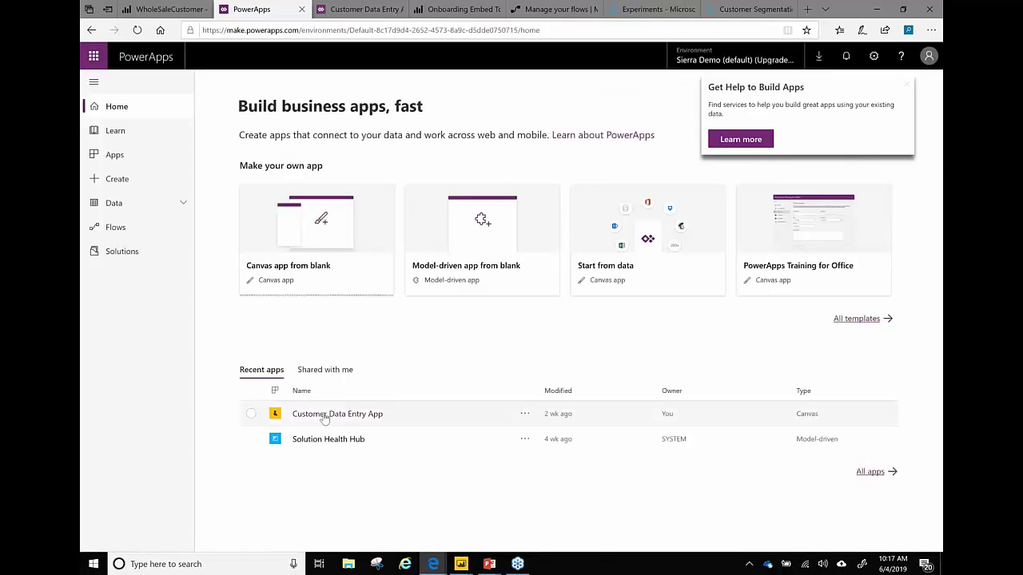
Step: Run the Customer Data Entry App and view the text controls that can be inserted in its PowerApps Studio editor
{"action": "left_click", "coordinate": [324, 415]}
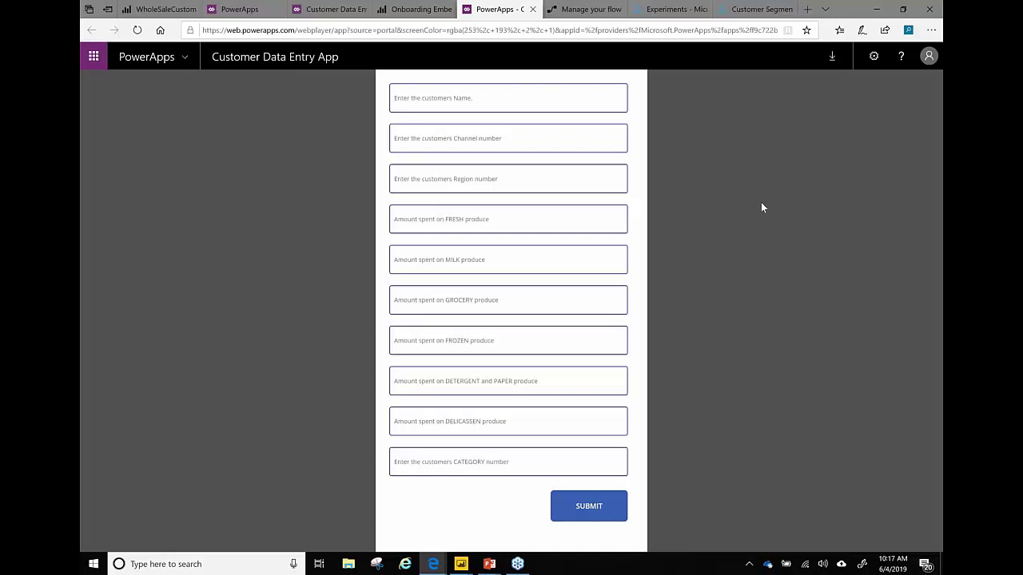
{"action": "left_click", "coordinate": [316, 11]}
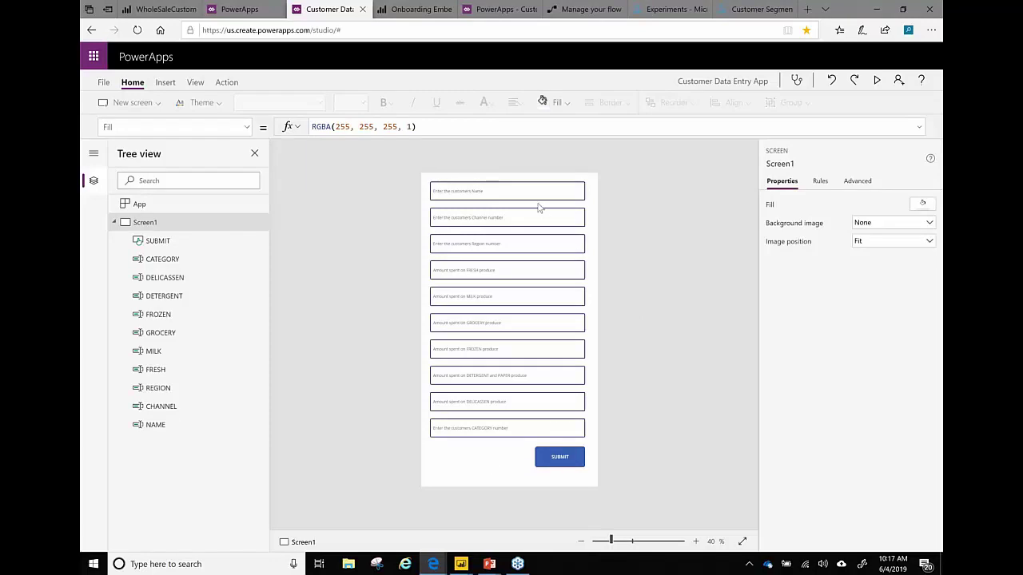
{"action": "left_click", "coordinate": [169, 84]}
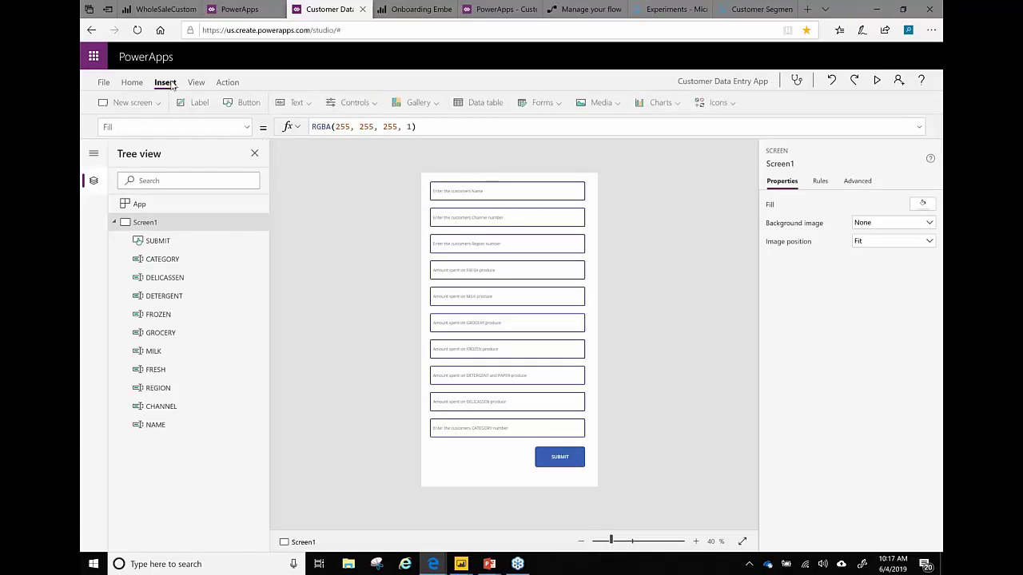
{"action": "left_click", "coordinate": [307, 104]}
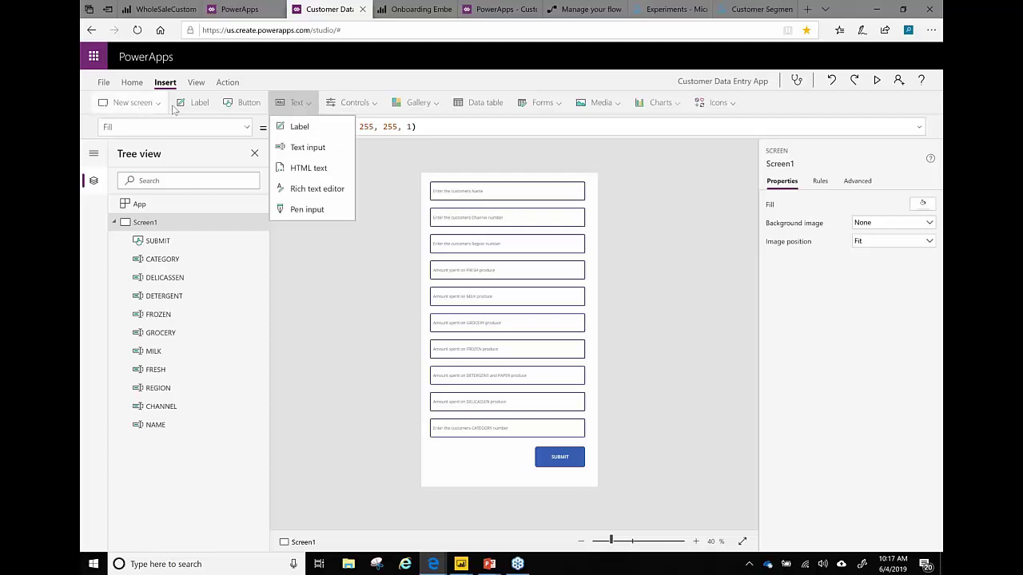
{"action": "left_click", "coordinate": [651, 269]}
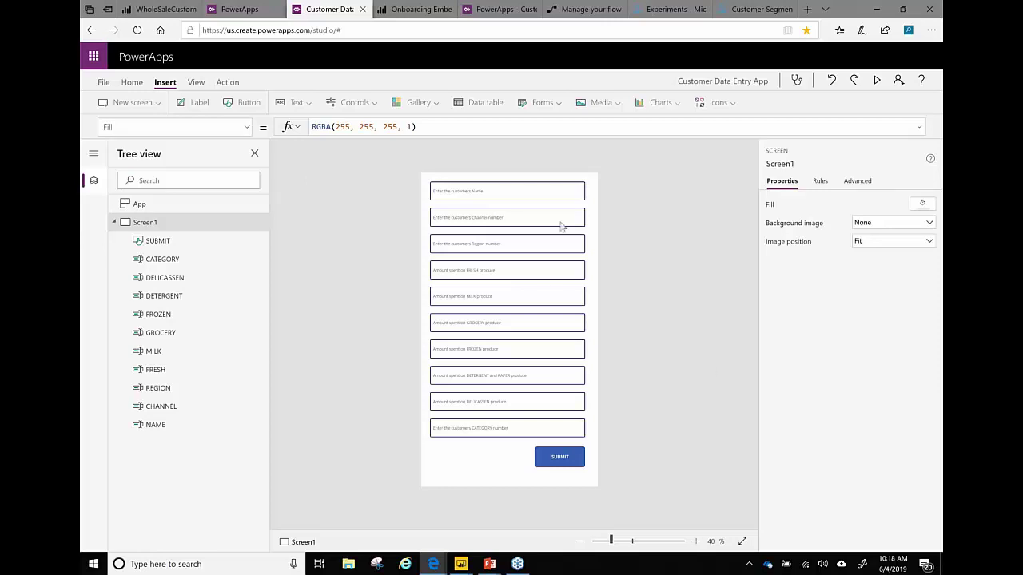
Step: Examine the NAME text input's properties and the SUBMIT button's full OnSelect formula with its field references
{"action": "left_click", "coordinate": [480, 194]}
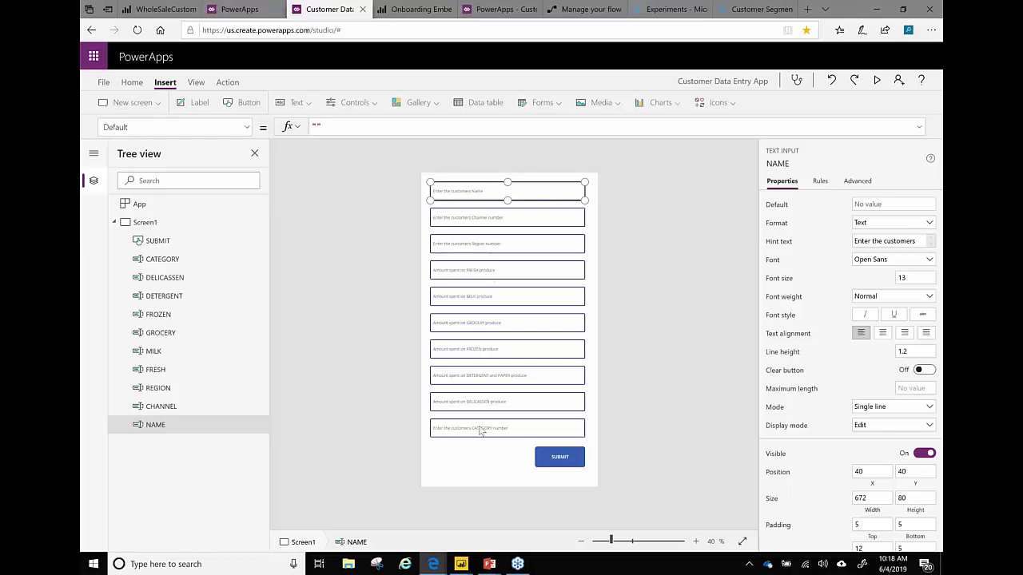
{"action": "left_click", "coordinate": [645, 222]}
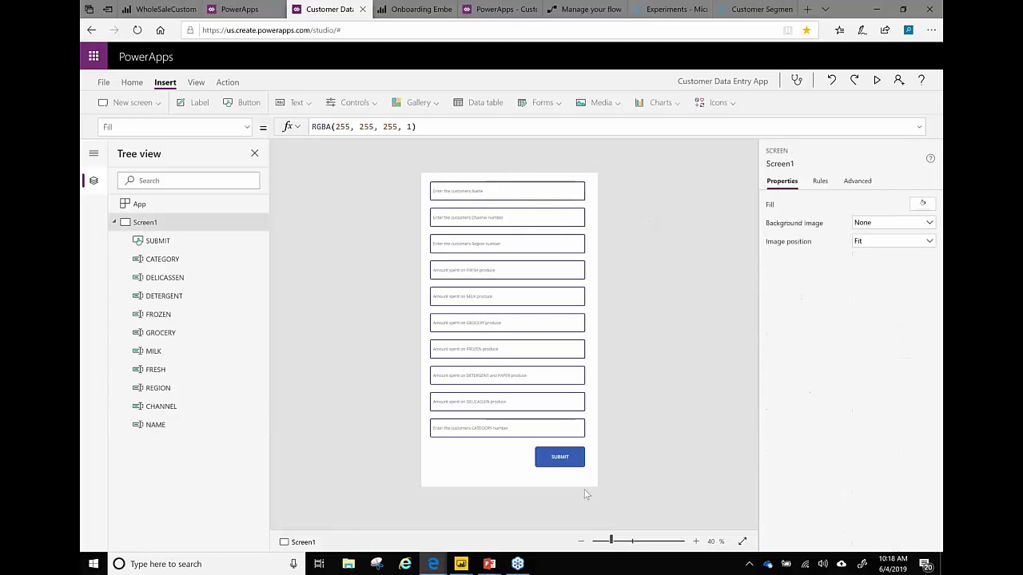
{"action": "left_click", "coordinate": [540, 460]}
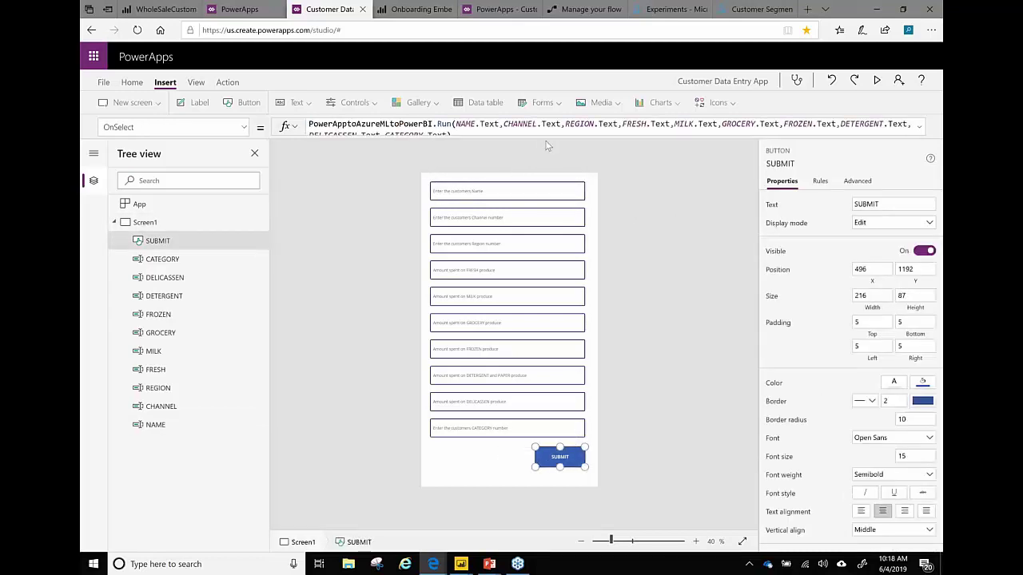
{"action": "left_click_drag", "start_coordinate": [545, 138], "coordinate": [557, 180]}
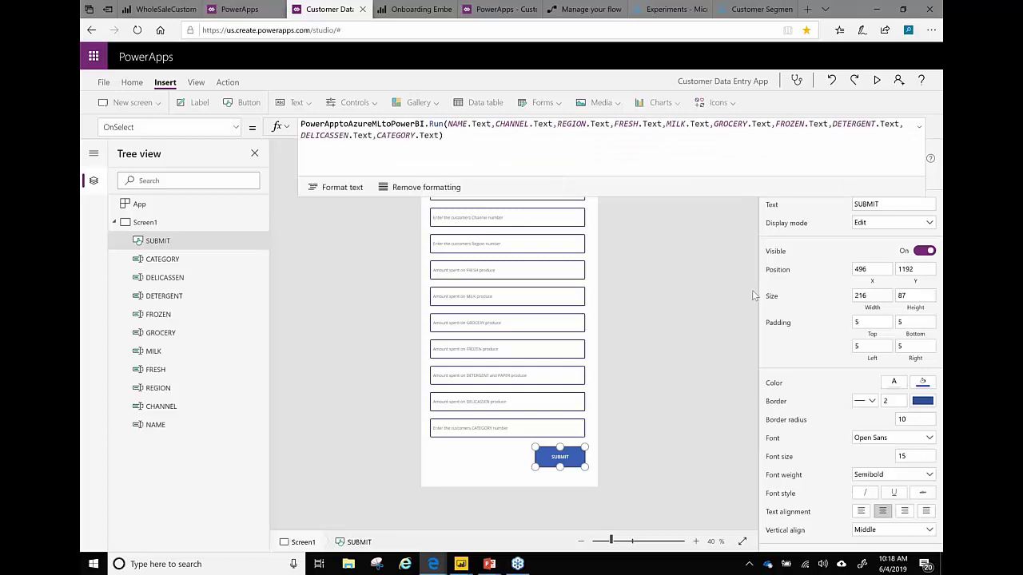
{"action": "left_click", "coordinate": [226, 86]}
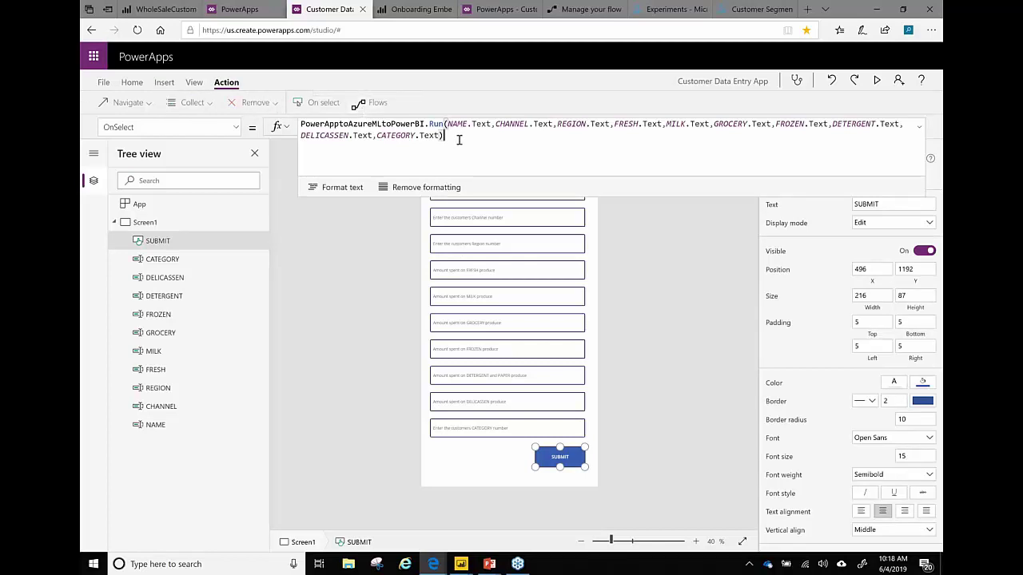
{"action": "left_click", "coordinate": [503, 126]}
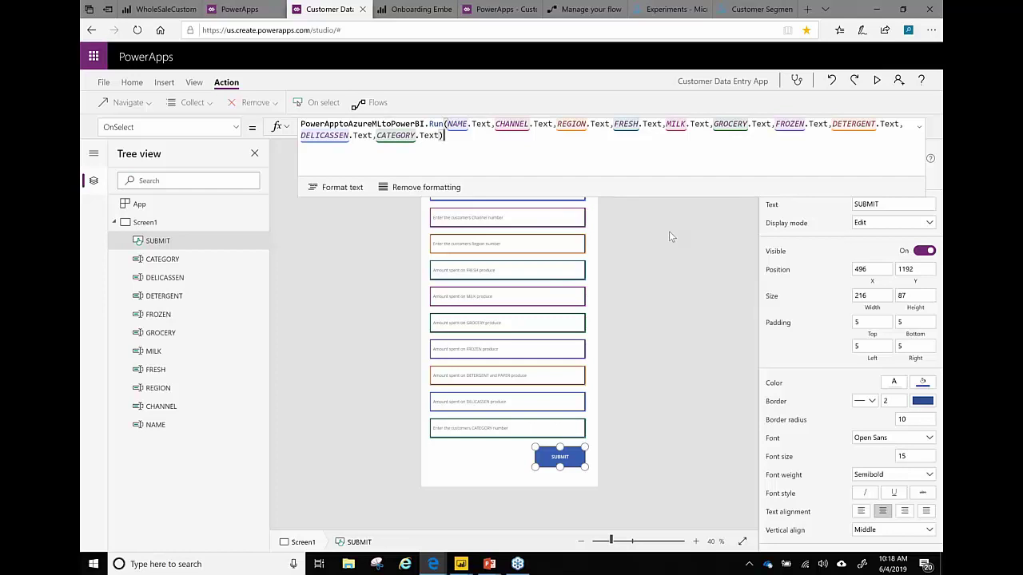
{"action": "left_click", "coordinate": [647, 310]}
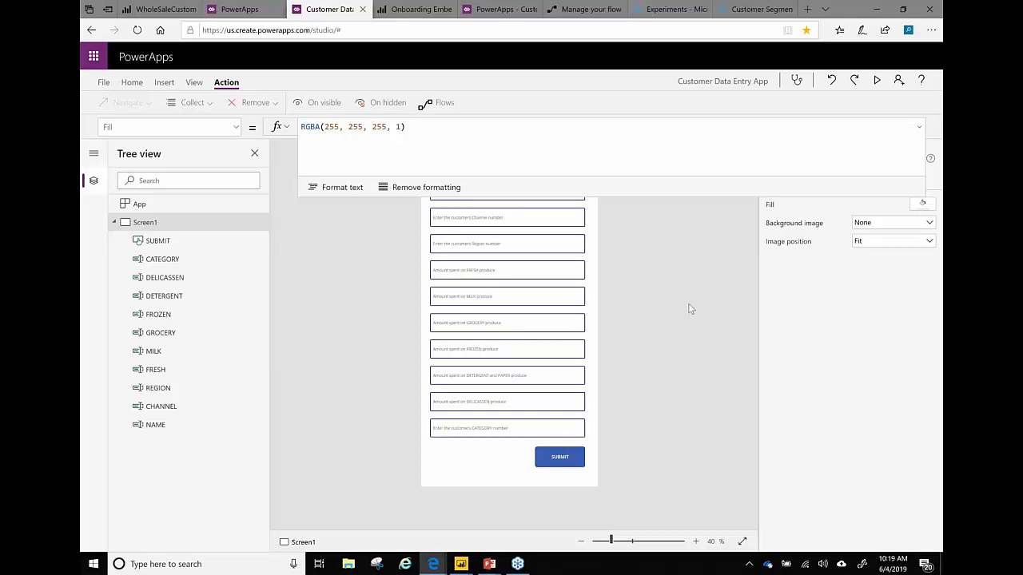
Step: Return to Power BI and open the Customer Segmentation workspace's content list
{"action": "left_click", "coordinate": [412, 12]}
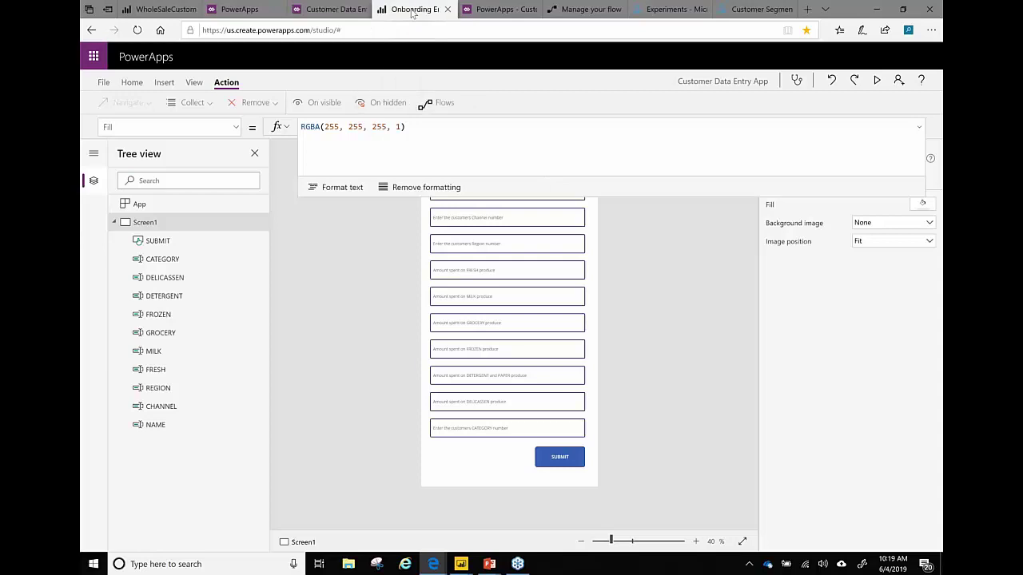
{"action": "left_click", "coordinate": [159, 11]}
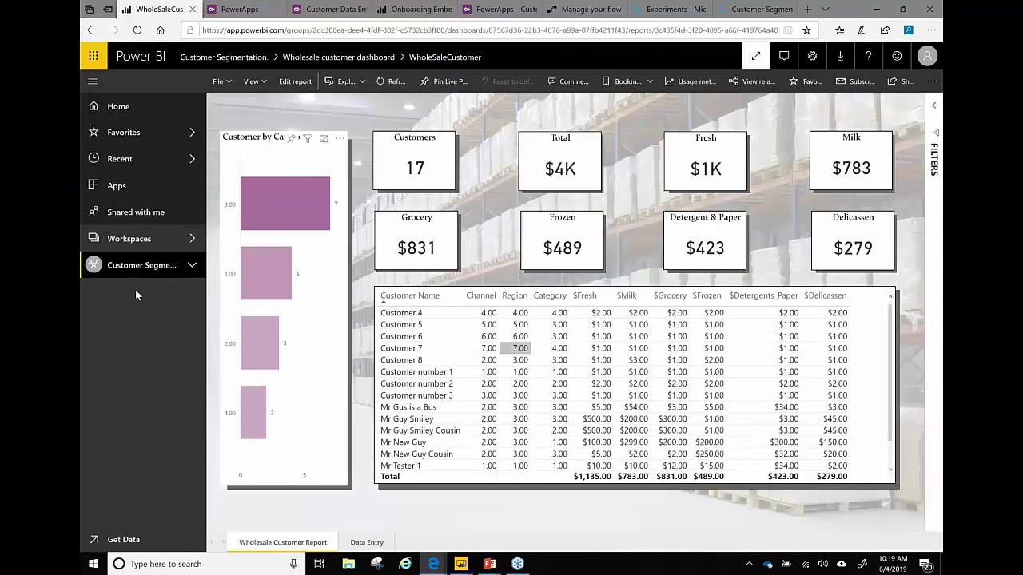
{"action": "left_click", "coordinate": [190, 267]}
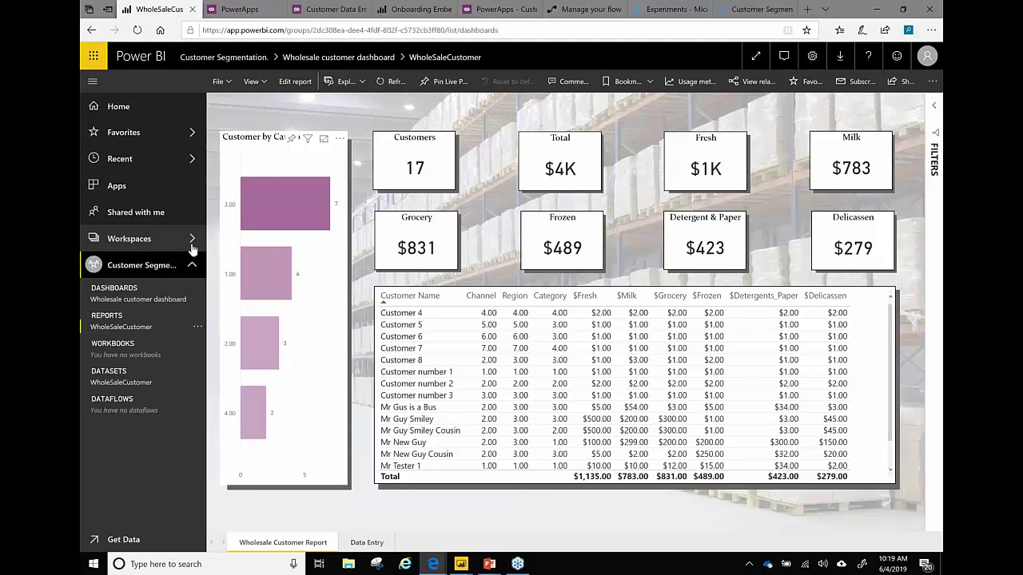
{"action": "left_click", "coordinate": [192, 239]}
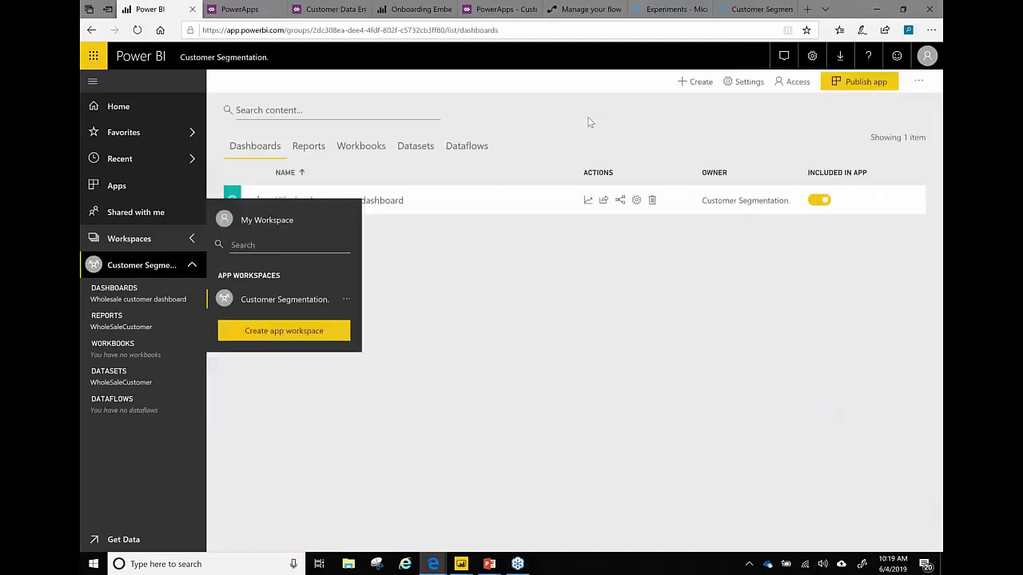
{"action": "left_click", "coordinate": [457, 112]}
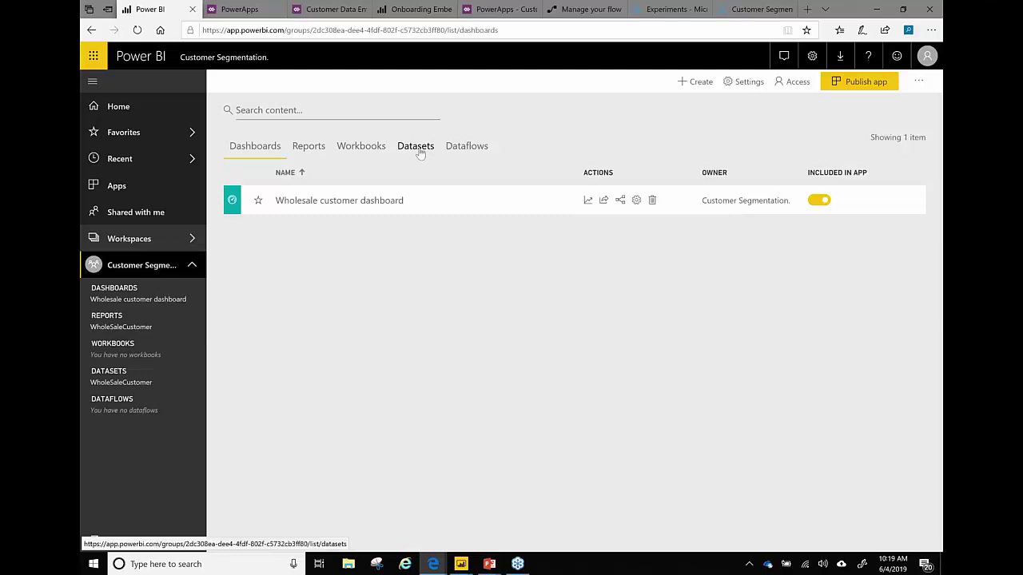
Step: Start a new streaming dataset in the workspace with API as its source and name it Testing
{"action": "left_click", "coordinate": [694, 81]}
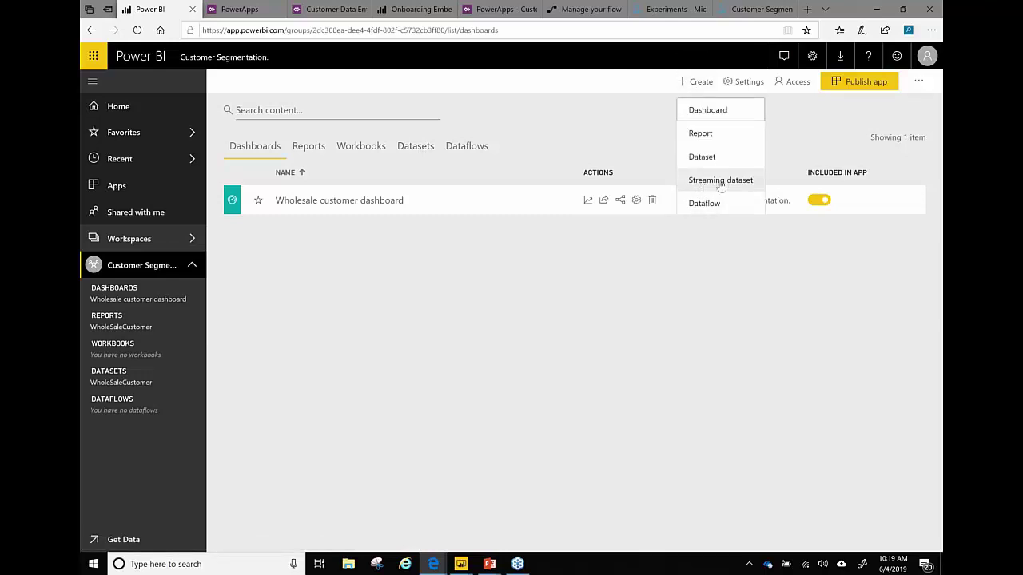
{"action": "left_click", "coordinate": [721, 182]}
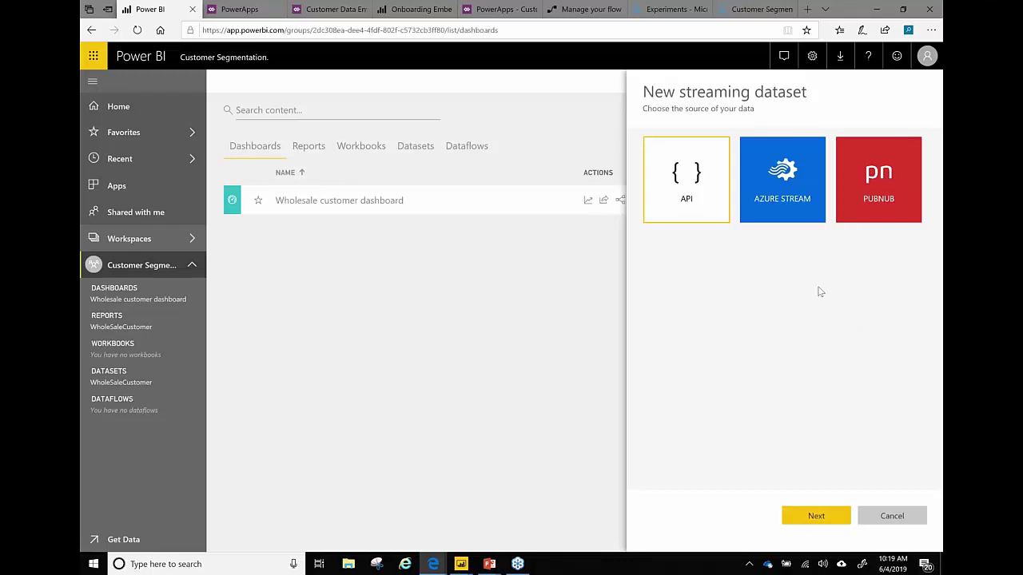
{"action": "left_click", "coordinate": [814, 516]}
{"action": "left_click", "coordinate": [734, 199]}
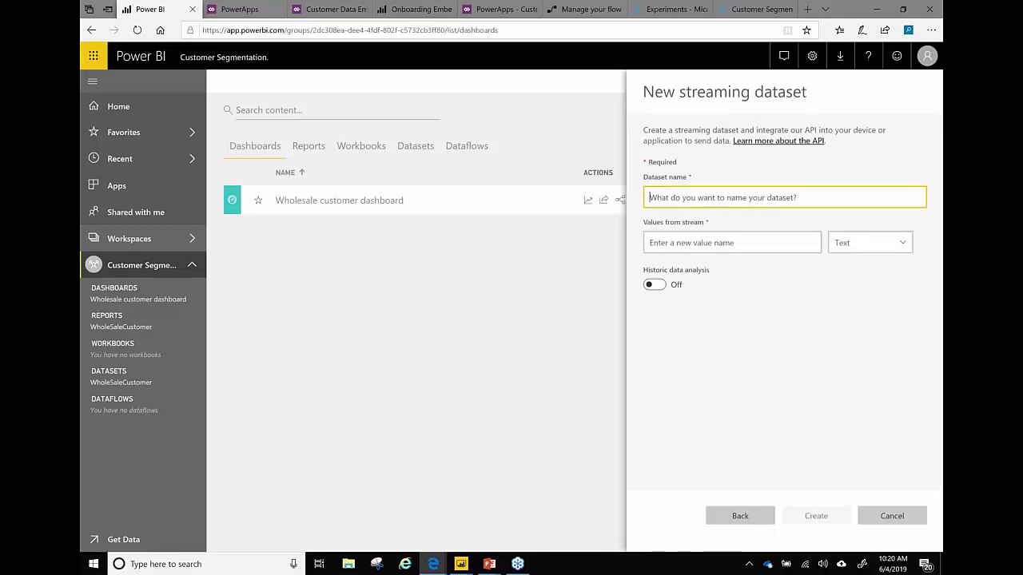
{"action": "type", "text": "Testing"}
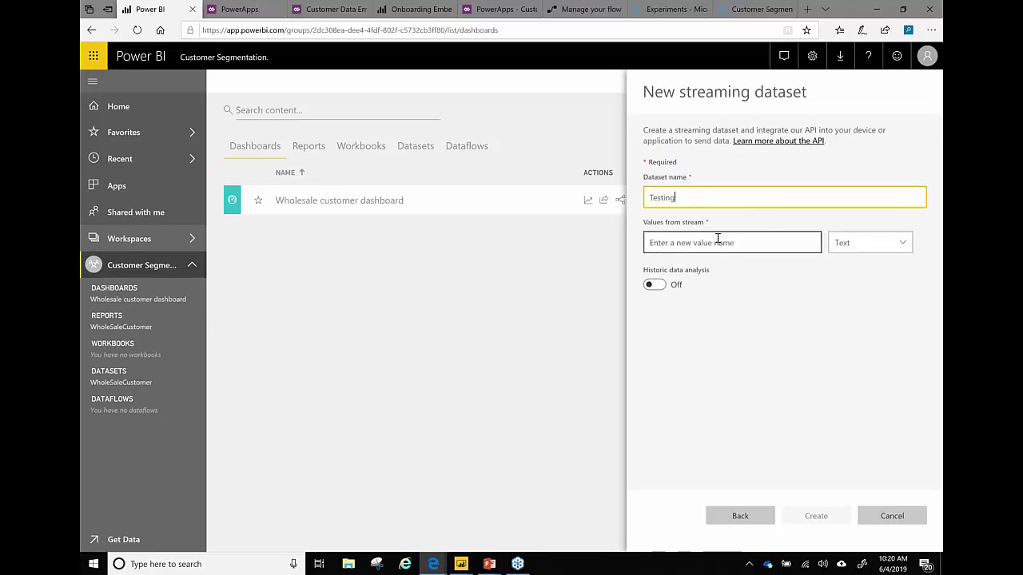
Step: Define the stream values Customer as Text and Sales as Number, and turn on historic data analysis
{"action": "left_click", "coordinate": [718, 240]}
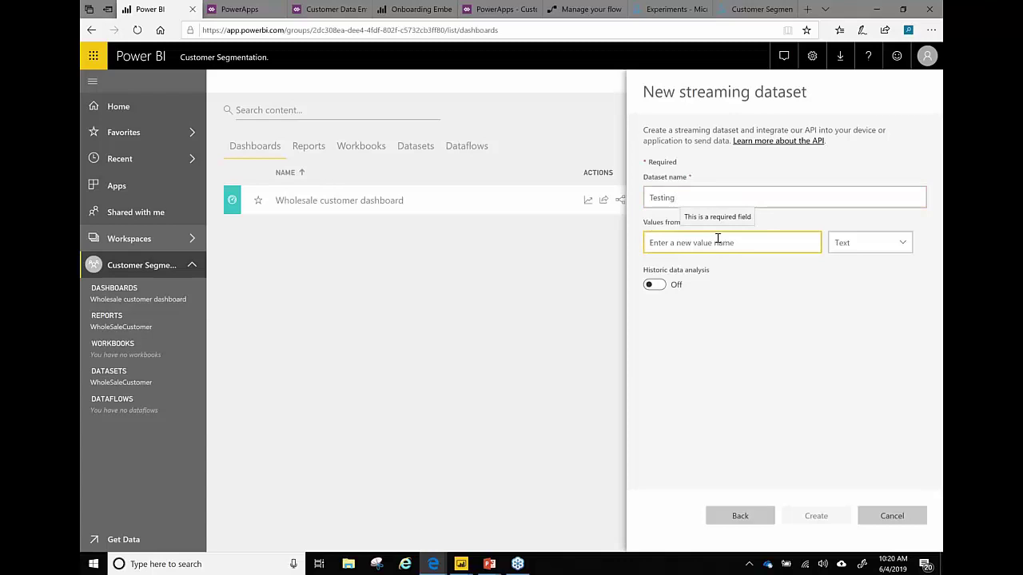
{"action": "type", "text": "Customer"}
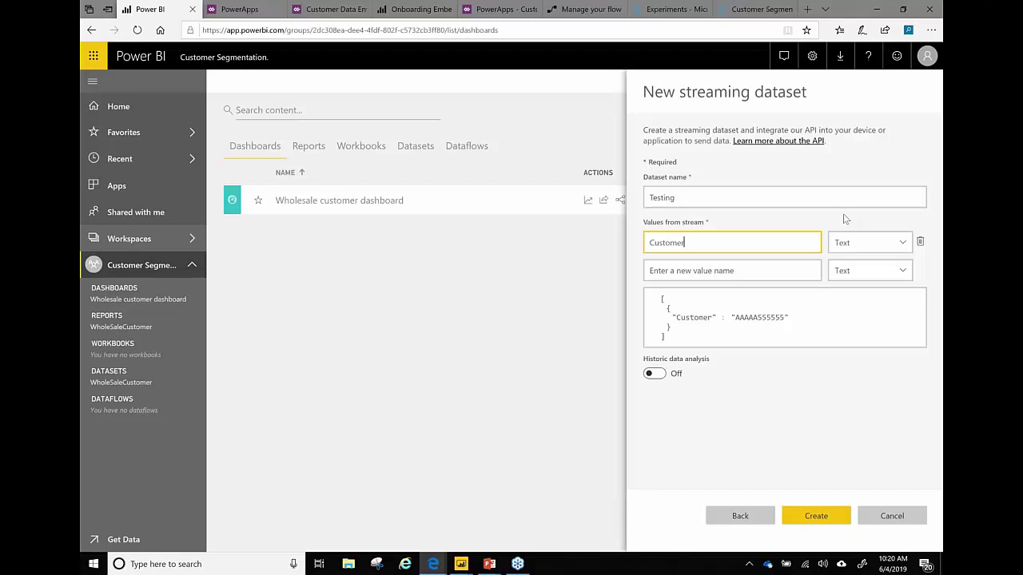
{"action": "left_click", "coordinate": [903, 244]}
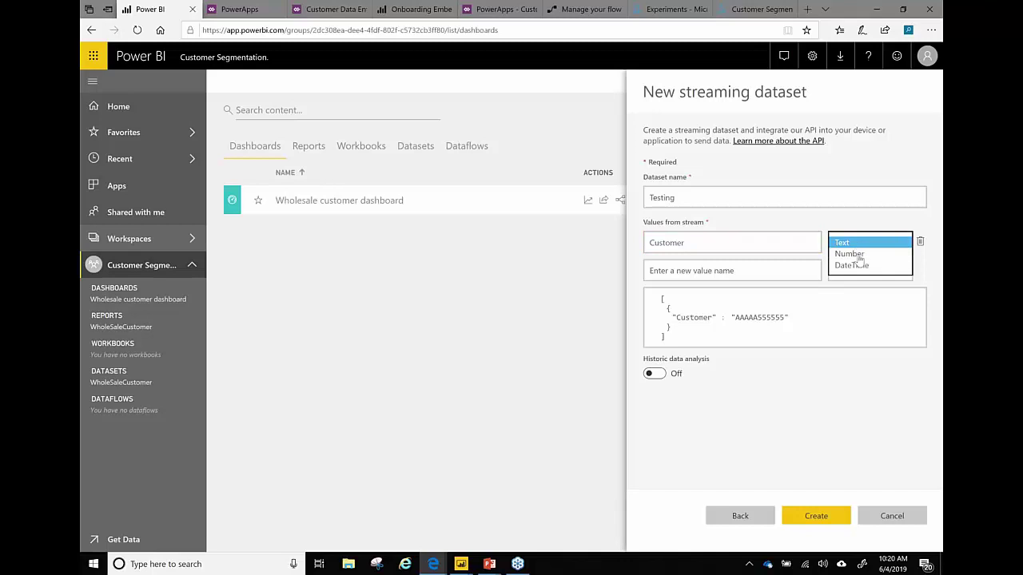
{"action": "left_click", "coordinate": [760, 244]}
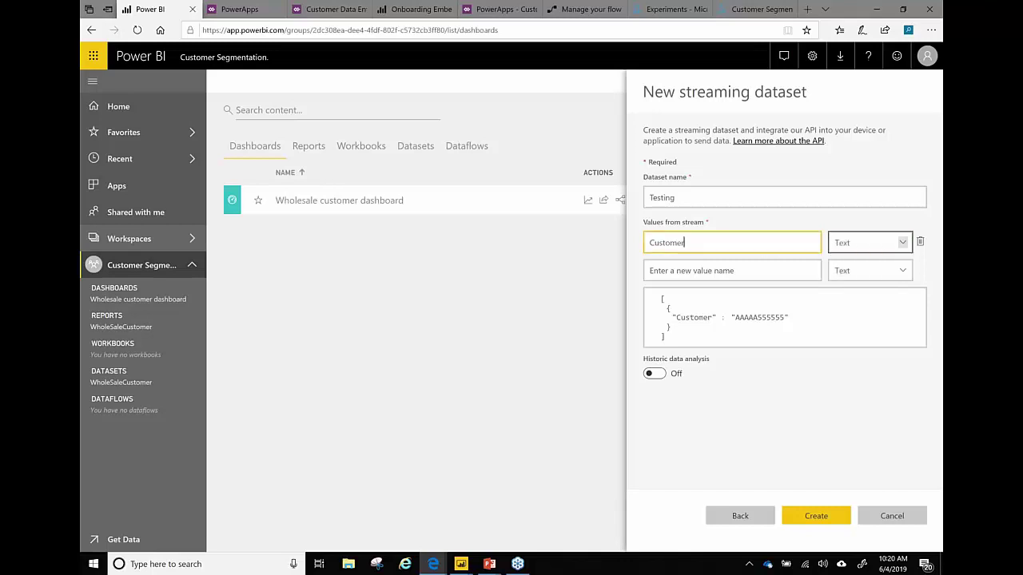
{"action": "left_click", "coordinate": [698, 274]}
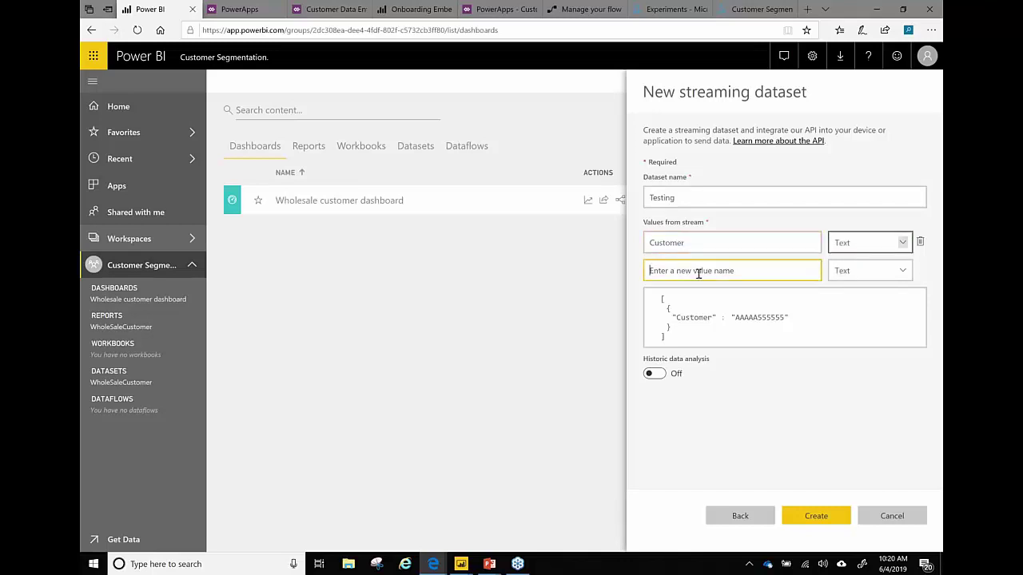
{"action": "type", "text": "Sales"}
{"action": "left_click", "coordinate": [887, 272]}
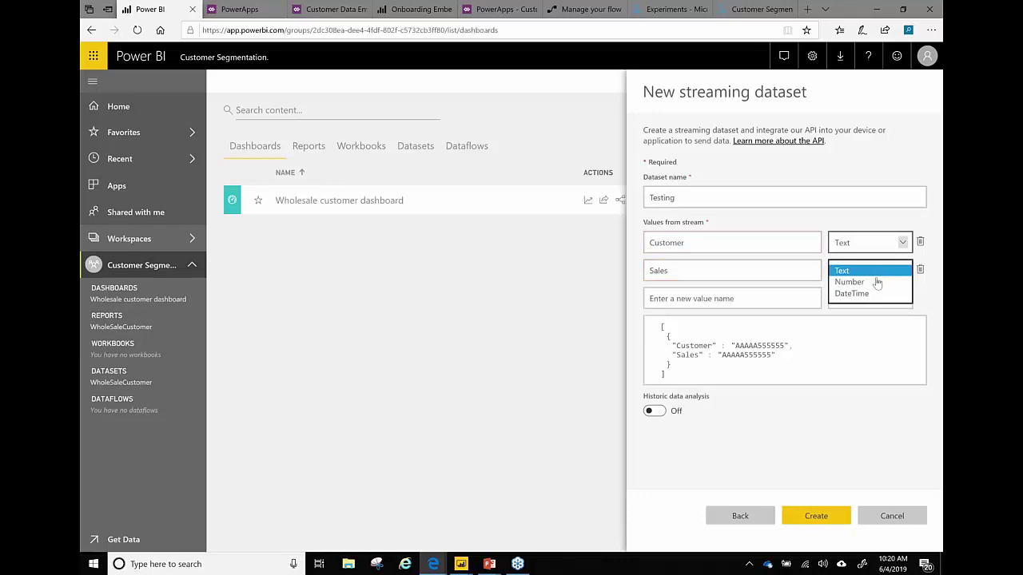
{"action": "left_click", "coordinate": [876, 282]}
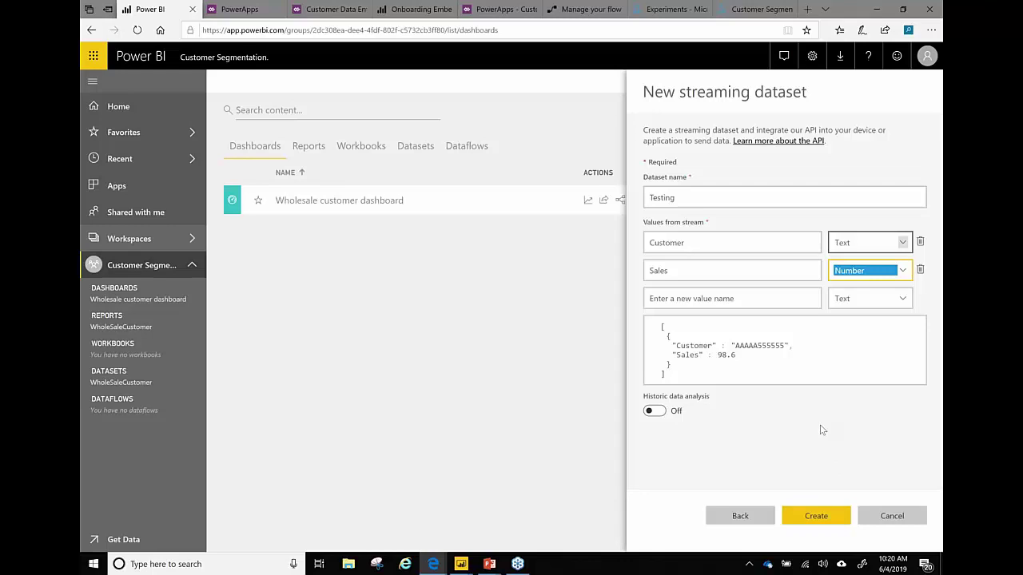
{"action": "left_click", "coordinate": [651, 412]}
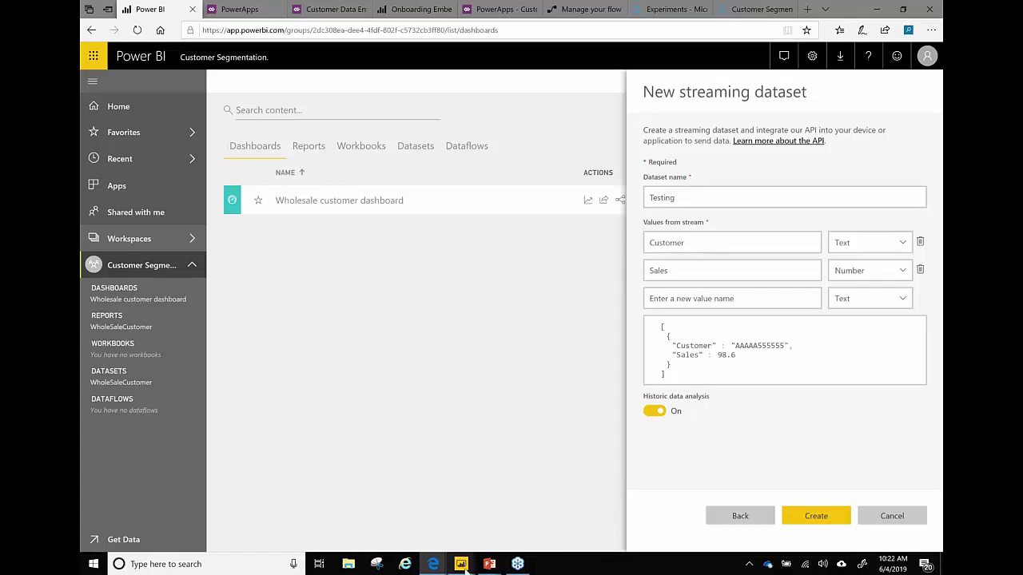
Step: Switch to Power BI Desktop and connect the blank report to the WholeSaleCustomer dataset in the Customer Segmentation workspace
{"action": "mouse_move", "coordinate": [465, 567]}
{"action": "left_click", "coordinate": [523, 501]}
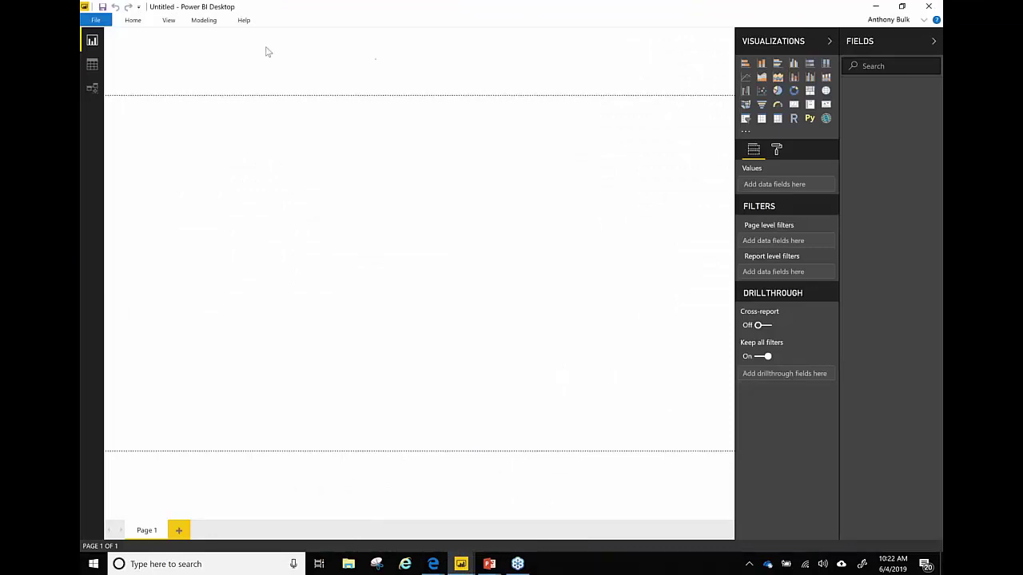
{"action": "left_click", "coordinate": [136, 24]}
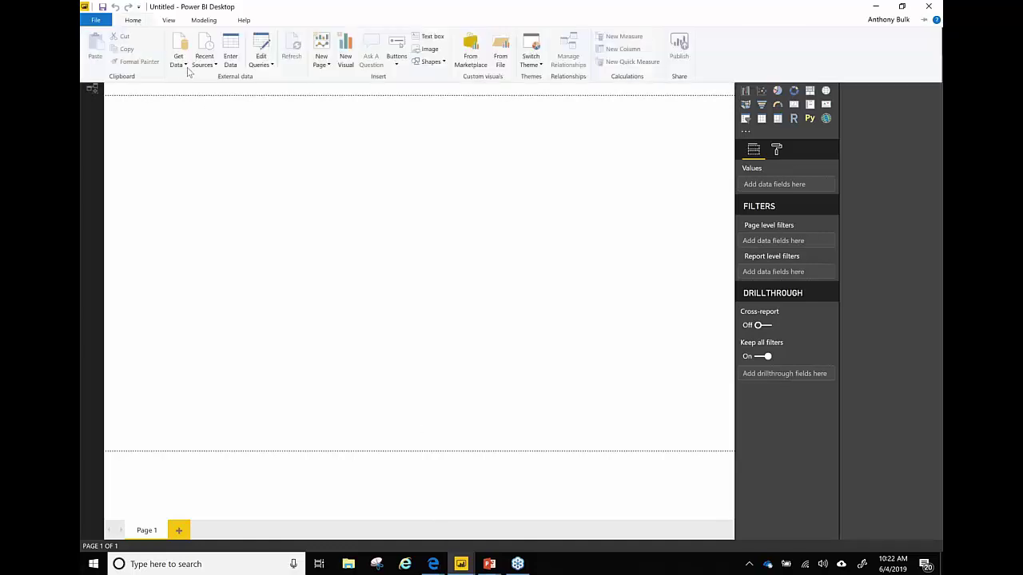
{"action": "left_click", "coordinate": [187, 69]}
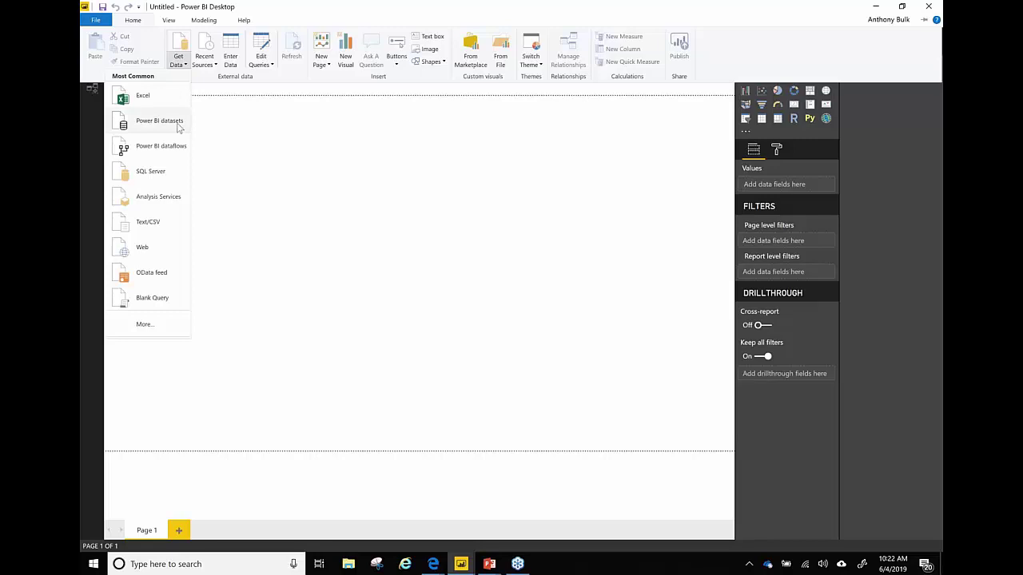
{"action": "left_click", "coordinate": [471, 234]}
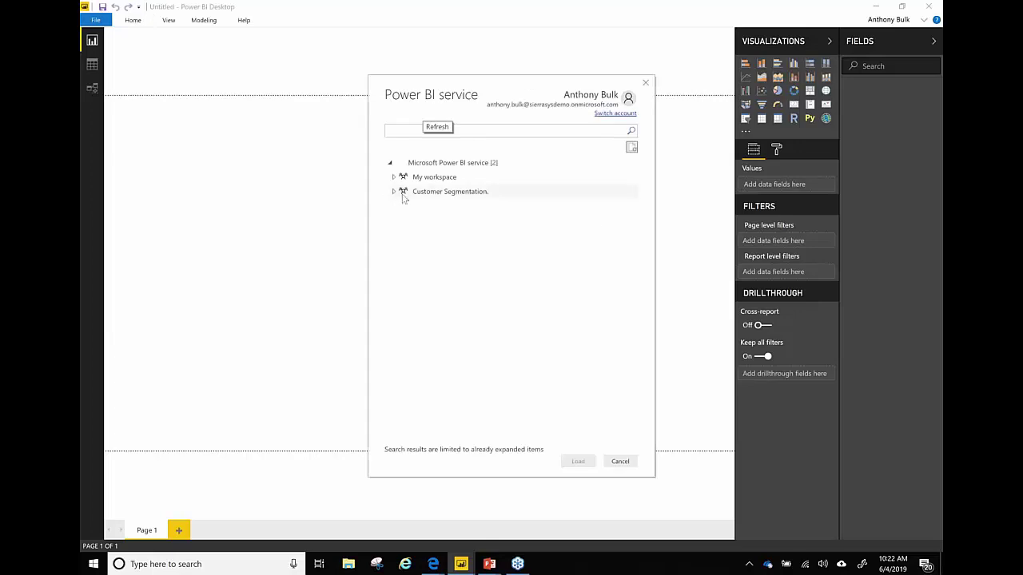
{"action": "double_click", "coordinate": [402, 195]}
{"action": "left_click", "coordinate": [405, 206]}
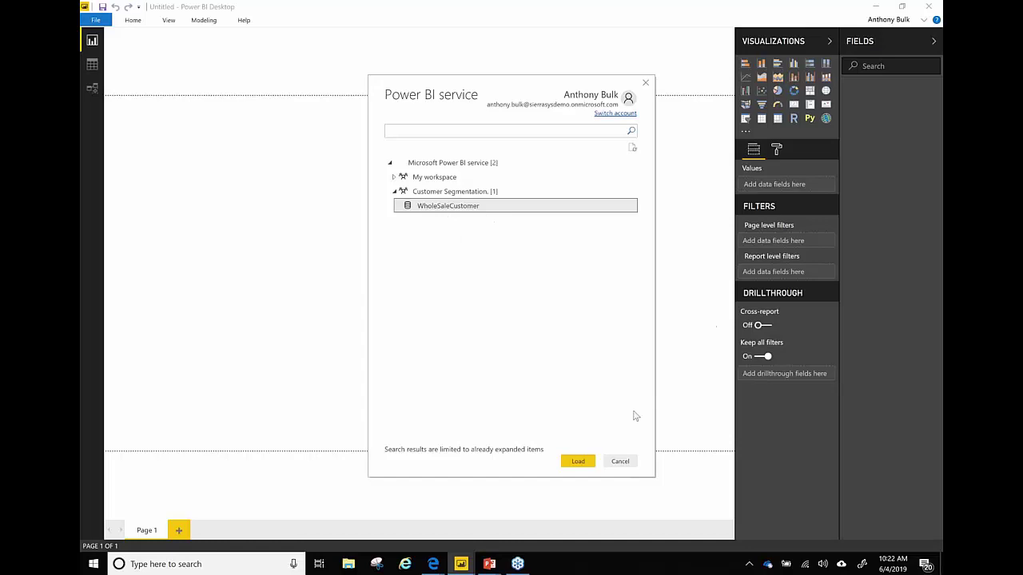
{"action": "left_click", "coordinate": [578, 462]}
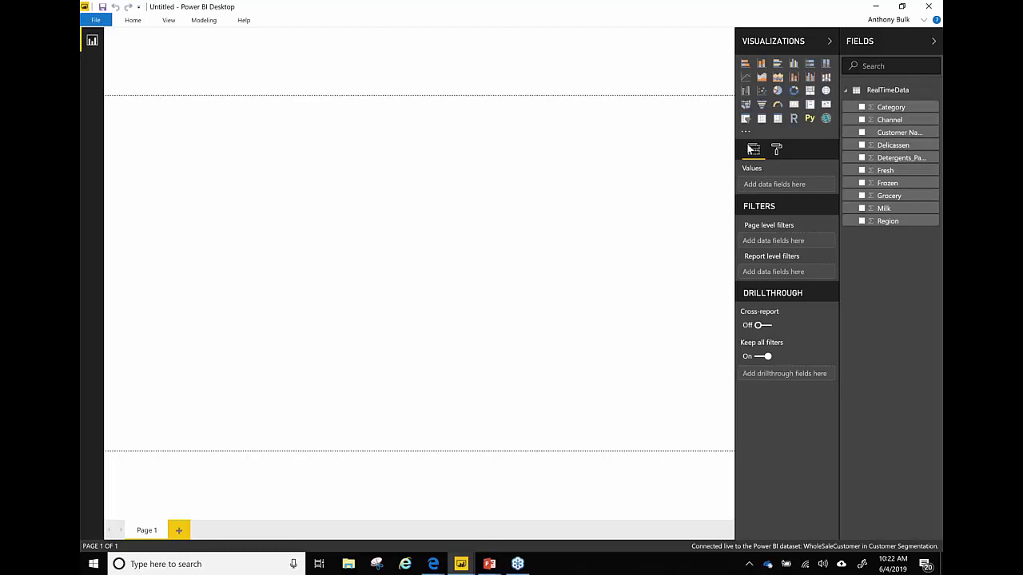
Step: Widen the field list, add a card visual showing the Fresh field, and shrink the card slightly
{"action": "left_click_drag", "start_coordinate": [839, 137], "coordinate": [786, 138]}
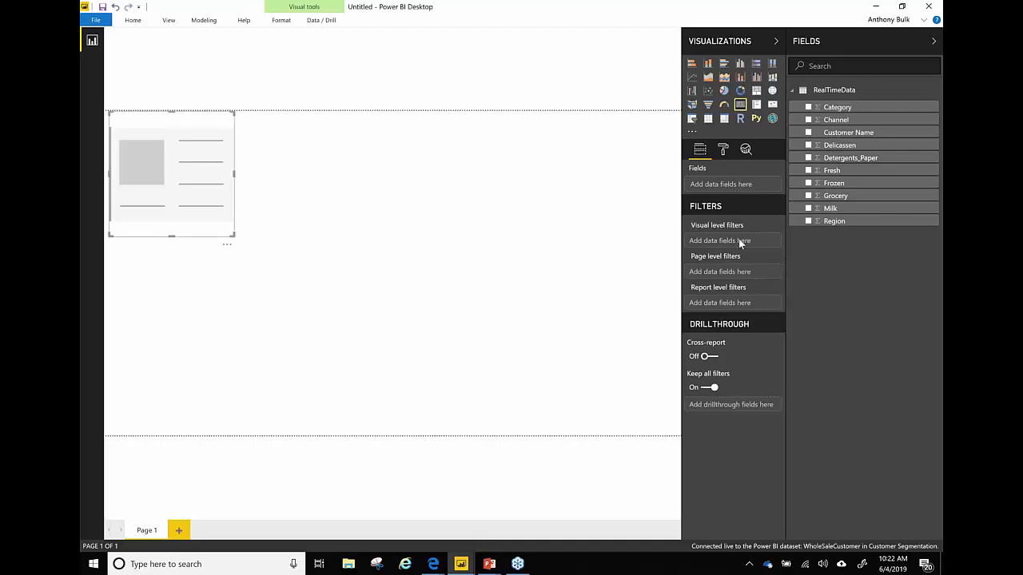
{"action": "left_click", "coordinate": [810, 175]}
{"action": "left_click", "coordinate": [810, 175]}
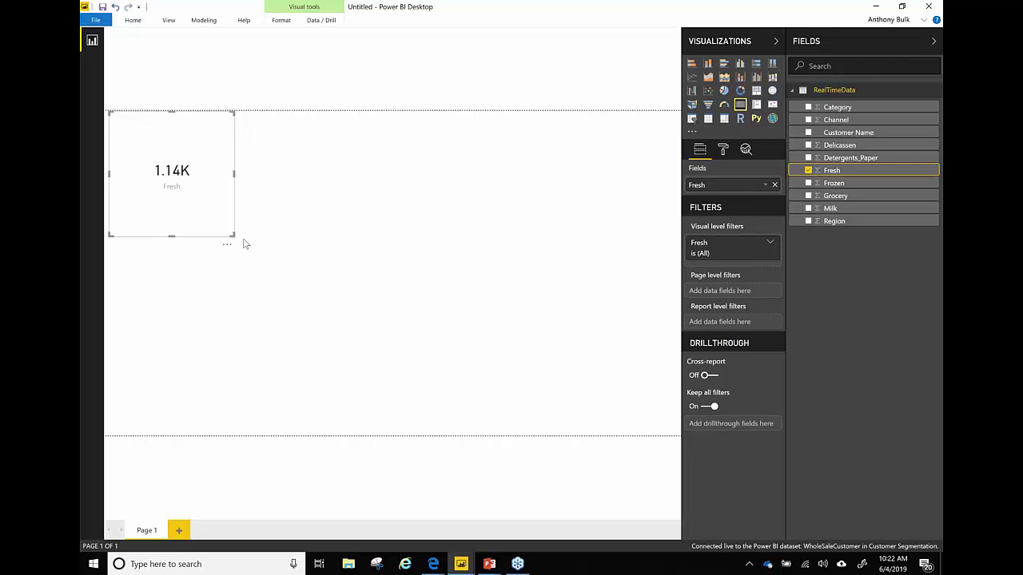
{"action": "left_click_drag", "start_coordinate": [233, 235], "coordinate": [222, 202]}
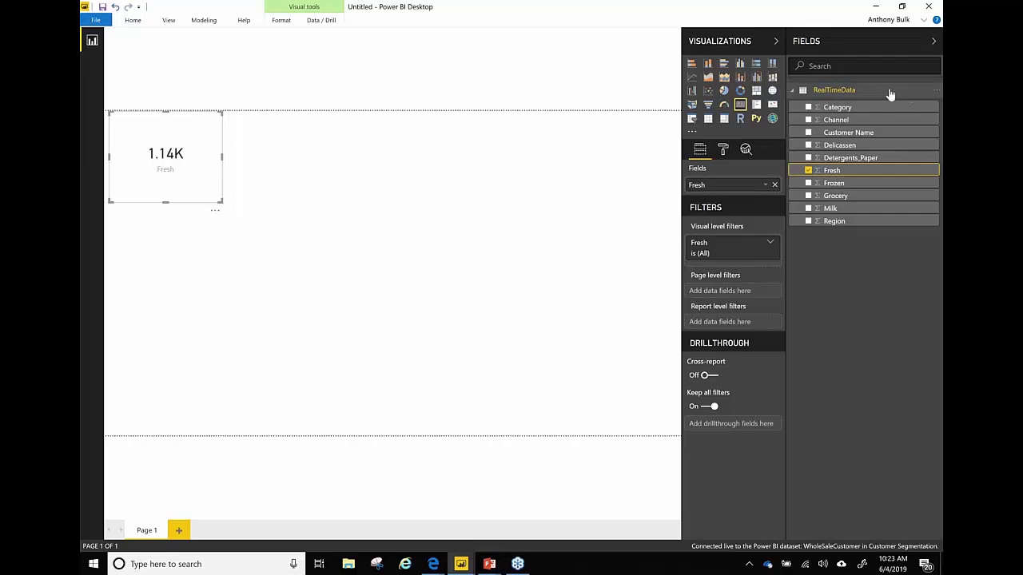
Step: Create a new measure in the RealTimeData table with the formula Fresh $ = SUM(RealTimeData[Fresh])
{"action": "left_click", "coordinate": [937, 93]}
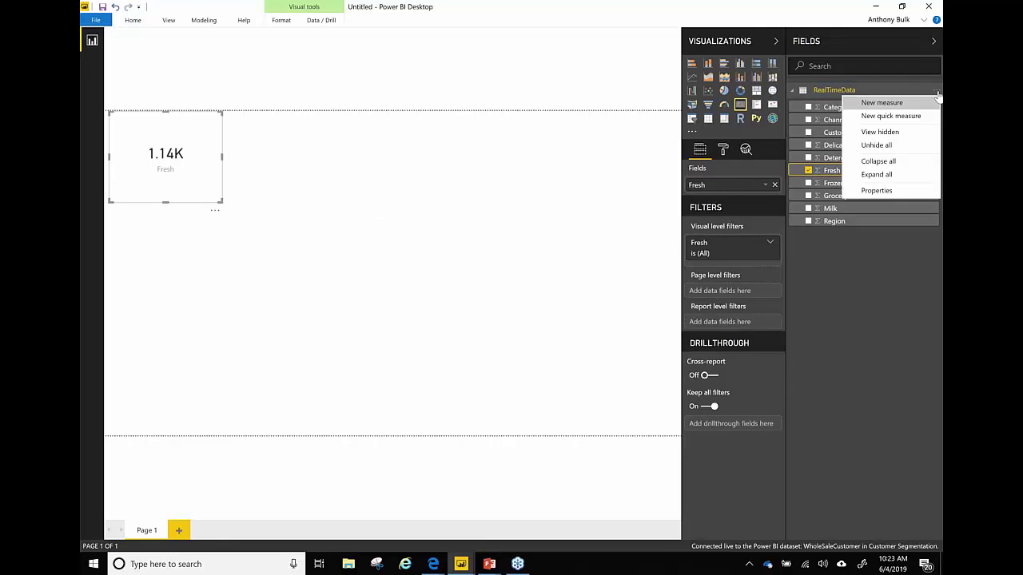
{"action": "left_click", "coordinate": [277, 63]}
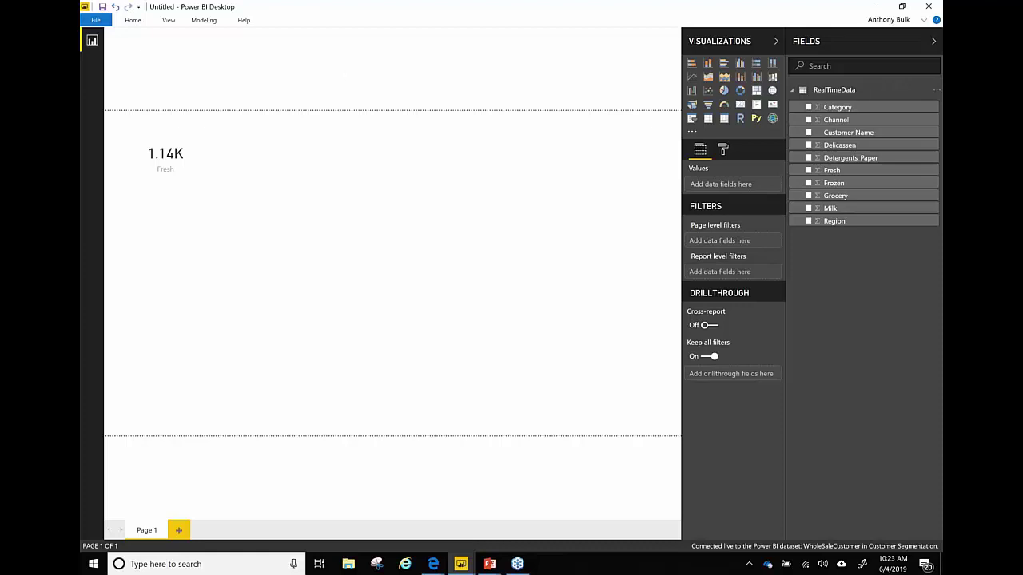
{"action": "left_click", "coordinate": [936, 91]}
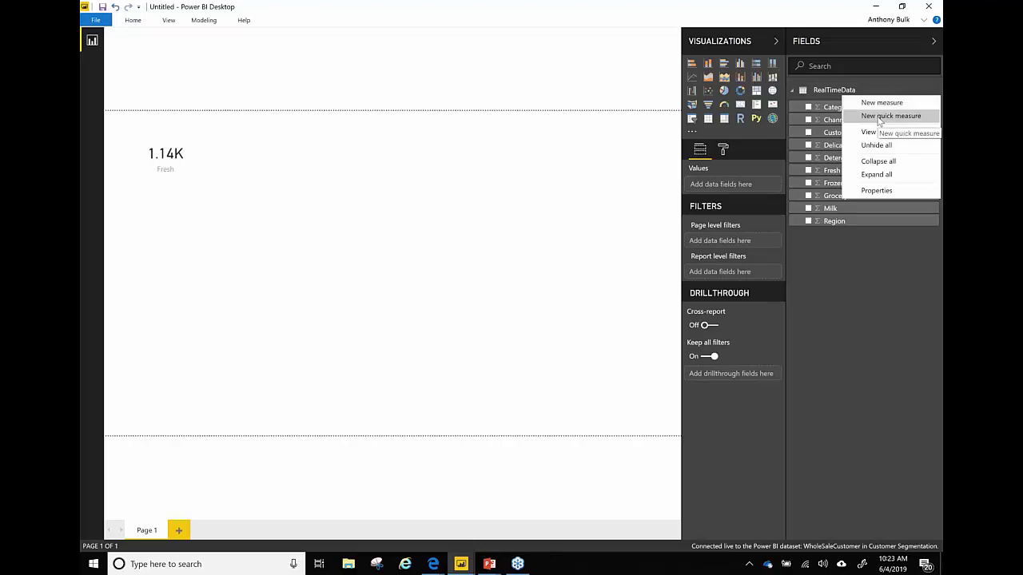
{"action": "left_click", "coordinate": [351, 187]}
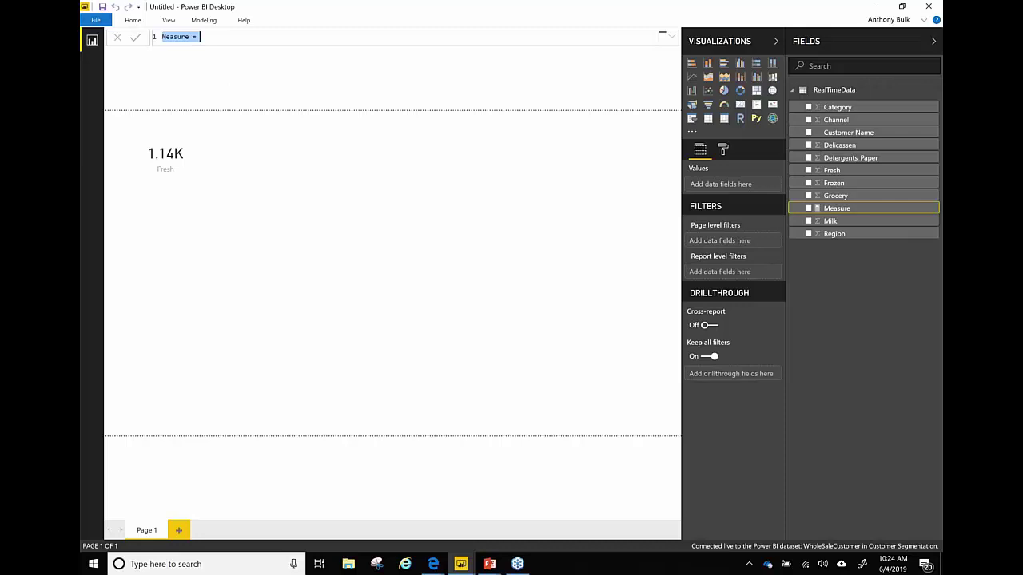
{"action": "type", "text": "Fresh $"}
{"action": "left_click", "coordinate": [229, 37]}
{"action": "type", "text": "SUM("}
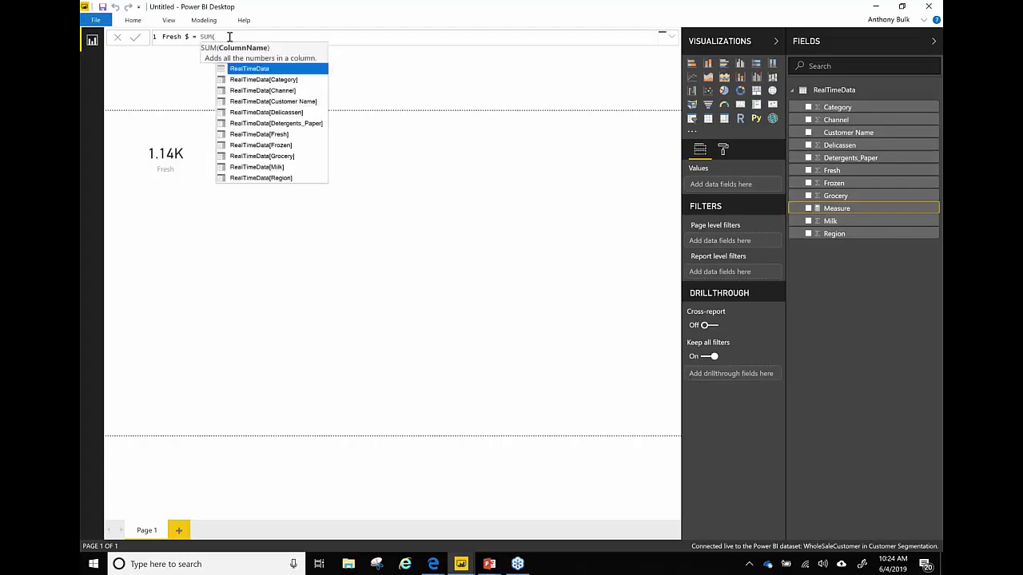
{"action": "left_click", "coordinate": [284, 136]}
{"action": "type", "text": ")"}
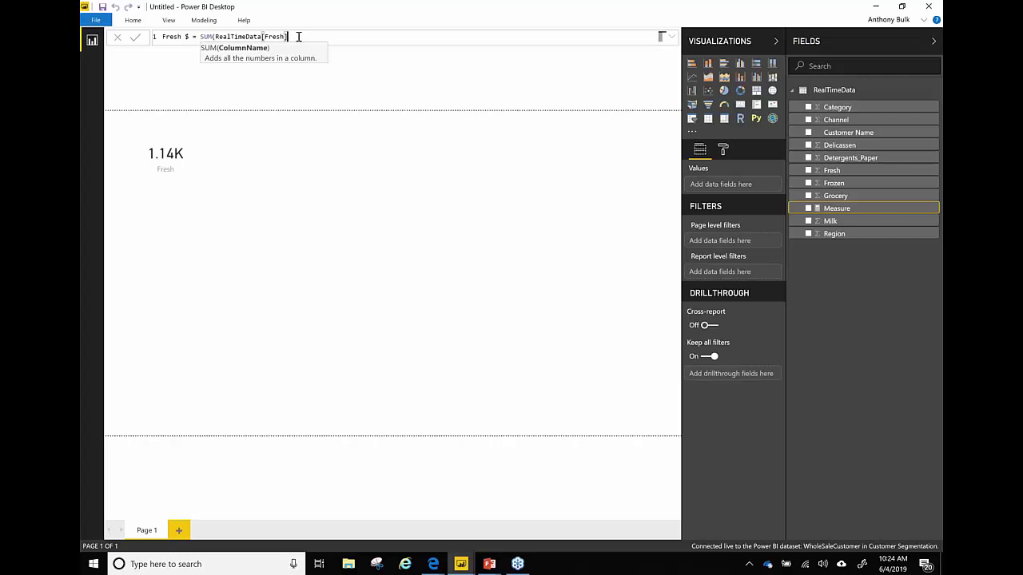
{"action": "type", "text": ")"}
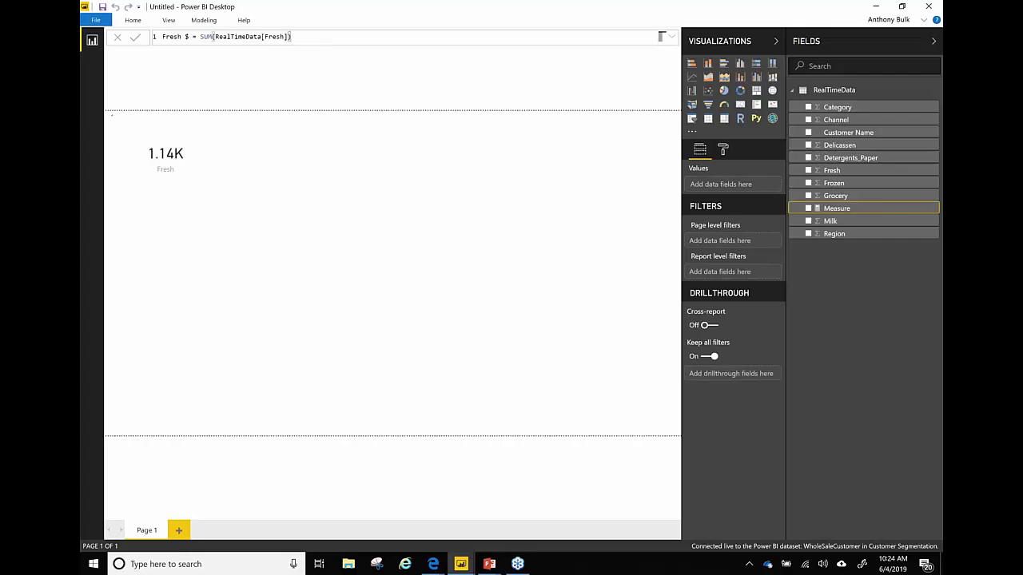
{"action": "key", "text": "Return"}
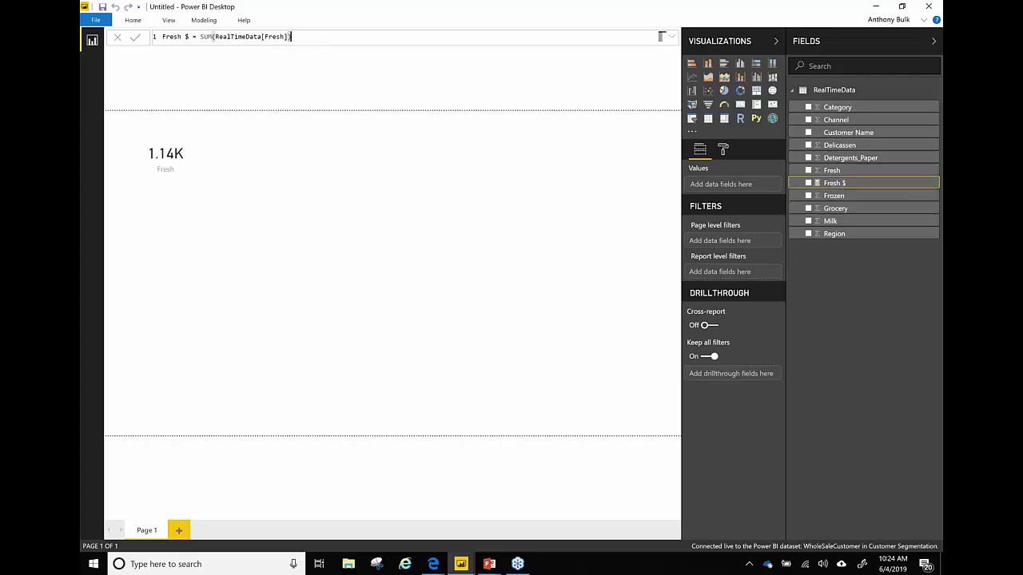
Step: Format the Fresh $ measure as dollar currency and show it in a new card beside the Fresh card
{"action": "left_click", "coordinate": [203, 20]}
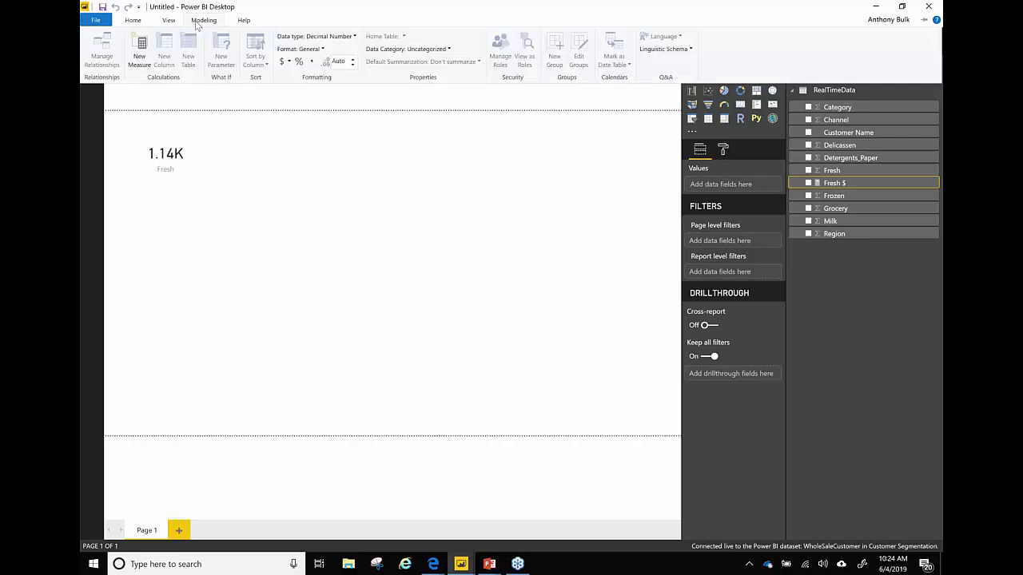
{"action": "left_click", "coordinate": [288, 63]}
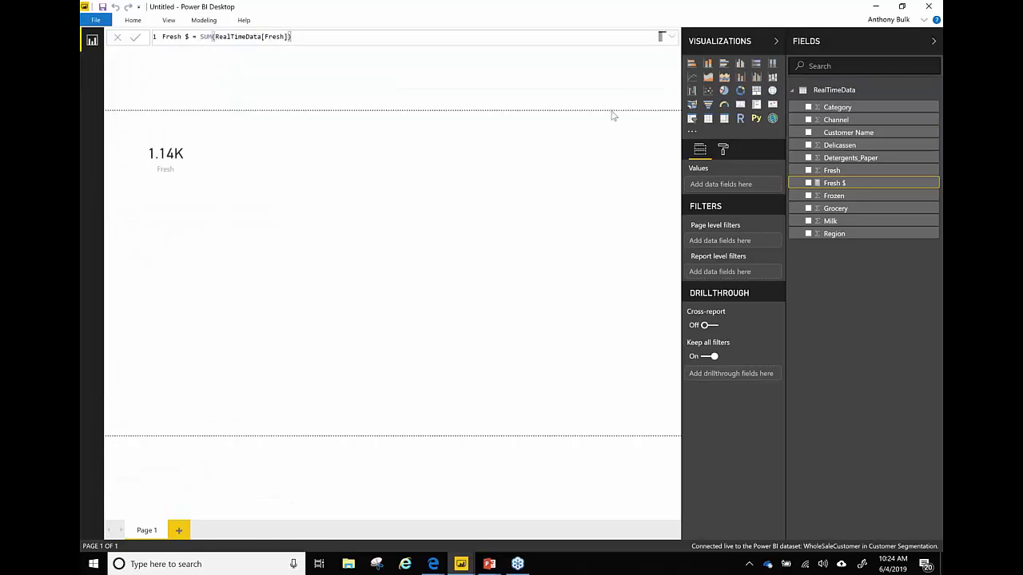
{"action": "left_click", "coordinate": [742, 110]}
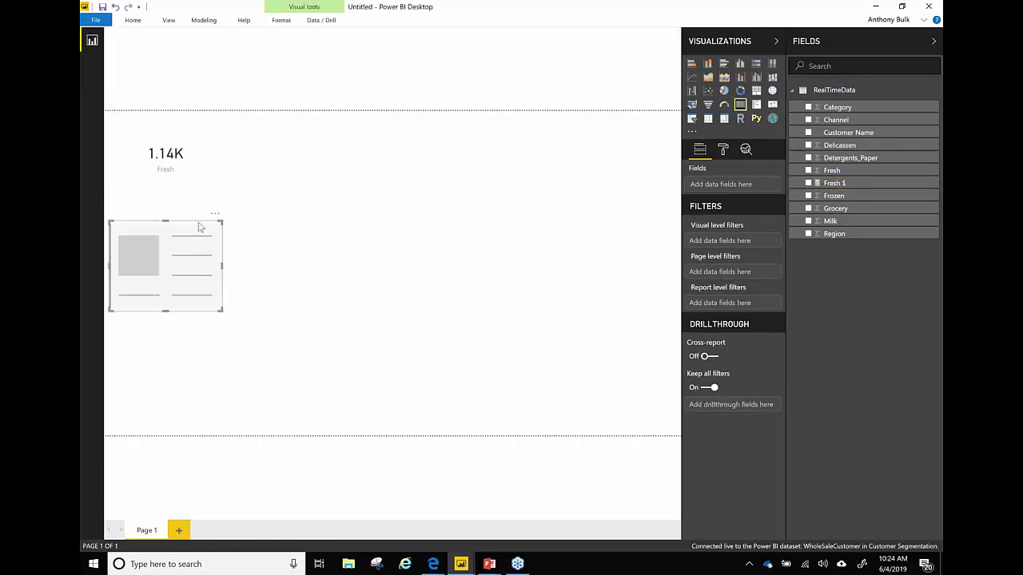
{"action": "left_click_drag", "start_coordinate": [205, 224], "coordinate": [295, 120]}
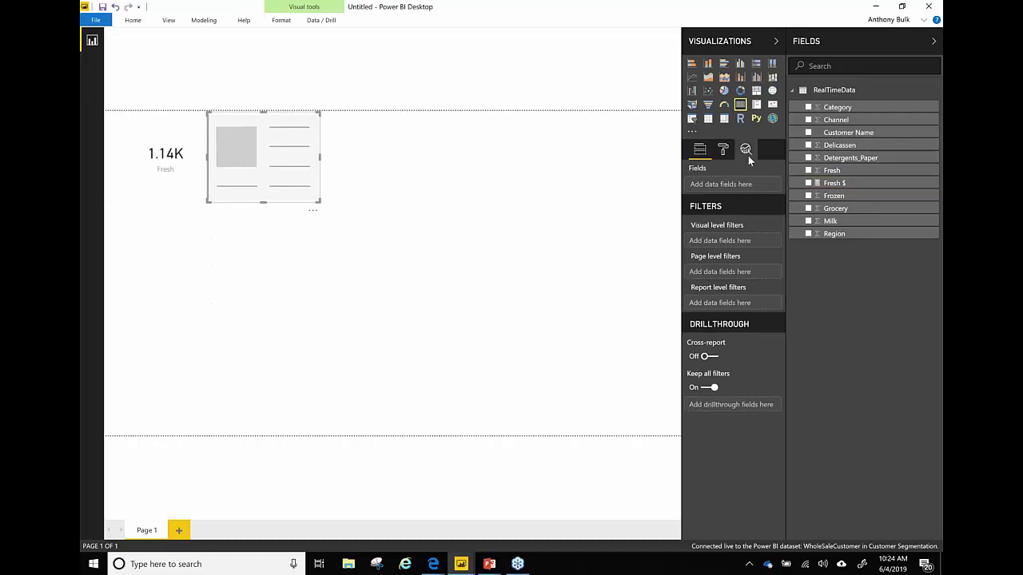
{"action": "left_click_drag", "start_coordinate": [757, 184], "coordinate": [755, 184]}
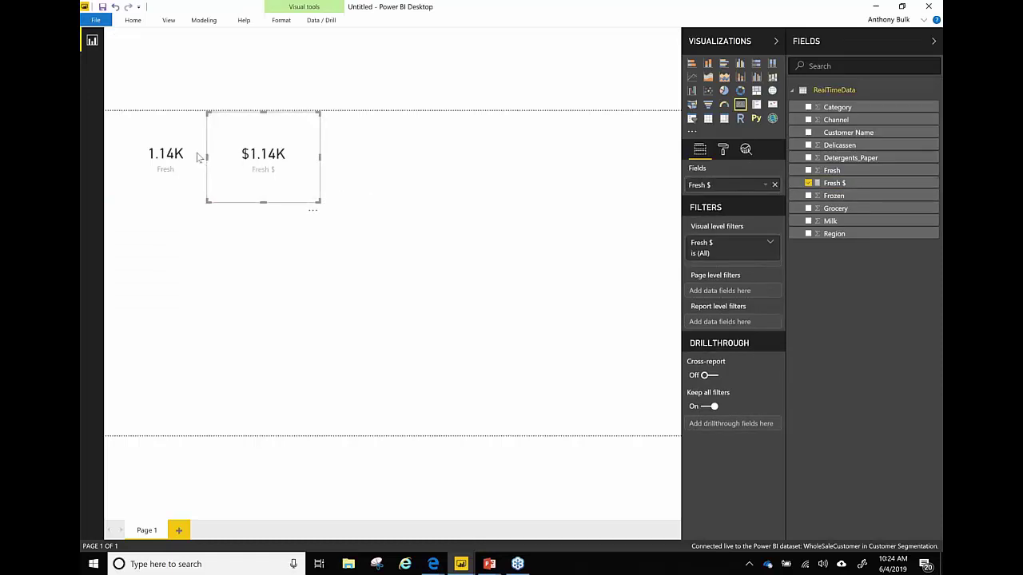
{"action": "left_click", "coordinate": [205, 20]}
{"action": "left_click", "coordinate": [311, 151]}
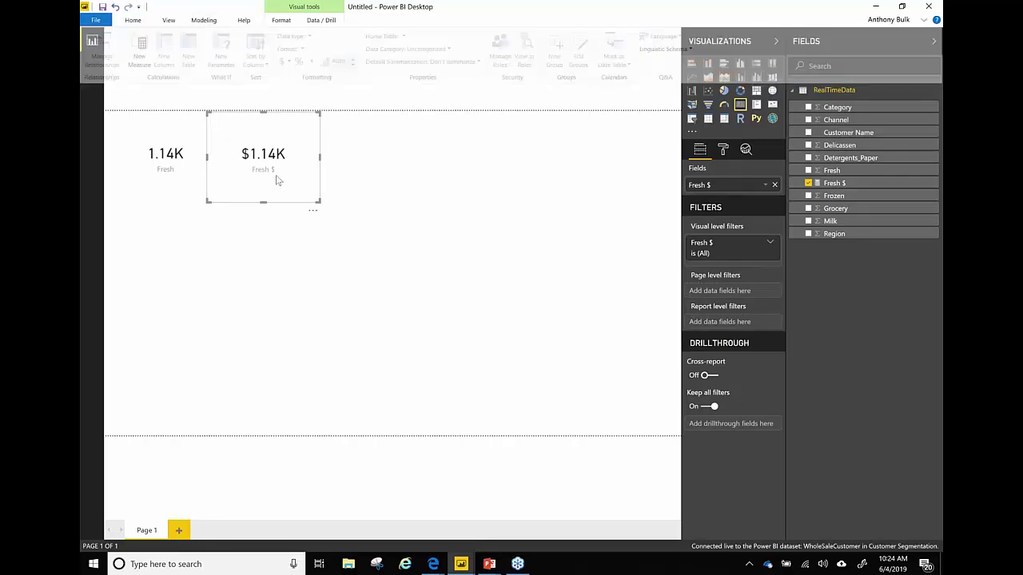
Step: Check which modeling and formatting options are offered for the Fresh field in the RealTimeData table
{"action": "left_click", "coordinate": [866, 171]}
{"action": "key", "text": "Up"}
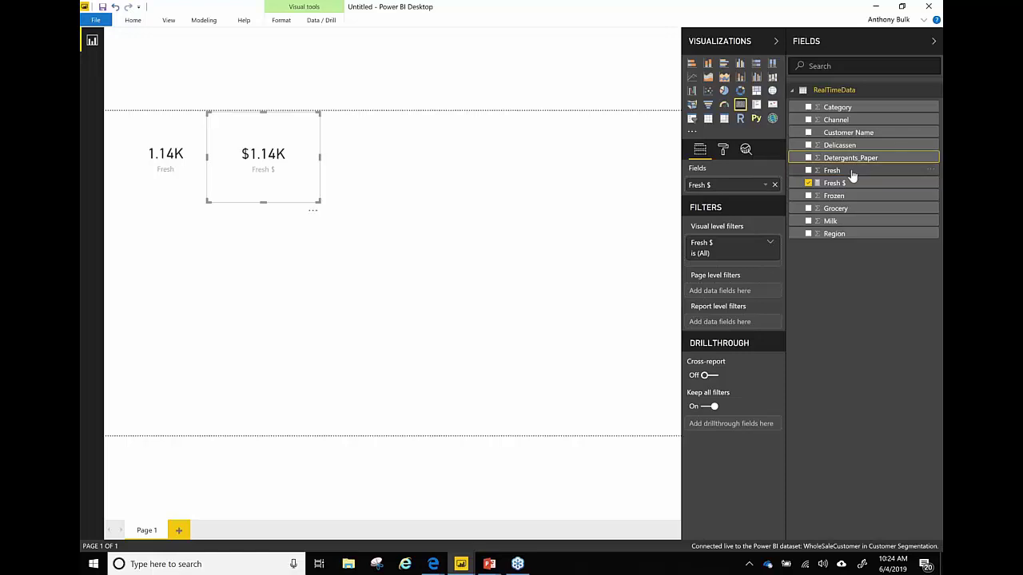
{"action": "left_click", "coordinate": [852, 171]}
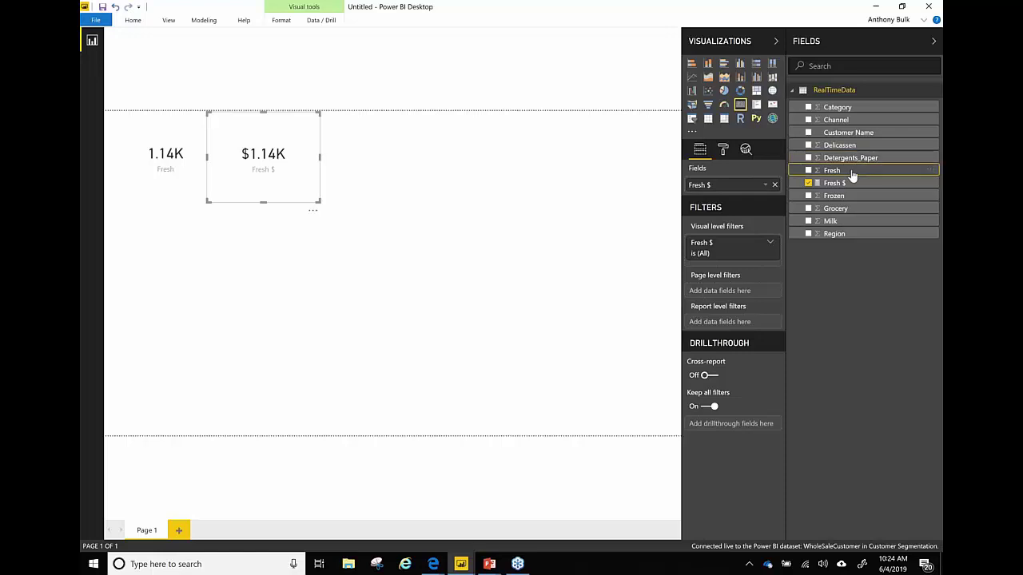
{"action": "left_click", "coordinate": [211, 23]}
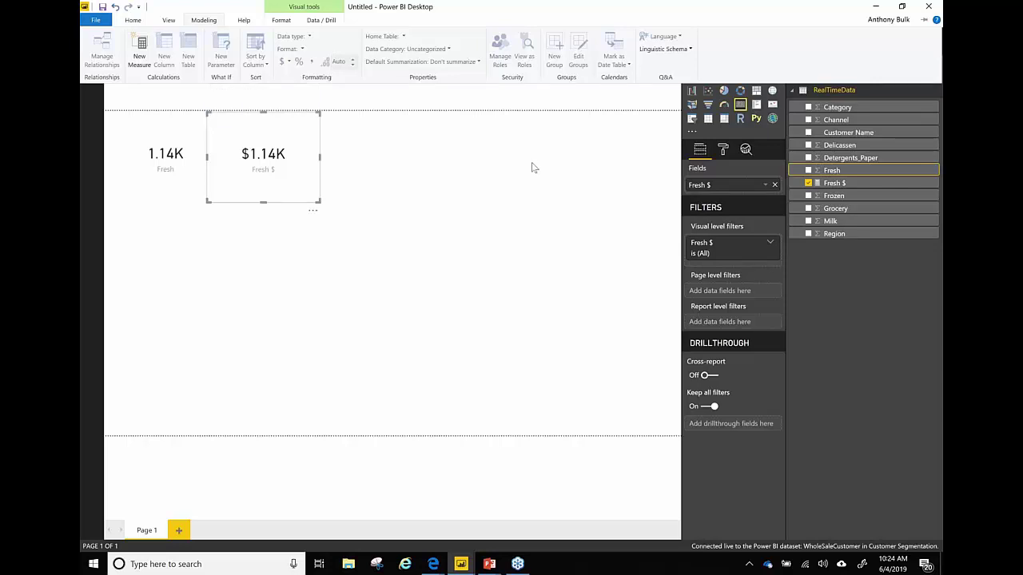
{"action": "key", "text": "ctrl+F1"}
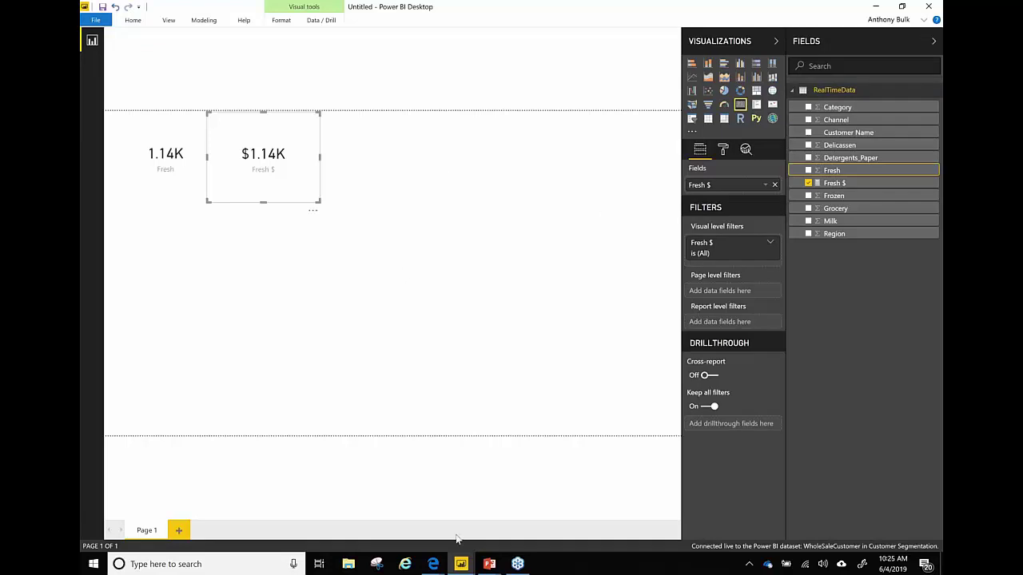
Step: Switch to the WholeSaleCustomer report and show its Wholesale Customer Report page
{"action": "mouse_move", "coordinate": [461, 564]}
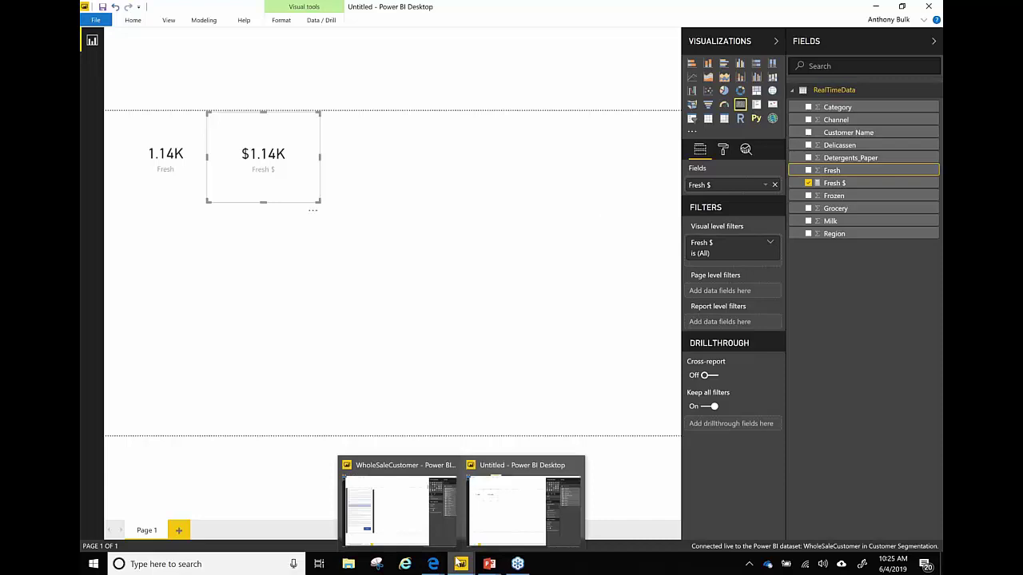
{"action": "left_click", "coordinate": [411, 518]}
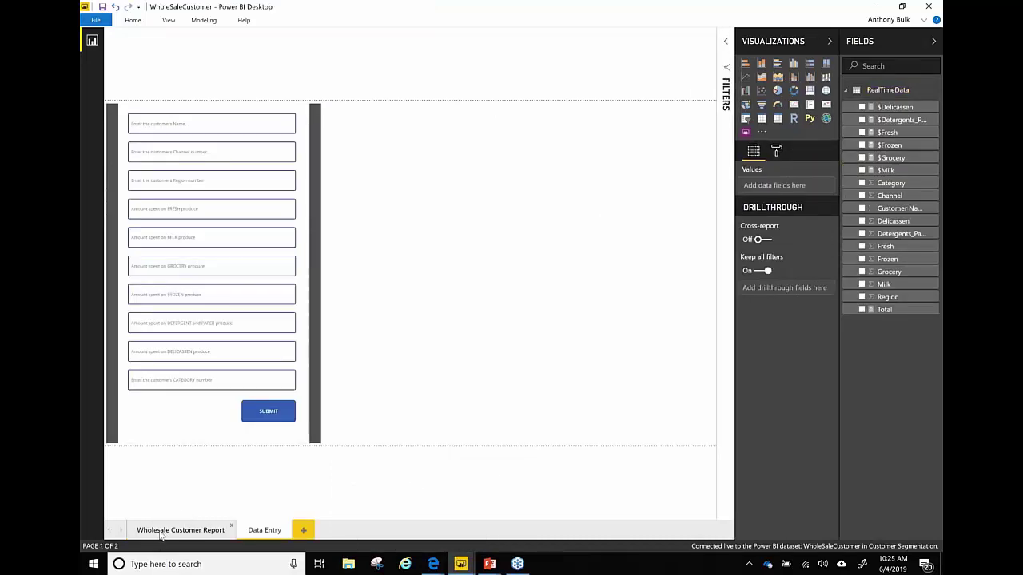
{"action": "left_click", "coordinate": [161, 533]}
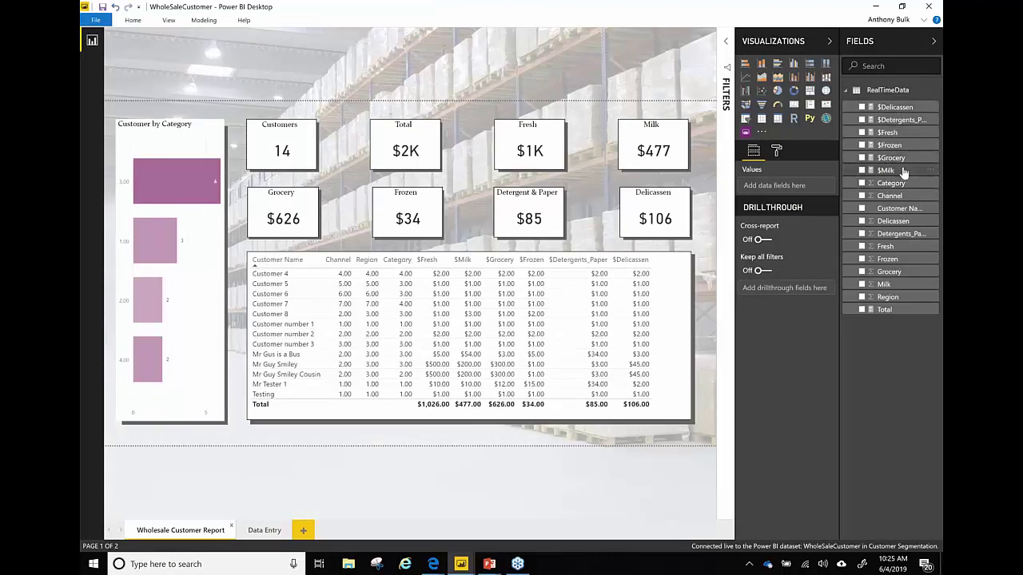
Step: Examine the formula of the Total measure in the RealTimeData table
{"action": "left_click_drag", "start_coordinate": [904, 175], "coordinate": [885, 320]}
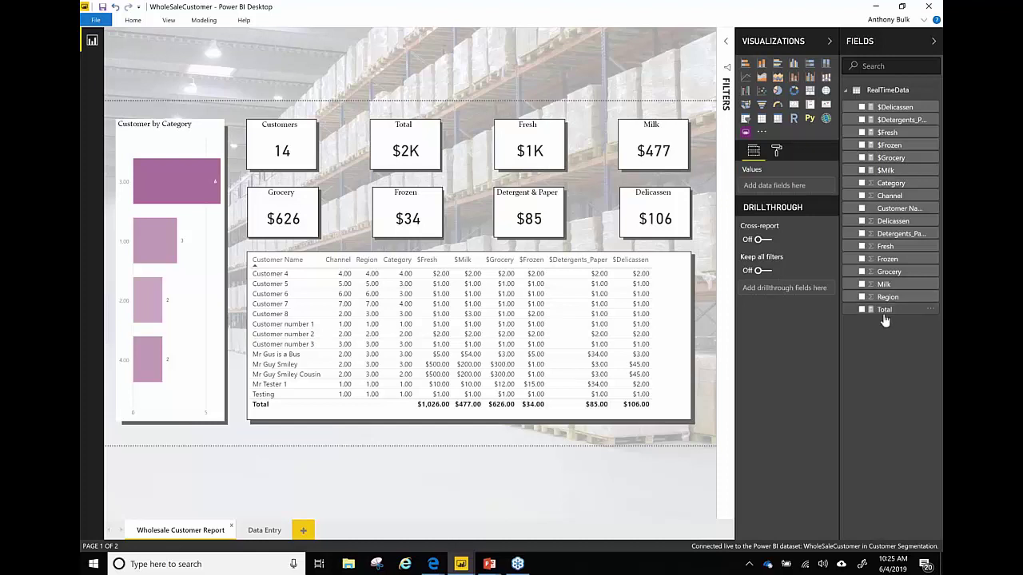
{"action": "left_click", "coordinate": [884, 313]}
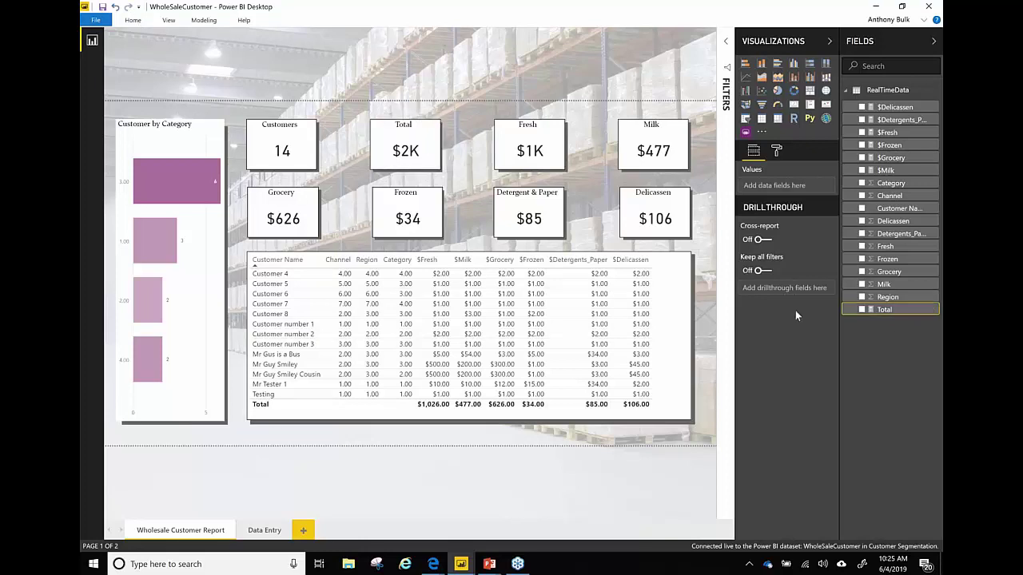
{"action": "left_click", "coordinate": [887, 310]}
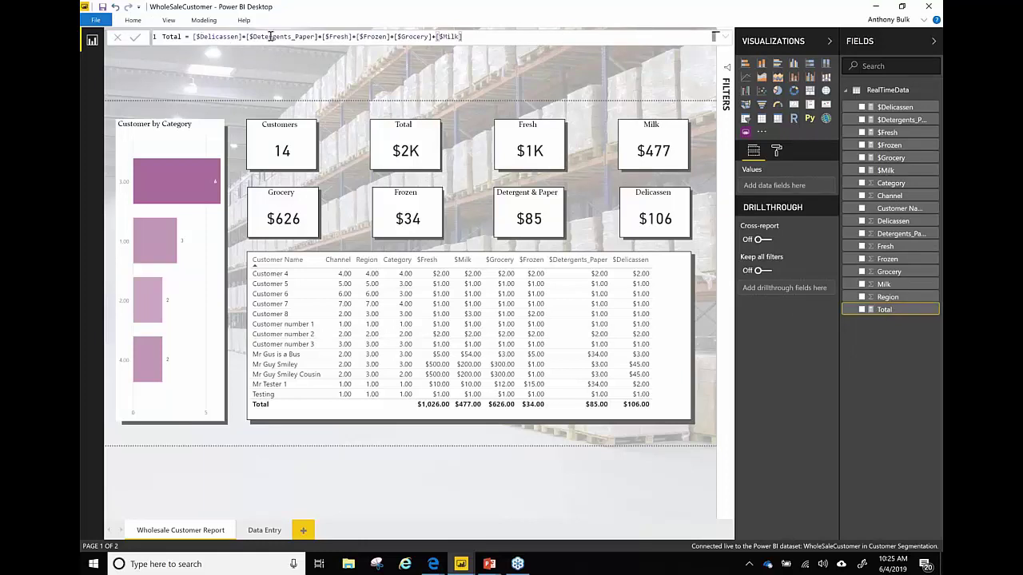
{"action": "left_click", "coordinate": [725, 36]}
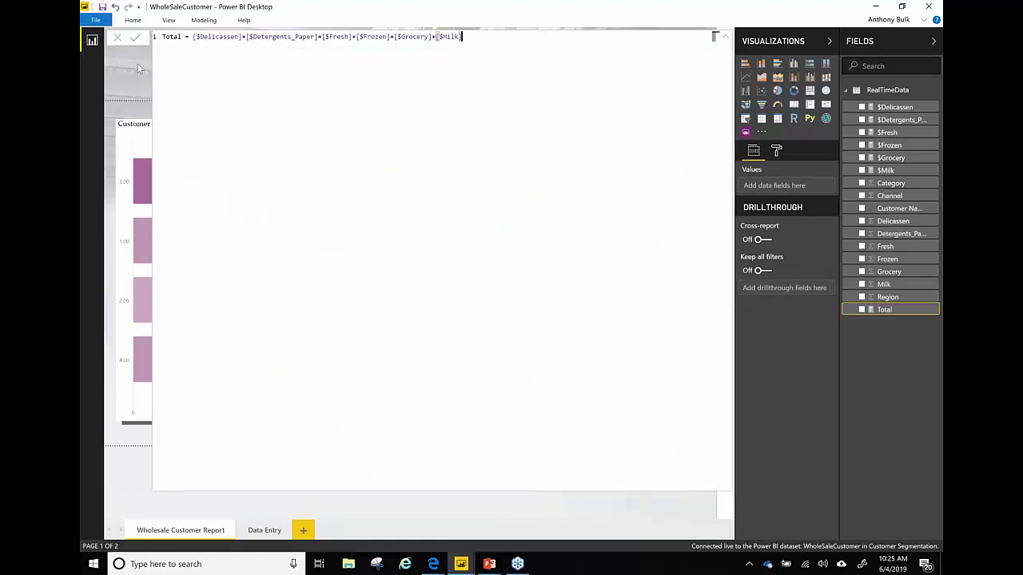
{"action": "left_click", "coordinate": [725, 37]}
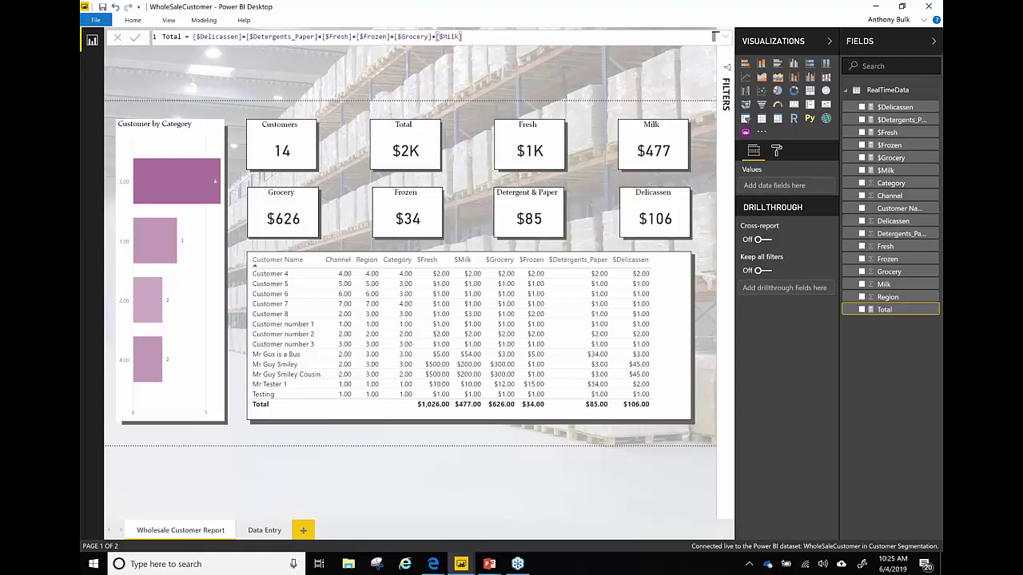
Step: Switch to the Edge browser and sign in to the Power BI app registration tool with the already signed-in account
{"action": "key", "text": "alt+Tab"}
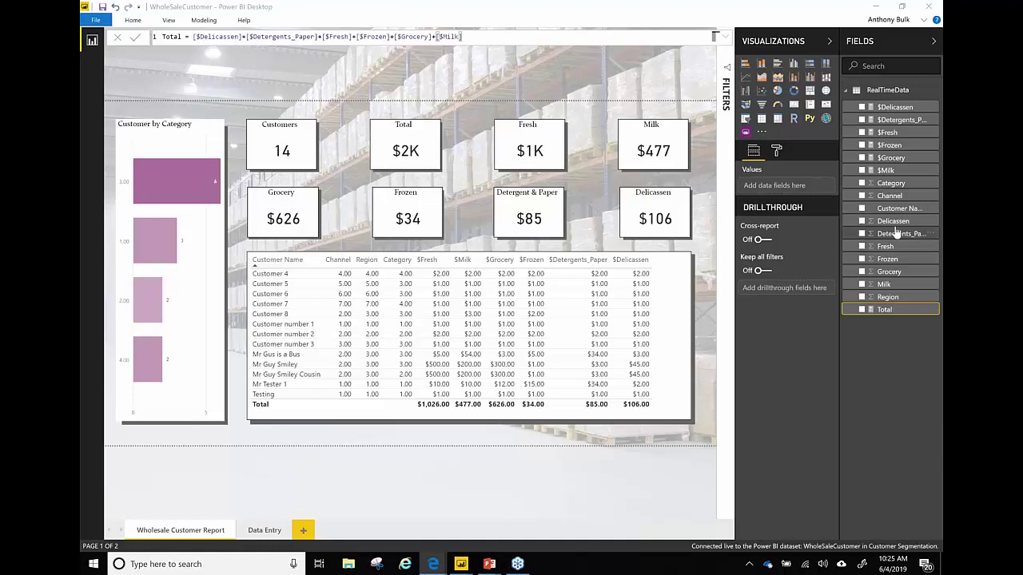
{"action": "mouse_move", "coordinate": [433, 565]}
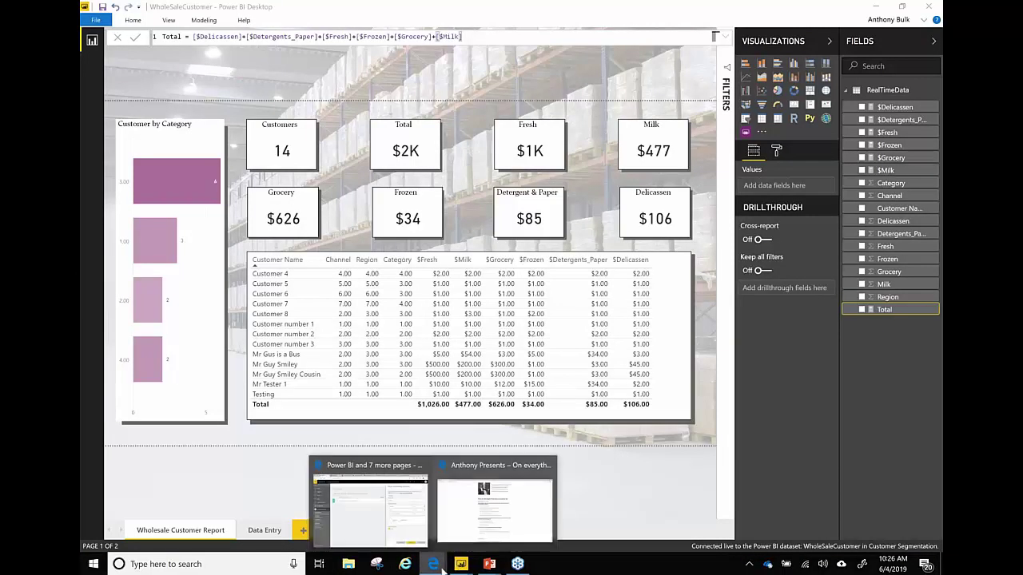
{"action": "left_click", "coordinate": [365, 536]}
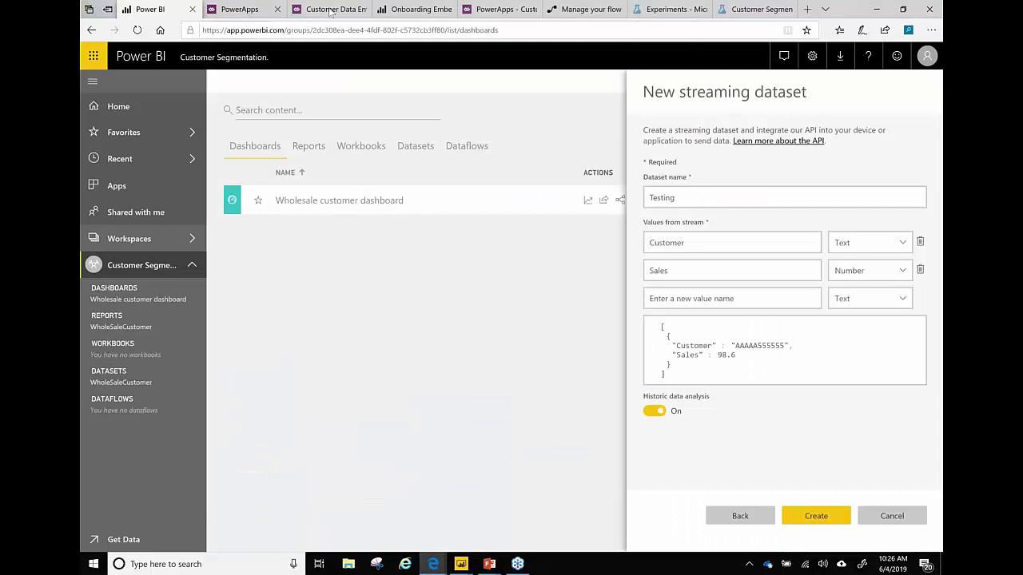
{"action": "left_click", "coordinate": [393, 9]}
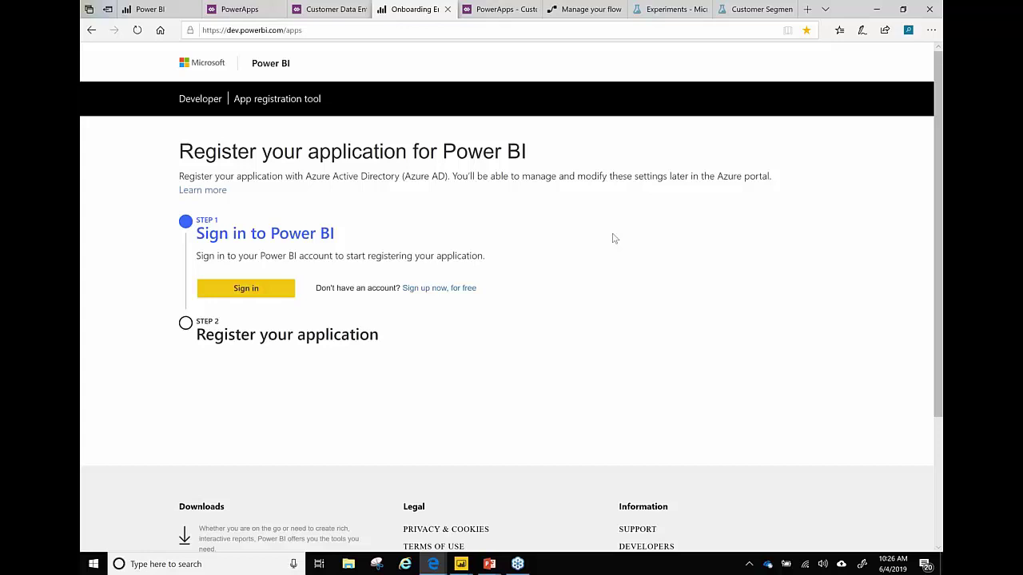
{"action": "left_click", "coordinate": [246, 289]}
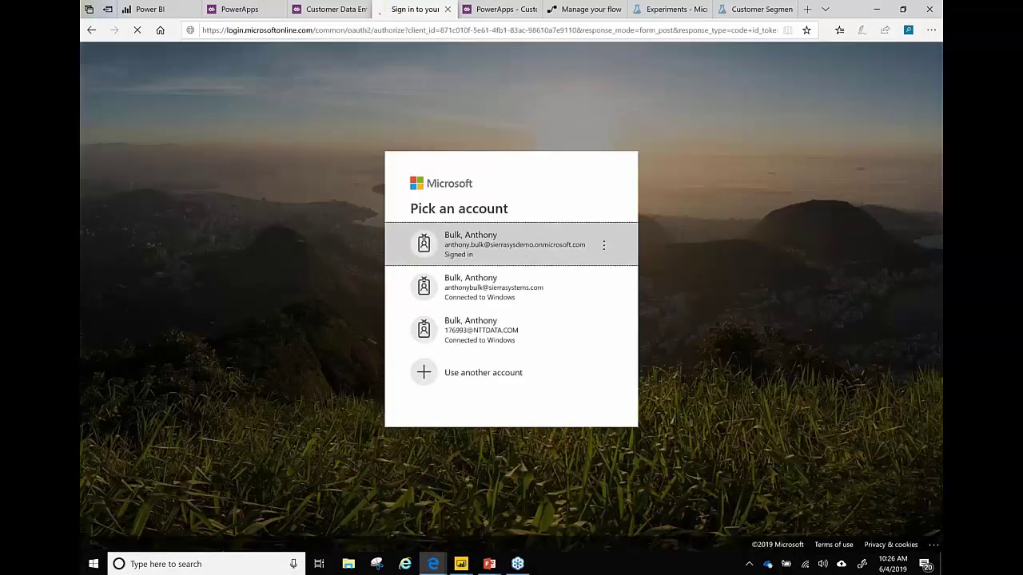
{"action": "left_click", "coordinate": [520, 250]}
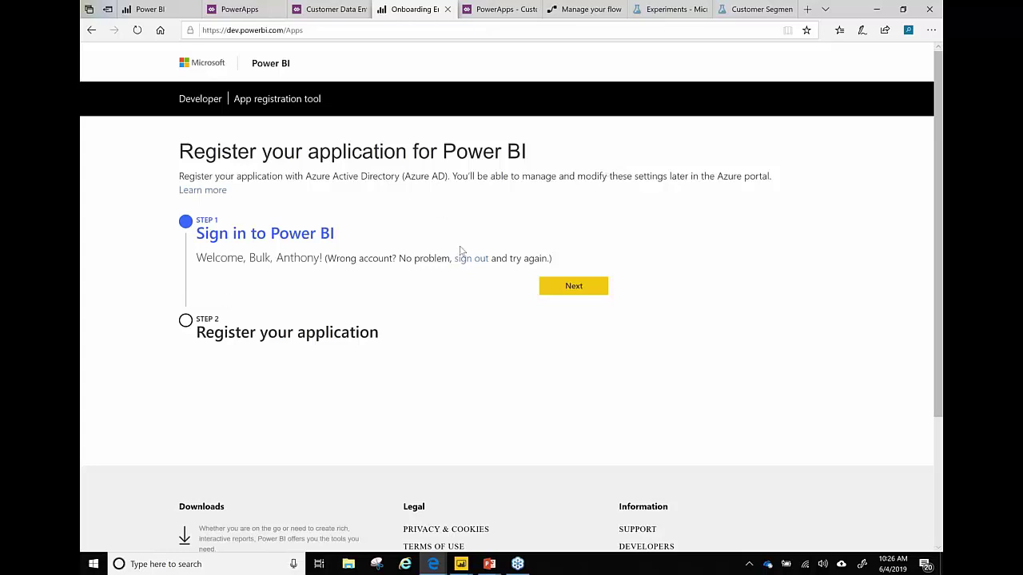
Step: Switch back to the WholeSaleCustomer report in Power BI Desktop and show its Data Entry page
{"action": "left_click", "coordinate": [164, 10]}
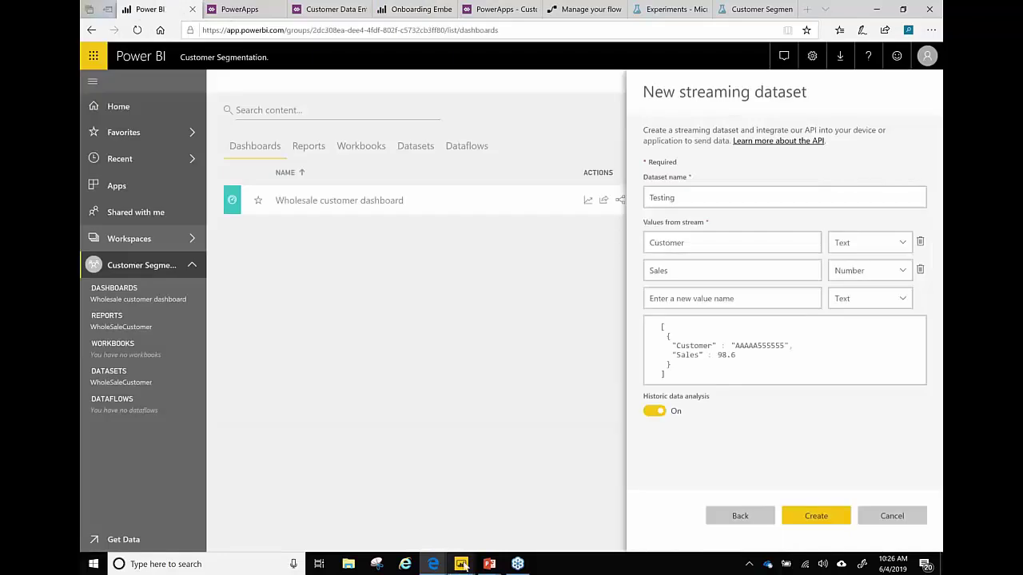
{"action": "mouse_move", "coordinate": [461, 562]}
{"action": "left_click", "coordinate": [405, 521]}
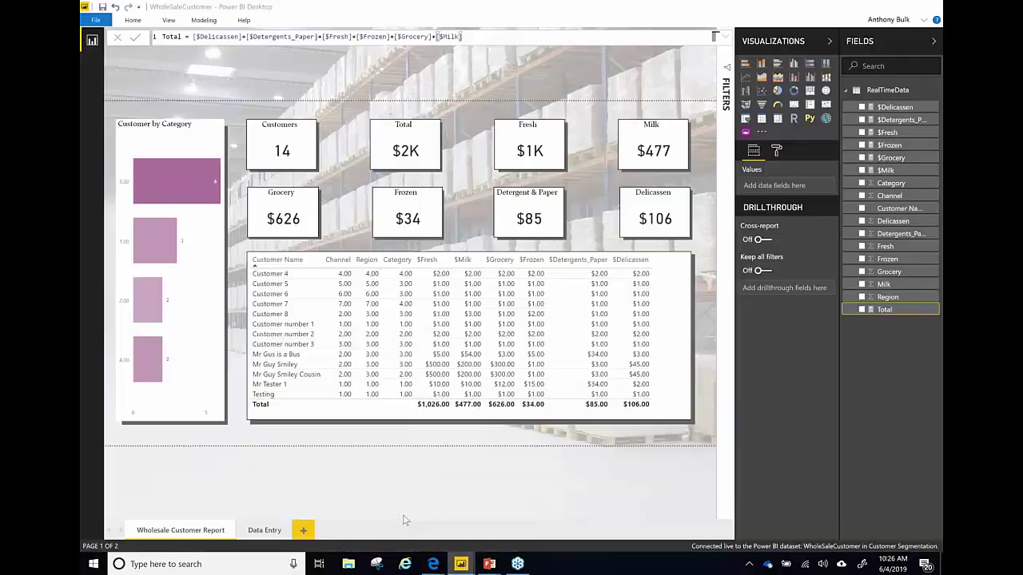
{"action": "left_click", "coordinate": [267, 531]}
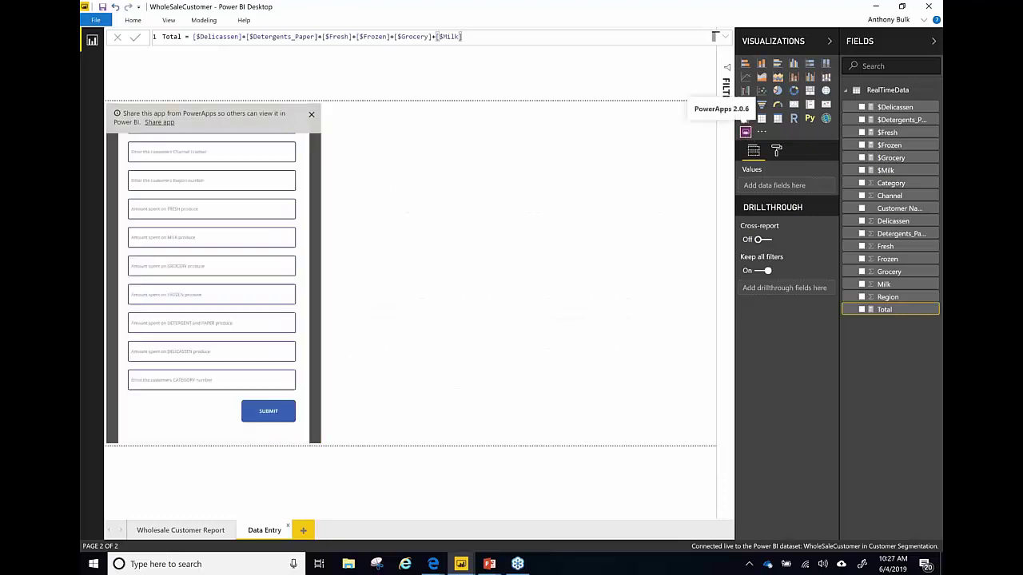
Step: Search the custom visuals marketplace for "Power Apps" and review the details of the PowerApps (Preview) visual
{"action": "left_click", "coordinate": [137, 21]}
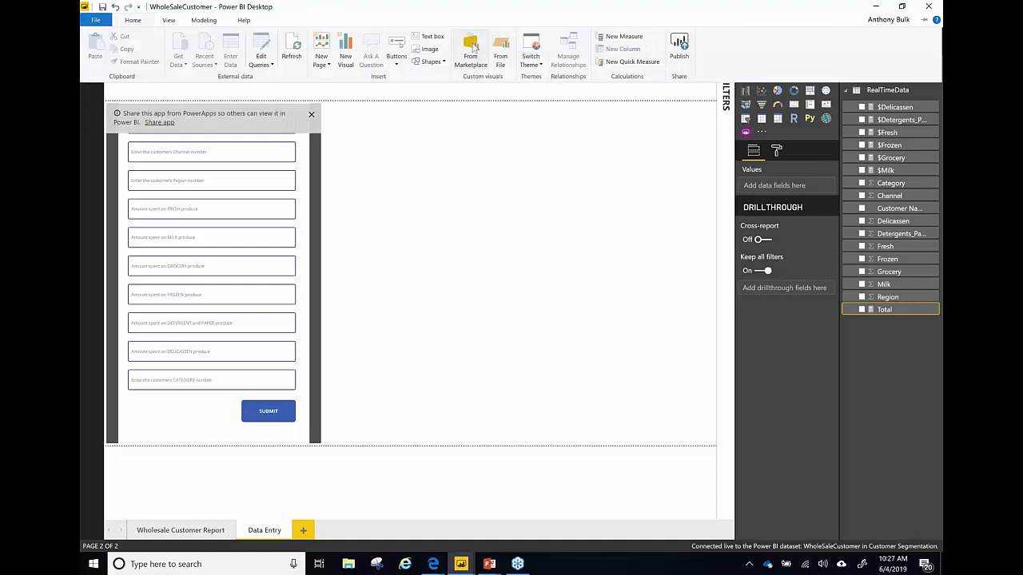
{"action": "left_click", "coordinate": [505, 210]}
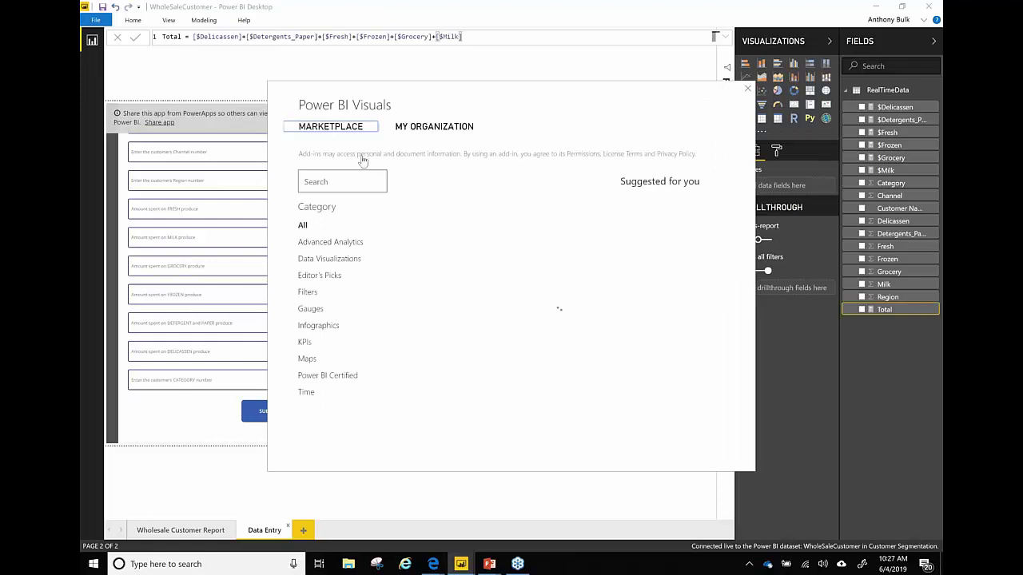
{"action": "left_click", "coordinate": [342, 181]}
{"action": "type", "text": "Power"}
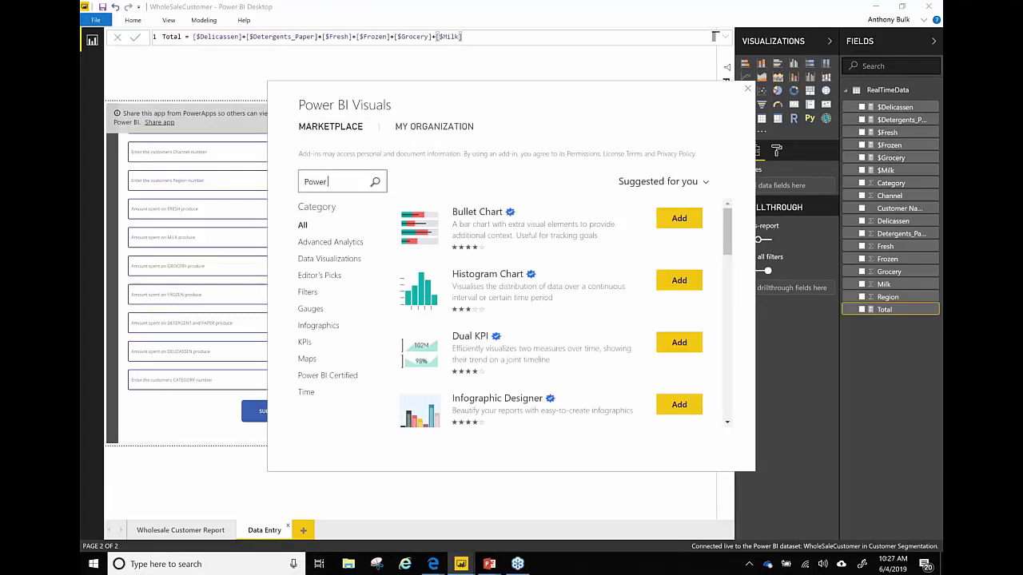
{"action": "type", "text": " Apps"}
{"action": "left_click", "coordinate": [372, 185]}
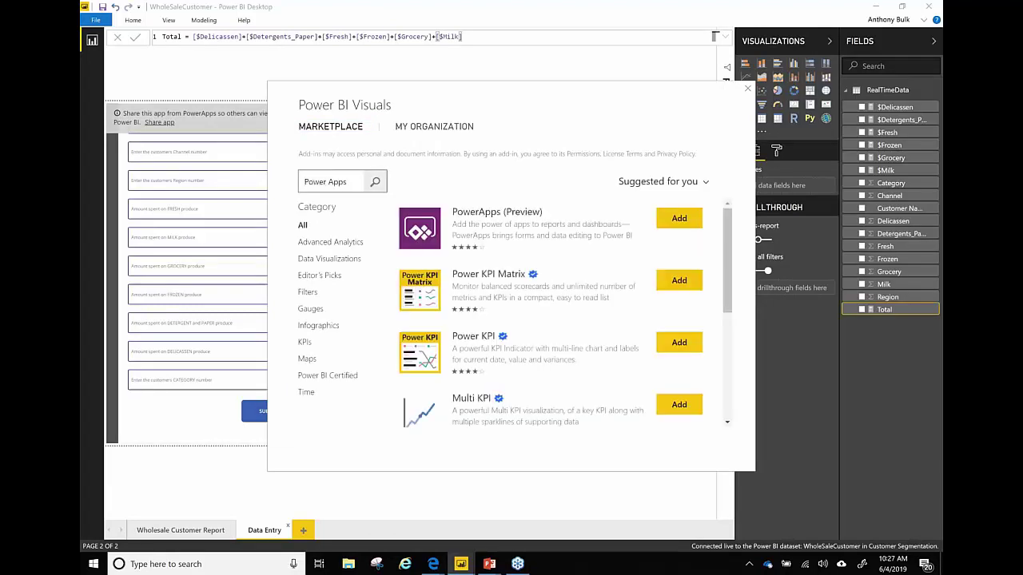
{"action": "left_click", "coordinate": [432, 219]}
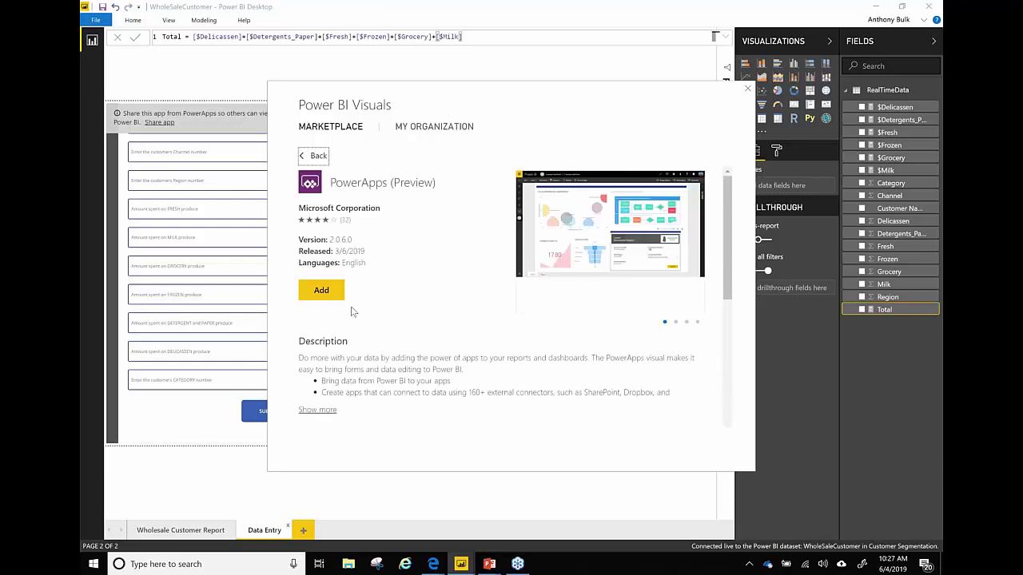
{"action": "left_click", "coordinate": [747, 88]}
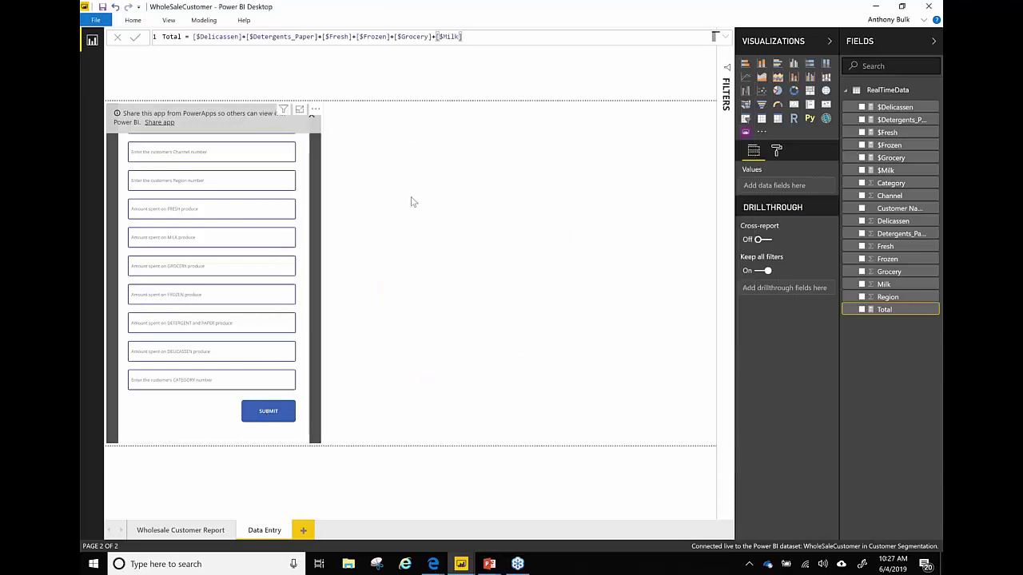
Step: Add a PowerApps visual with the Customer Name field to the Data Entry page and browse the existing apps it offers
{"action": "left_click", "coordinate": [745, 131]}
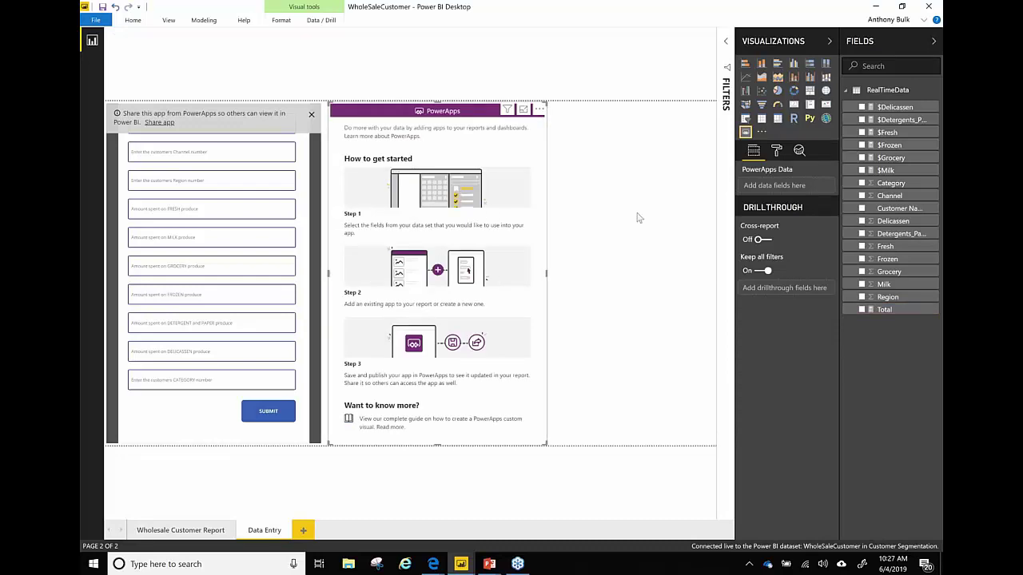
{"action": "left_click_drag", "start_coordinate": [894, 208], "coordinate": [767, 186]}
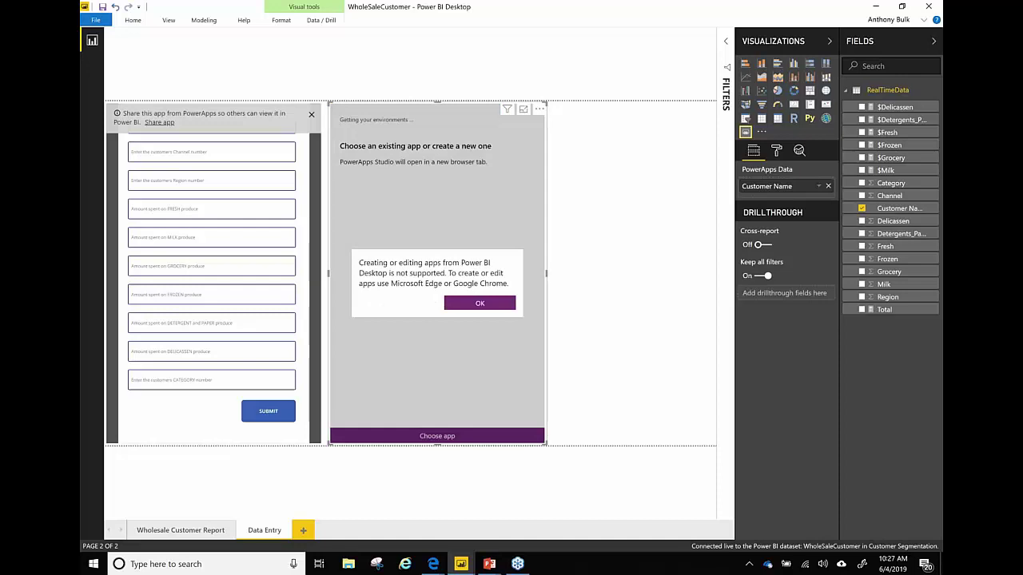
{"action": "left_click", "coordinate": [481, 303]}
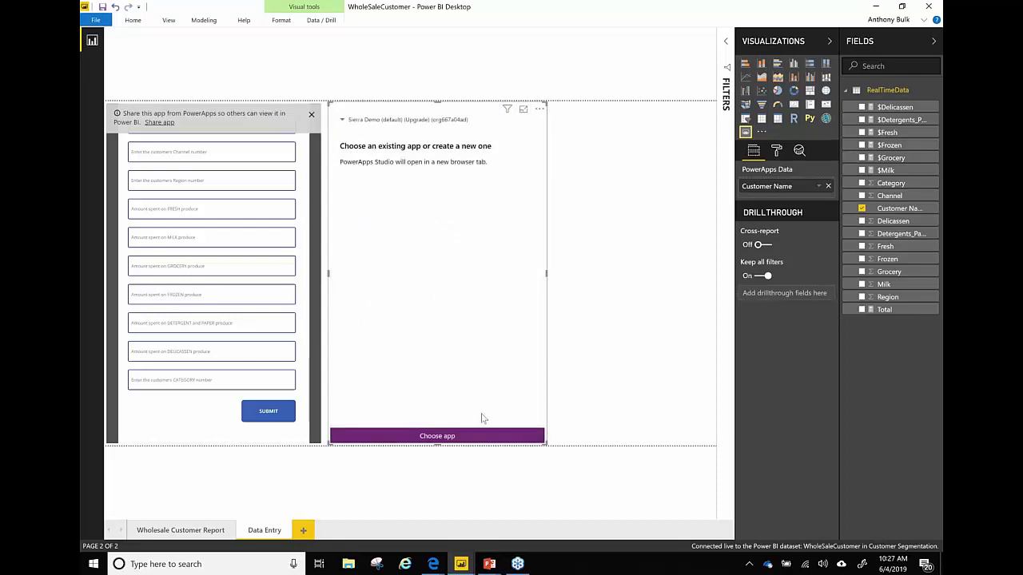
{"action": "left_click", "coordinate": [430, 439]}
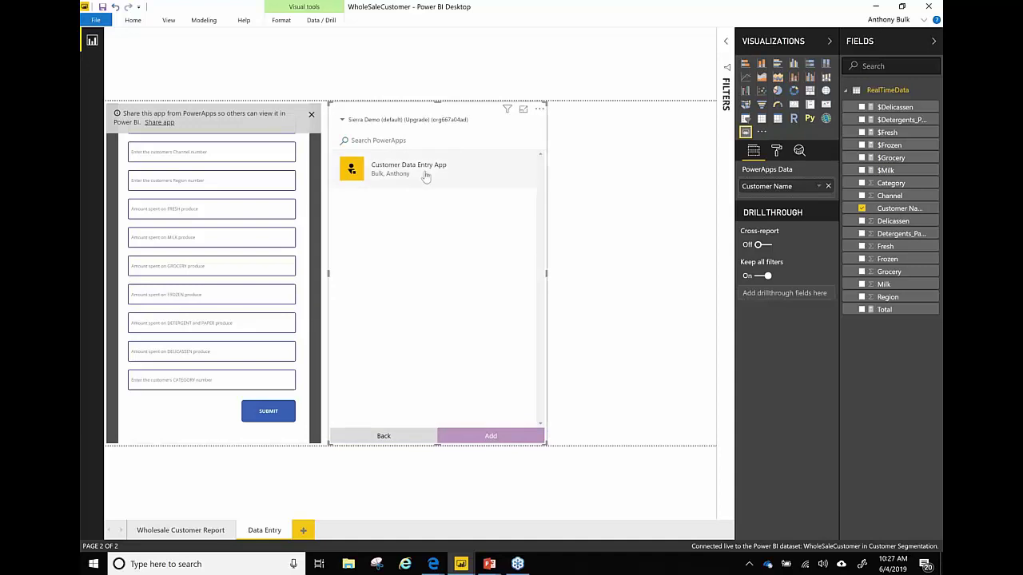
{"action": "left_click", "coordinate": [667, 228]}
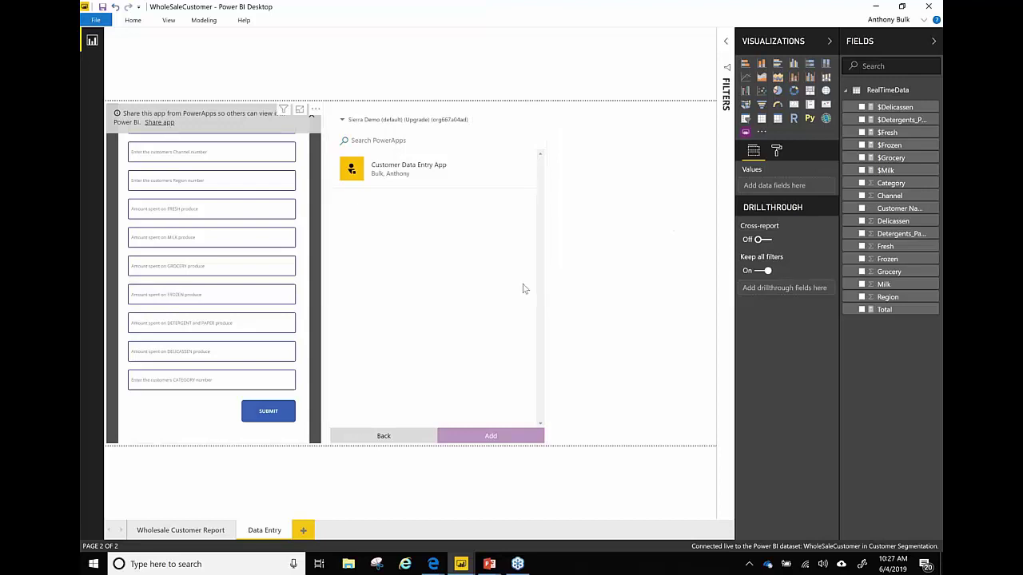
Step: Look over the Wholesale Customer Report page, then return to the Data Entry page and show the publishing command
{"action": "left_click", "coordinate": [164, 534]}
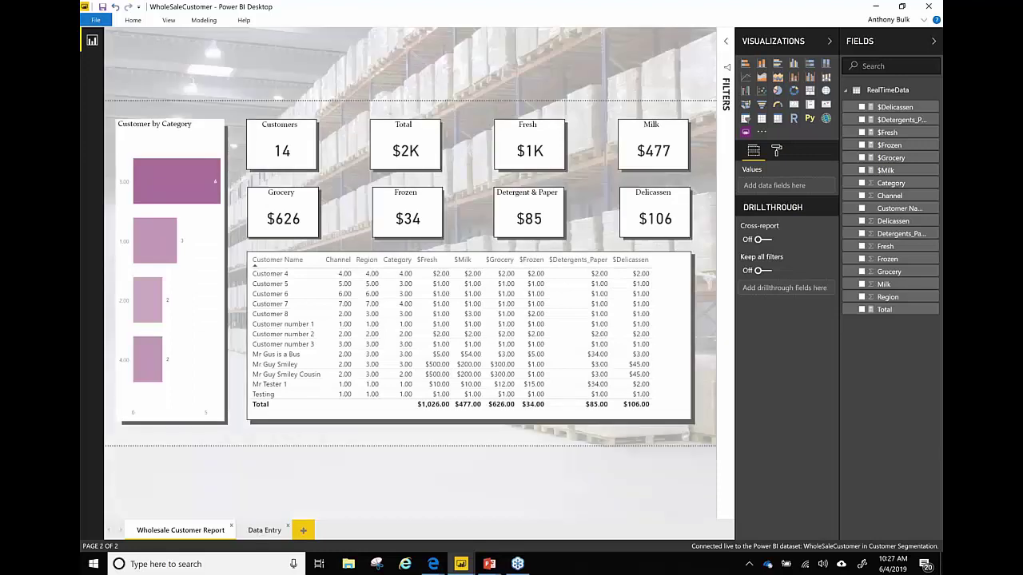
{"action": "left_click", "coordinate": [264, 529]}
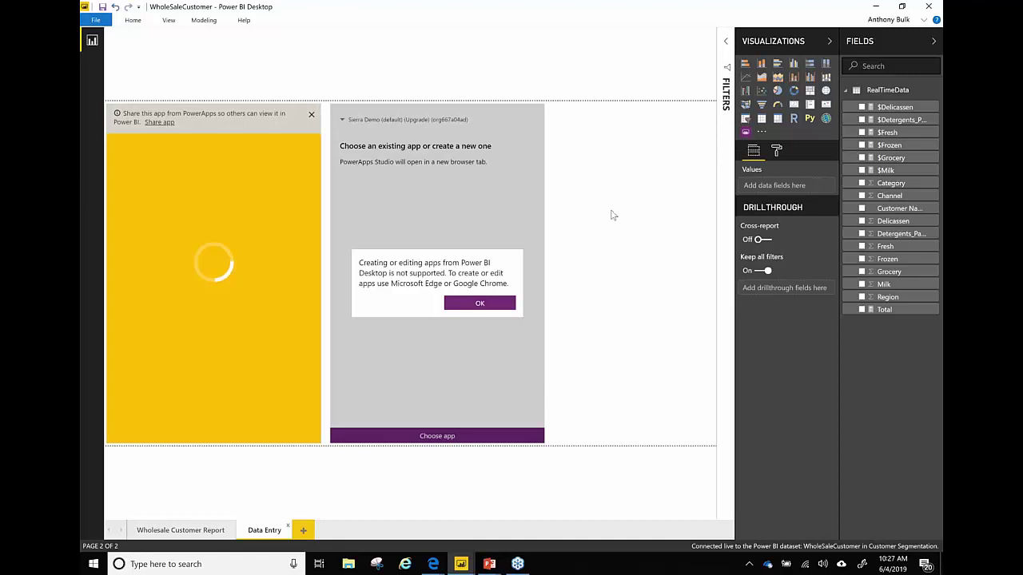
{"action": "left_click", "coordinate": [134, 22]}
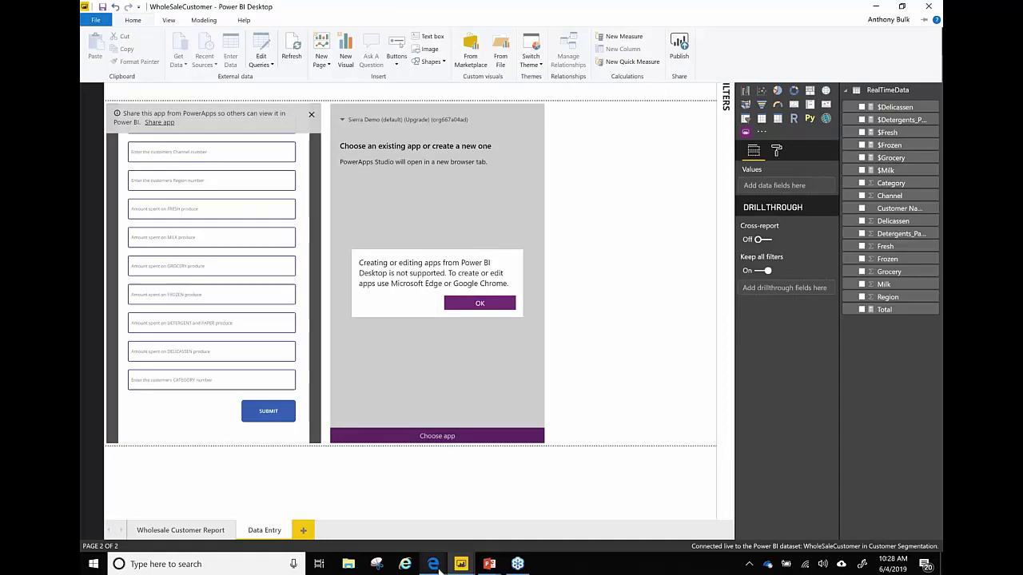
Step: Switch to the Power BI service in the browser, cancel the new streaming dataset and open the Wholesale customer dashboard
{"action": "mouse_move", "coordinate": [436, 568]}
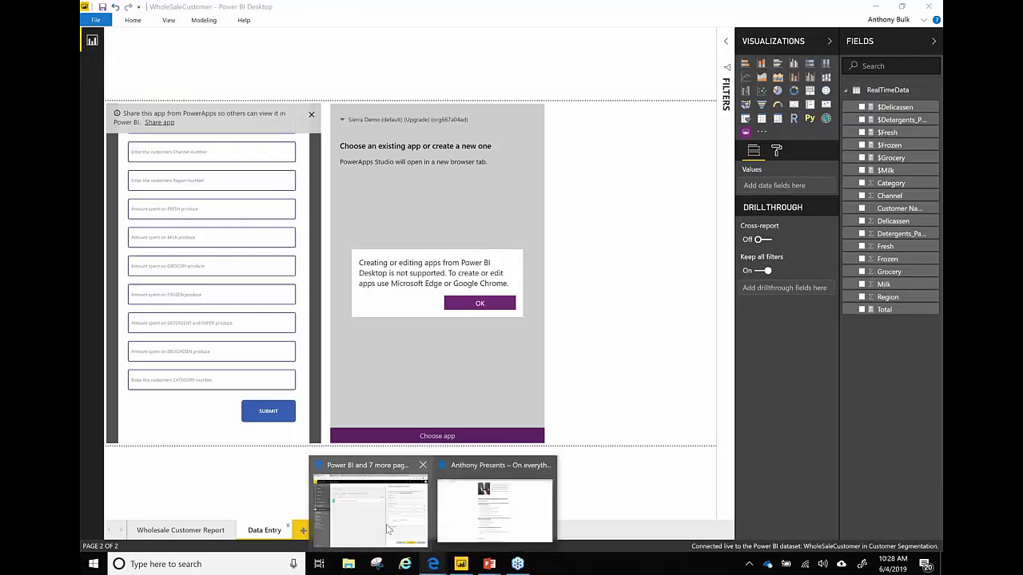
{"action": "left_click", "coordinate": [389, 529]}
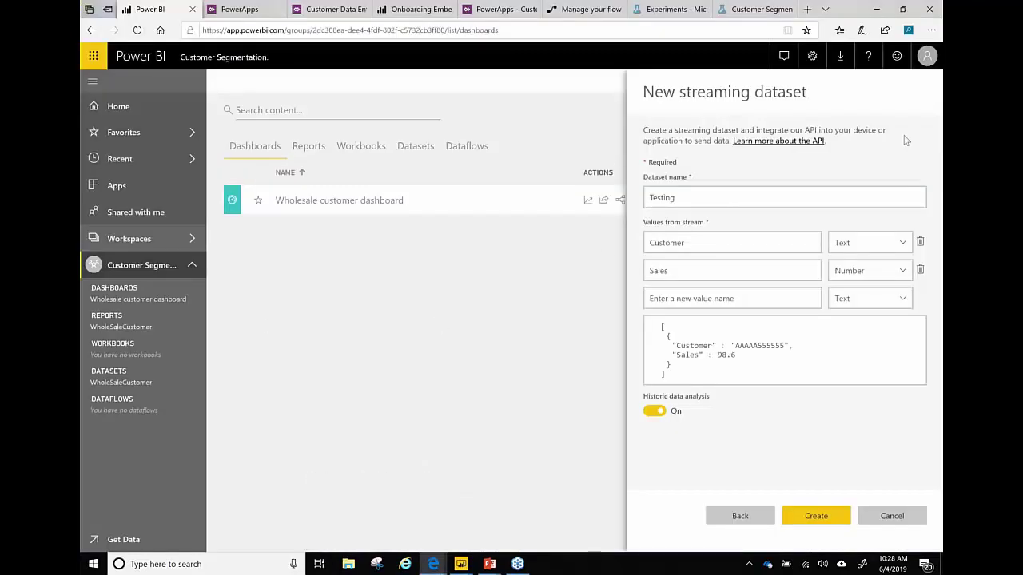
{"action": "left_click", "coordinate": [891, 518]}
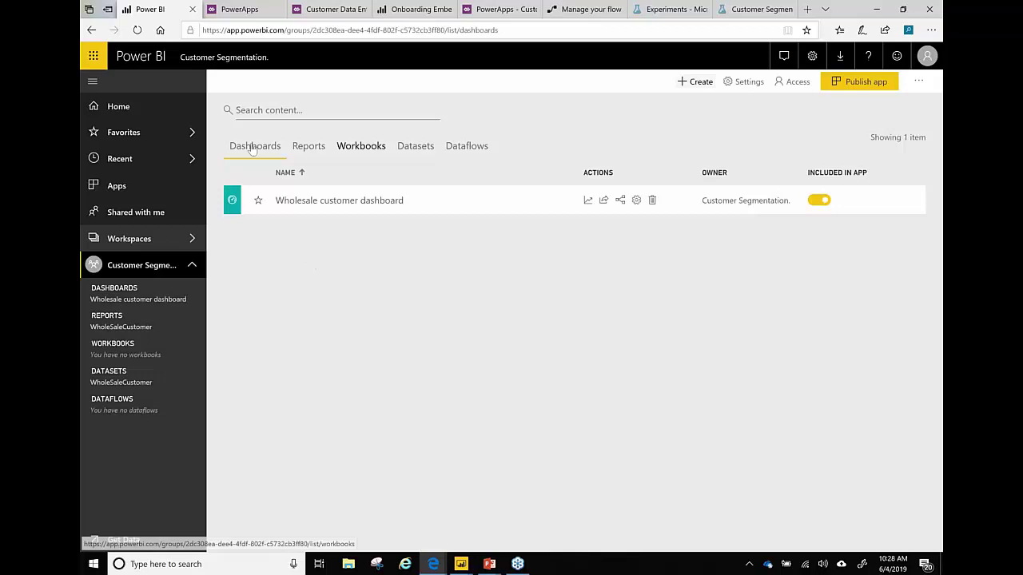
{"action": "left_click", "coordinate": [125, 299]}
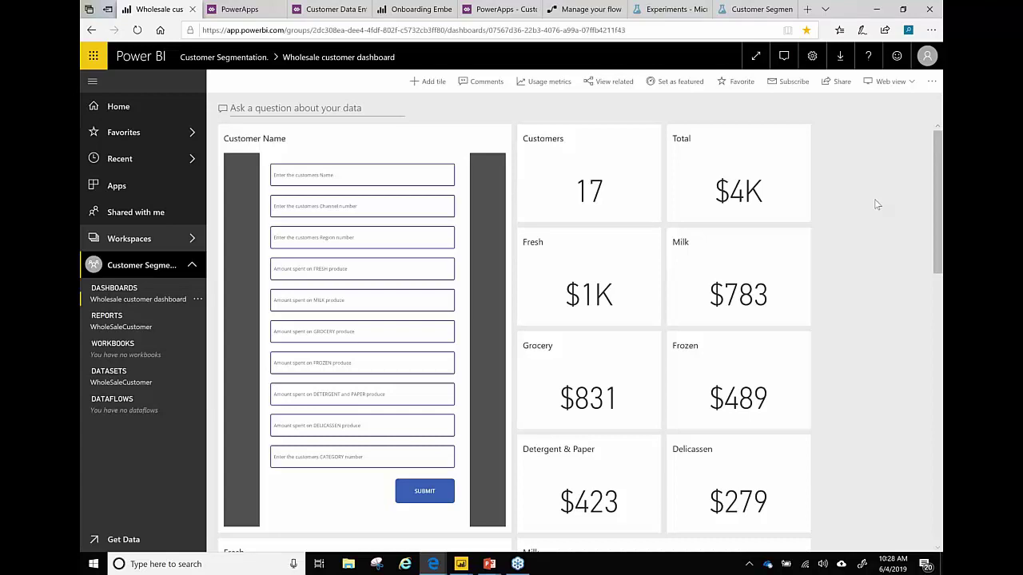
Step: Switch to Microsoft Azure Machine Learning Studio, create a blank experiment and collapse its properties pane
{"action": "left_click", "coordinate": [658, 13]}
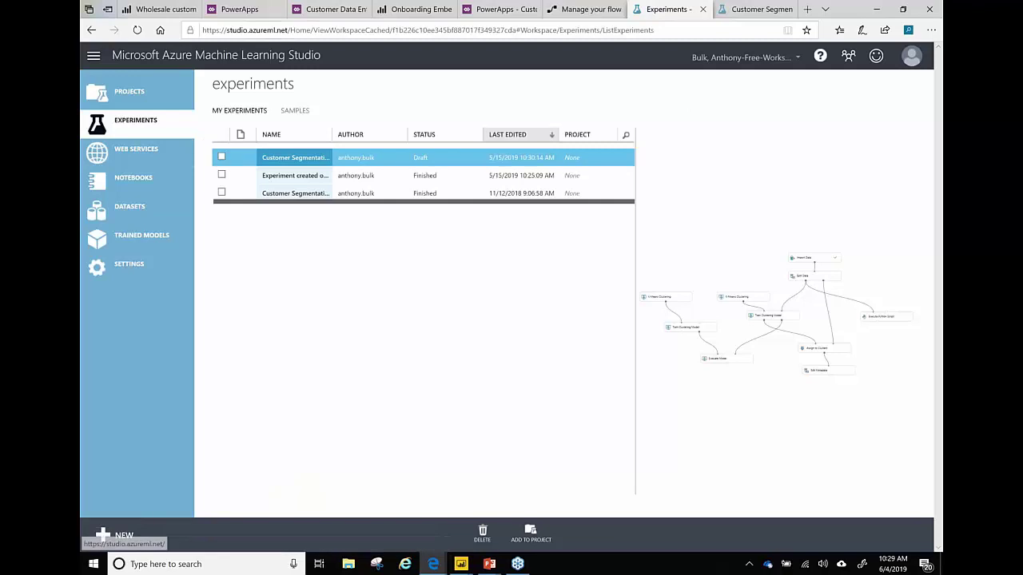
{"action": "left_click", "coordinate": [105, 536]}
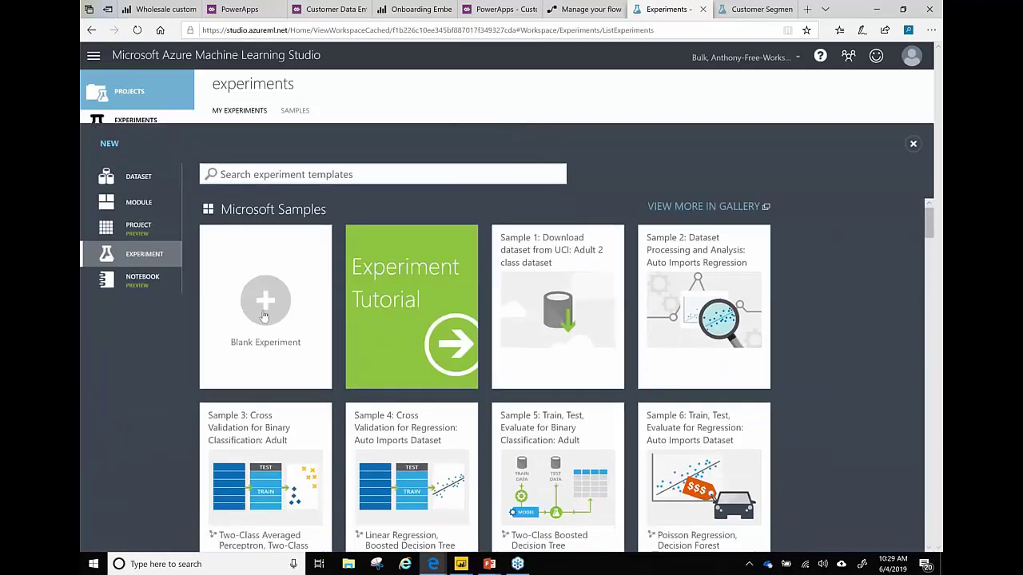
{"action": "left_click", "coordinate": [264, 316]}
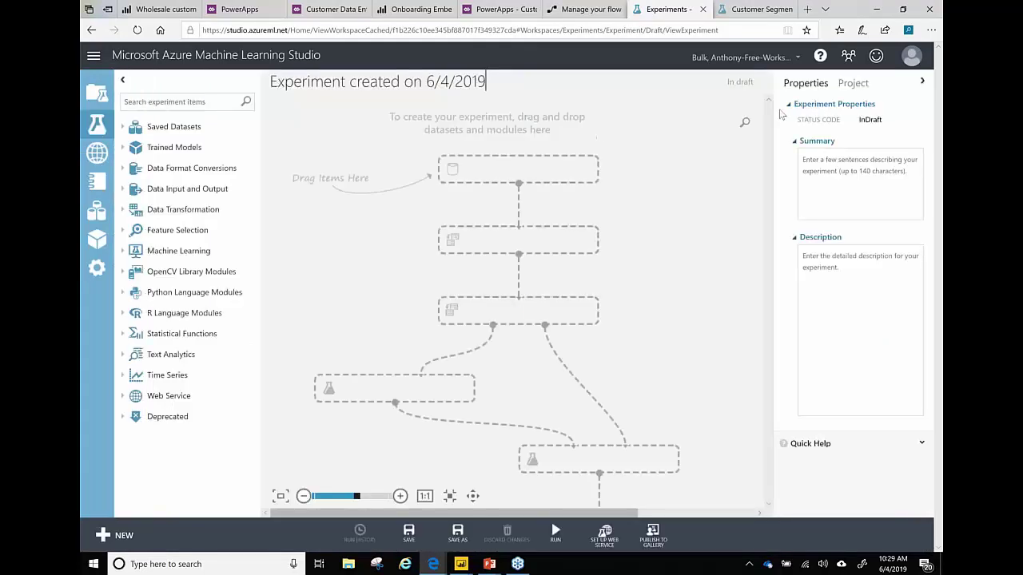
{"action": "left_click", "coordinate": [923, 82]}
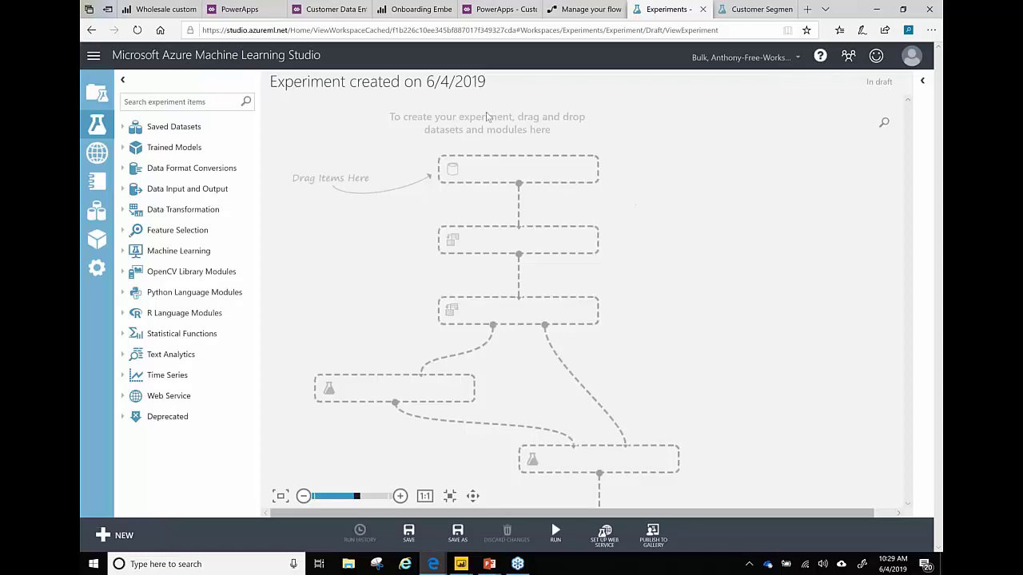
Step: Add the sample Airport Codes Dataset to the top of the experiment canvas
{"action": "left_click", "coordinate": [125, 128]}
{"action": "left_click", "coordinate": [135, 145]}
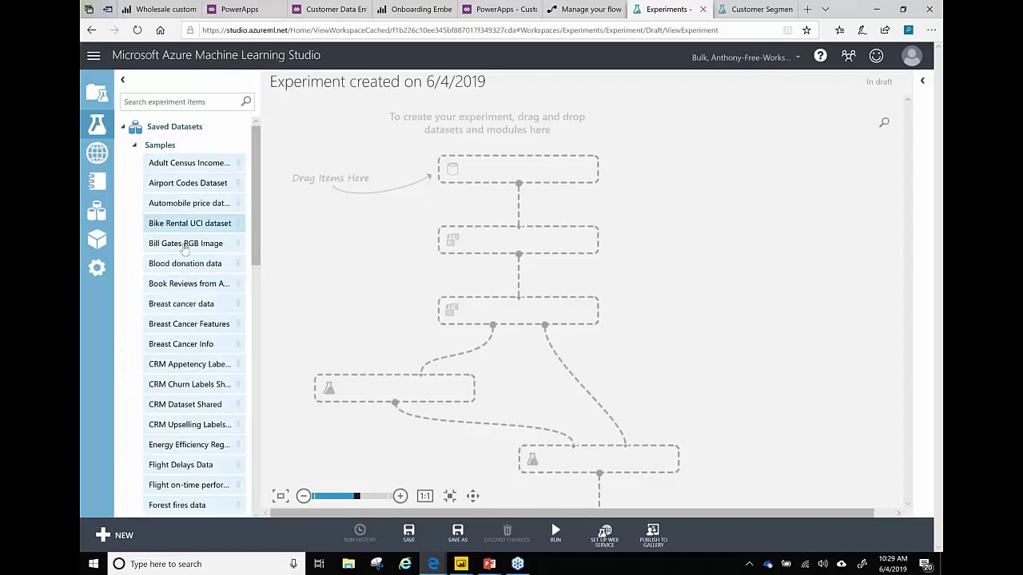
{"action": "left_click_drag", "start_coordinate": [180, 183], "coordinate": [525, 168]}
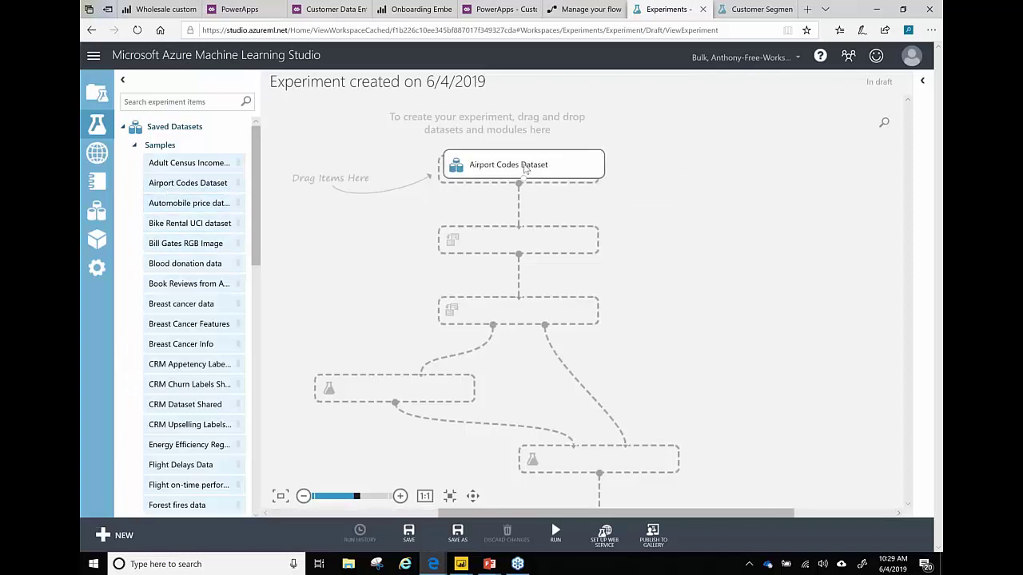
Step: Add a Split Data module below the dataset, connect the dataset's output to it and show its properties
{"action": "type", "text": "split"}
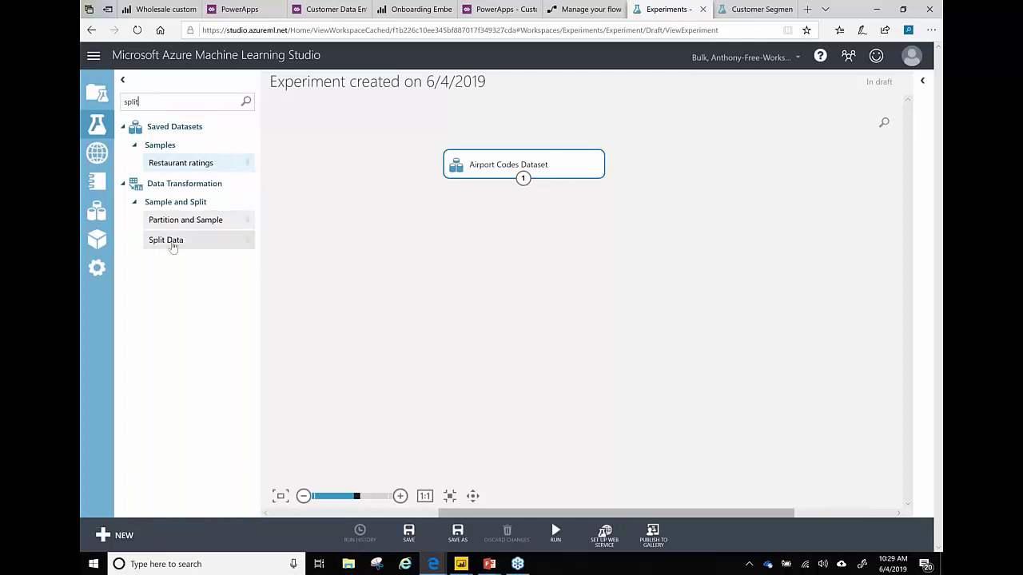
{"action": "left_click_drag", "start_coordinate": [166, 239], "coordinate": [529, 257]}
{"action": "left_click_drag", "start_coordinate": [524, 179], "coordinate": [528, 241]}
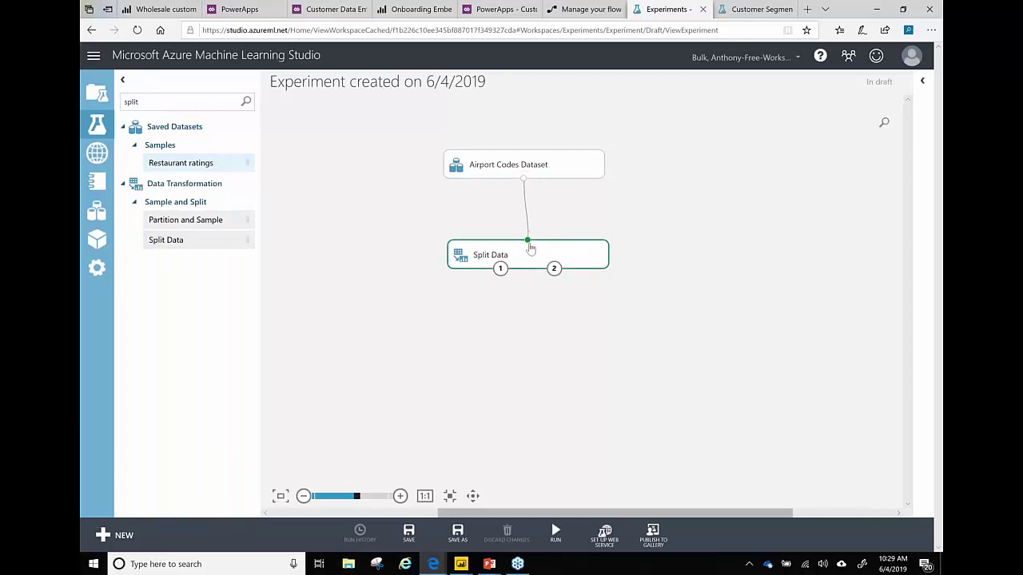
{"action": "left_click", "coordinate": [923, 81]}
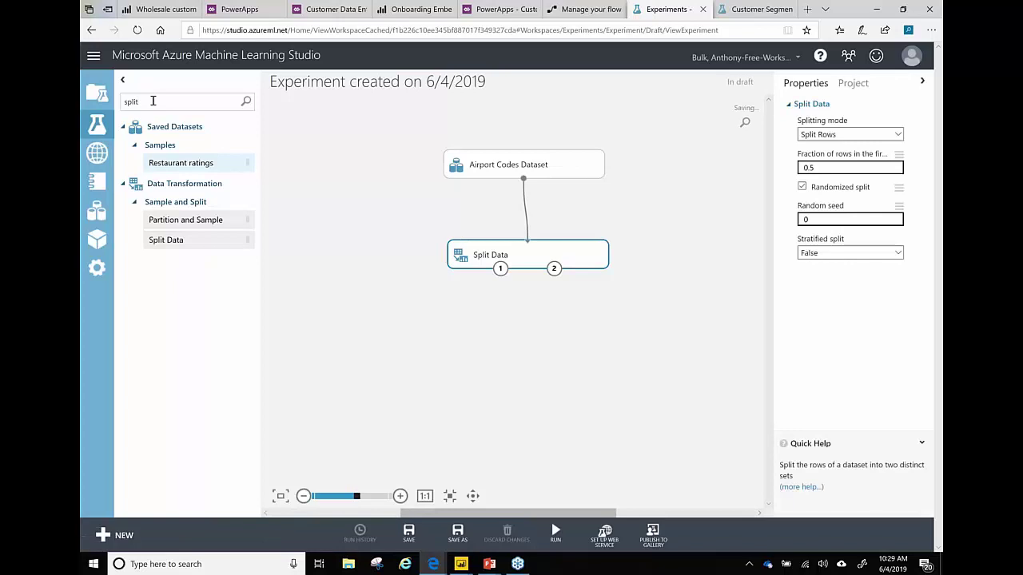
Step: Find the Train Model module, add it below Split Data and connect Split Data's first output to its second input
{"action": "key", "text": "BackSpace"}
{"action": "key", "text": "BackSpace"}
{"action": "key", "text": "BackSpace"}
{"action": "key", "text": "BackSpace"}
{"action": "key", "text": "BackSpace"}
{"action": "type", "text": "train"}
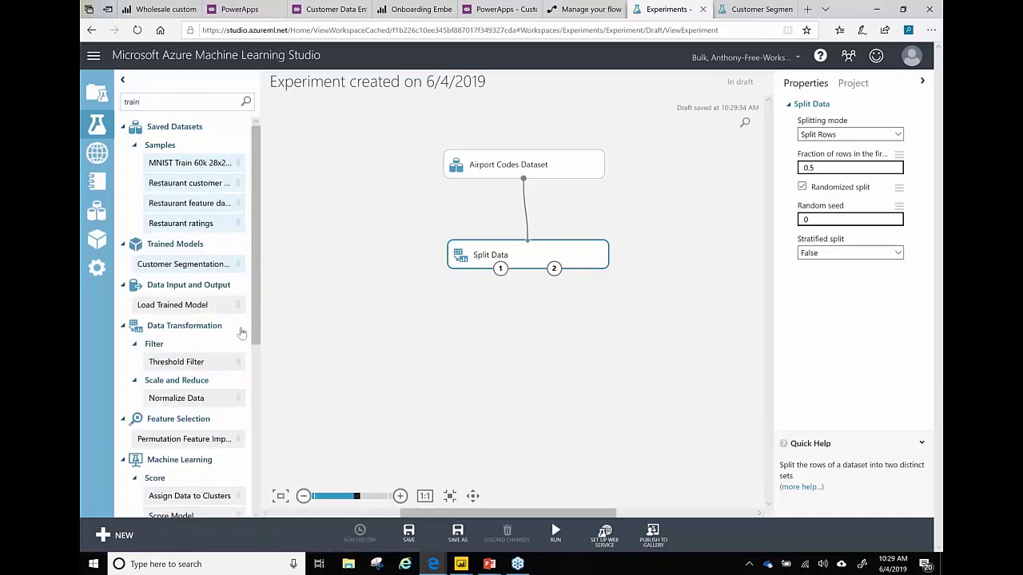
{"action": "scroll", "coordinate": [261, 377], "scroll_direction": "down", "scroll_amount": 3}
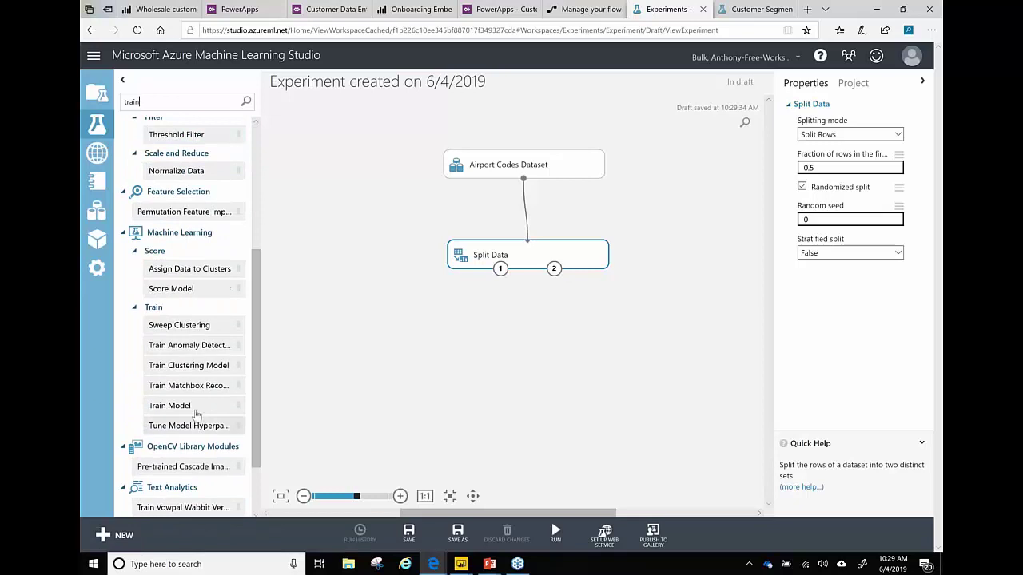
{"action": "left_click_drag", "start_coordinate": [563, 381], "coordinate": [514, 361]}
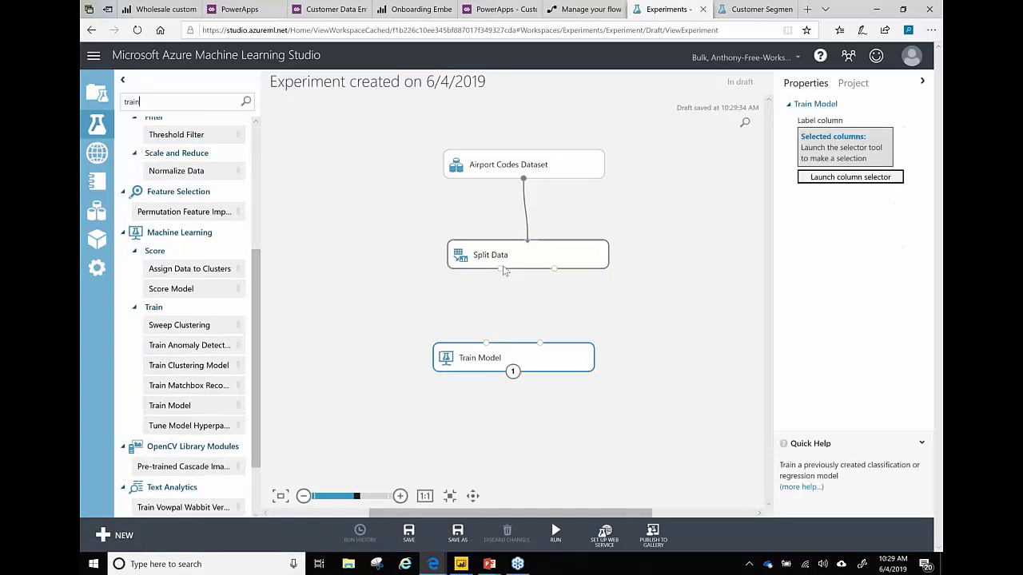
{"action": "mouse_move", "coordinate": [500, 268]}
{"action": "left_mouse_down"}
{"action": "mouse_move", "coordinate": [491, 345]}
{"action": "mouse_move", "coordinate": [540, 343]}
{"action": "left_mouse_up"}
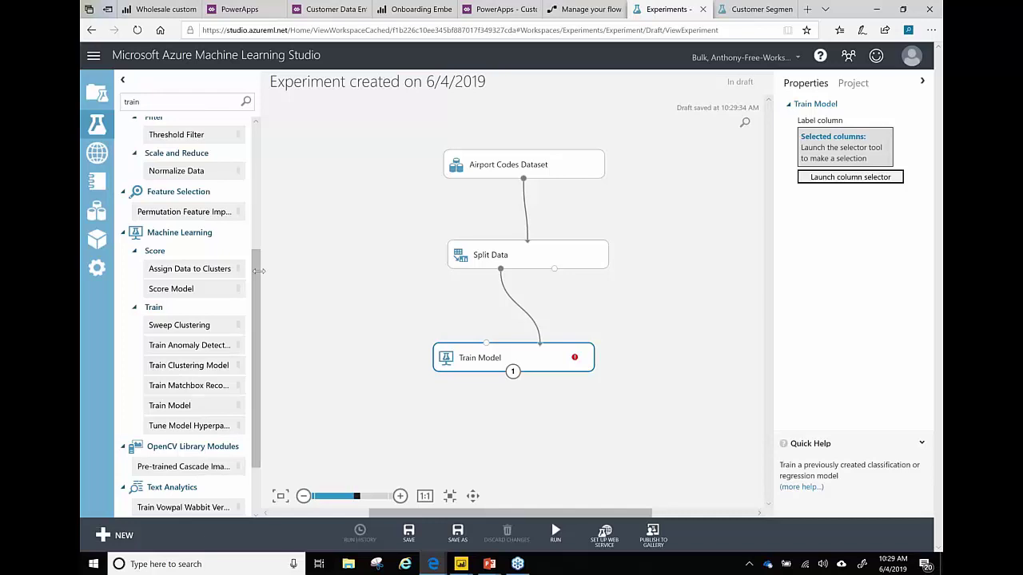
Step: Collapse the expanded module categories and clear the "train" module search
{"action": "scroll", "coordinate": [255, 258], "scroll_direction": "up", "scroll_amount": 5}
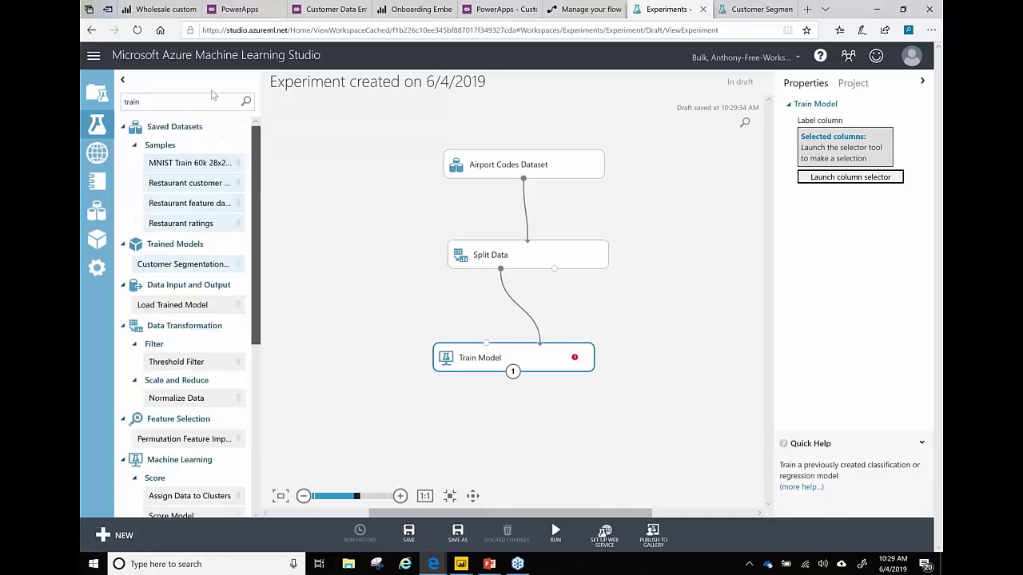
{"action": "left_click", "coordinate": [128, 145]}
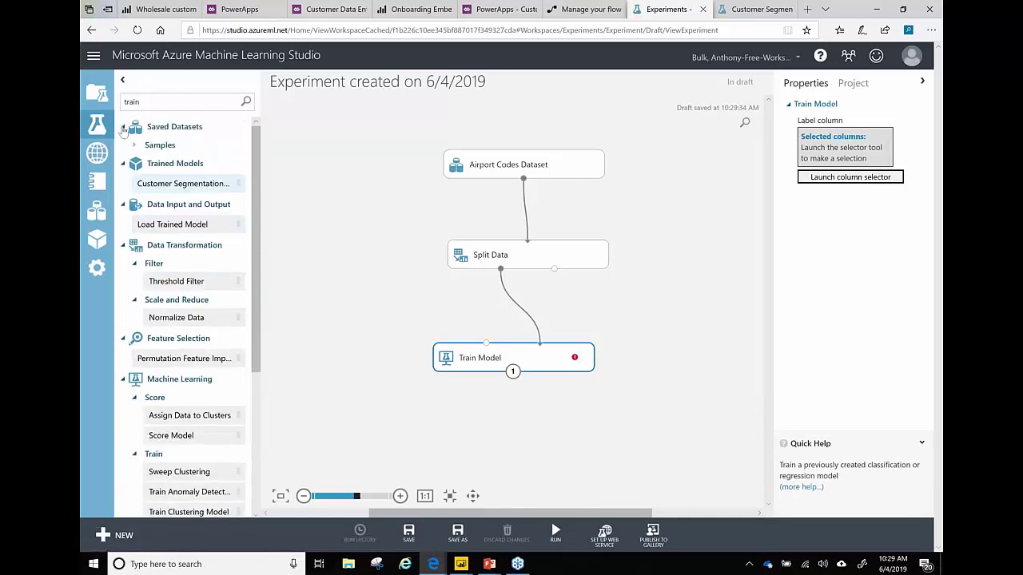
{"action": "left_click", "coordinate": [125, 147]}
{"action": "left_click", "coordinate": [126, 170]}
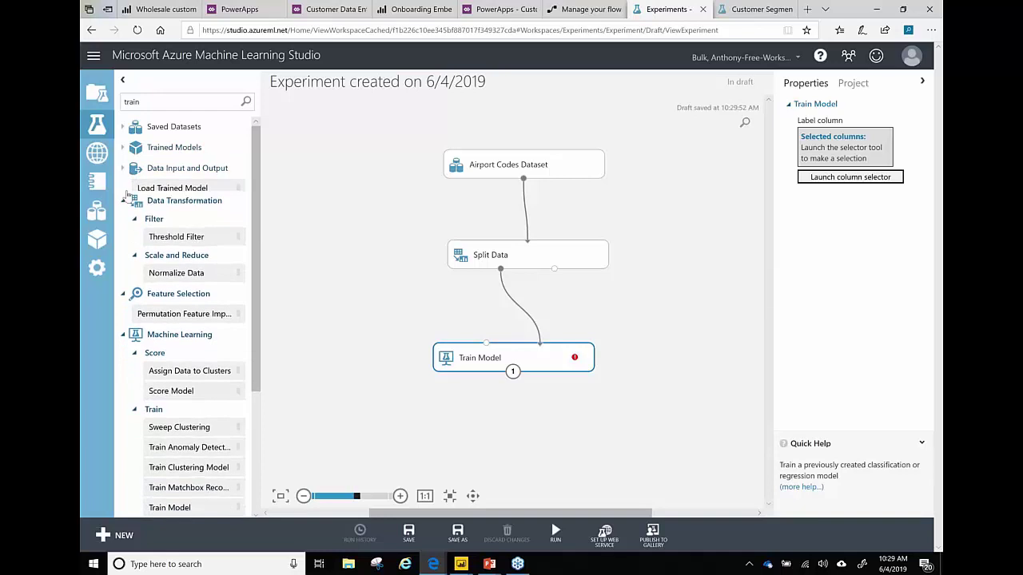
{"action": "left_click", "coordinate": [123, 190]}
{"action": "left_click", "coordinate": [124, 211]}
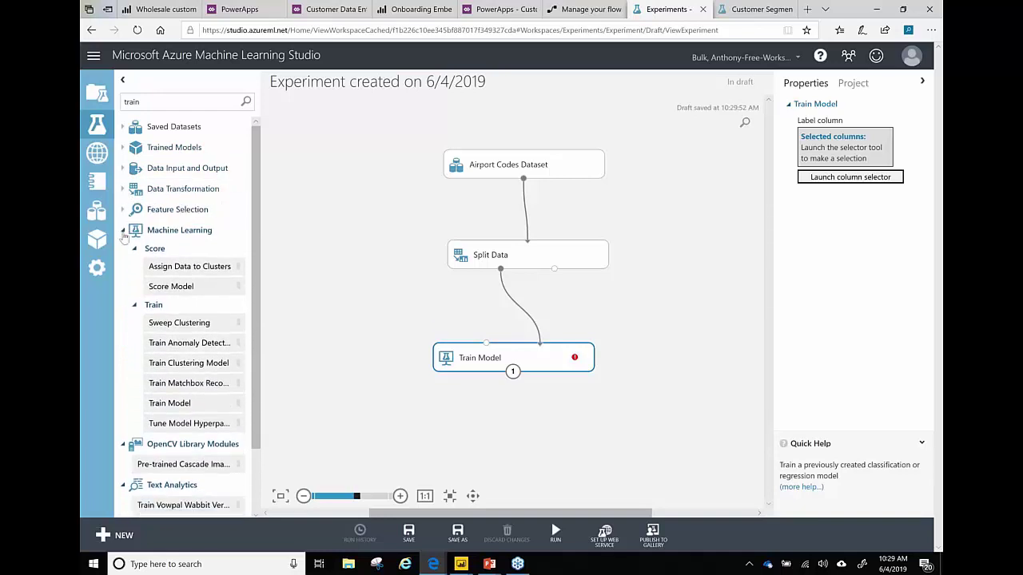
{"action": "left_click", "coordinate": [134, 248]}
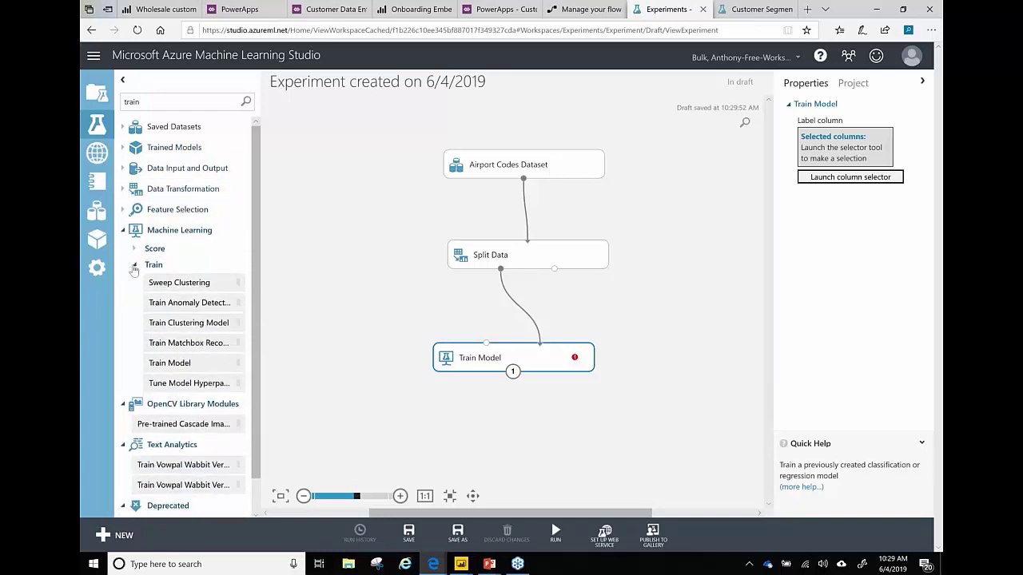
{"action": "left_click", "coordinate": [134, 264]}
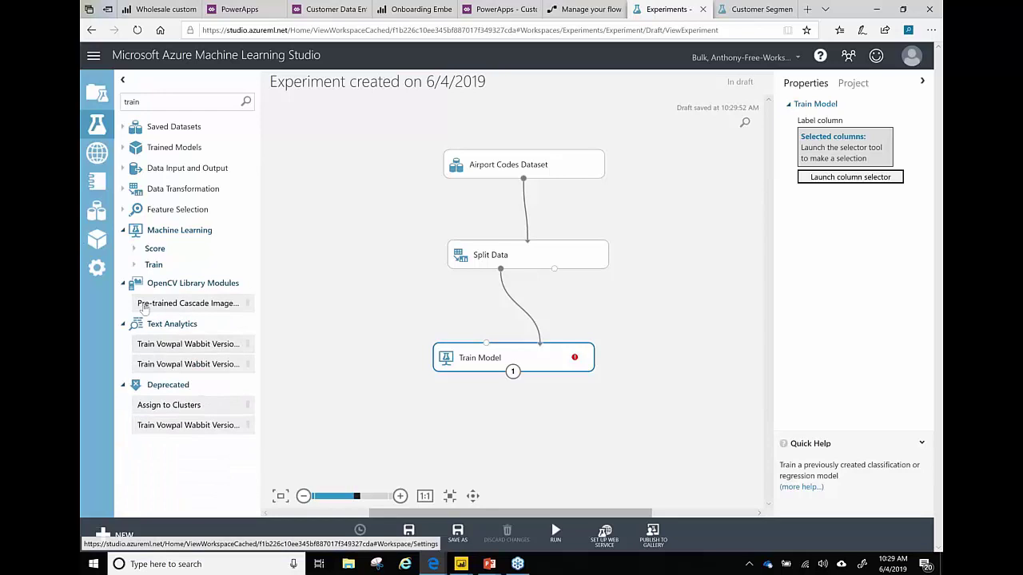
{"action": "left_click", "coordinate": [125, 282]}
{"action": "left_click", "coordinate": [154, 104]}
{"action": "key", "text": "BackSpace"}
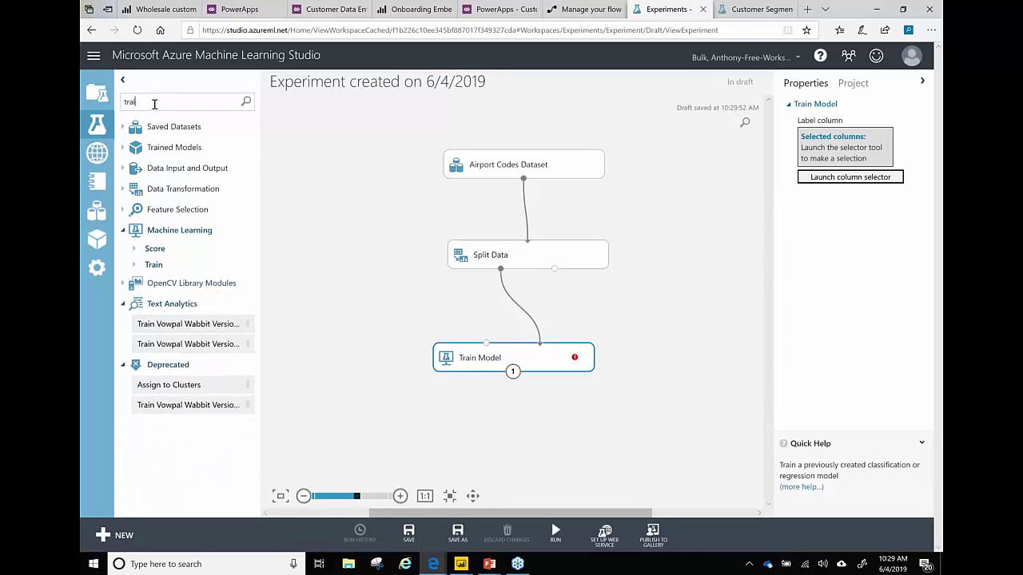
{"action": "key", "text": "BackSpace"}
{"action": "key", "text": "BackSpace"}
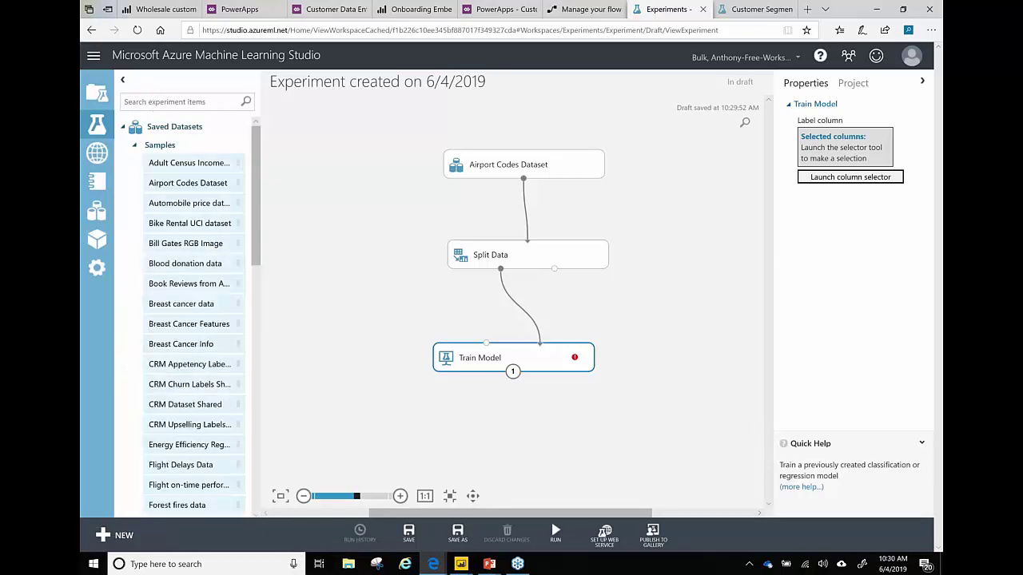
Step: Add a Multiclass Decision Forest from the classification models and connect it to the first input of Train Model
{"action": "left_click", "coordinate": [123, 127]}
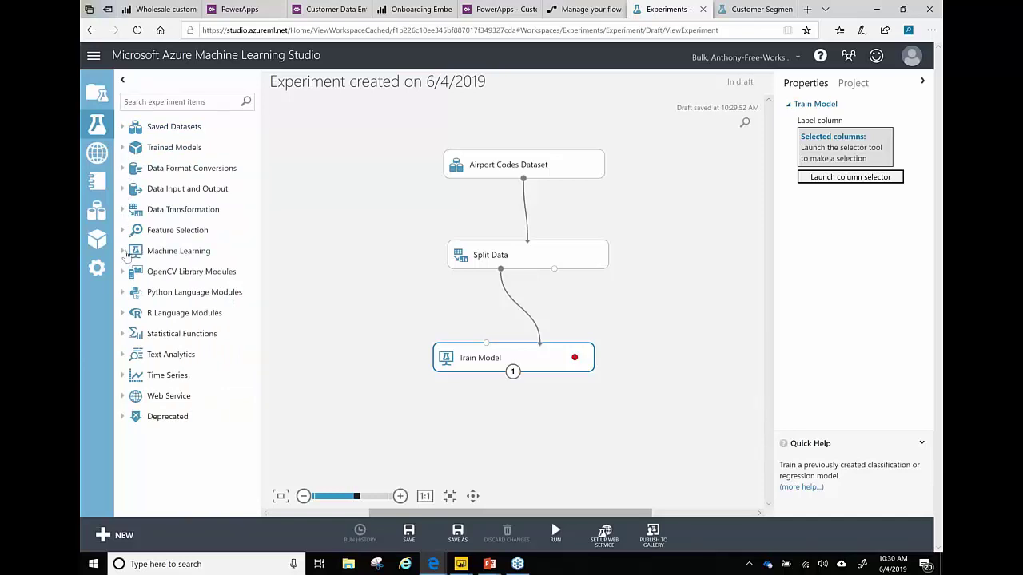
{"action": "left_click", "coordinate": [124, 252]}
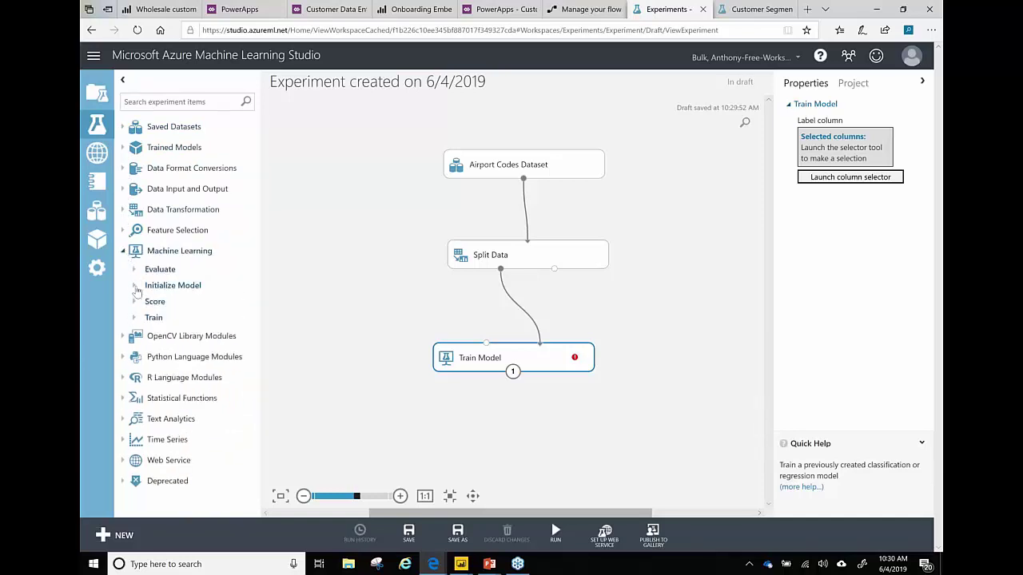
{"action": "left_click", "coordinate": [134, 269]}
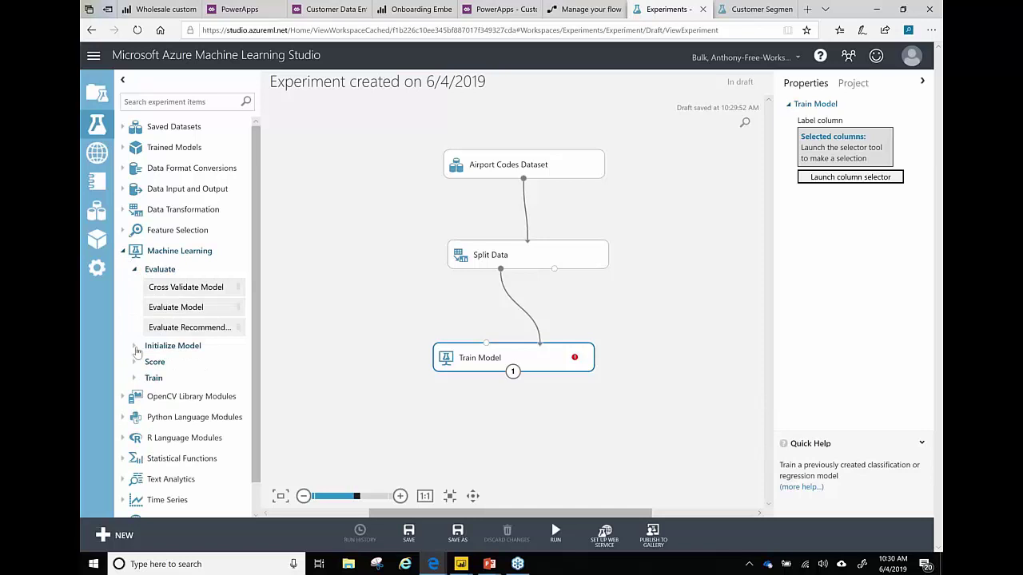
{"action": "left_click", "coordinate": [135, 347]}
{"action": "scroll", "coordinate": [250, 410], "scroll_direction": "down", "scroll_amount": 1}
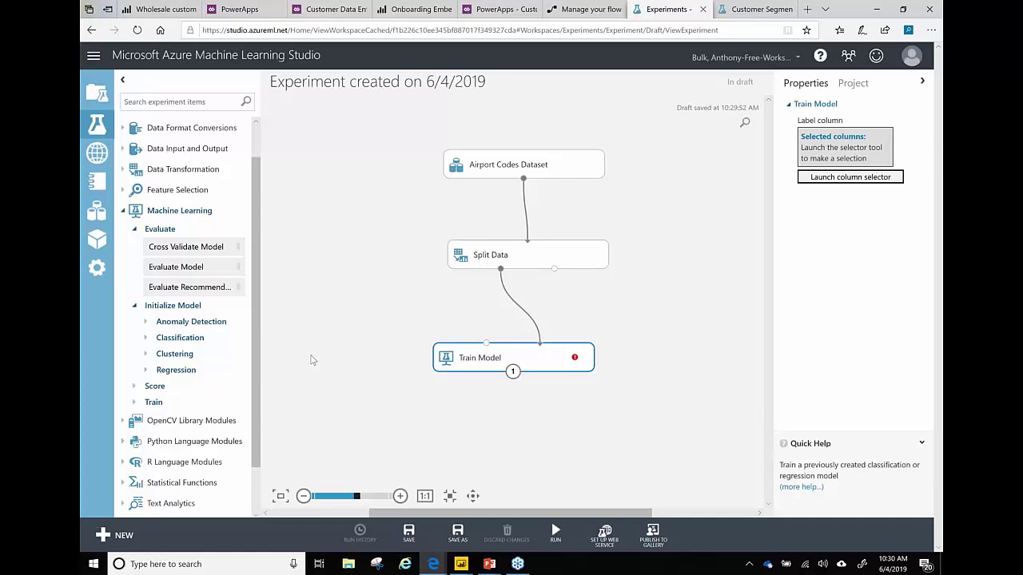
{"action": "left_click", "coordinate": [177, 339]}
{"action": "left_click_drag", "start_coordinate": [200, 356], "coordinate": [487, 343]}
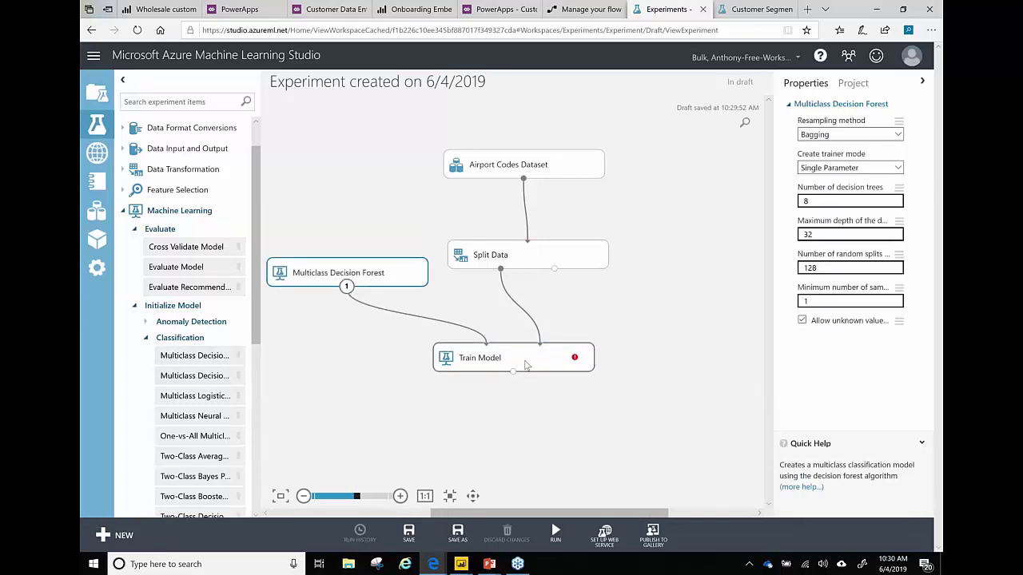
Step: Set the label column of Train Model to the city column
{"action": "left_click", "coordinate": [525, 365]}
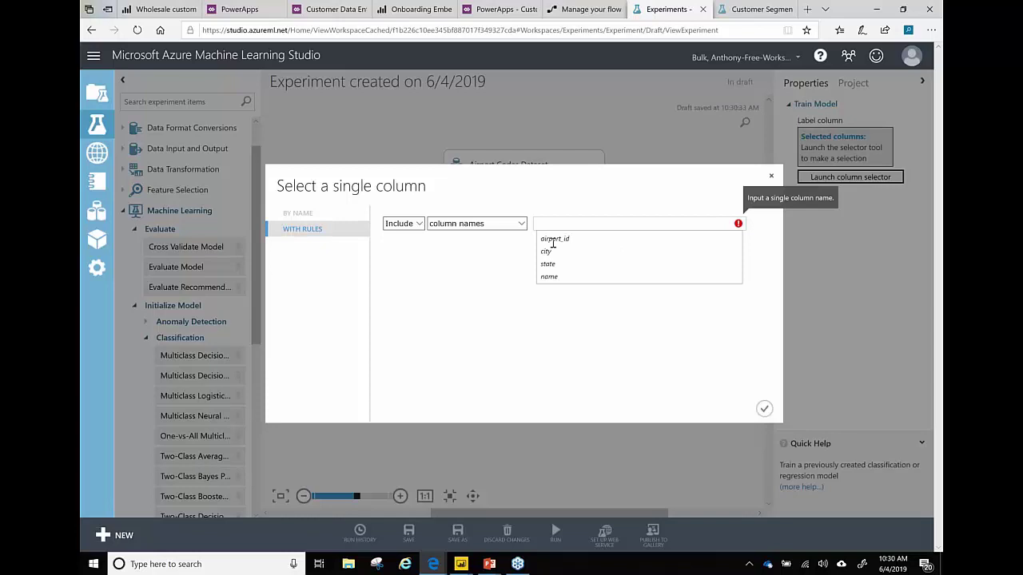
{"action": "left_click", "coordinate": [552, 252]}
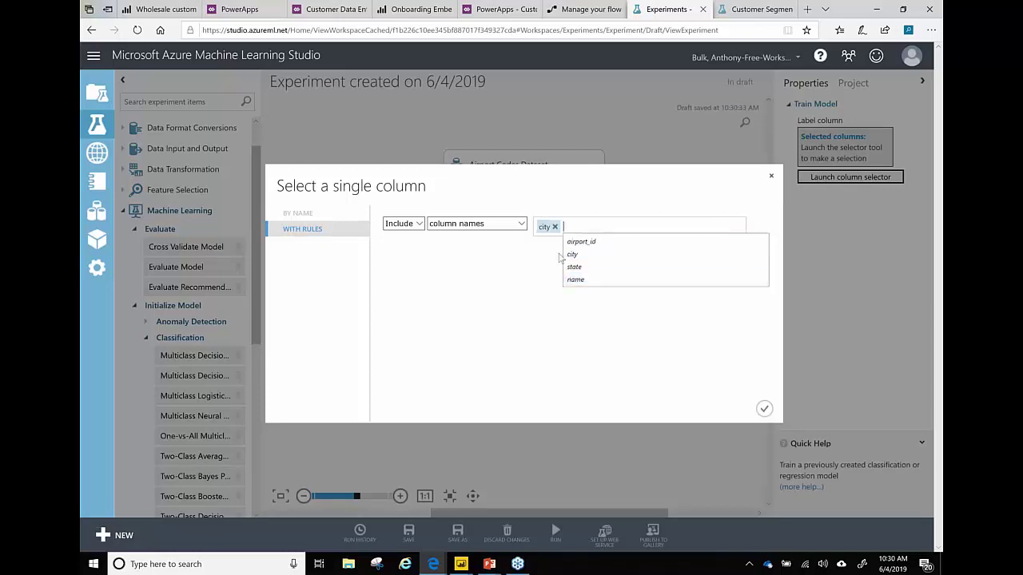
{"action": "left_click", "coordinate": [764, 409]}
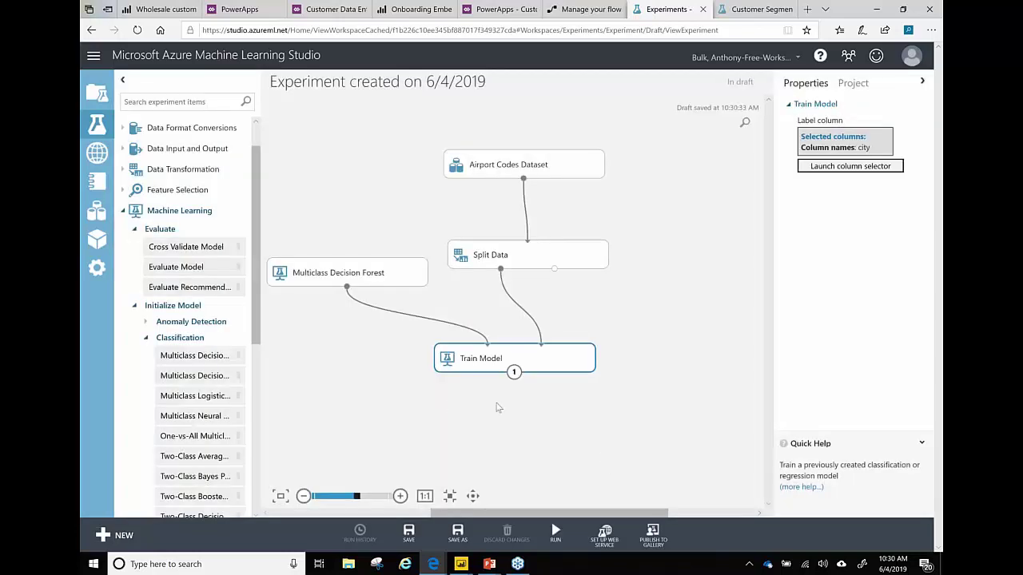
Step: Review the parameters of the Multiclass Decision Forest module
{"action": "left_click", "coordinate": [395, 278]}
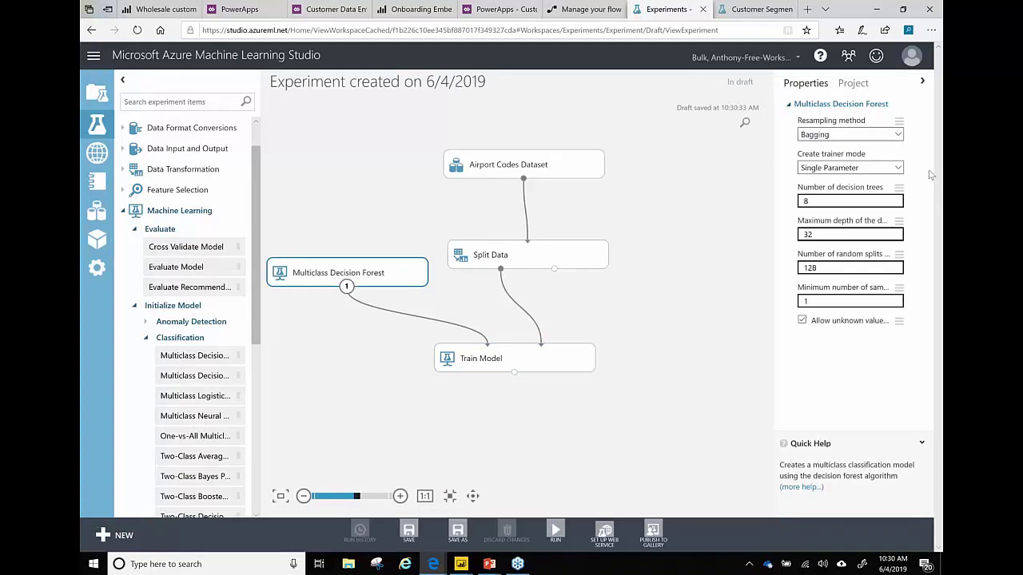
{"action": "left_click", "coordinate": [691, 263]}
{"action": "left_click", "coordinate": [352, 273]}
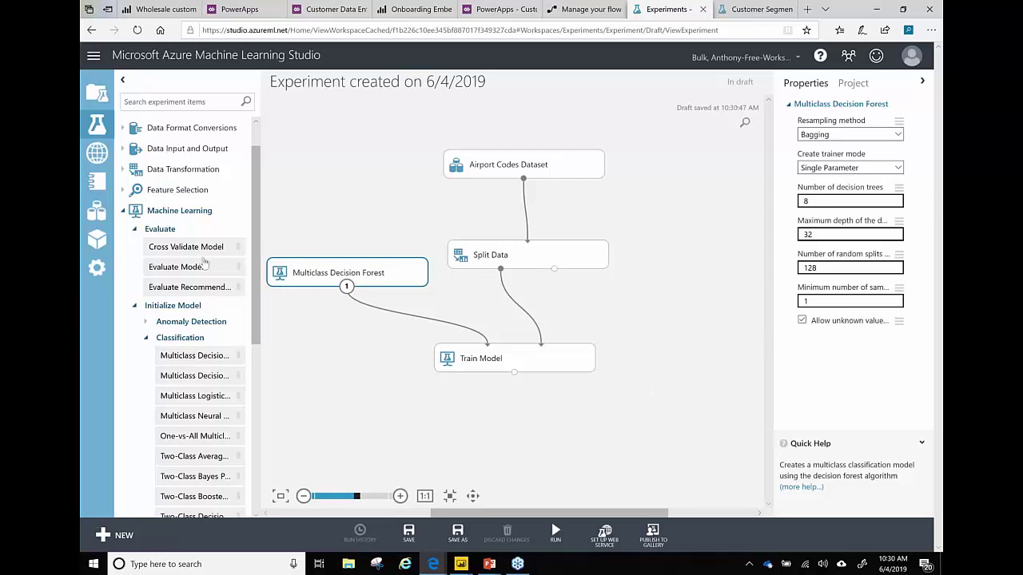
Step: Find the Evaluate Model module, place it below Train Model and try to connect Train Model's output to it
{"action": "left_click", "coordinate": [124, 211]}
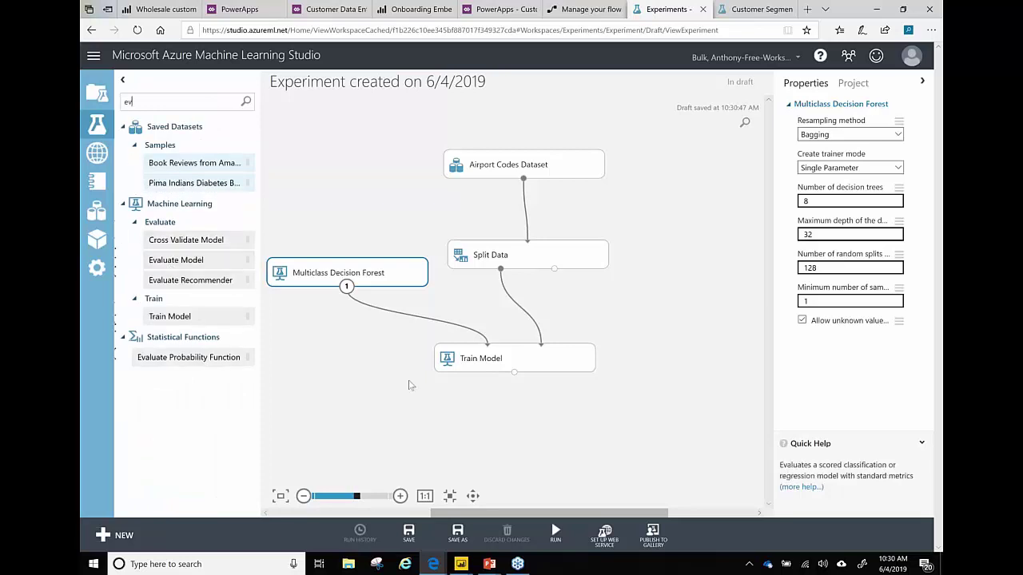
{"action": "left_click_drag", "start_coordinate": [175, 266], "coordinate": [472, 444]}
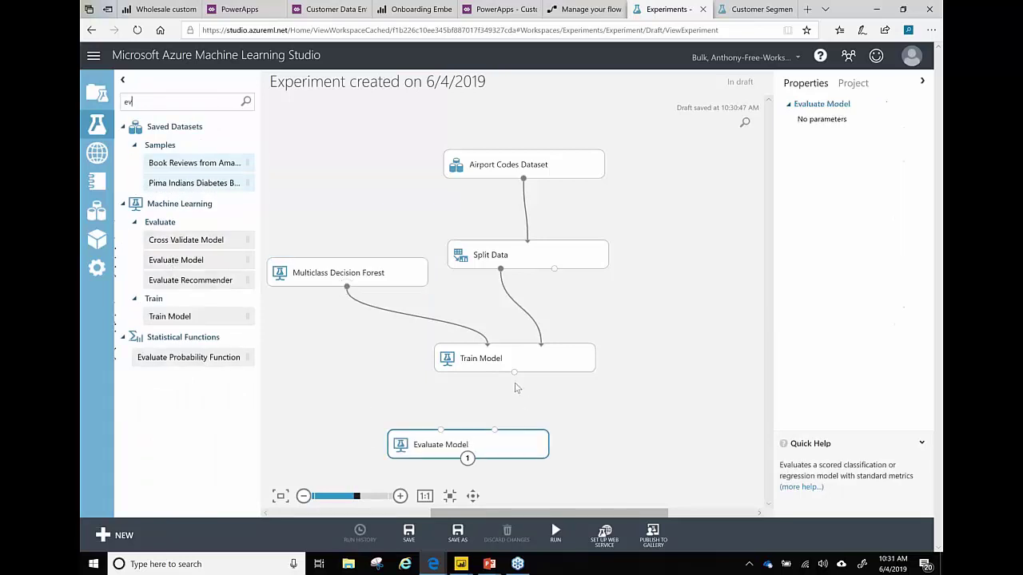
{"action": "left_click_drag", "start_coordinate": [513, 373], "coordinate": [495, 430]}
Step: Search the modules for "score", add Score Model below Train Model and connect Train Model's output to its first input
{"action": "double_click", "coordinate": [138, 101]}
{"action": "type", "text": "score"}
{"action": "left_click_drag", "start_coordinate": [160, 302], "coordinate": [514, 409]}
{"action": "left_click_drag", "start_coordinate": [514, 372], "coordinate": [511, 395]}
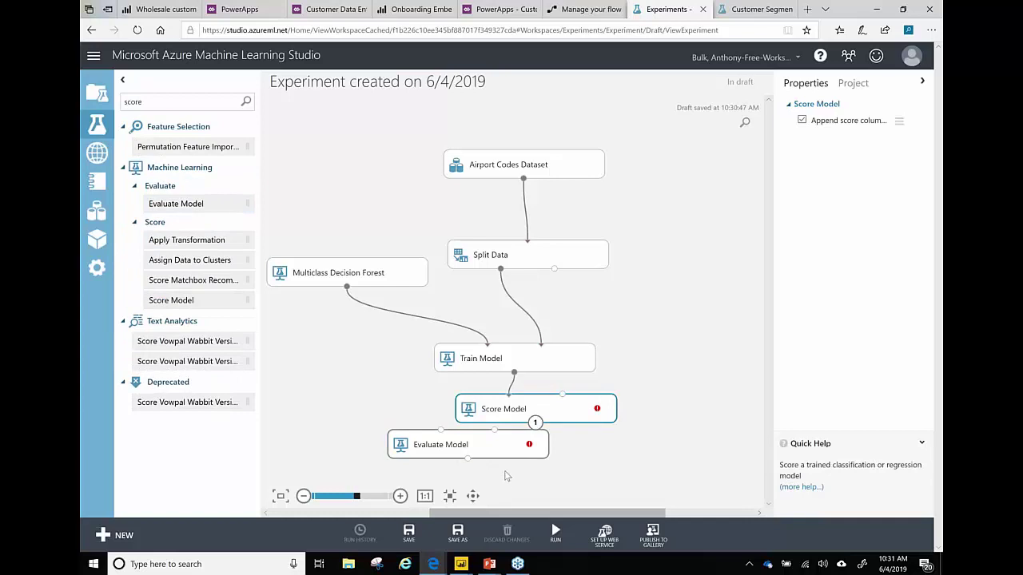
Step: Move Evaluate Model further down, connect Score Model's output to its first input, and align Score Model below Train Model
{"action": "left_click_drag", "start_coordinate": [504, 447], "coordinate": [499, 481]}
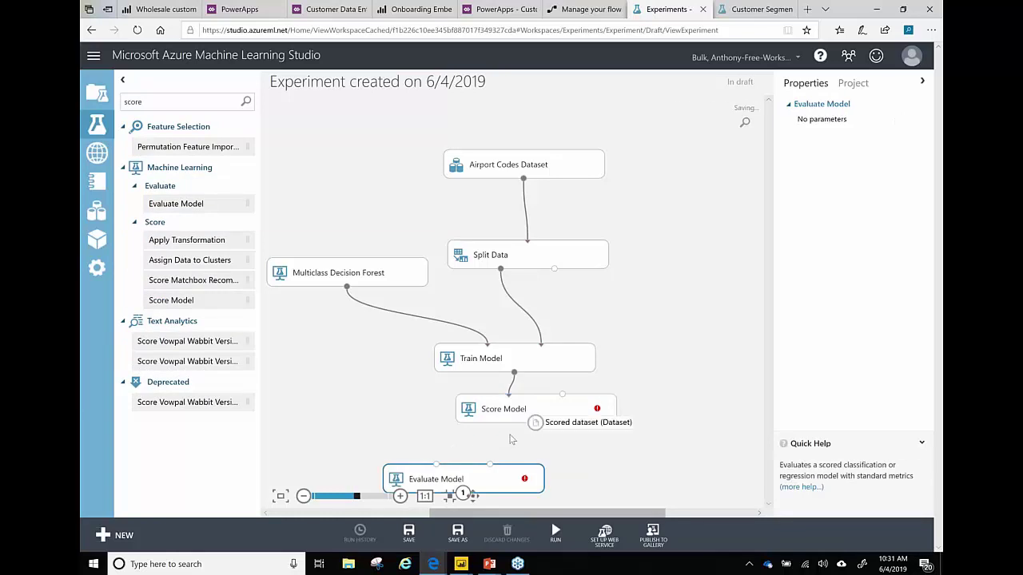
{"action": "left_click_drag", "start_coordinate": [535, 423], "coordinate": [436, 465]}
{"action": "left_click_drag", "start_coordinate": [562, 424], "coordinate": [532, 429]}
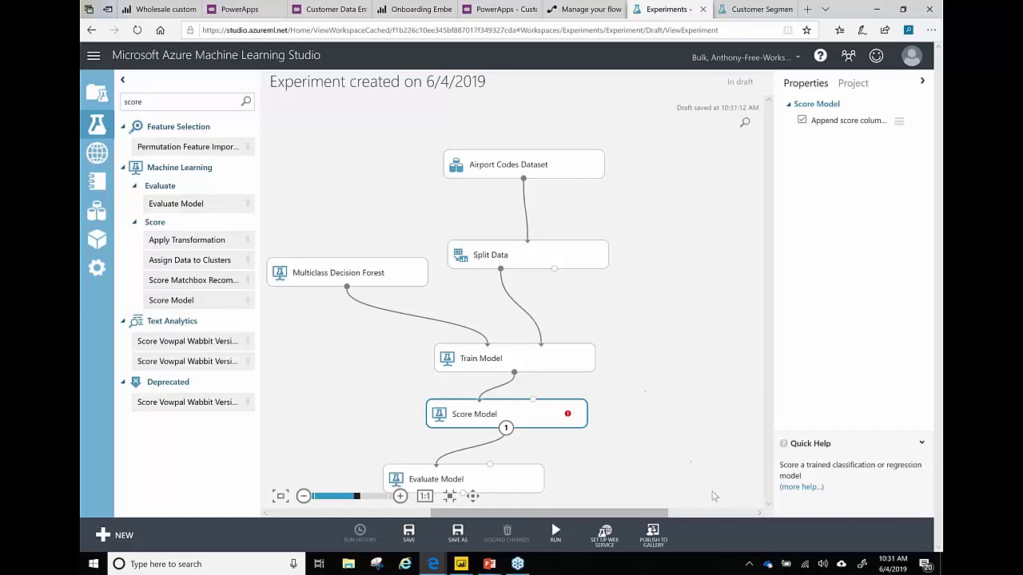
Step: Duplicate the Multiclass Decision Forest, Train Model and Score Model chain and connect the copied Score Model to Evaluate Model's second input
{"action": "scroll", "coordinate": [742, 495], "scroll_direction": "down", "scroll_amount": 2}
{"action": "scroll", "coordinate": [771, 401], "scroll_direction": "down", "scroll_amount": 3}
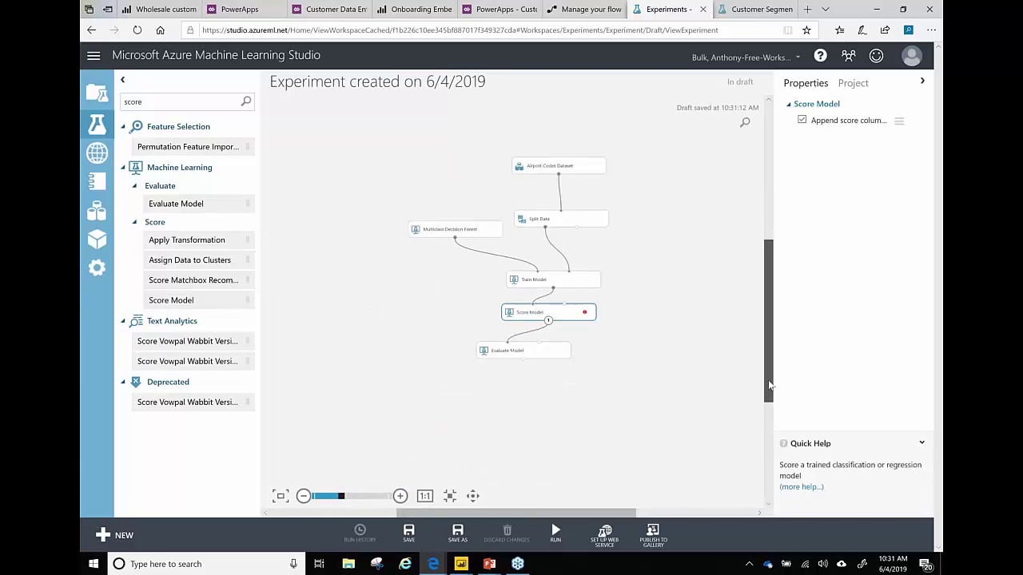
{"action": "left_click", "coordinate": [429, 205]}
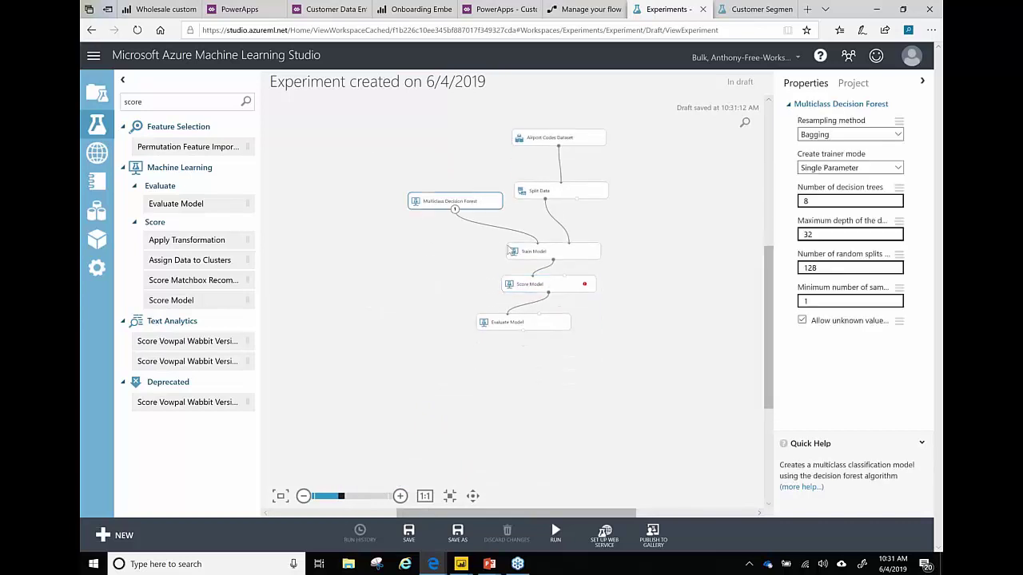
{"action": "left_click", "coordinate": [539, 267]}
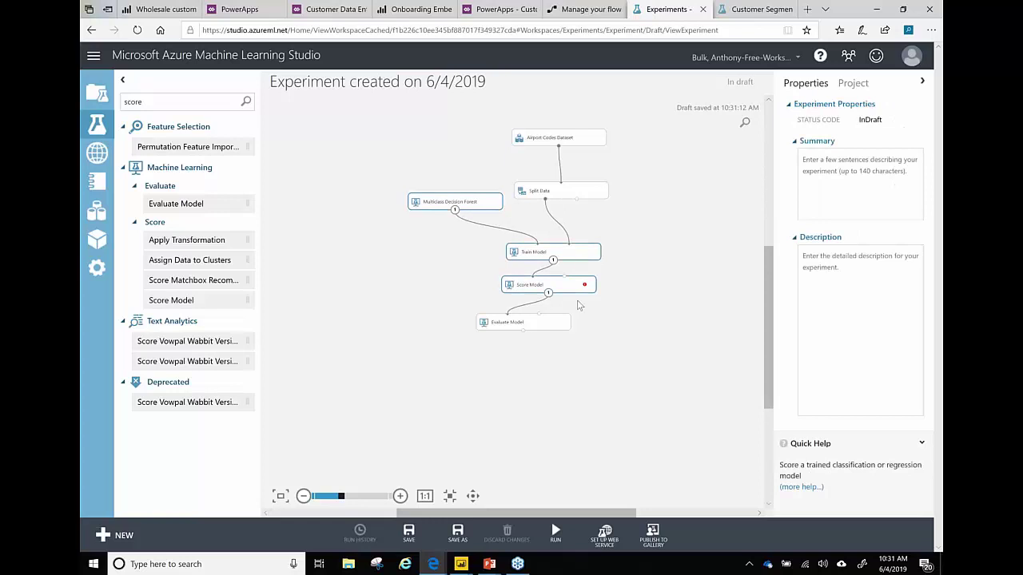
{"action": "key", "text": "ctrl+c"}
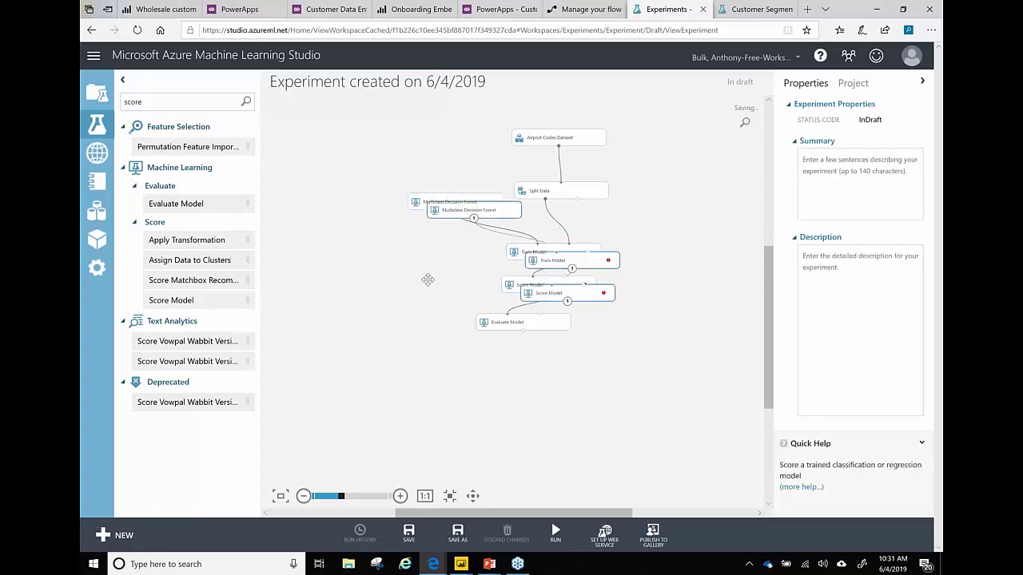
{"action": "key", "text": "ctrl+v"}
{"action": "left_click_drag", "start_coordinate": [389, 287], "coordinate": [539, 314]}
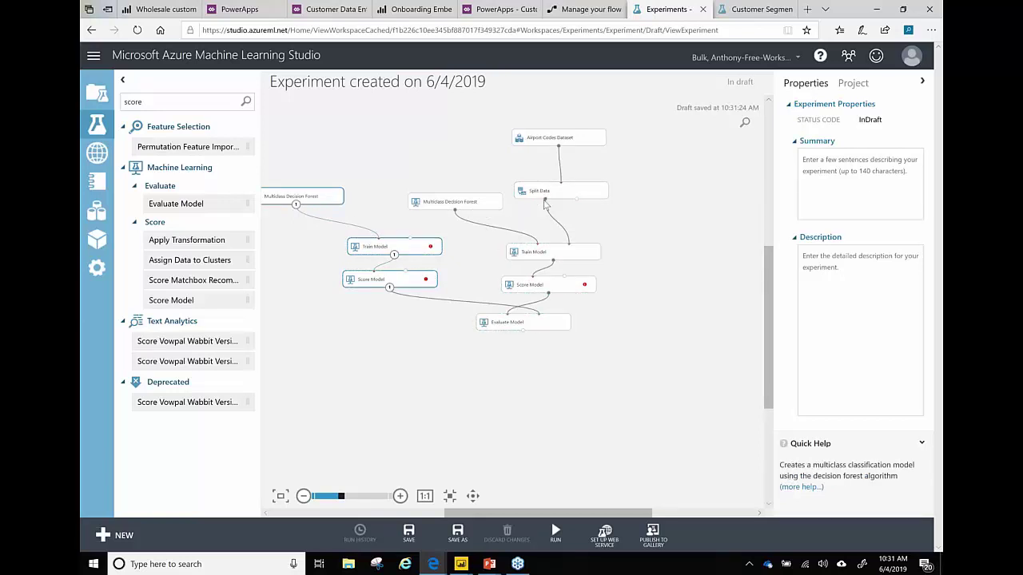
Step: Connect Split Data's first output to the copied Train Model's second input and shift the copied chain slightly towards the original
{"action": "left_click_drag", "start_coordinate": [576, 198], "coordinate": [409, 238]}
{"action": "left_click_drag", "start_coordinate": [332, 203], "coordinate": [350, 203]}
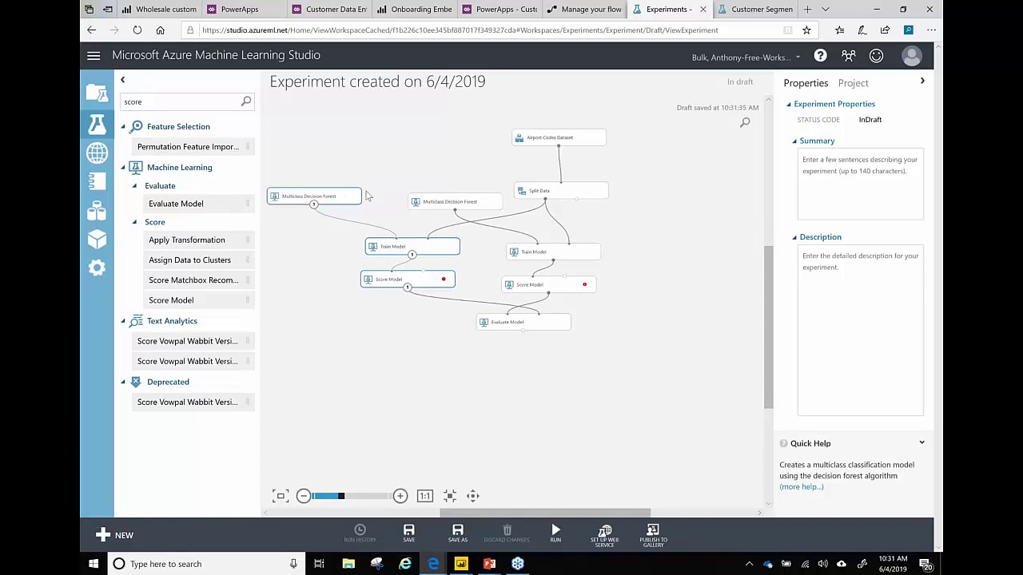
{"action": "left_click", "coordinate": [339, 199]}
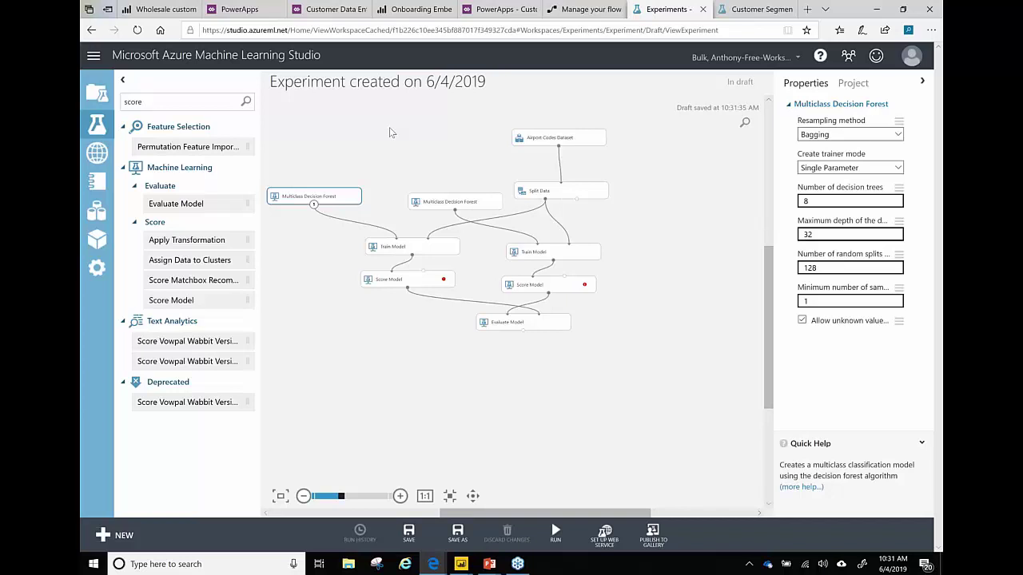
Step: Open the draft experiment Customer Segmentation of Wholesale Customers and collapse its properties to enlarge the canvas
{"action": "left_click", "coordinate": [97, 92]}
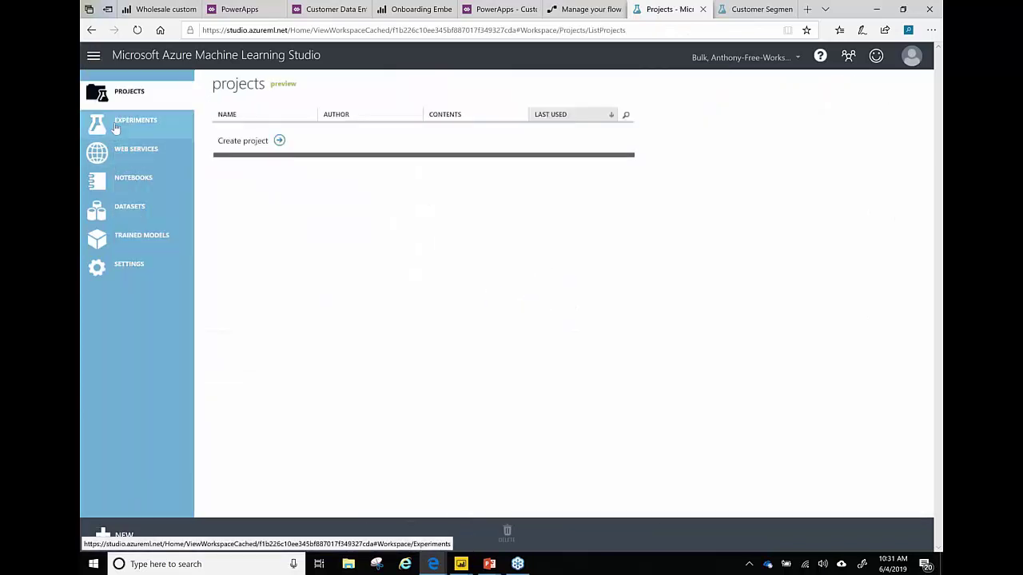
{"action": "left_click", "coordinate": [116, 128]}
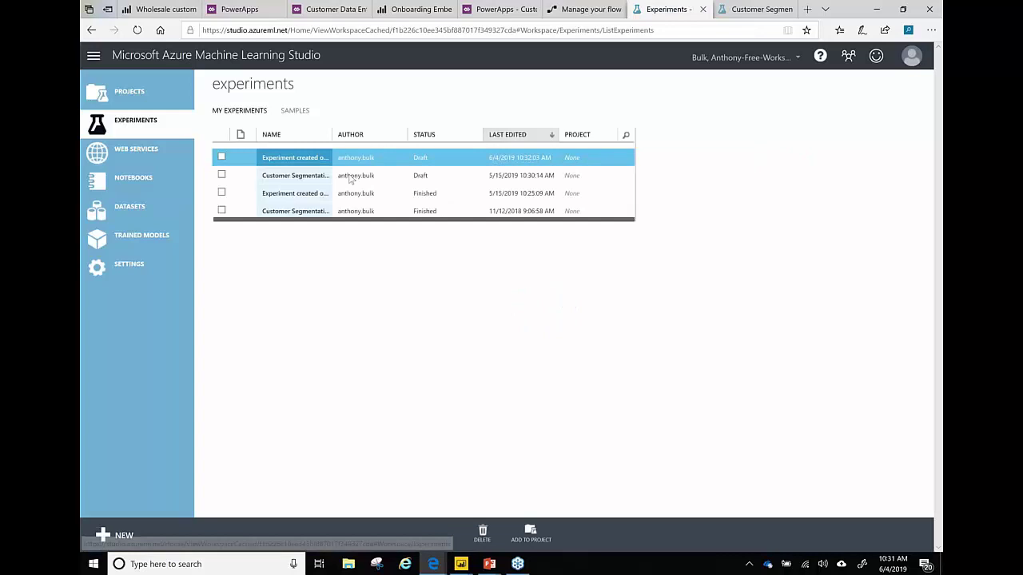
{"action": "left_click", "coordinate": [294, 175]}
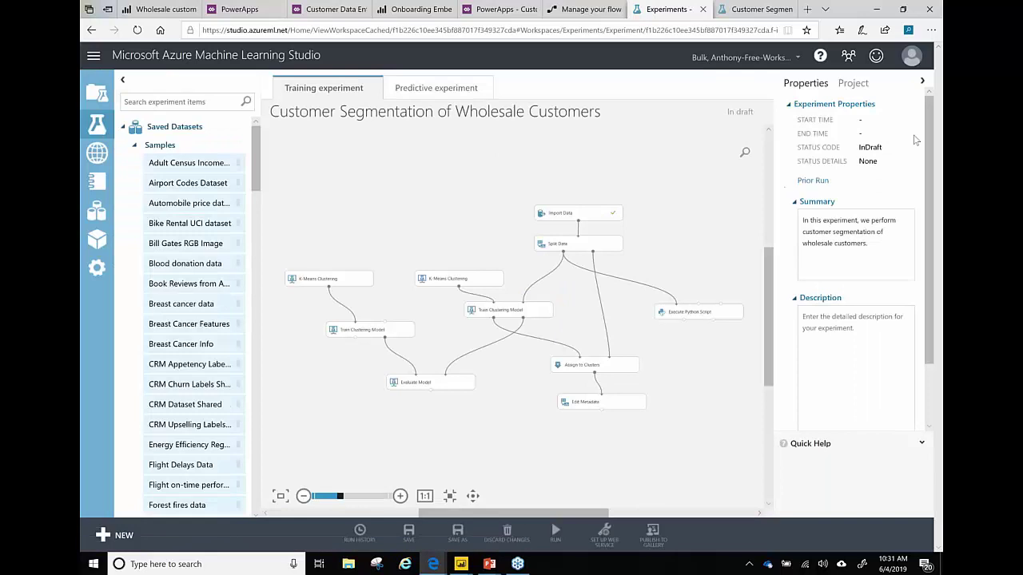
{"action": "left_click", "coordinate": [922, 80]}
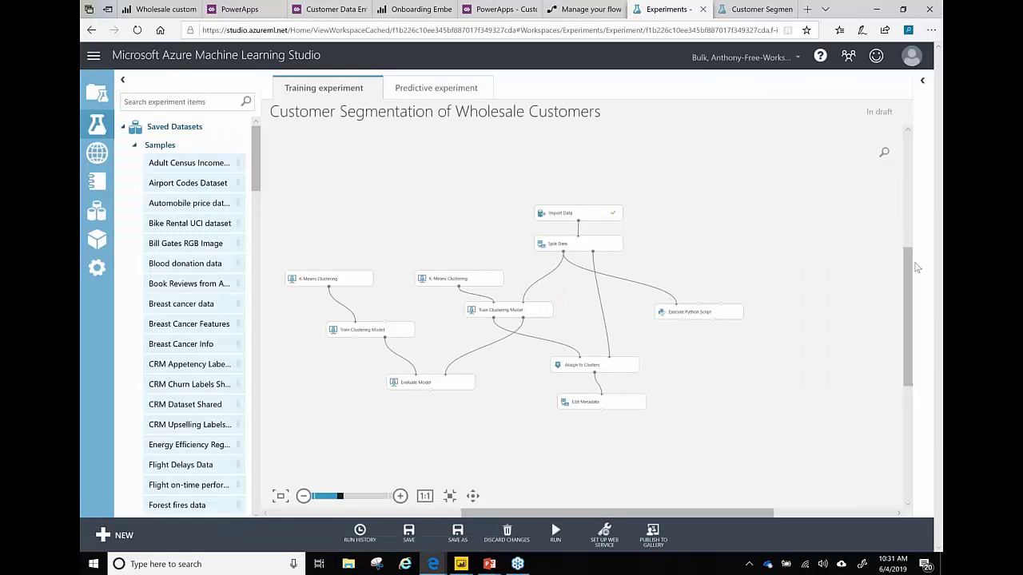
Step: Visualize the results dataset of the Import Data module, look through its rows, and close the preview
{"action": "right_click", "coordinate": [578, 222]}
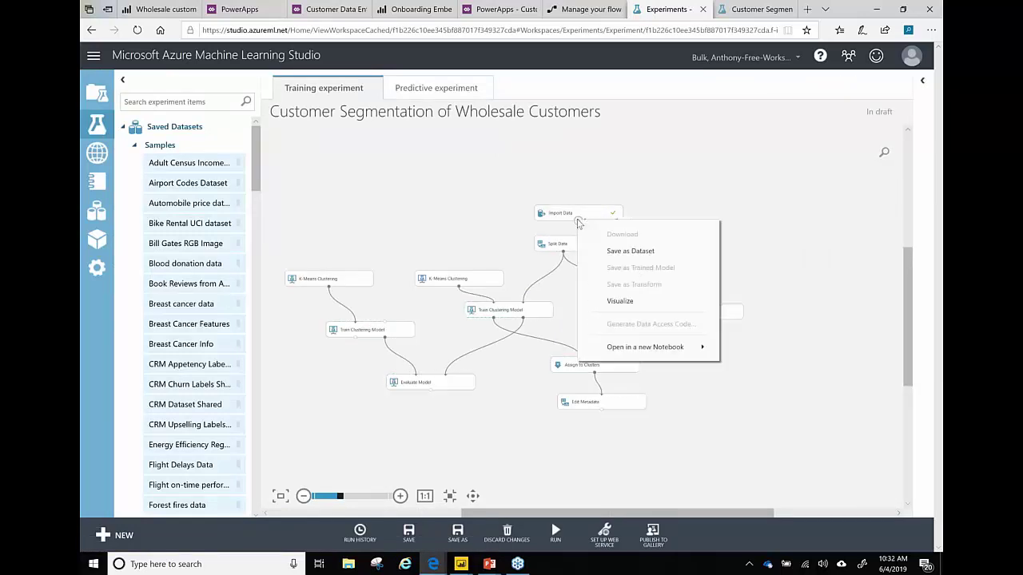
{"action": "left_click", "coordinate": [625, 303]}
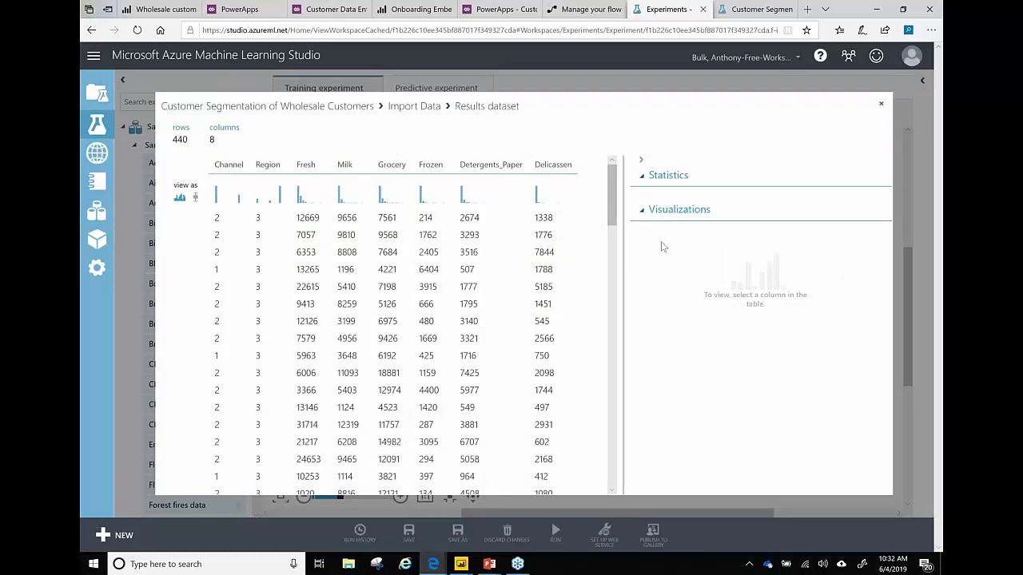
{"action": "scroll", "coordinate": [616, 238], "scroll_direction": "down", "scroll_amount": 3}
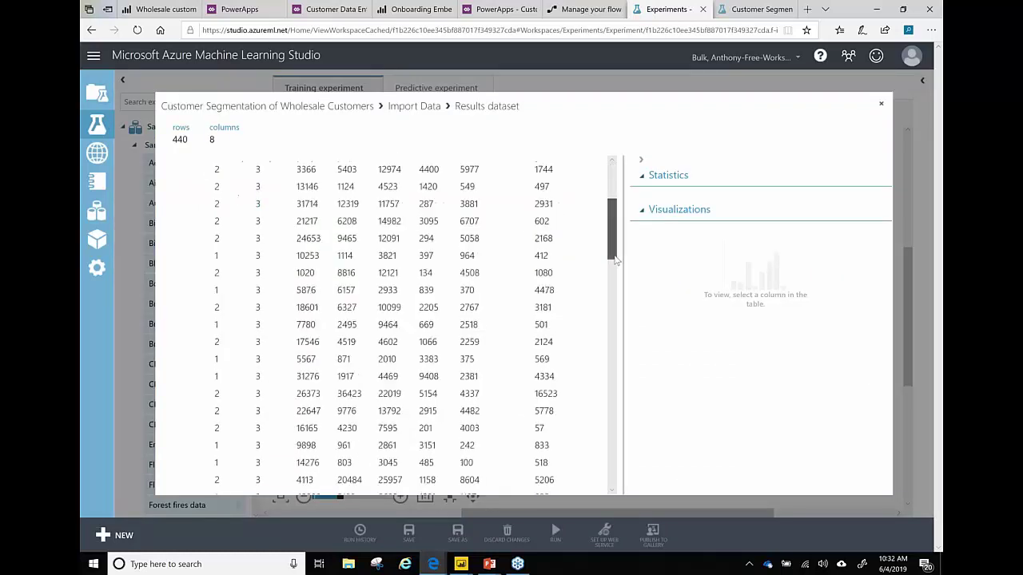
{"action": "scroll", "coordinate": [616, 238], "scroll_direction": "up", "scroll_amount": 3}
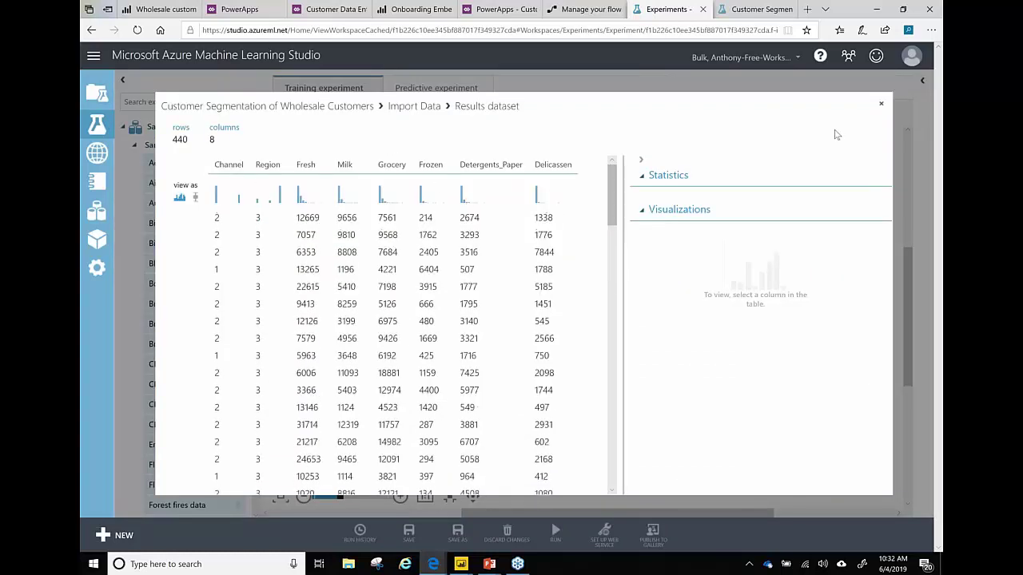
{"action": "left_click", "coordinate": [881, 106]}
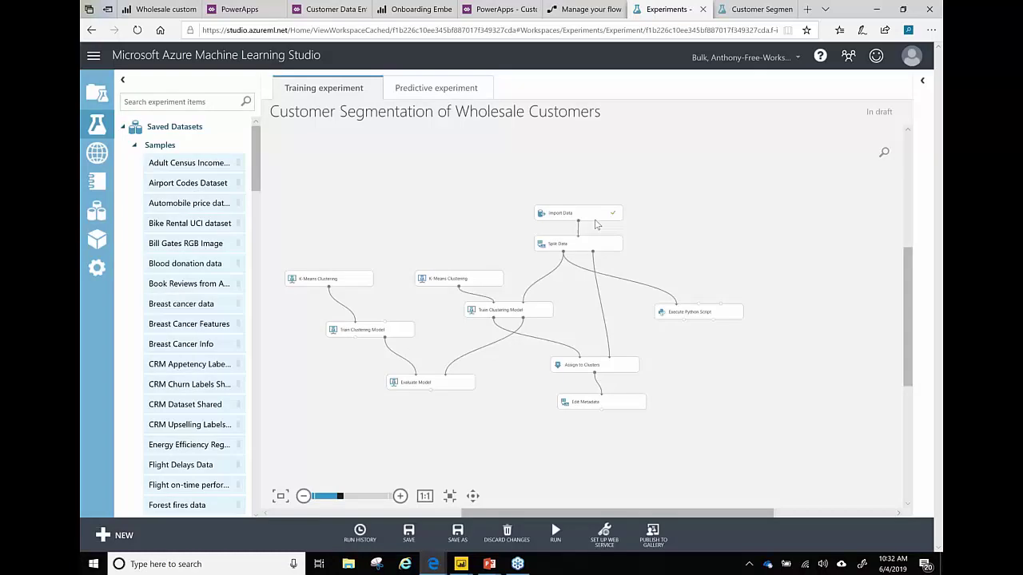
Step: Show the properties of Import Data and inspect its full data source URL
{"action": "left_click", "coordinate": [923, 82]}
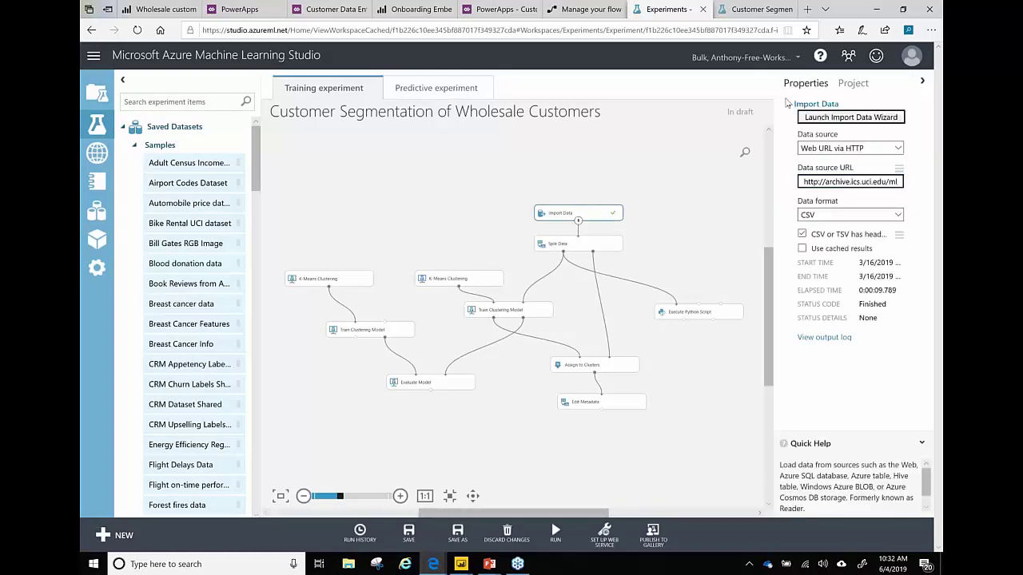
{"action": "left_click", "coordinate": [831, 183]}
{"action": "left_click_drag", "start_coordinate": [804, 182], "coordinate": [926, 187]}
{"action": "left_click", "coordinate": [693, 190]}
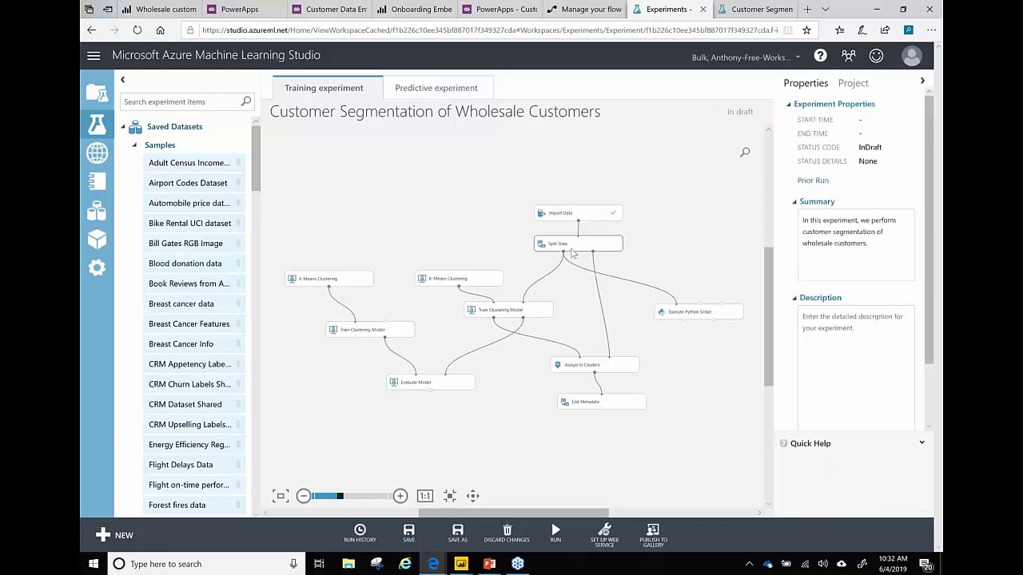
Step: Review the settings of Split Data, both K-Means Clustering modules, Execute Python Script and Evaluate Model
{"action": "left_click", "coordinate": [564, 248]}
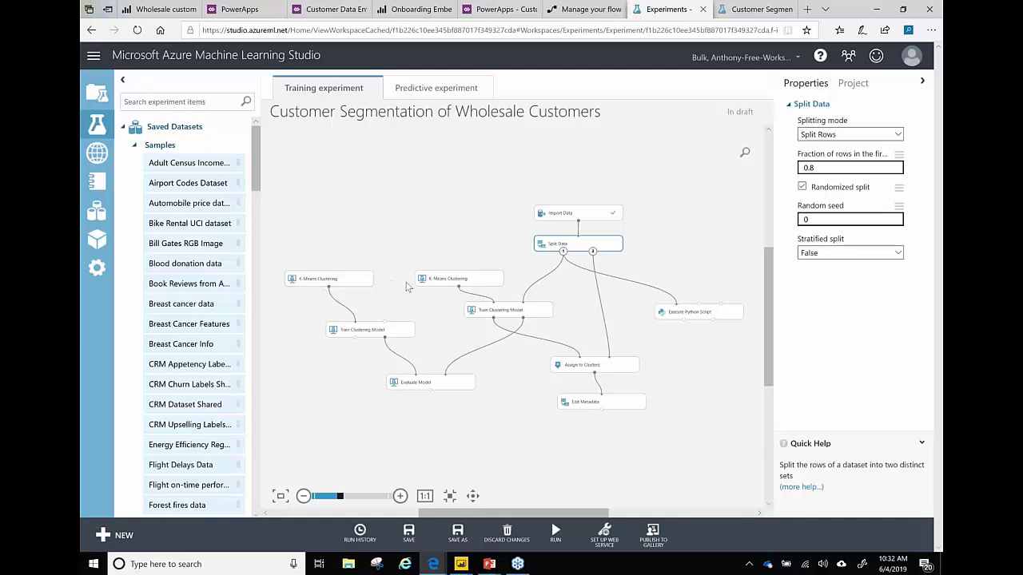
{"action": "left_click", "coordinate": [333, 284]}
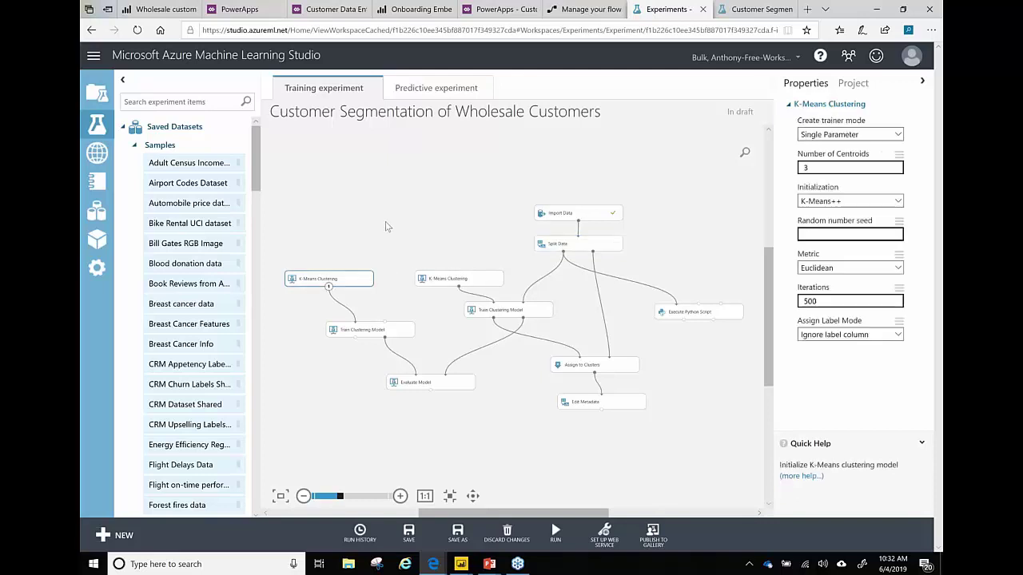
{"action": "left_click", "coordinate": [462, 281]}
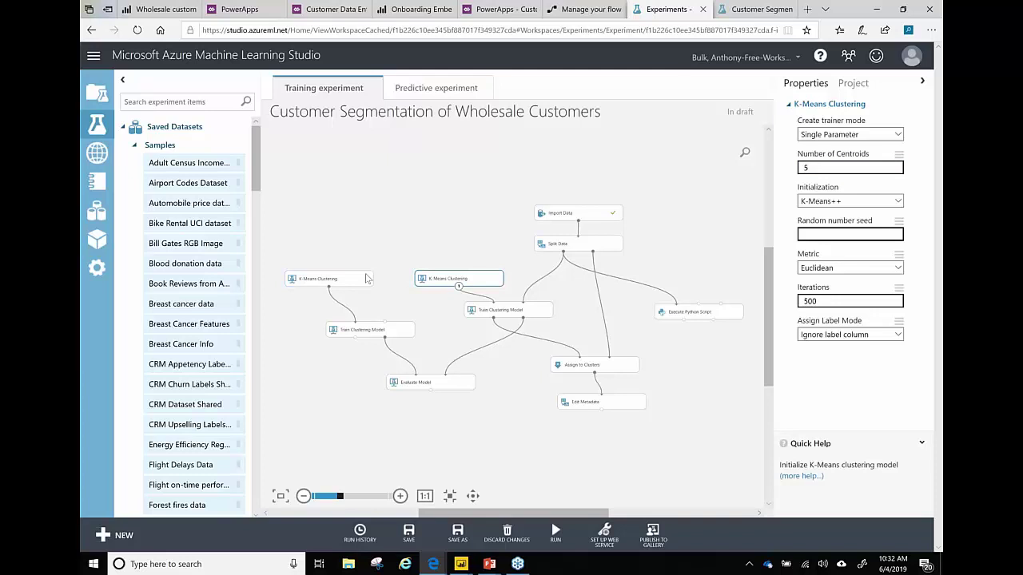
{"action": "left_click", "coordinate": [681, 317]}
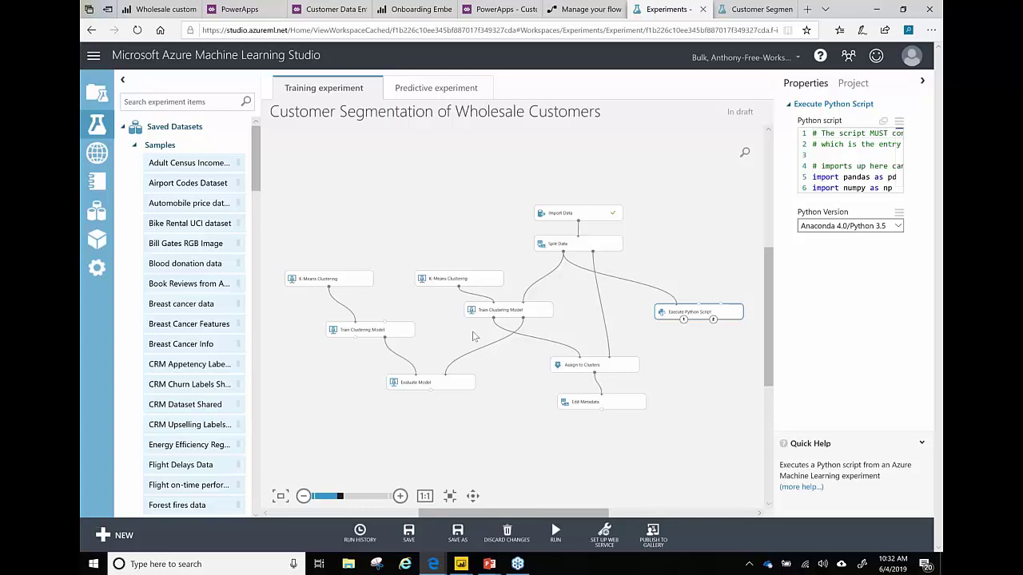
{"action": "left_click", "coordinate": [444, 385]}
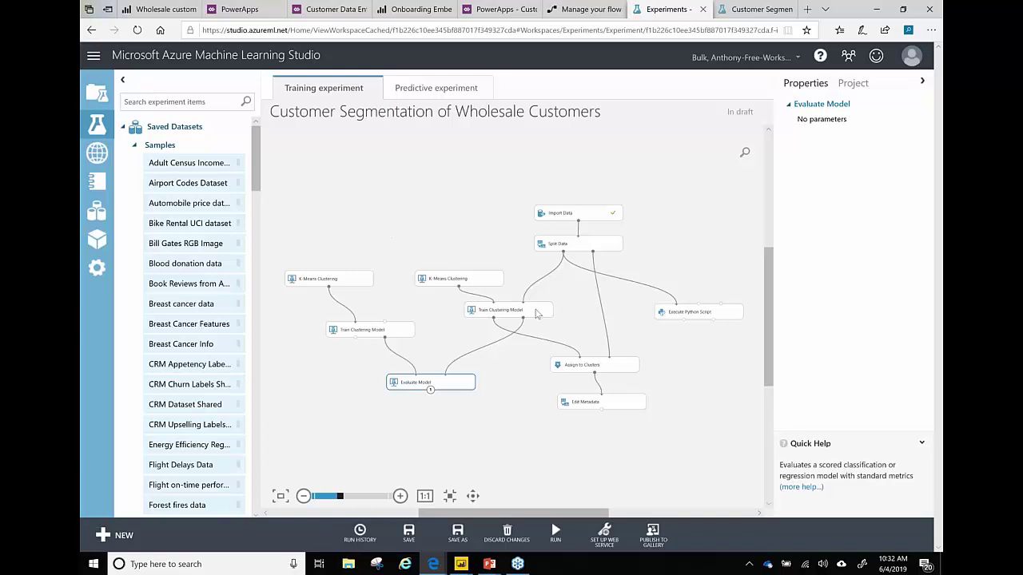
Step: Switch to the predictive experiment and review the column selection rules of Select Columns in Dataset without changing them
{"action": "left_click", "coordinate": [603, 537]}
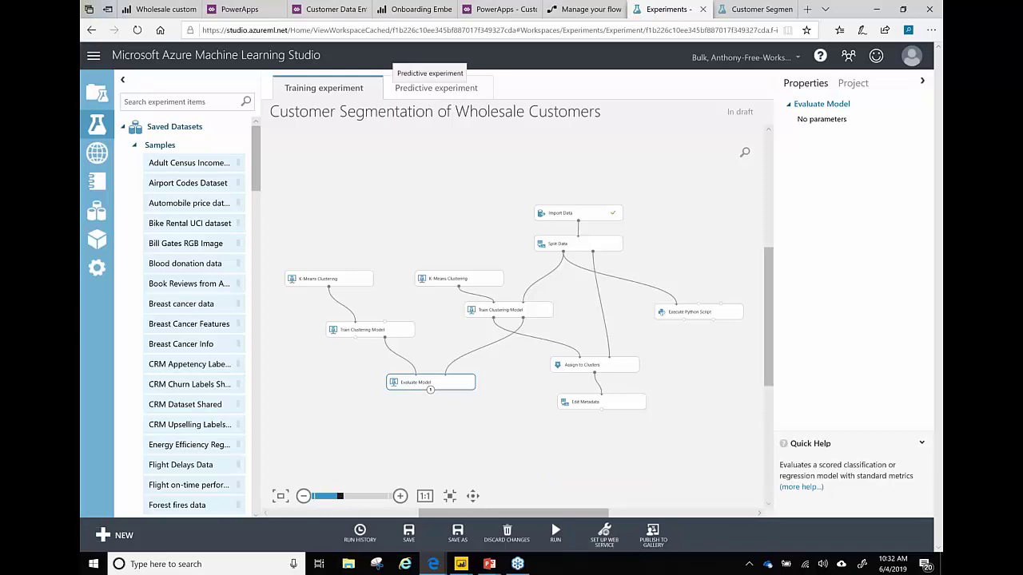
{"action": "left_click", "coordinate": [422, 88]}
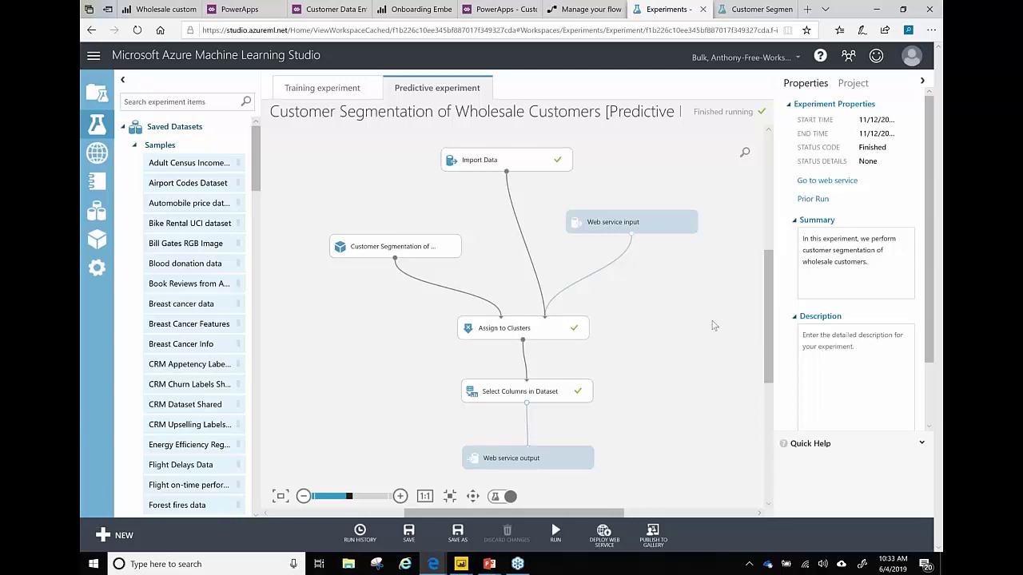
{"action": "left_click", "coordinate": [536, 395]}
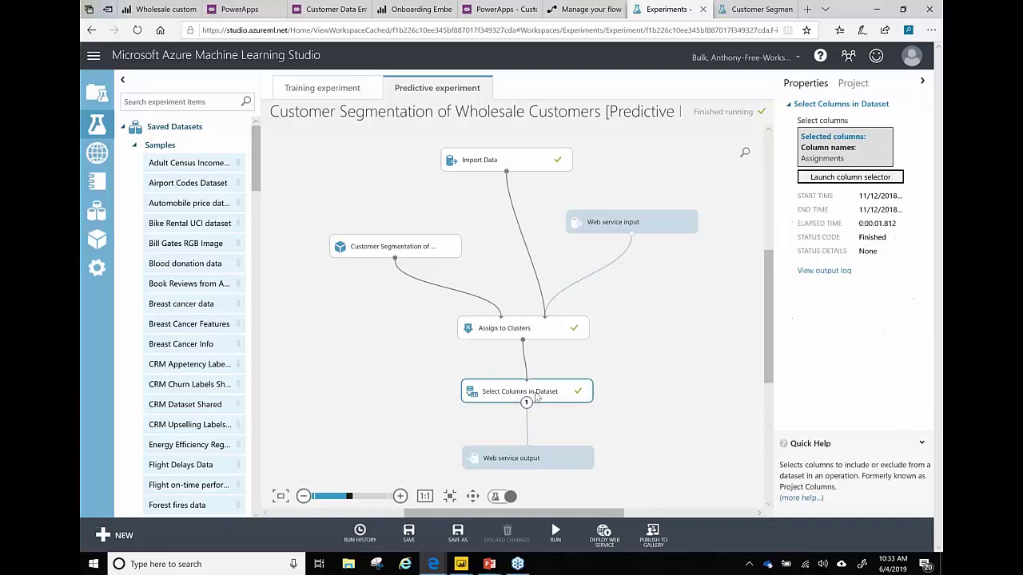
{"action": "left_click", "coordinate": [847, 178]}
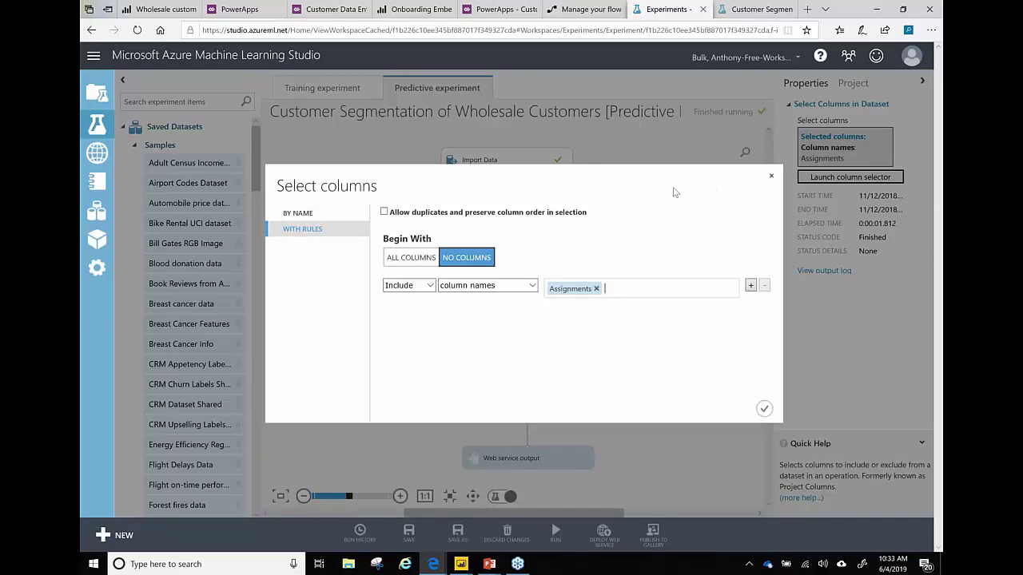
{"action": "left_click", "coordinate": [771, 178]}
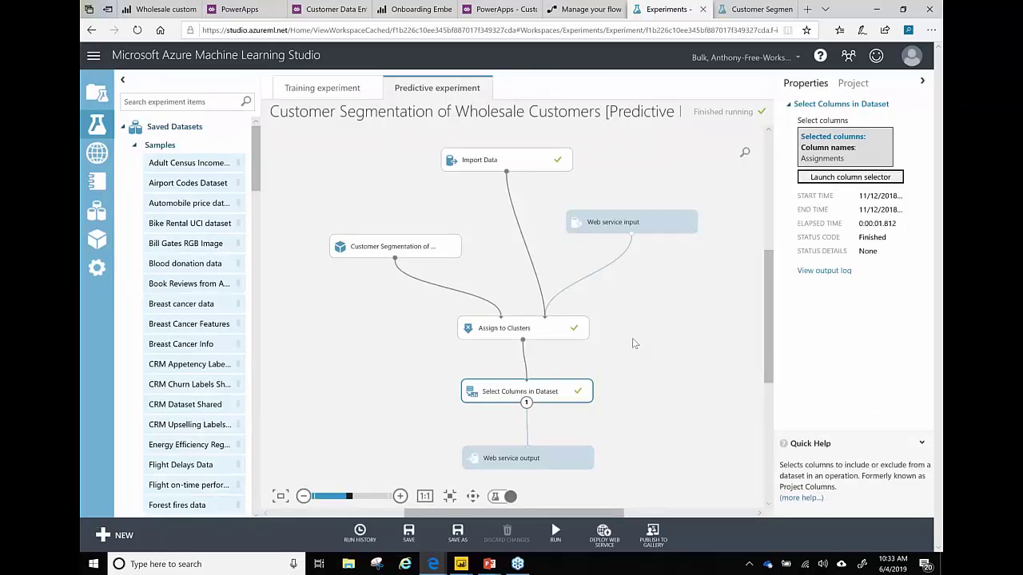
Step: Open the dashboard of the Customer Segmentation of Wholesale Customers [Predictive Exp.] web service
{"action": "left_click", "coordinate": [603, 536]}
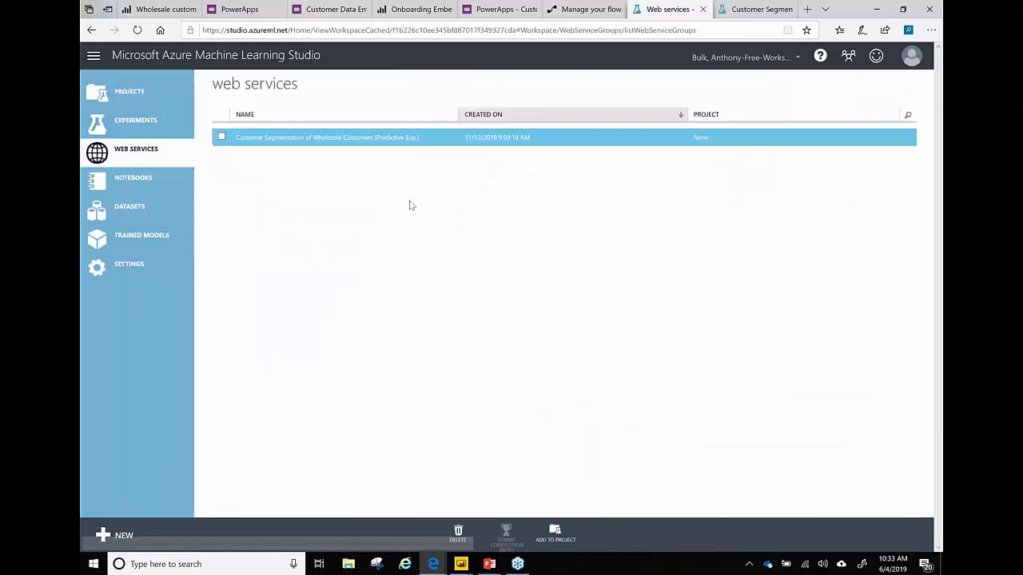
{"action": "left_click", "coordinate": [278, 140]}
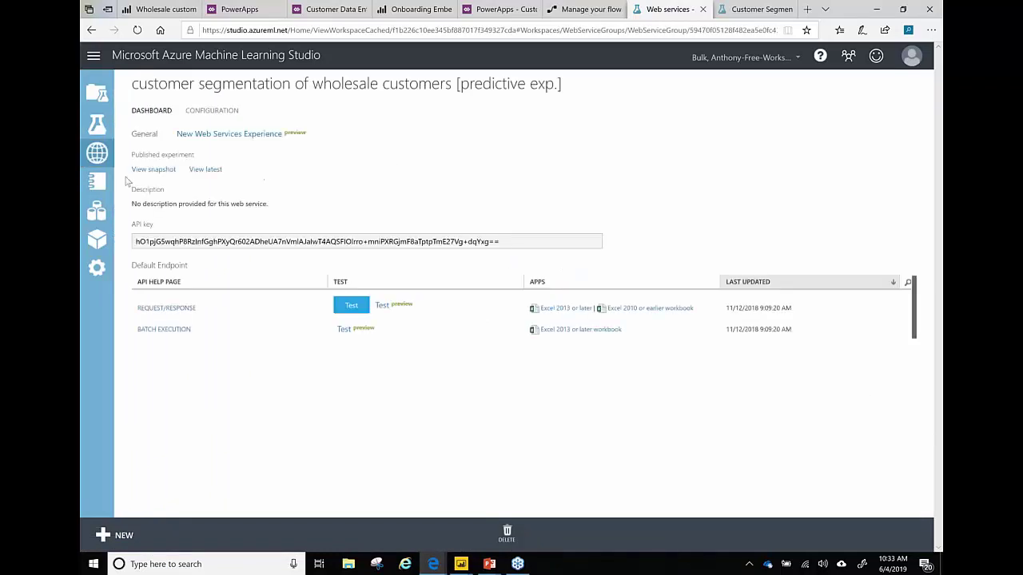
Step: Open the web service's Request/Response API help page and highlight the full POST request URI
{"action": "left_click", "coordinate": [166, 308]}
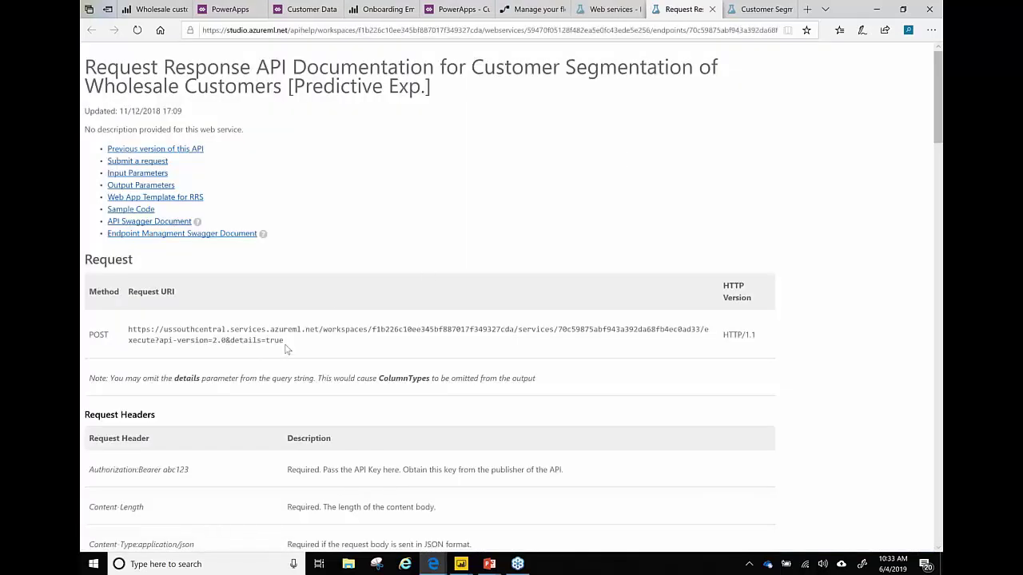
{"action": "left_click_drag", "start_coordinate": [284, 341], "coordinate": [157, 334]}
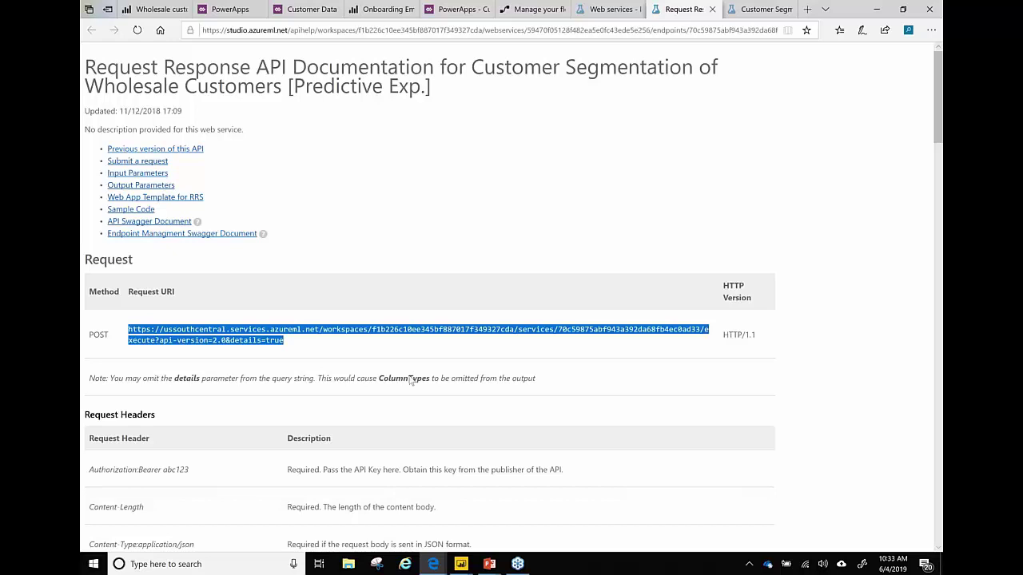
Step: Review the API documentation's request headers, sample request and response, input and output parameters, and C# sample code
{"action": "scroll", "coordinate": [409, 381], "scroll_direction": "down", "scroll_amount": 4}
{"action": "scroll", "coordinate": [302, 359], "scroll_direction": "down", "scroll_amount": 1}
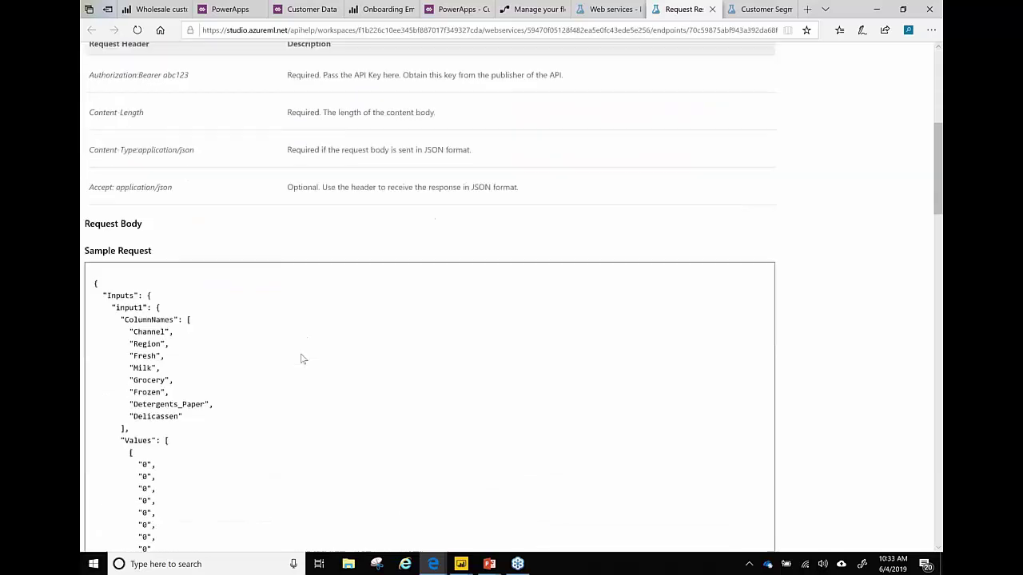
{"action": "scroll", "coordinate": [302, 359], "scroll_direction": "down", "scroll_amount": 3}
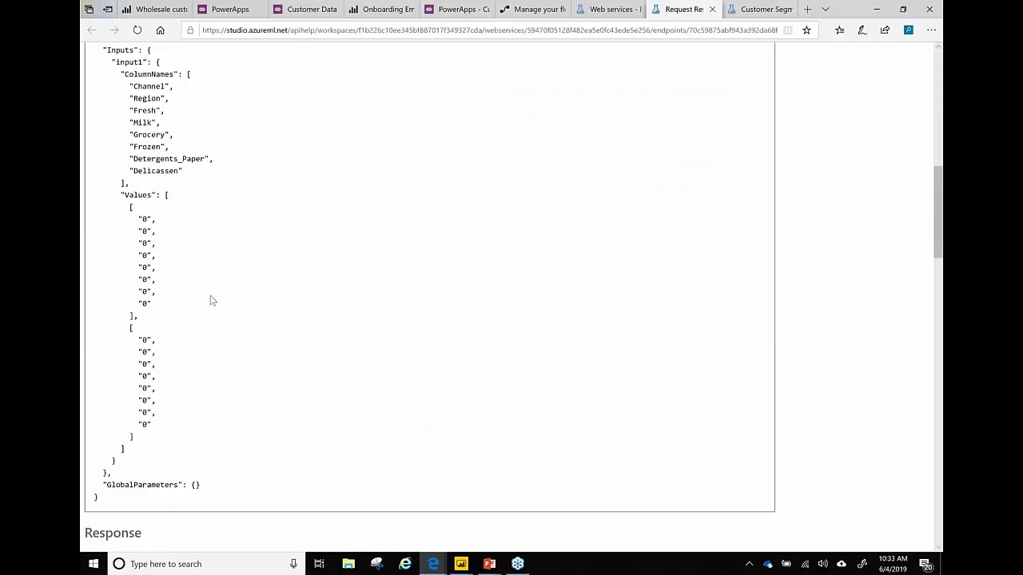
{"action": "scroll", "coordinate": [213, 299], "scroll_direction": "down", "scroll_amount": 9}
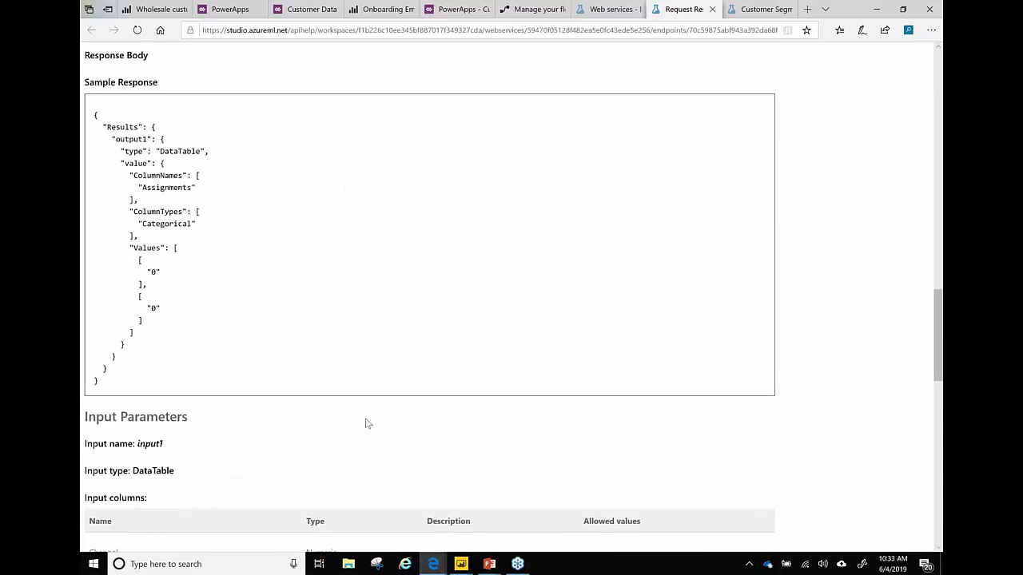
{"action": "scroll", "coordinate": [365, 423], "scroll_direction": "down", "scroll_amount": 5}
{"action": "scroll", "coordinate": [366, 410], "scroll_direction": "up", "scroll_amount": 7}
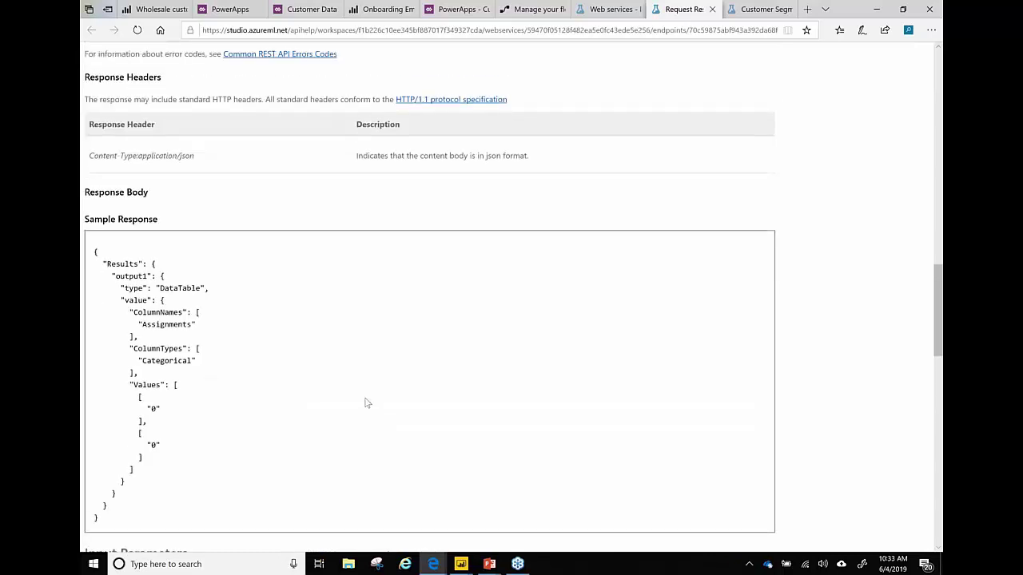
{"action": "scroll", "coordinate": [365, 402], "scroll_direction": "up", "scroll_amount": 3}
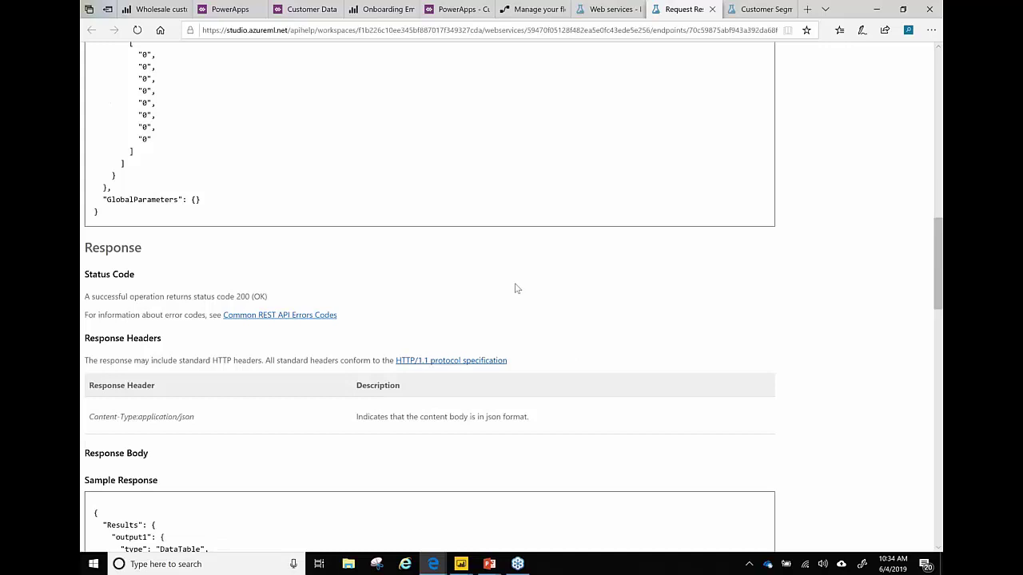
{"action": "scroll", "coordinate": [504, 282], "scroll_direction": "down", "scroll_amount": 15}
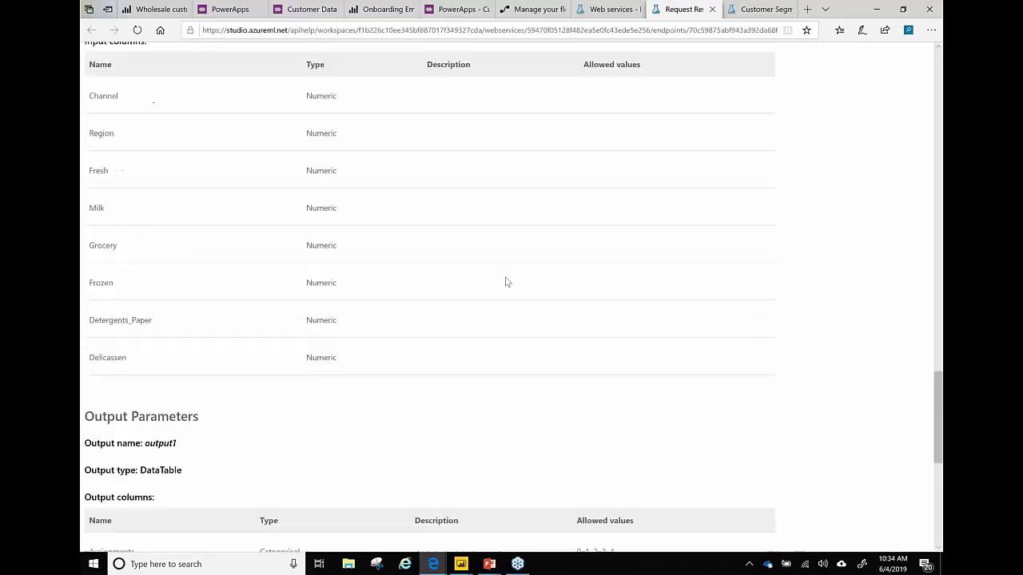
{"action": "scroll", "coordinate": [877, 314], "scroll_direction": "down", "scroll_amount": 1}
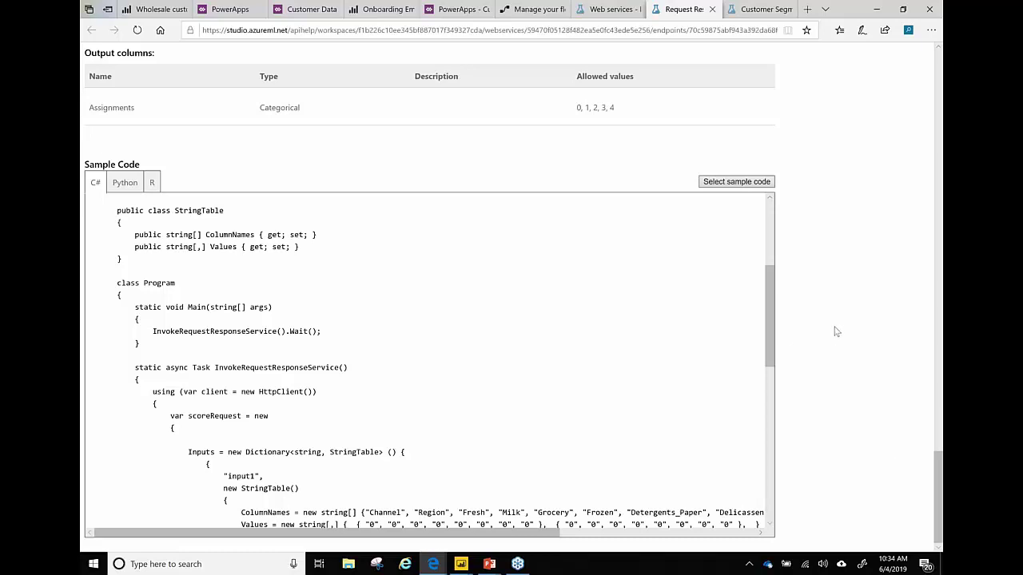
{"action": "scroll", "coordinate": [835, 332], "scroll_direction": "up", "scroll_amount": 5}
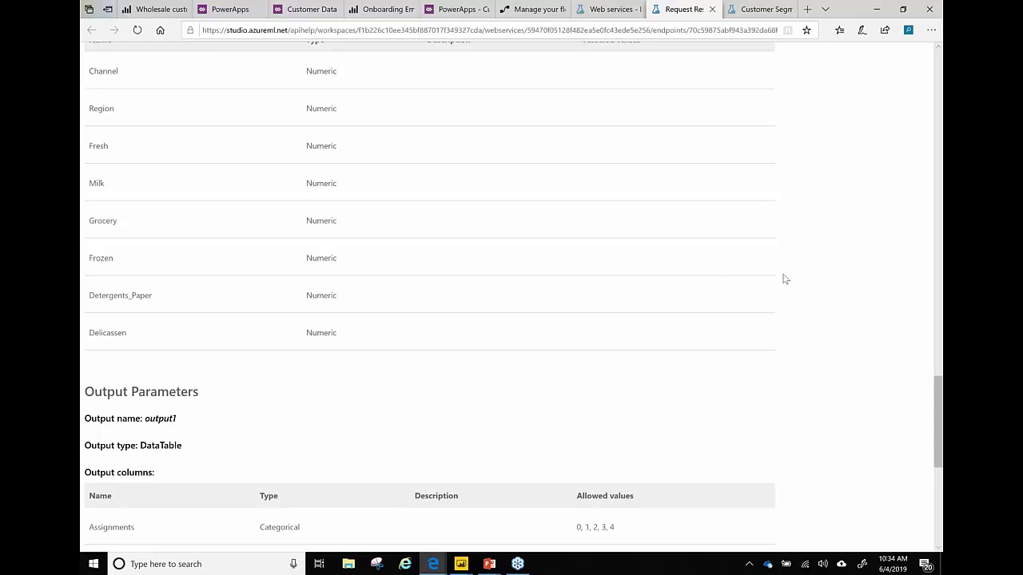
{"action": "scroll", "coordinate": [783, 281], "scroll_direction": "up", "scroll_amount": 15}
{"action": "scroll", "coordinate": [783, 281], "scroll_direction": "up", "scroll_amount": 10}
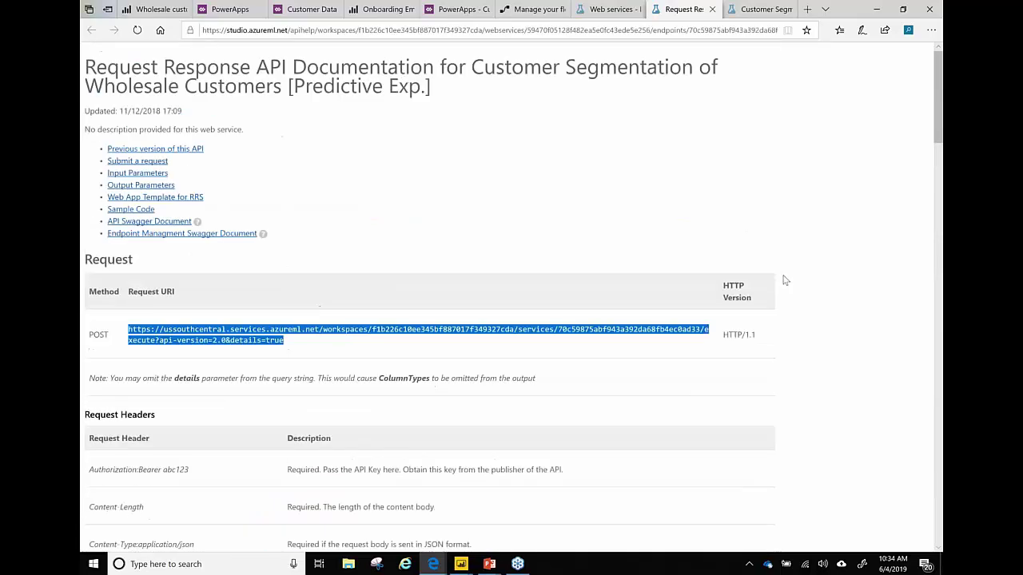
Step: Return to Azure Machine Learning Studio's experiments and browse the Microsoft sample templates for a new experiment
{"action": "left_click", "coordinate": [605, 10]}
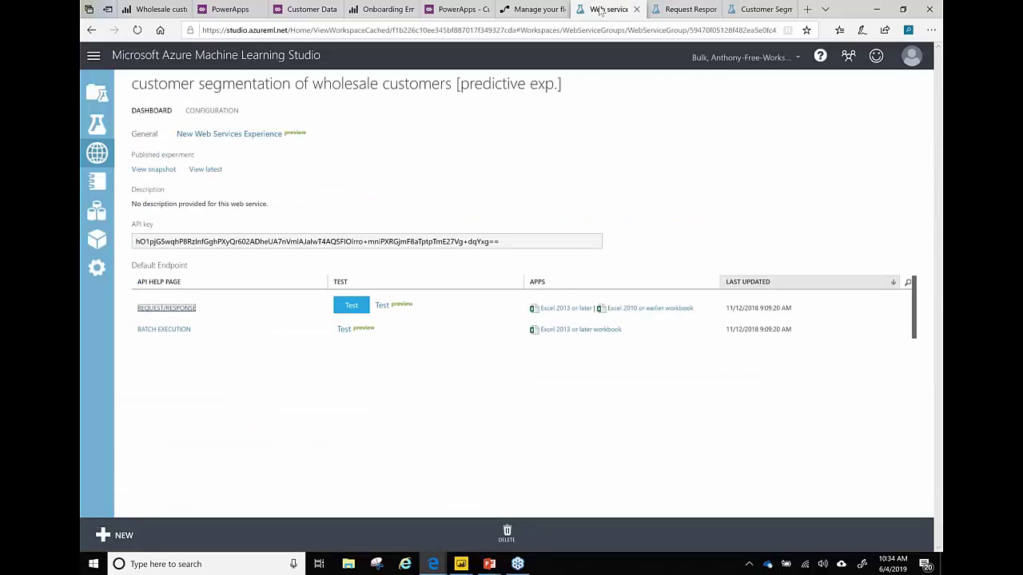
{"action": "left_click", "coordinate": [104, 128]}
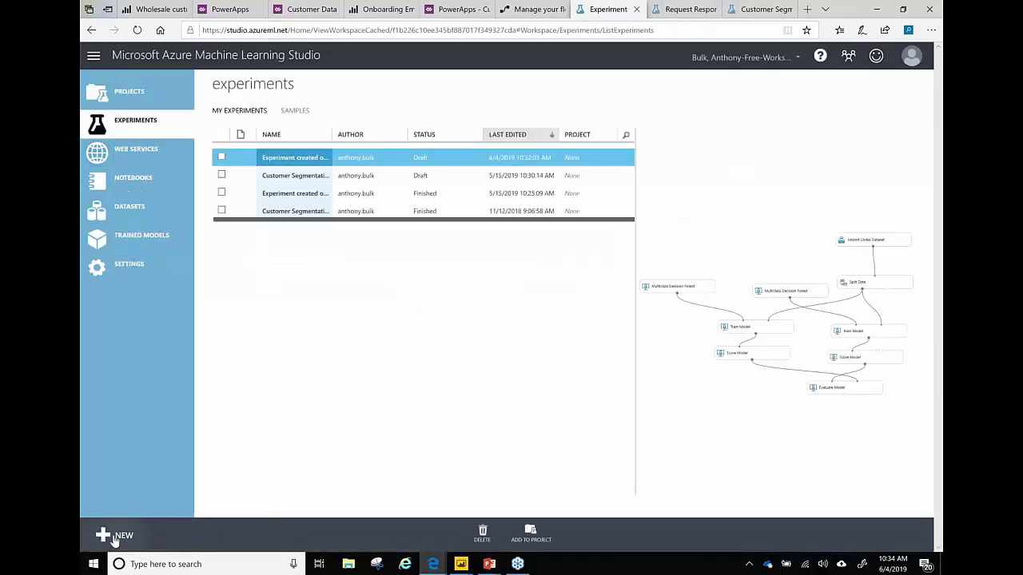
{"action": "left_click", "coordinate": [102, 536]}
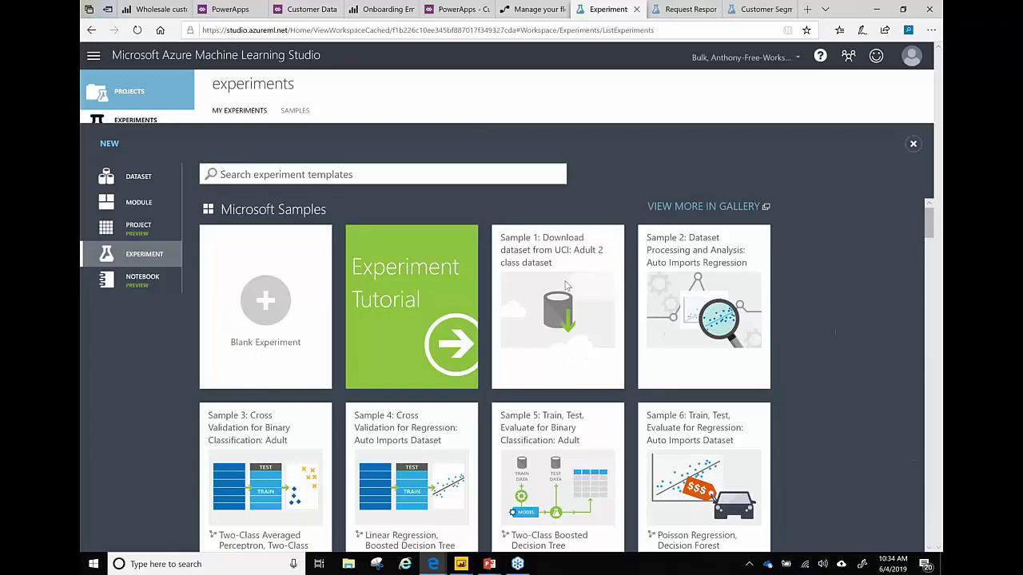
{"action": "mouse_move", "coordinate": [760, 341]}
{"action": "scroll", "coordinate": [808, 361], "scroll_direction": "down", "scroll_amount": 1}
{"action": "scroll", "coordinate": [807, 361], "scroll_direction": "up", "scroll_amount": 1}
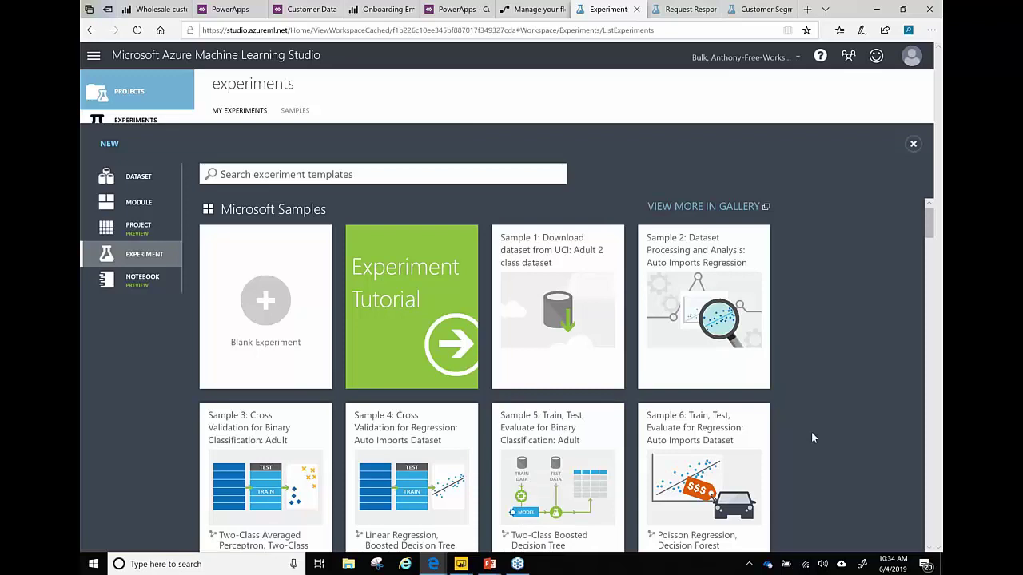
{"action": "scroll", "coordinate": [812, 438], "scroll_direction": "down", "scroll_amount": 1}
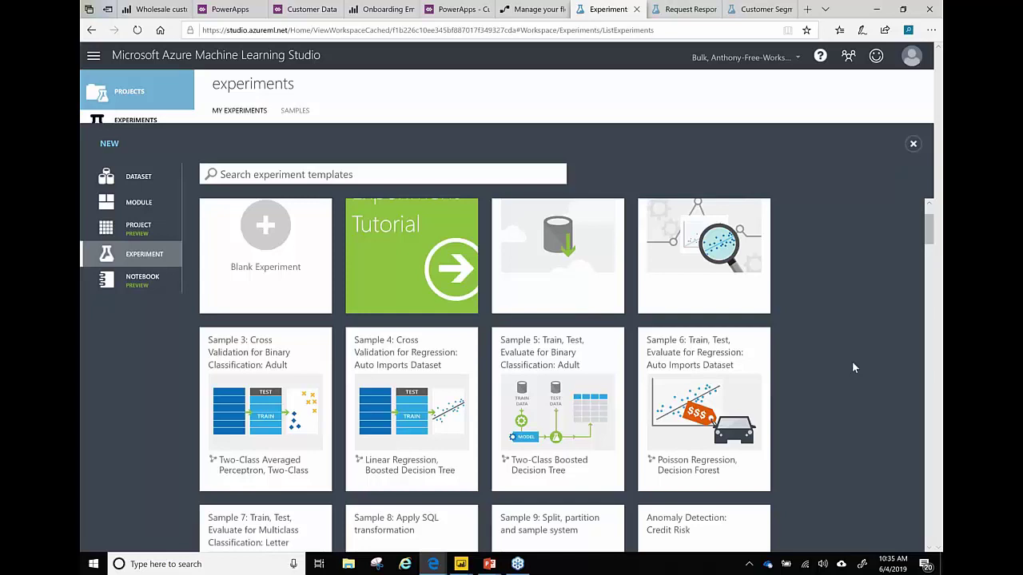
Step: Show the gallery page of Customer Segmentation of Wholesale Customers and the Conceptual Overview slide in PowerPoint, ending back in the browser
{"action": "left_click", "coordinate": [740, 12]}
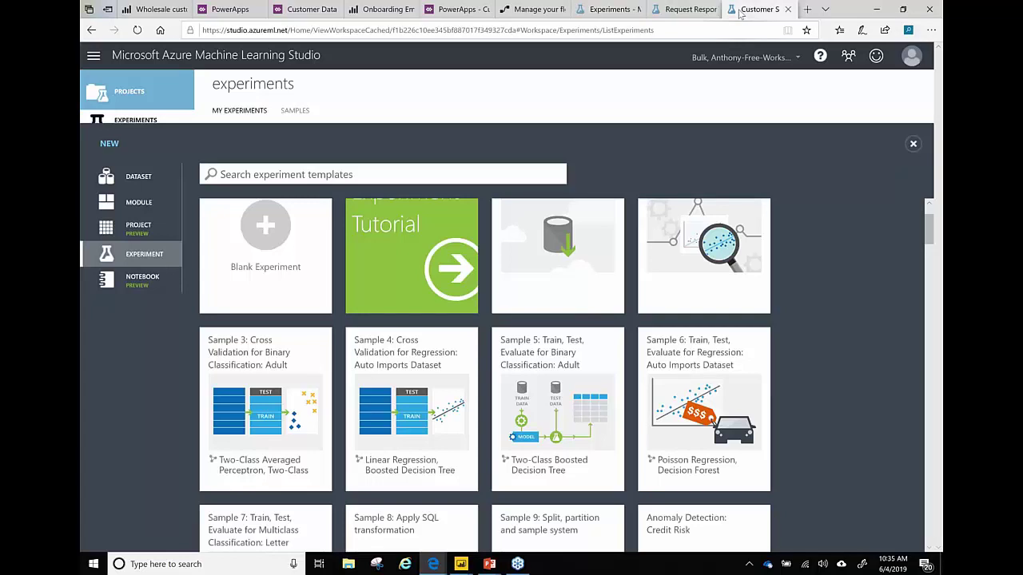
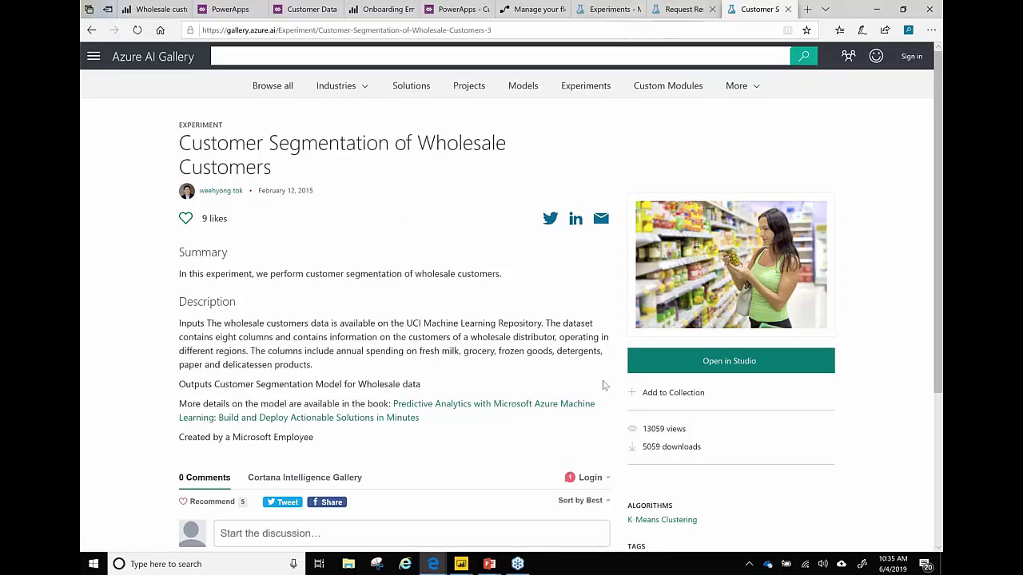
{"action": "left_click", "coordinate": [486, 564]}
{"action": "left_click", "coordinate": [551, 503]}
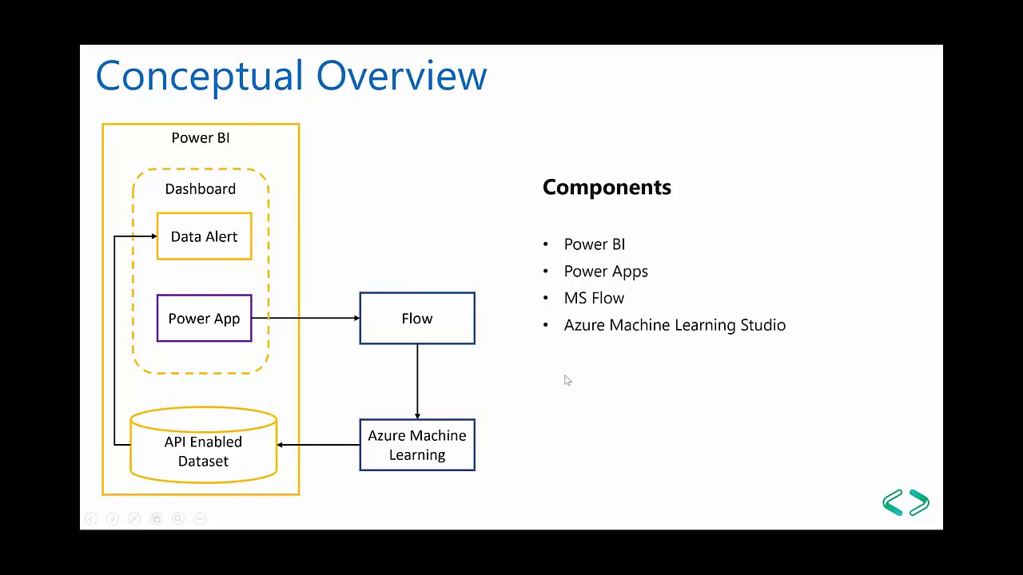
{"action": "key", "text": "alt+Tab"}
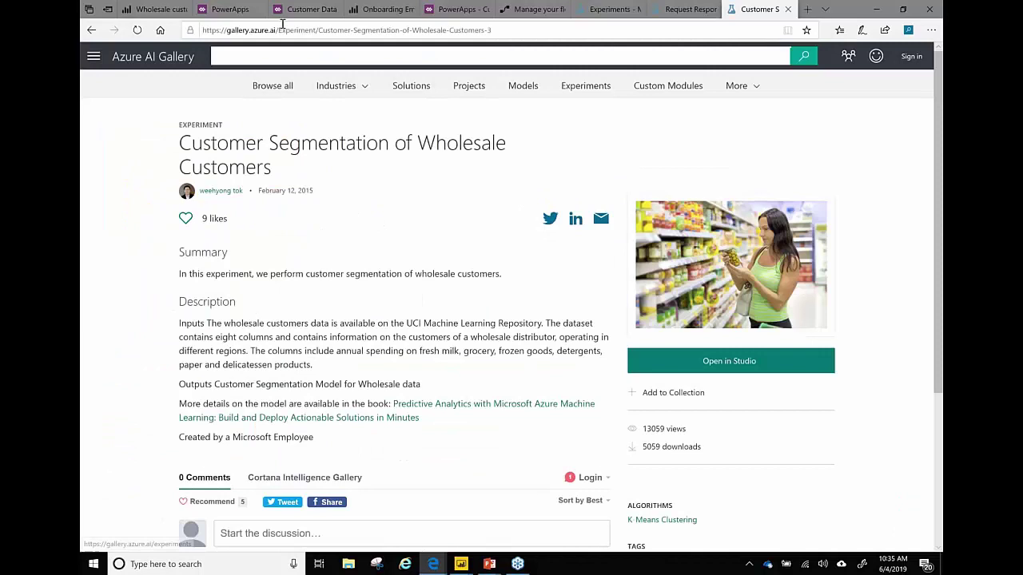
Step: Switch to Microsoft Flow and look over its home page's featured template collections, popular services and multistep flow example
{"action": "left_click", "coordinate": [530, 10]}
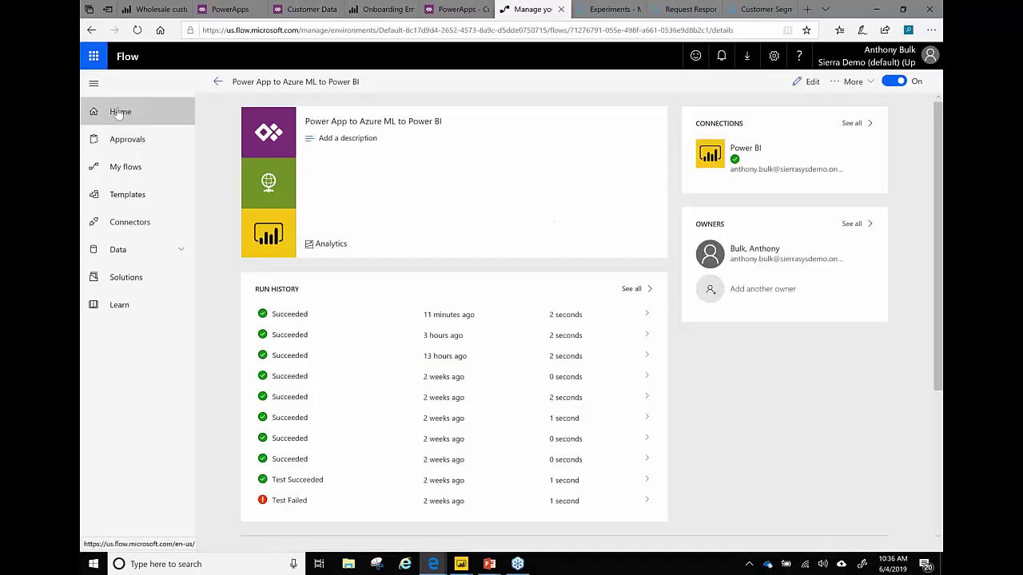
{"action": "left_click", "coordinate": [116, 112]}
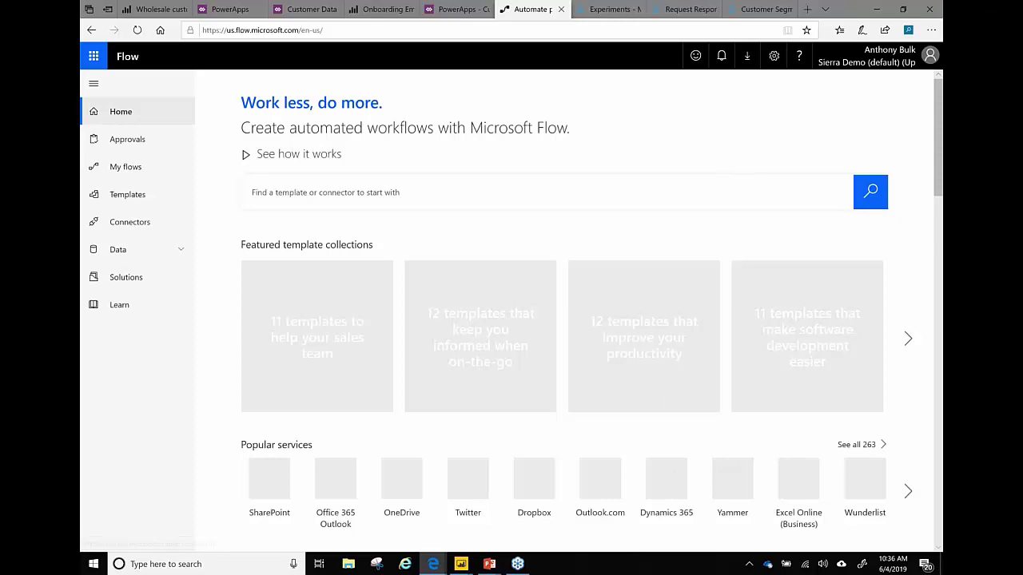
{"action": "scroll", "coordinate": [923, 291], "scroll_direction": "down", "scroll_amount": 1}
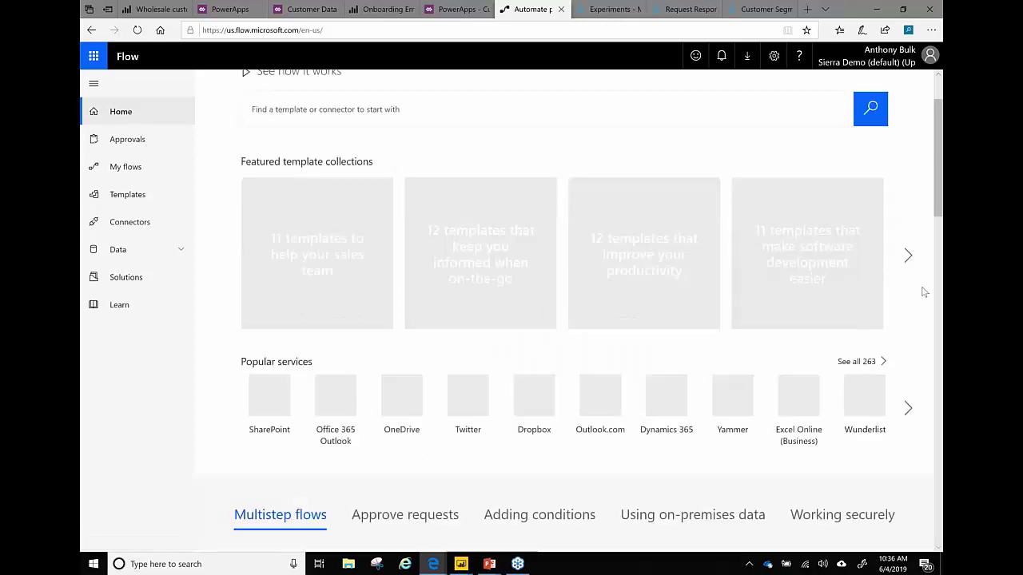
{"action": "scroll", "coordinate": [923, 291], "scroll_direction": "down", "scroll_amount": 2}
{"action": "scroll", "coordinate": [811, 286], "scroll_direction": "down", "scroll_amount": 2}
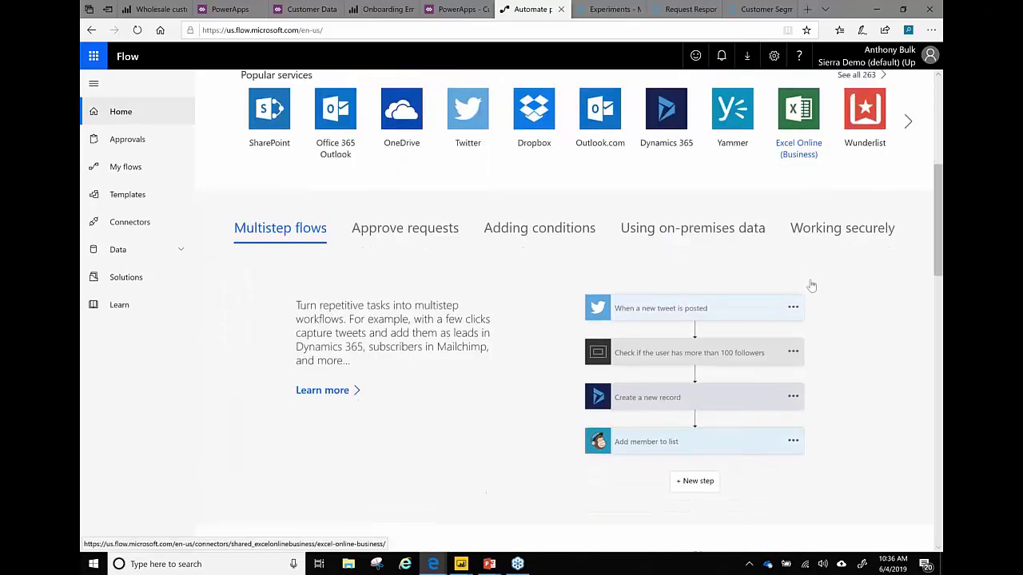
{"action": "scroll", "coordinate": [811, 285], "scroll_direction": "up", "scroll_amount": 2}
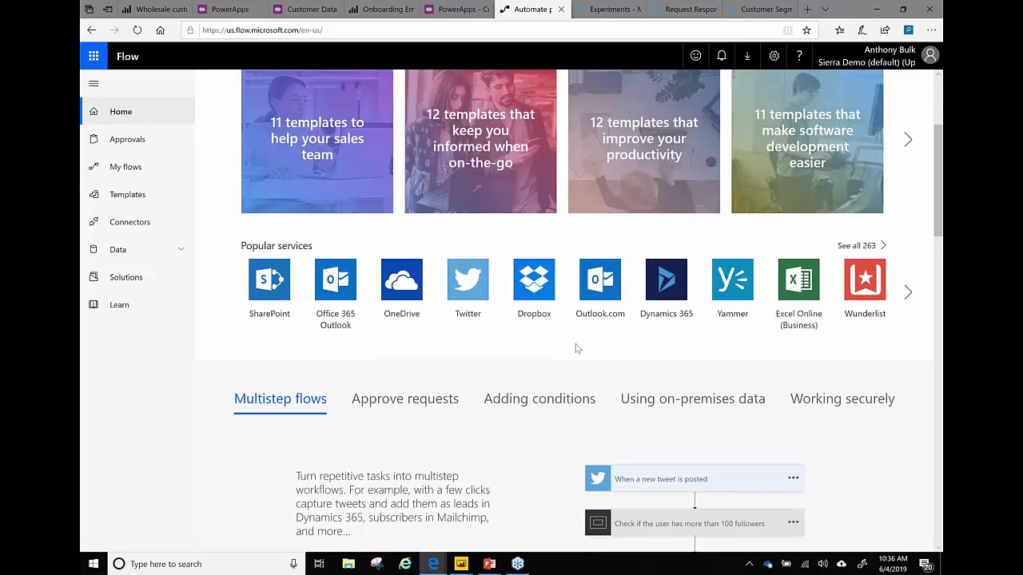
{"action": "scroll", "coordinate": [575, 347], "scroll_direction": "up", "scroll_amount": 3}
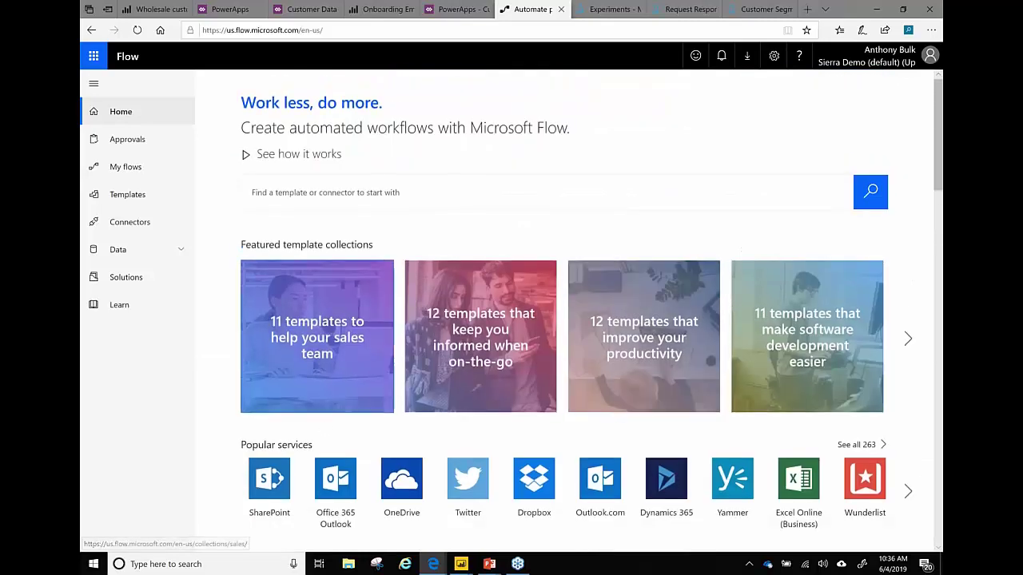
Step: Browse the full set of flow templates sorted by popularity
{"action": "left_click", "coordinate": [128, 195]}
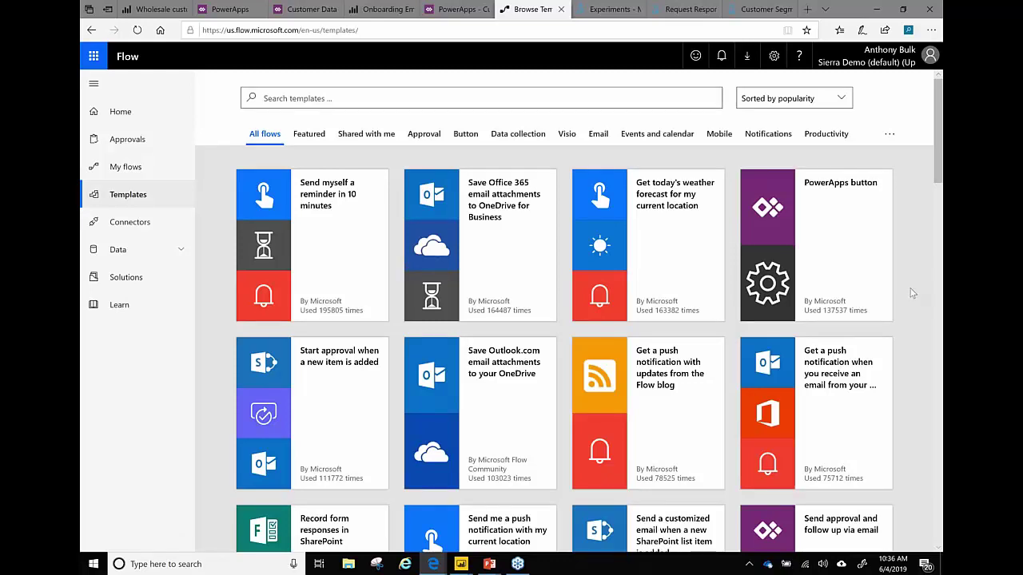
{"action": "scroll", "coordinate": [909, 307], "scroll_direction": "down", "scroll_amount": 2}
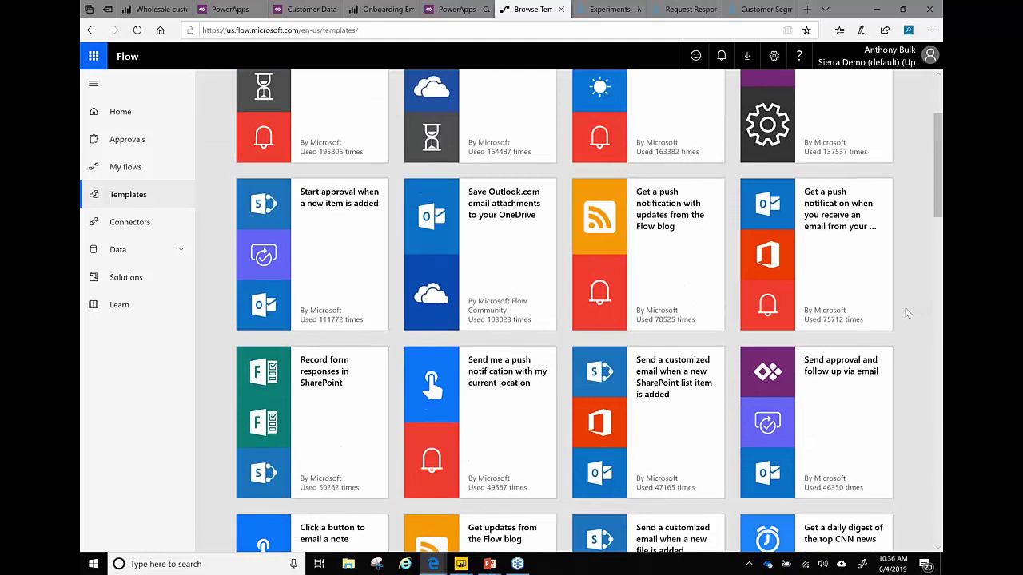
{"action": "scroll", "coordinate": [907, 313], "scroll_direction": "down", "scroll_amount": 10}
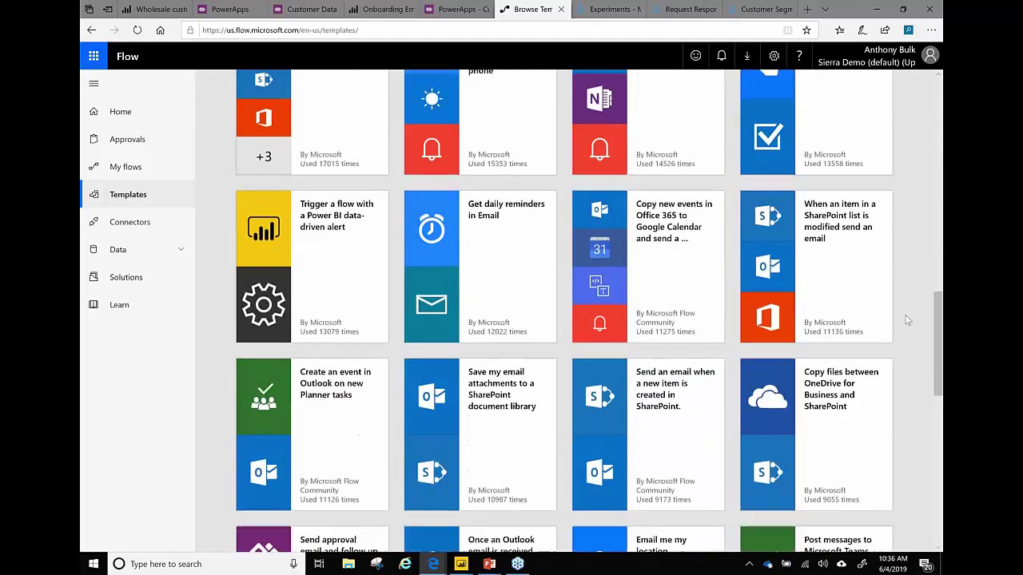
{"action": "scroll", "coordinate": [907, 320], "scroll_direction": "down", "scroll_amount": 7}
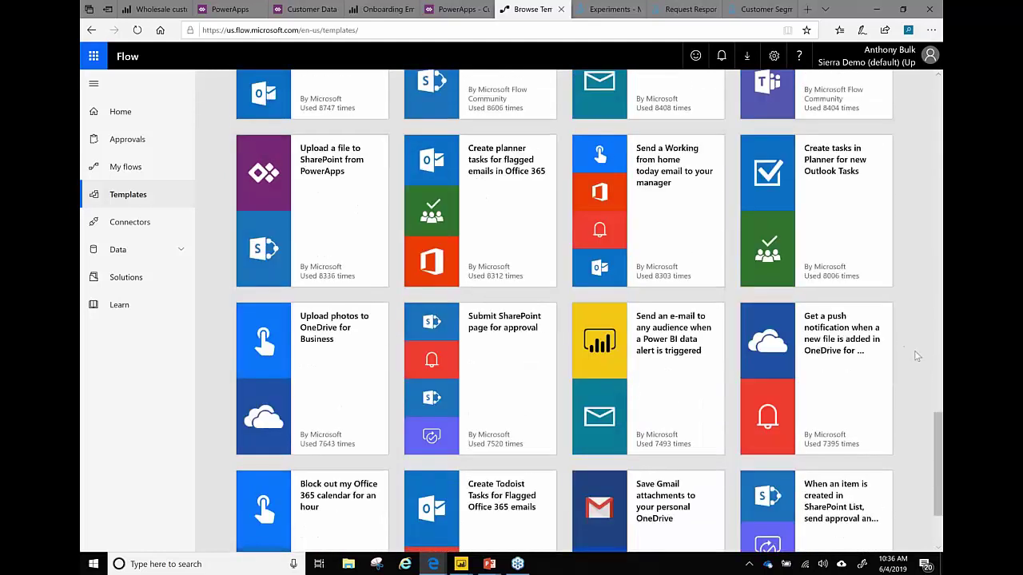
Step: From My flows, view the trigger choices for an automated flow from blank without creating it
{"action": "left_click", "coordinate": [125, 166]}
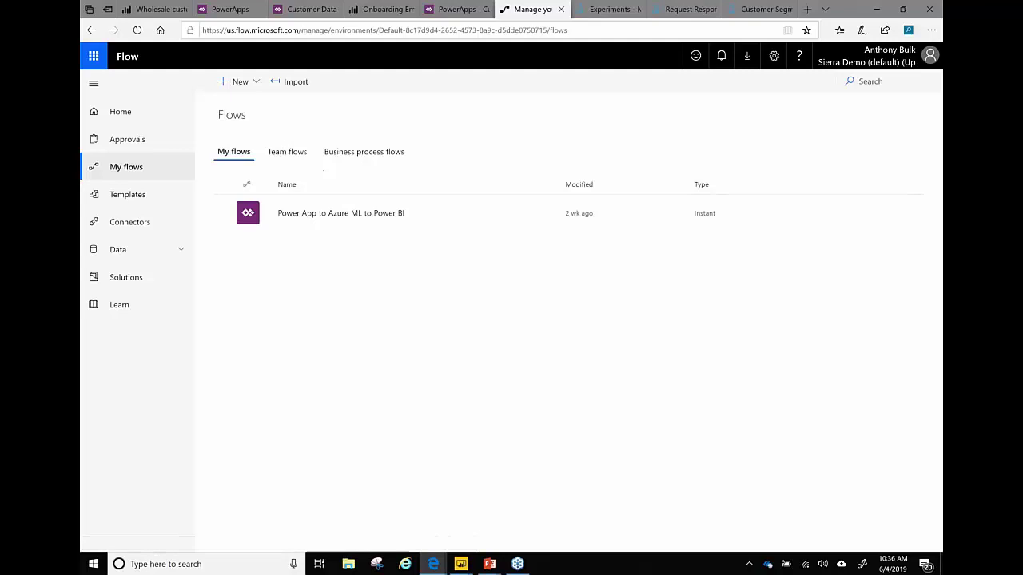
{"action": "left_click", "coordinate": [239, 85]}
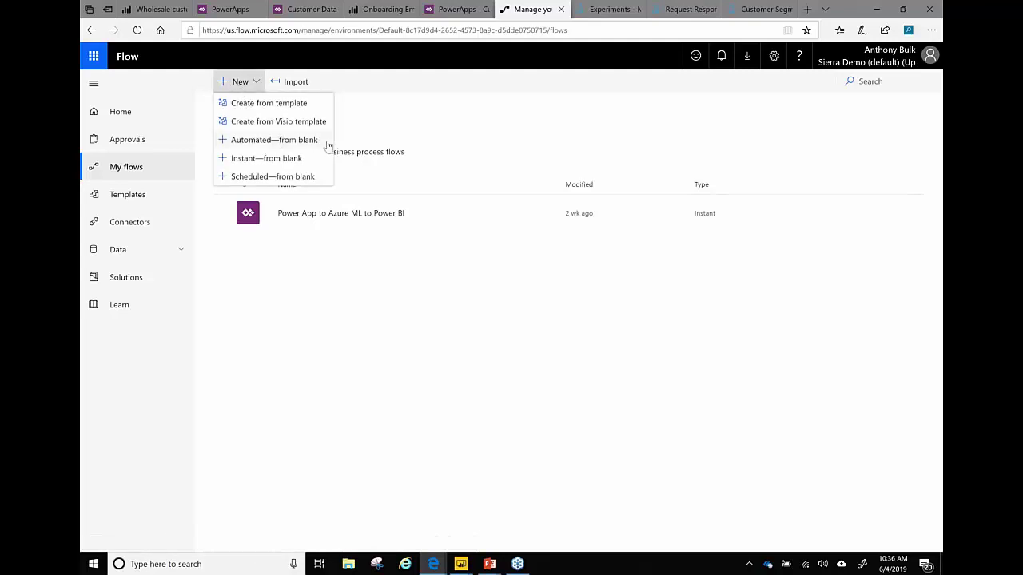
{"action": "left_click", "coordinate": [259, 142]}
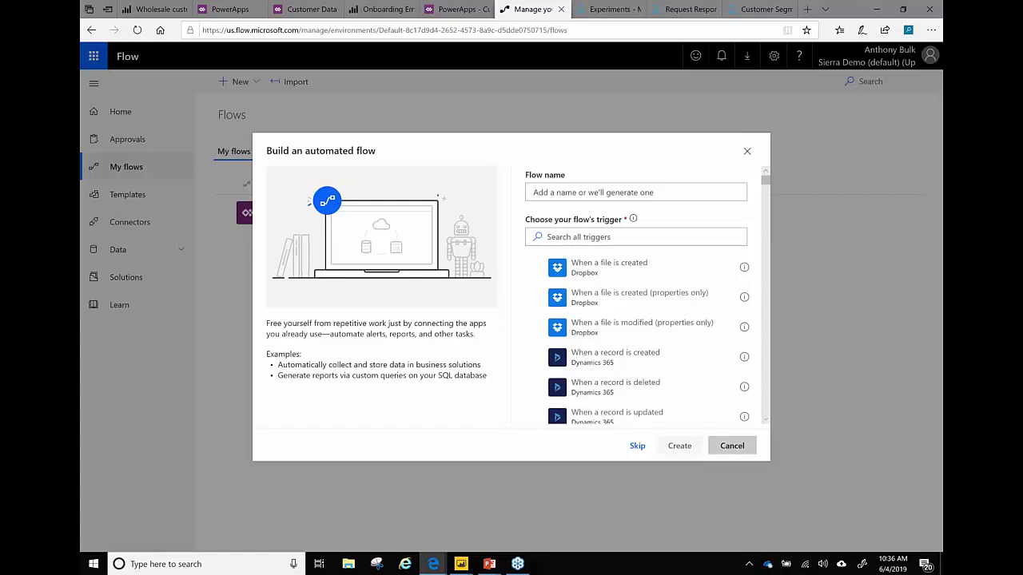
{"action": "left_click", "coordinate": [732, 445]}
Step: Start an instant flow from blank with the From PowerApps trigger, view the actions available for its next step, and leave without saving
{"action": "left_click", "coordinate": [240, 82]}
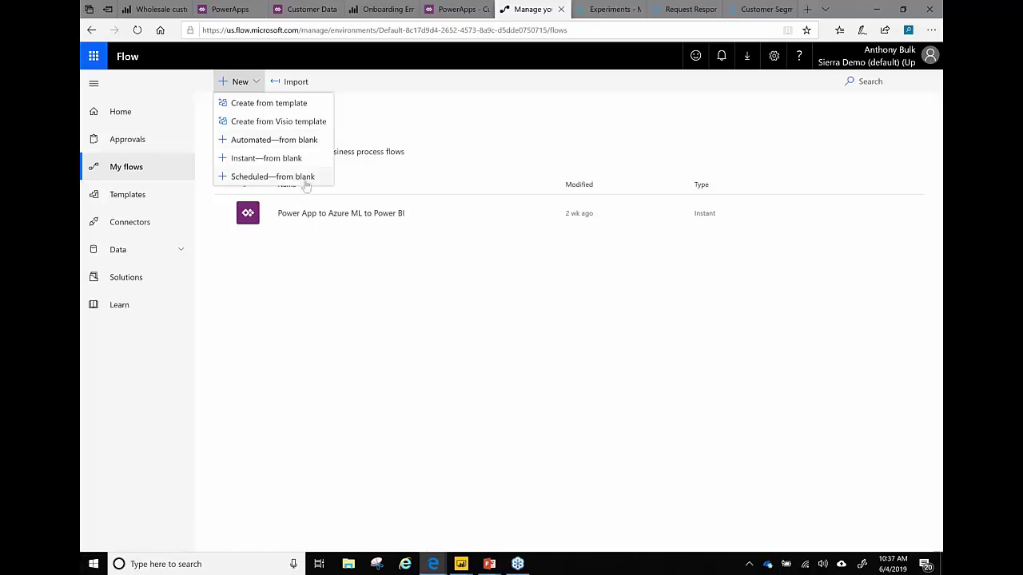
{"action": "left_click", "coordinate": [267, 159]}
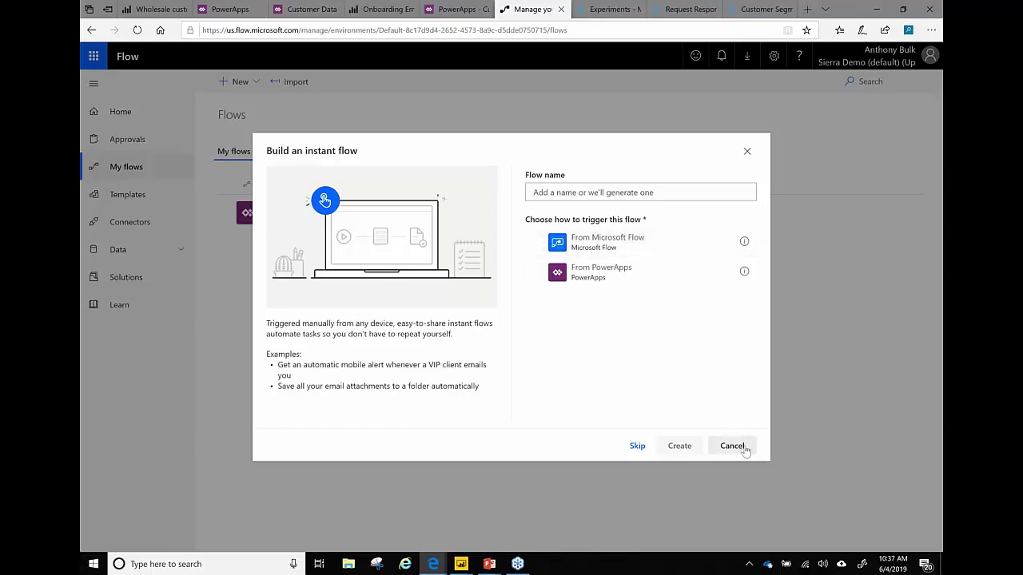
{"action": "left_click", "coordinate": [597, 279]}
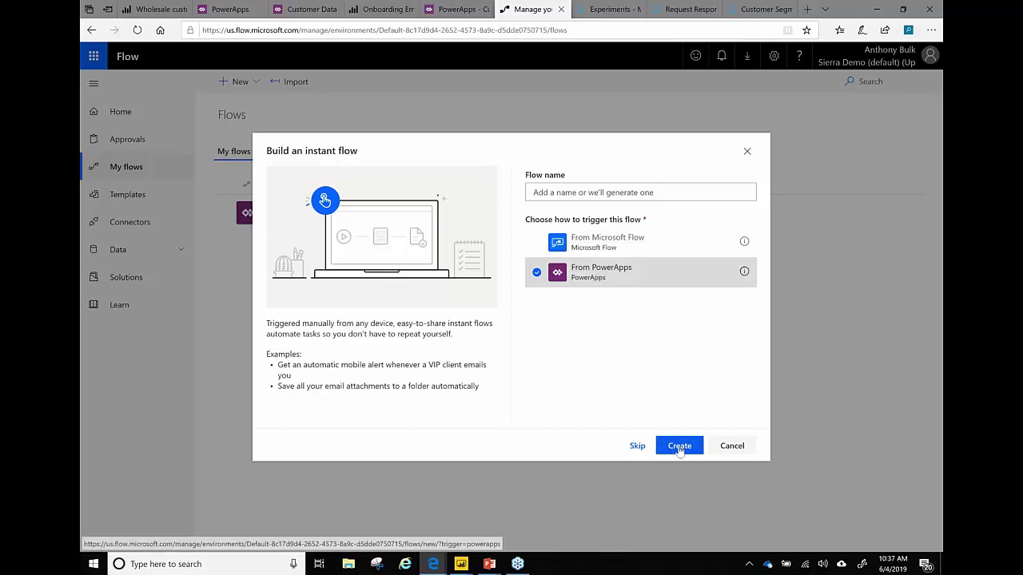
{"action": "left_click", "coordinate": [677, 445]}
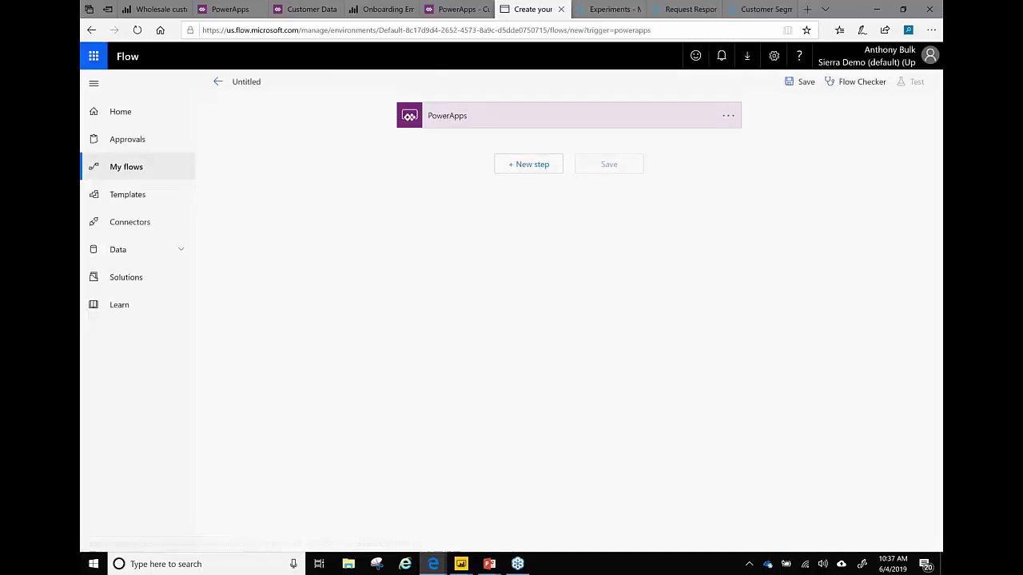
{"action": "left_click", "coordinate": [526, 120]}
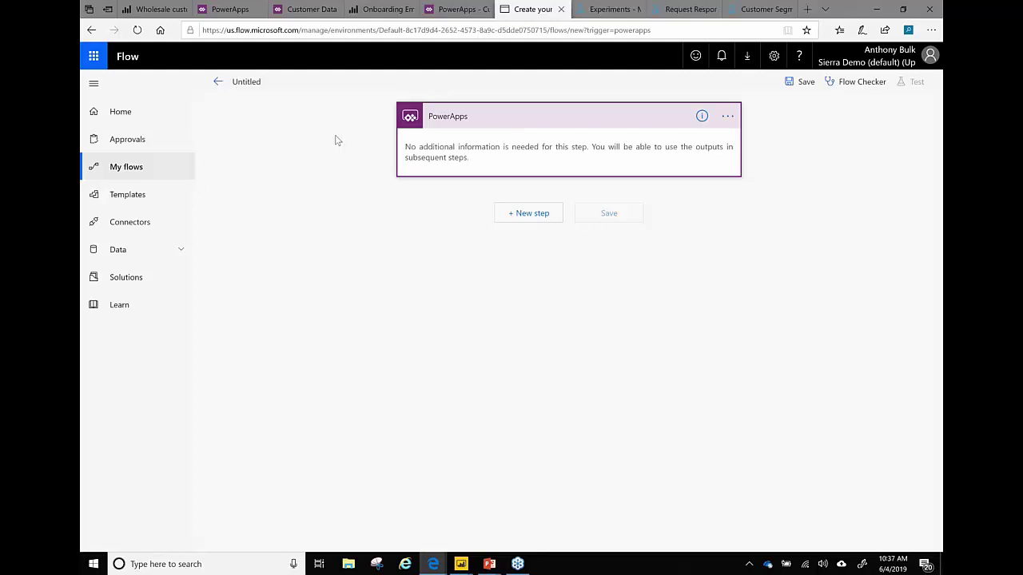
{"action": "left_click", "coordinate": [524, 227]}
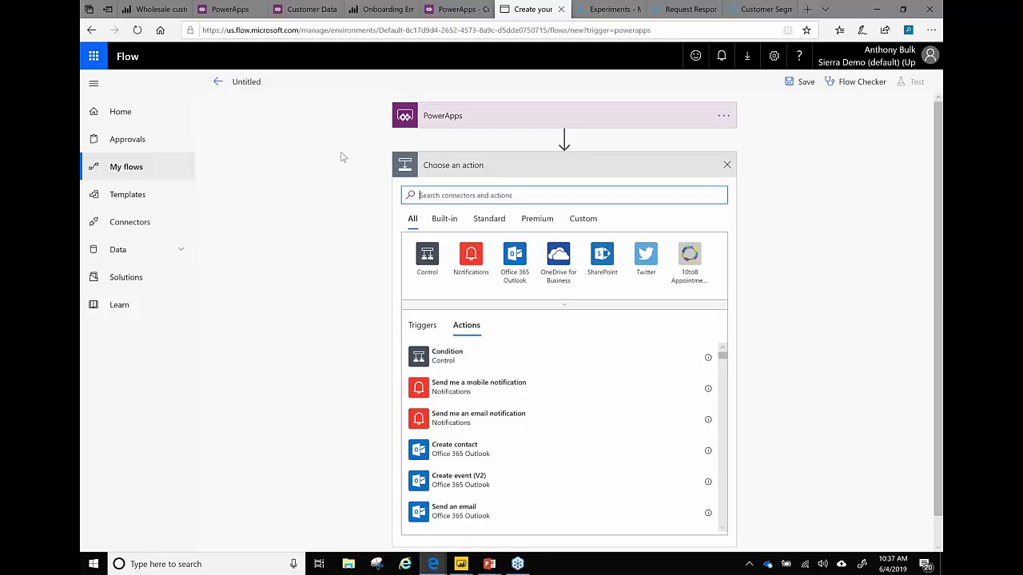
{"action": "left_click", "coordinate": [122, 167]}
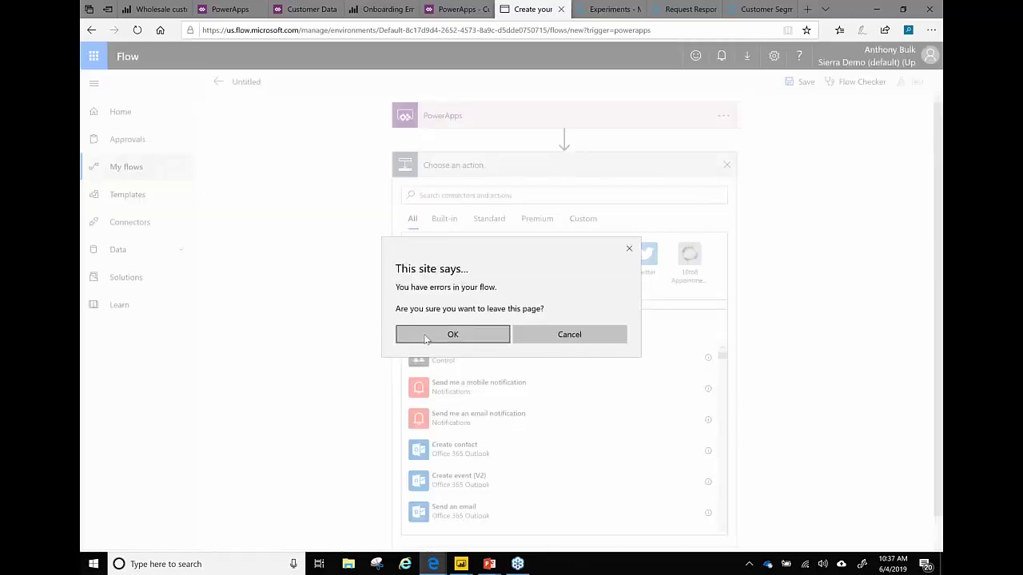
{"action": "left_click", "coordinate": [426, 339]}
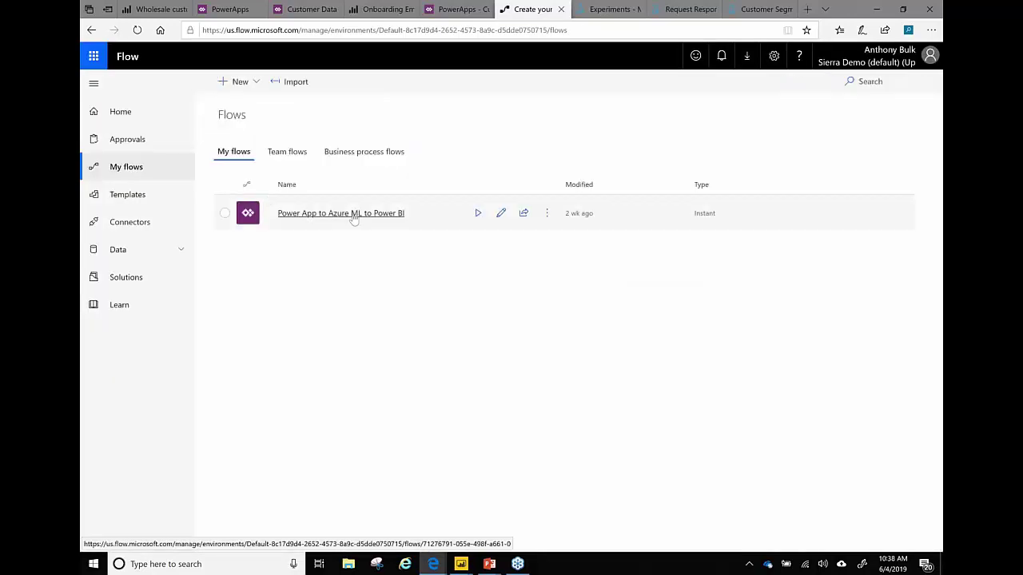
Step: Open the Power App to Azure ML to Power BI flow for editing and expand its Condition step
{"action": "left_click", "coordinate": [353, 215]}
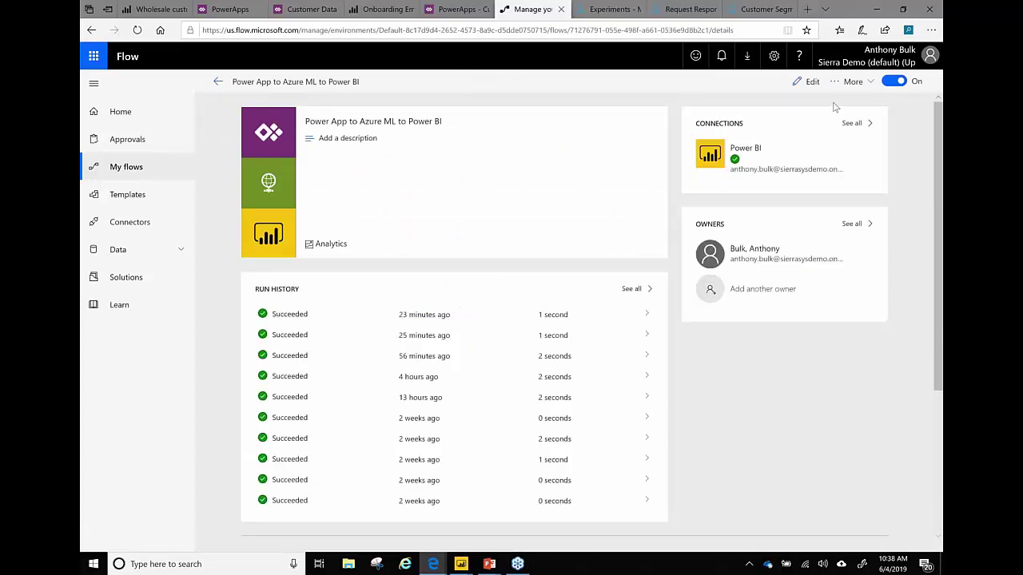
{"action": "left_click", "coordinate": [806, 81]}
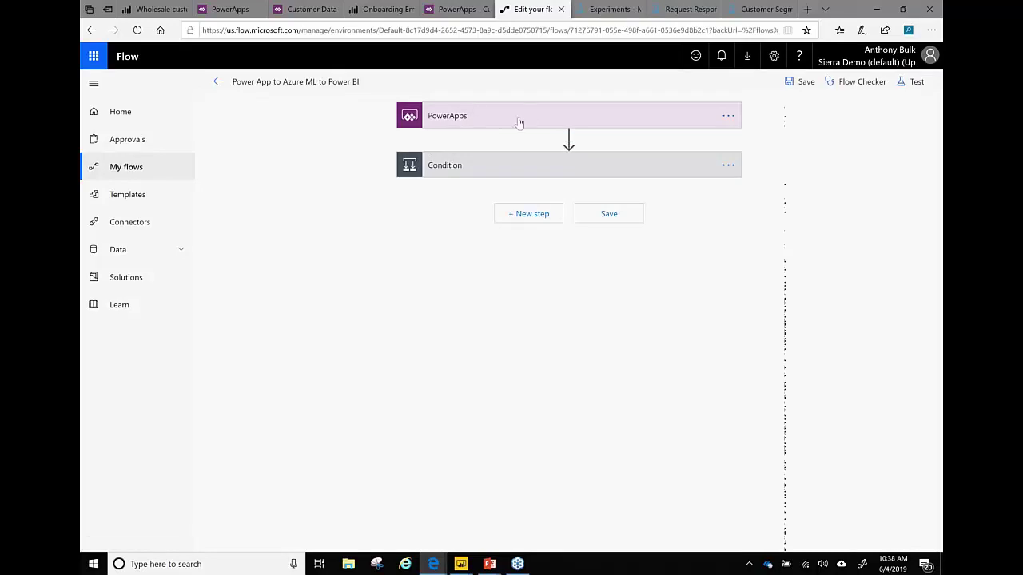
{"action": "left_click", "coordinate": [562, 168]}
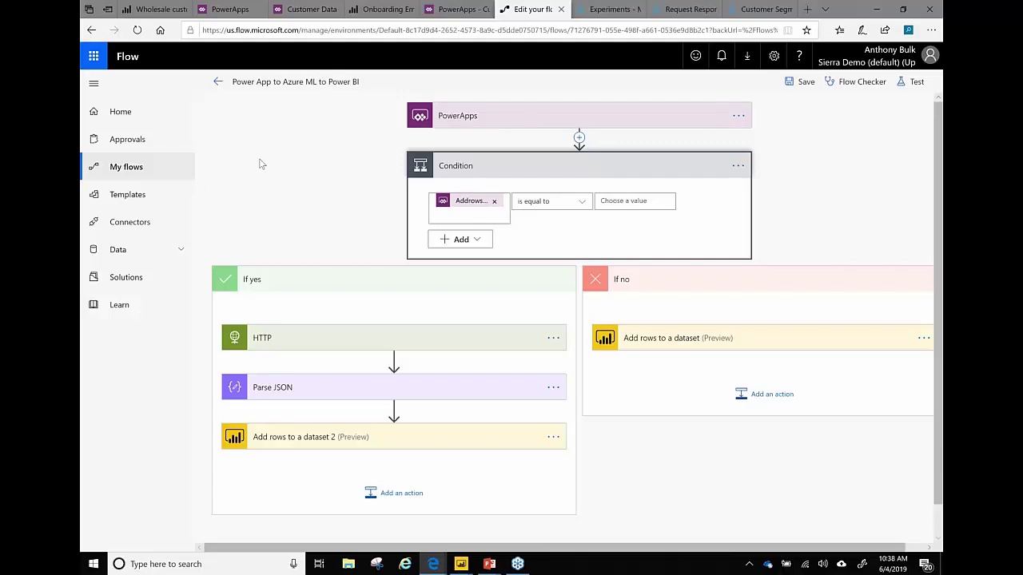
Step: Examine the dynamic content and expression functions available for the Condition's first value without changing it
{"action": "left_click", "coordinate": [475, 205]}
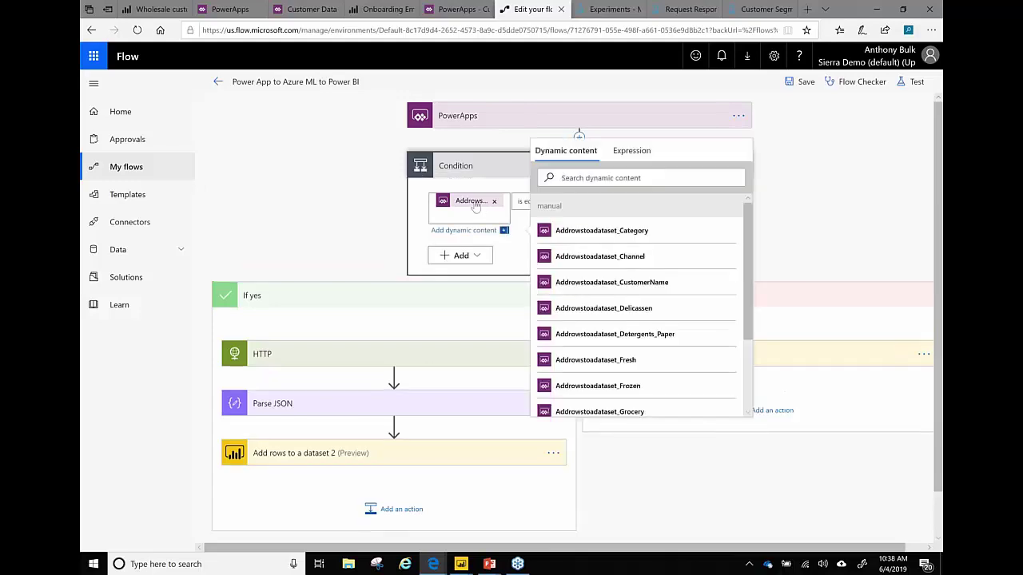
{"action": "left_click", "coordinate": [622, 154]}
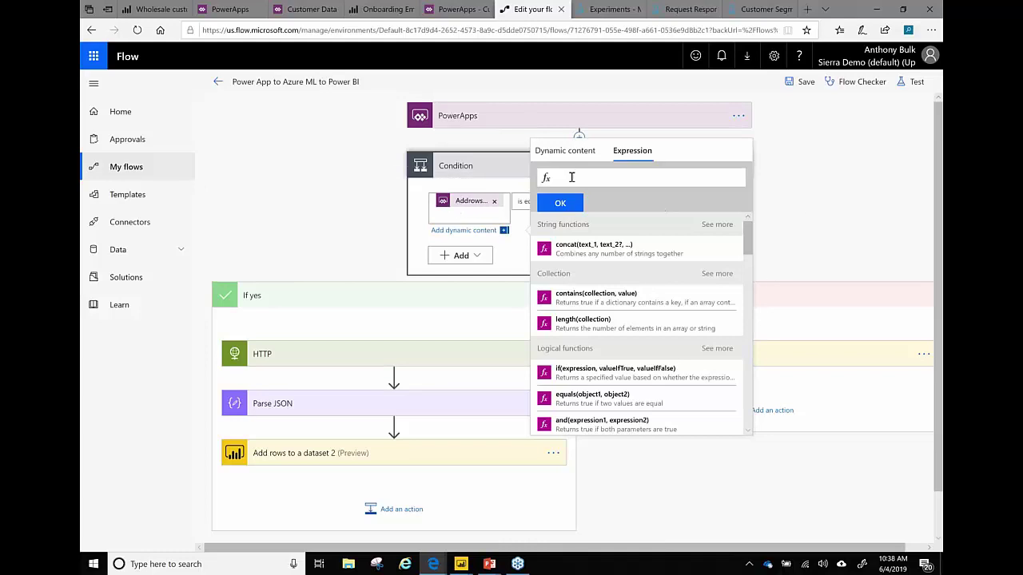
{"action": "left_click", "coordinate": [553, 152]}
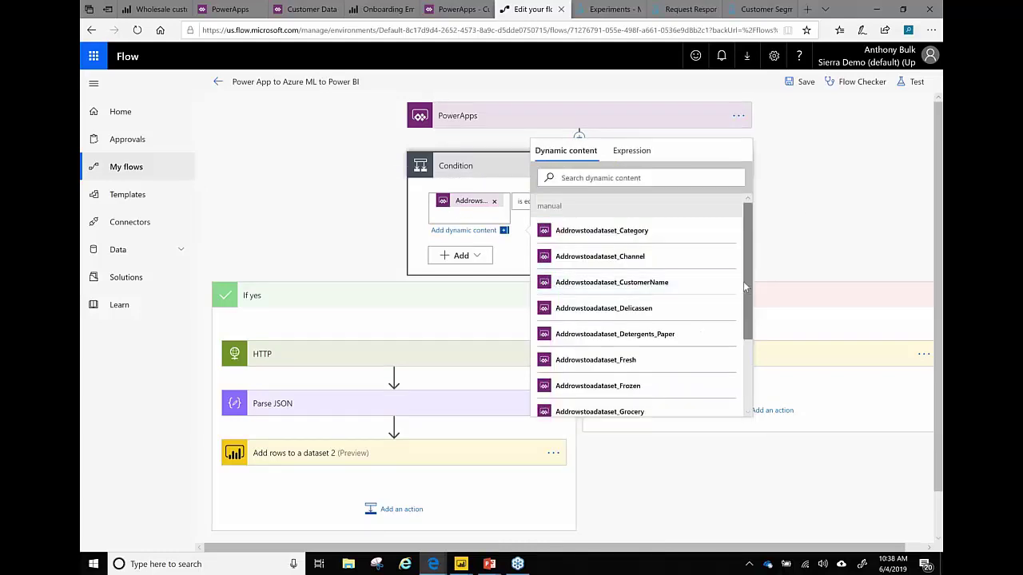
{"action": "left_click_drag", "start_coordinate": [744, 295], "coordinate": [745, 317]}
{"action": "scroll", "coordinate": [745, 317], "scroll_direction": "down", "scroll_amount": 3}
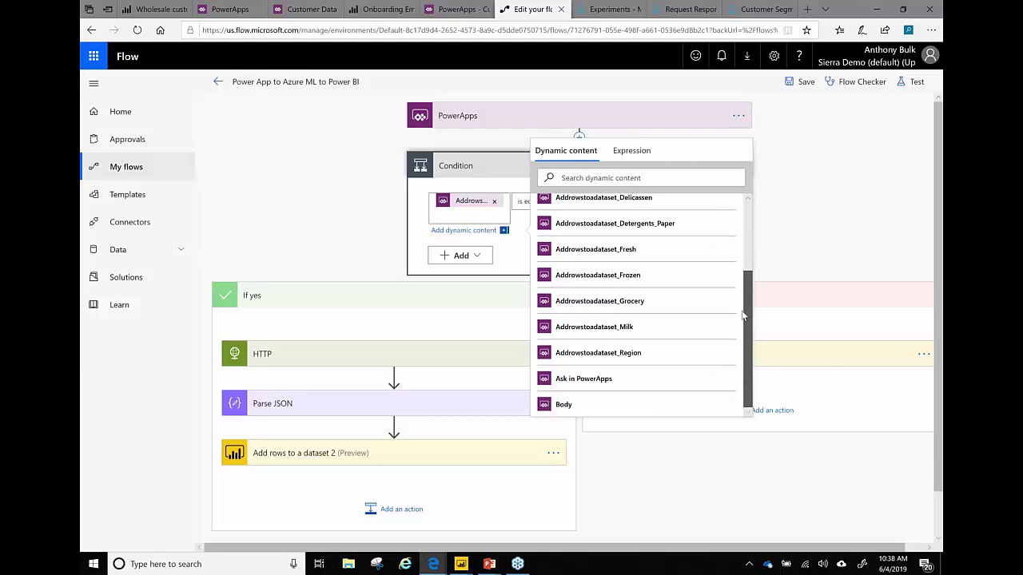
{"action": "scroll", "coordinate": [745, 302], "scroll_direction": "up", "scroll_amount": 5}
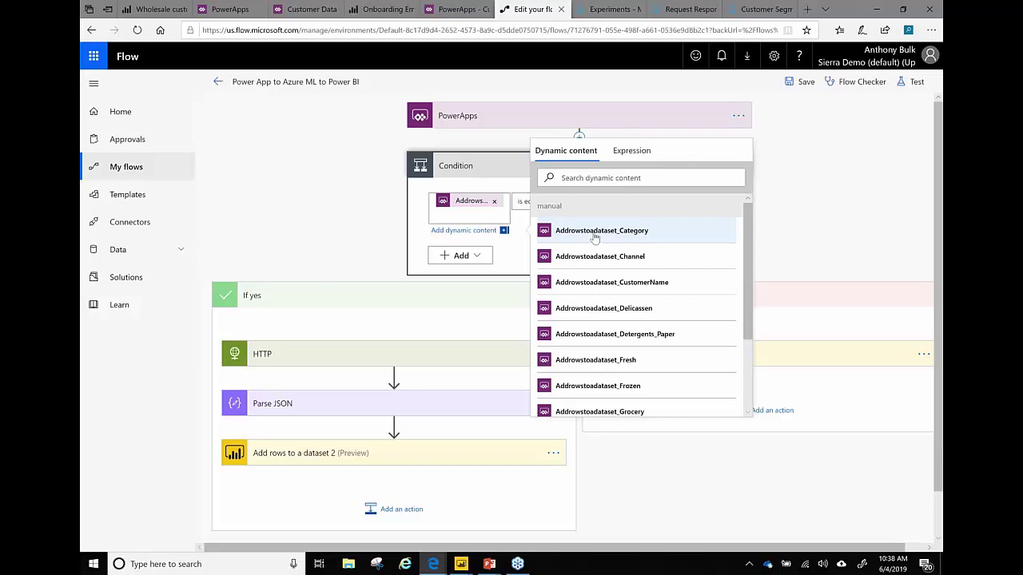
{"action": "left_click", "coordinate": [811, 216]}
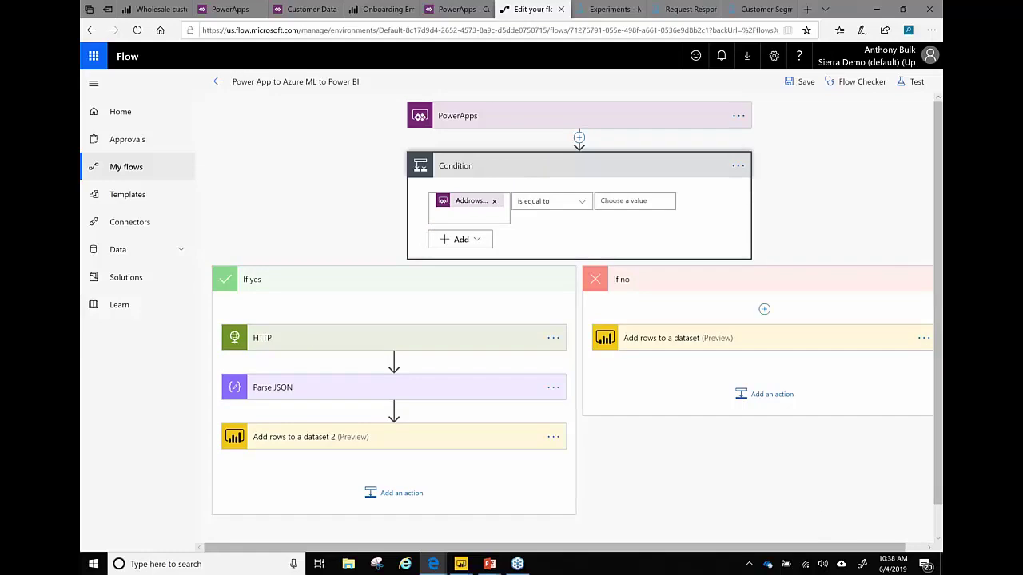
Step: Expand the Add rows to a dataset action in the If no branch and review its field mappings
{"action": "left_click_drag", "start_coordinate": [726, 553], "coordinate": [747, 553]}
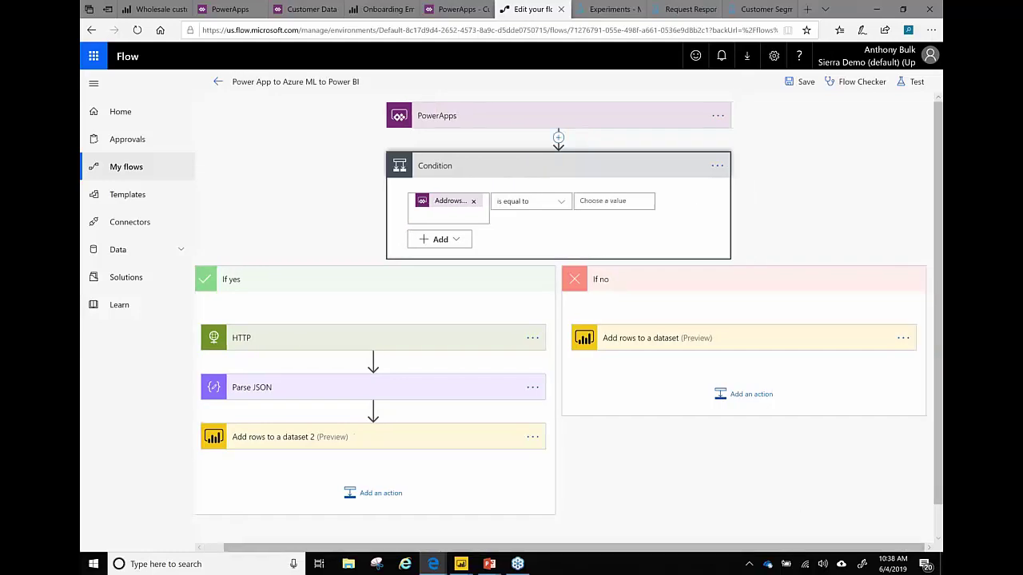
{"action": "left_click", "coordinate": [640, 338]}
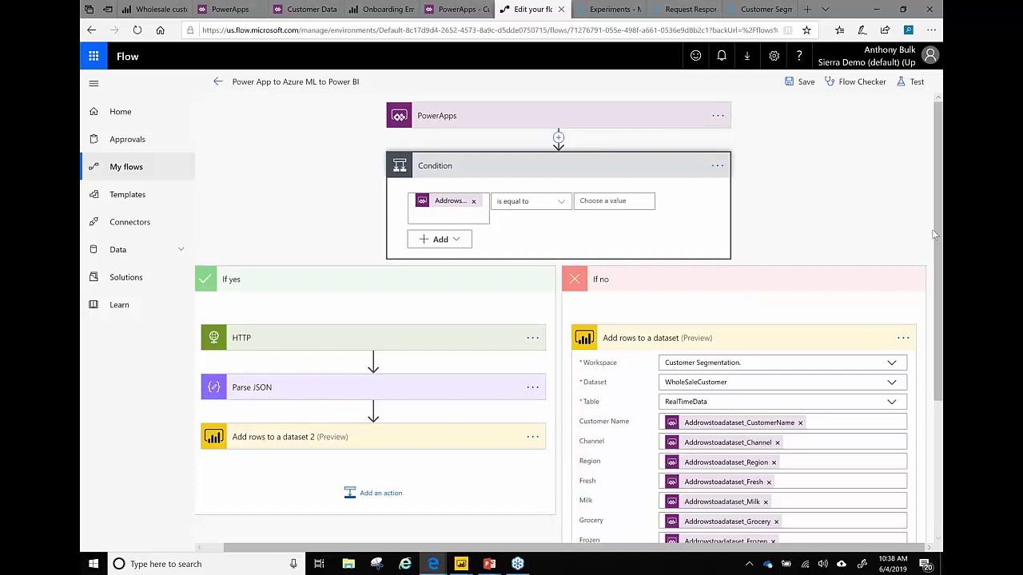
{"action": "scroll", "coordinate": [939, 236], "scroll_direction": "down", "scroll_amount": 2}
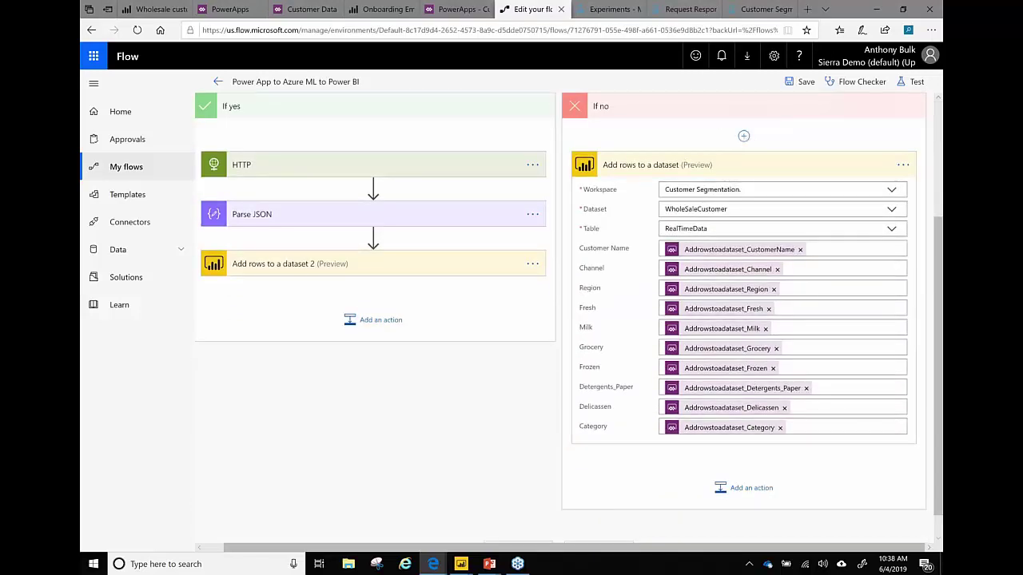
Step: Insert a Power BI Add rows to a dataset action before the existing one in the If no branch, searching for "Power"
{"action": "left_click", "coordinate": [743, 136]}
{"action": "left_click", "coordinate": [730, 153]}
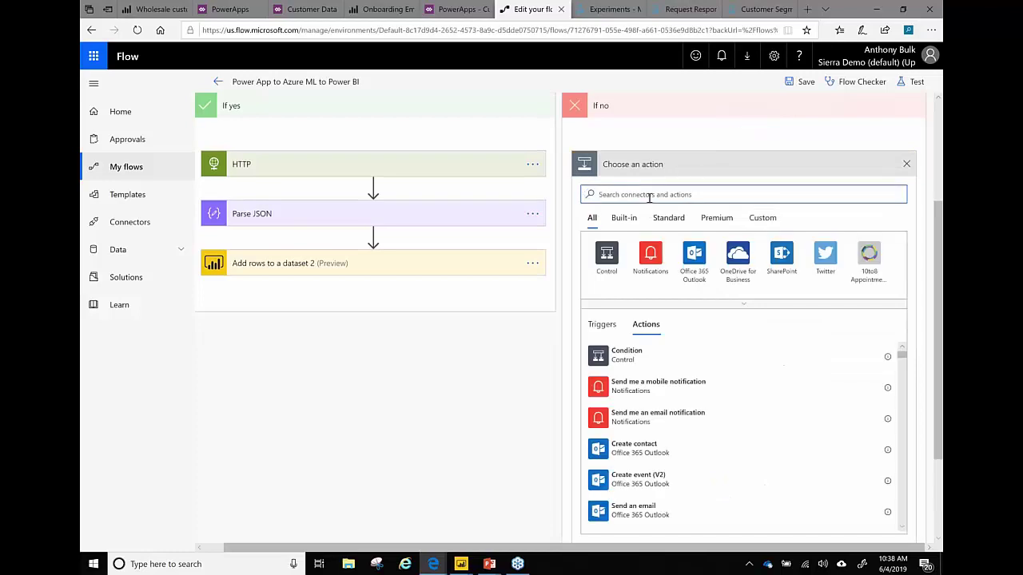
{"action": "type", "text": "Power"}
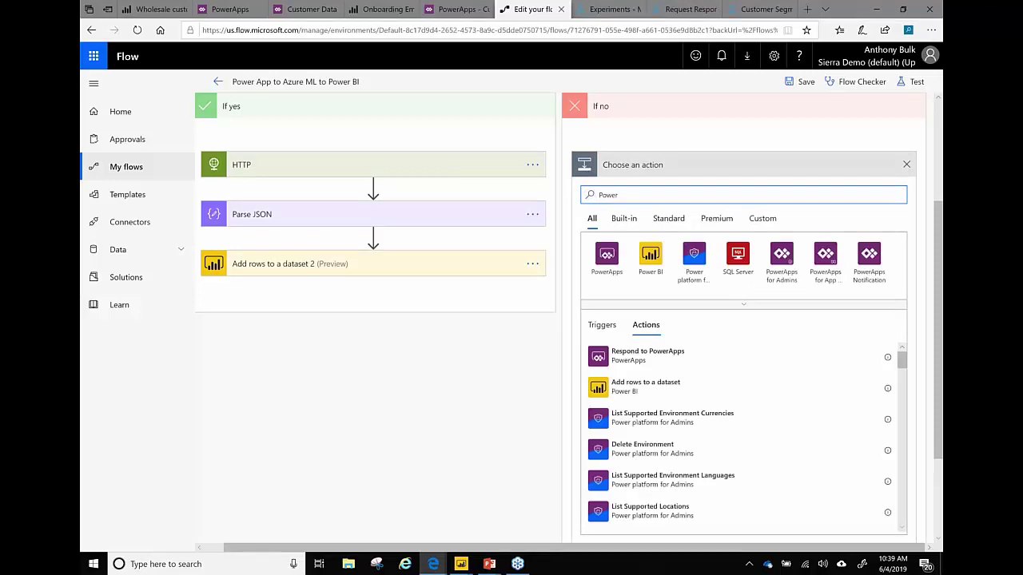
{"action": "left_click", "coordinate": [638, 391]}
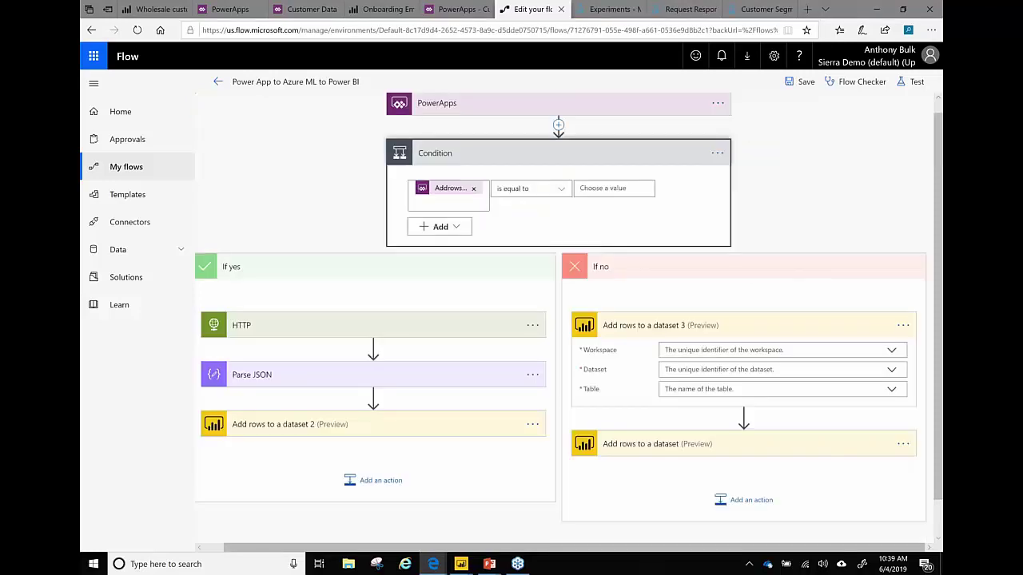
Step: Set the new action's workspace to Customer Segmentation, dataset to WholeSaleCustomer and table to RealTimeData
{"action": "left_click", "coordinate": [892, 353]}
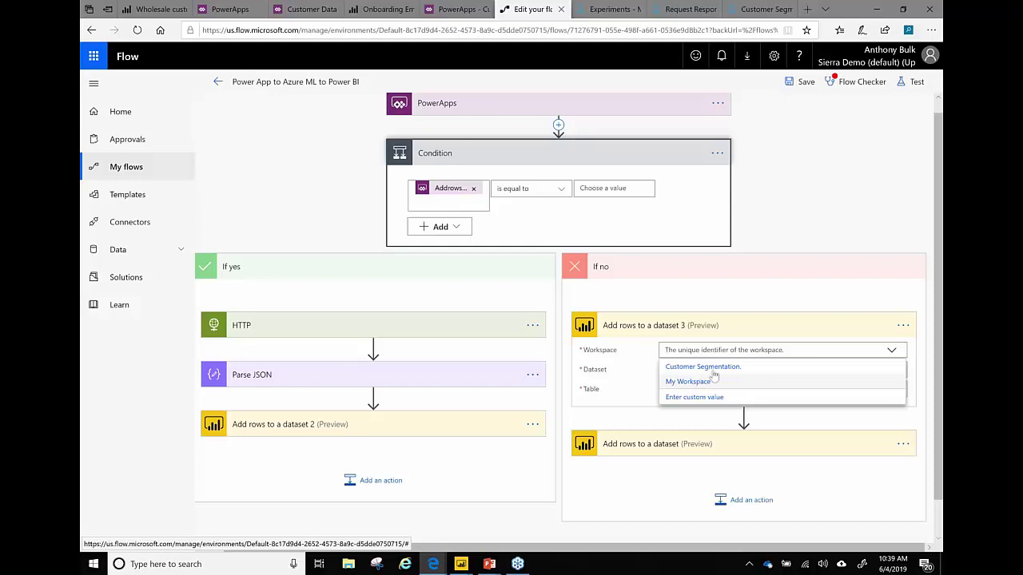
{"action": "left_click", "coordinate": [724, 369]}
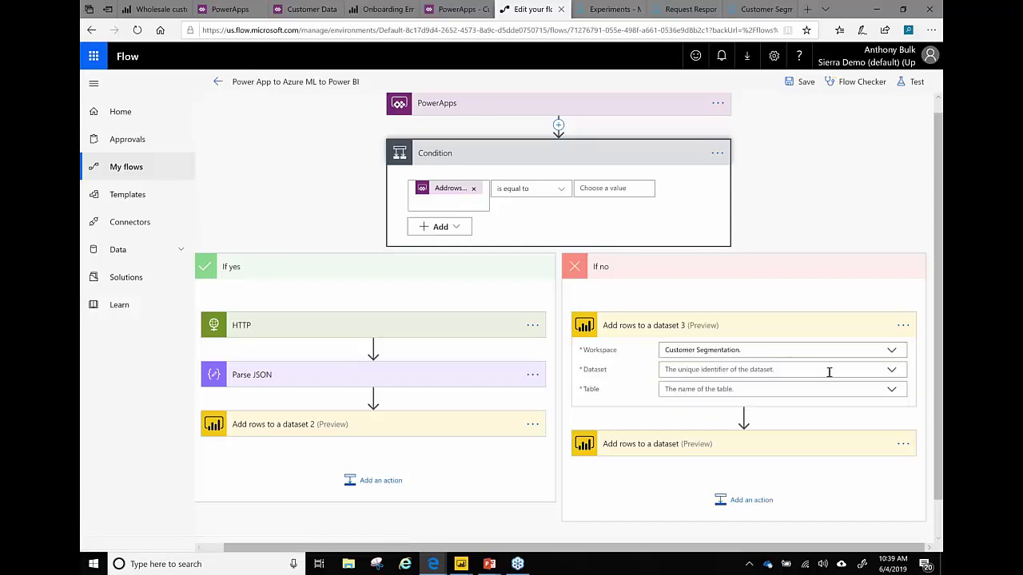
{"action": "left_click", "coordinate": [892, 371]}
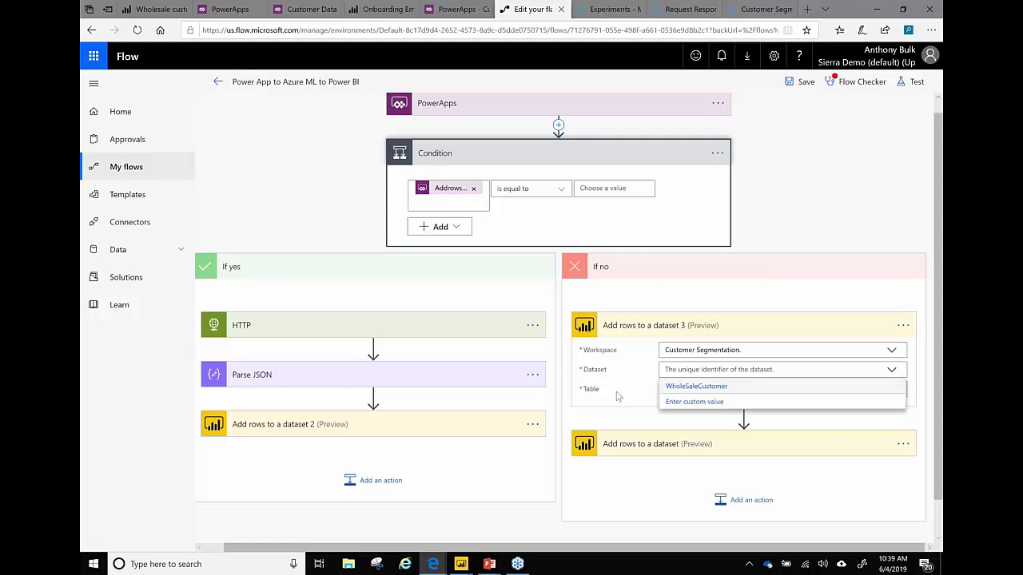
{"action": "left_click", "coordinate": [676, 387]}
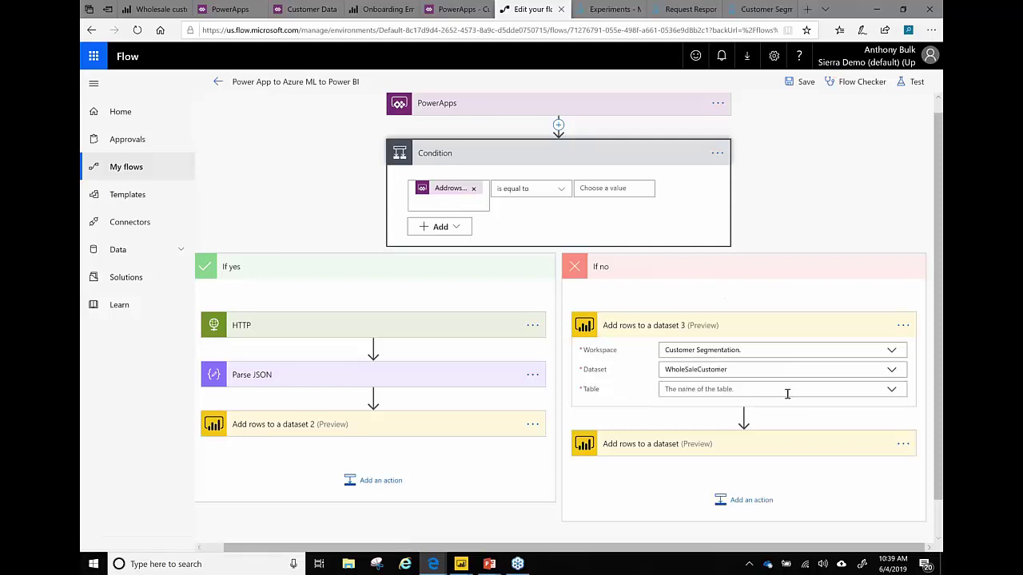
{"action": "left_click", "coordinate": [897, 397]}
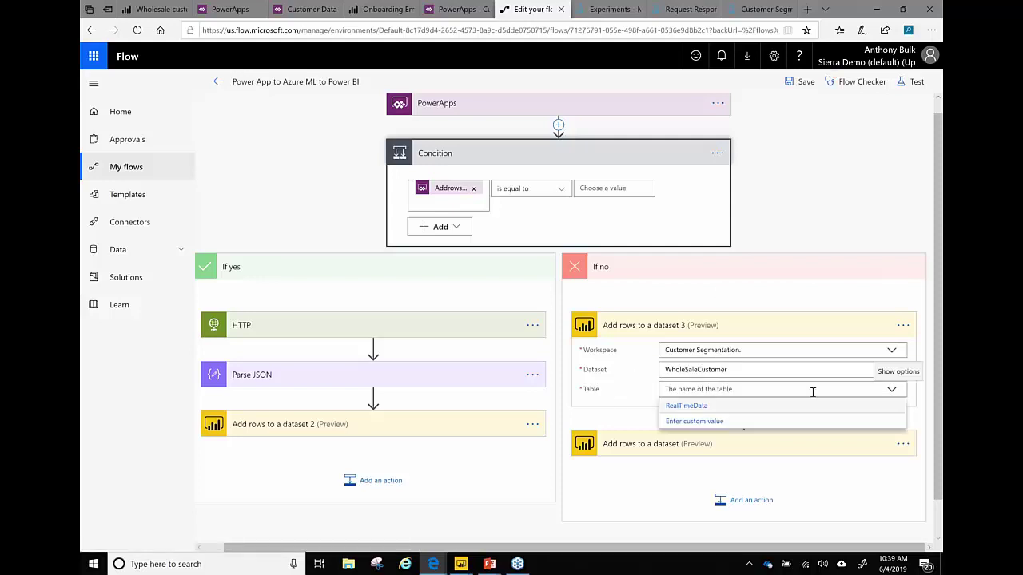
{"action": "left_click", "coordinate": [695, 406]}
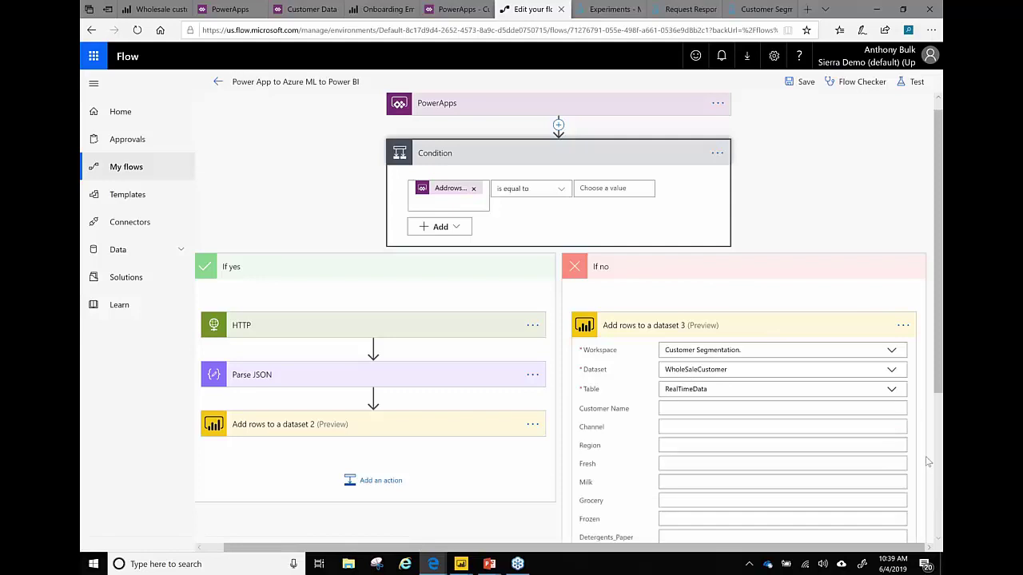
Step: Map the new action's Customer Name to the dynamic content Addrowstoadataset_CustomerName and look through the remaining PowerApps fields
{"action": "scroll", "coordinate": [937, 385], "scroll_direction": "down", "scroll_amount": 2}
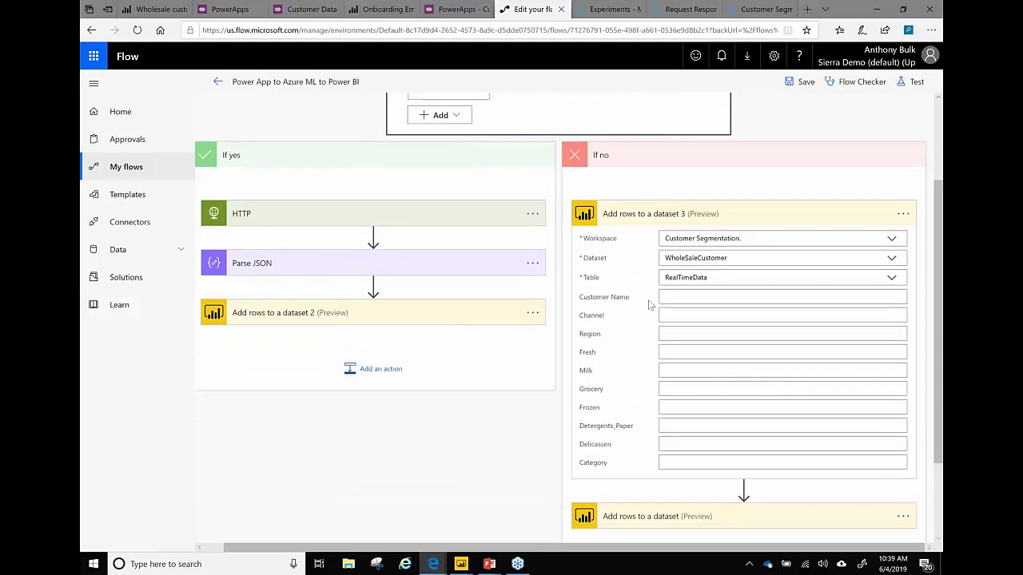
{"action": "left_click", "coordinate": [710, 297]}
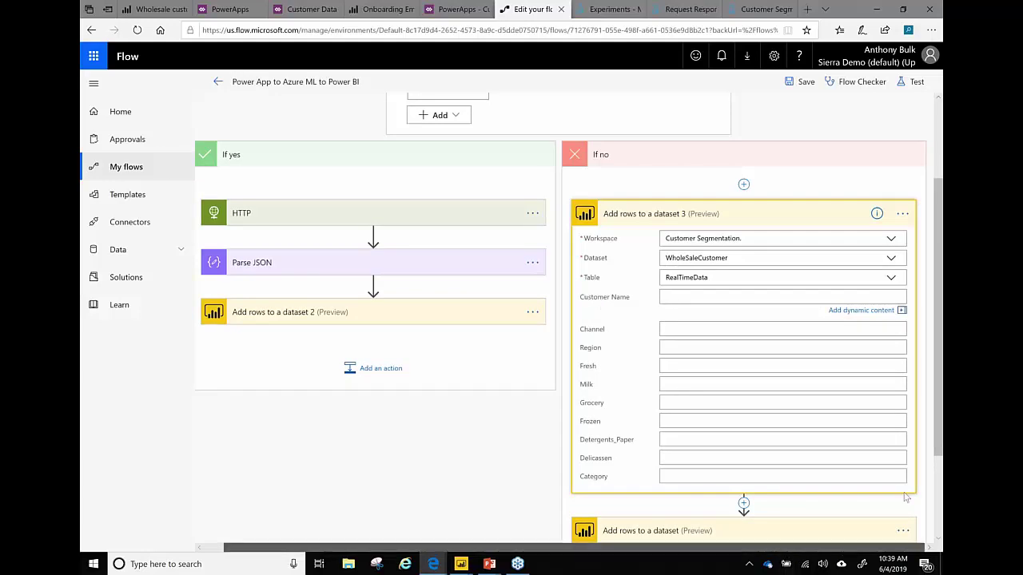
{"action": "left_click", "coordinate": [849, 314]}
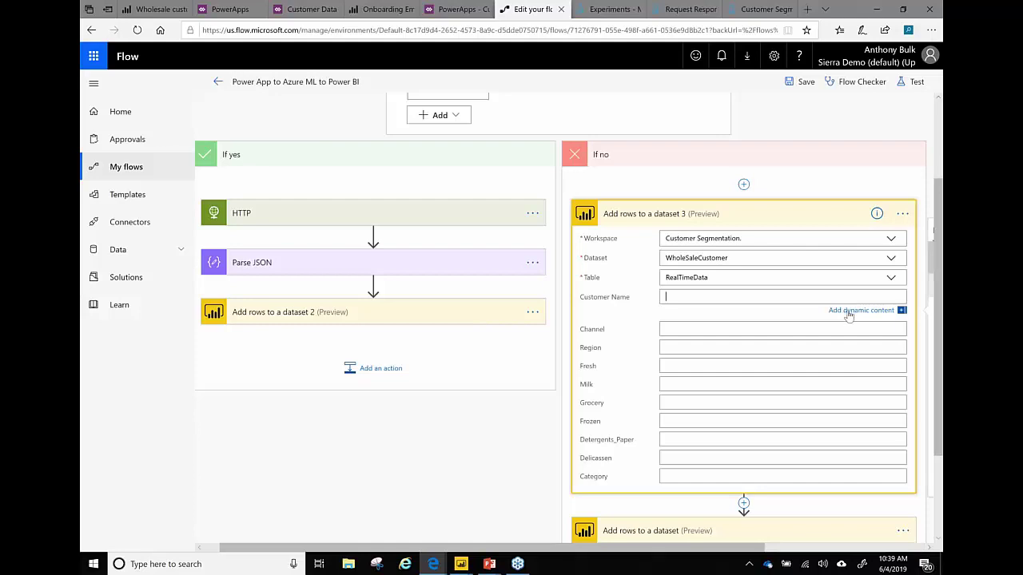
{"action": "left_click", "coordinate": [848, 312]}
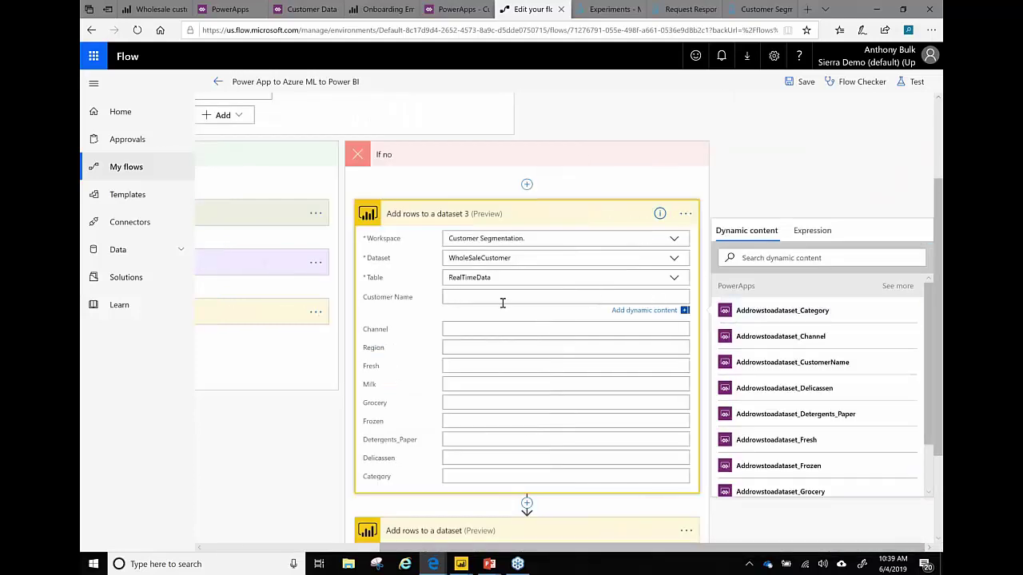
{"action": "left_click", "coordinate": [825, 364]}
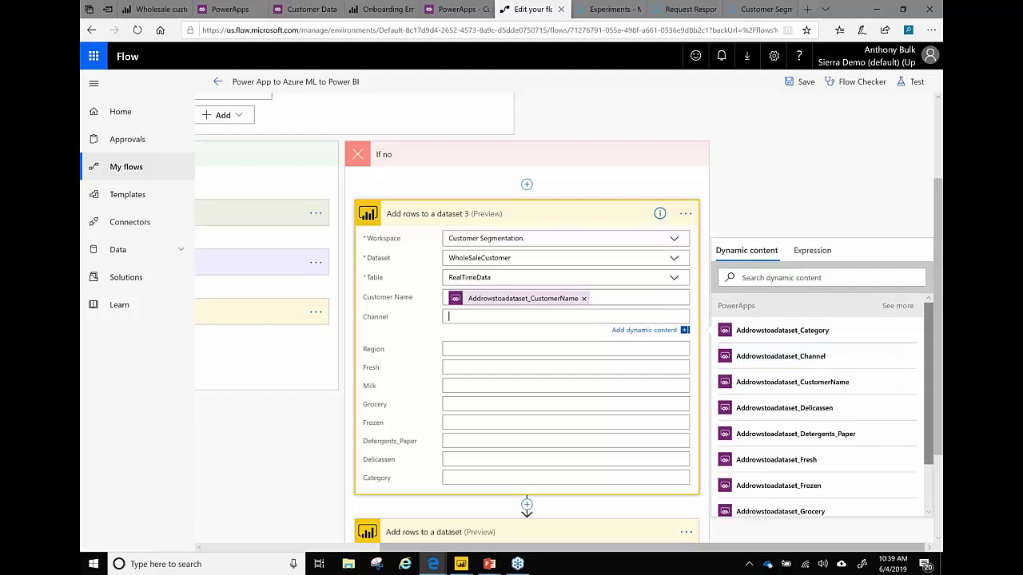
{"action": "left_click_drag", "start_coordinate": [927, 430], "coordinate": [924, 473]}
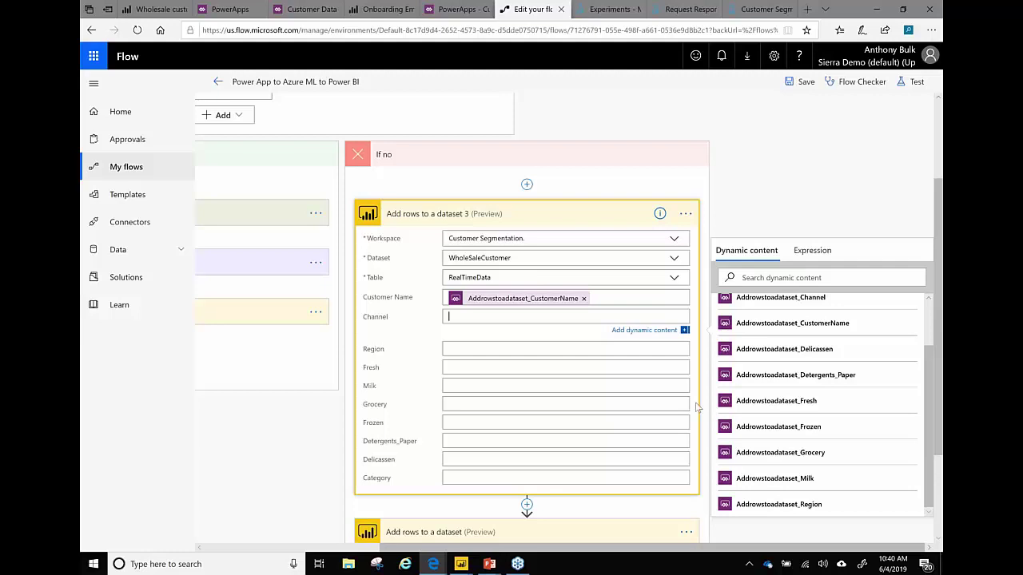
Step: Collapse the new Add rows to a dataset 3 action and review the field mappings of the existing action below it
{"action": "left_click", "coordinate": [851, 182]}
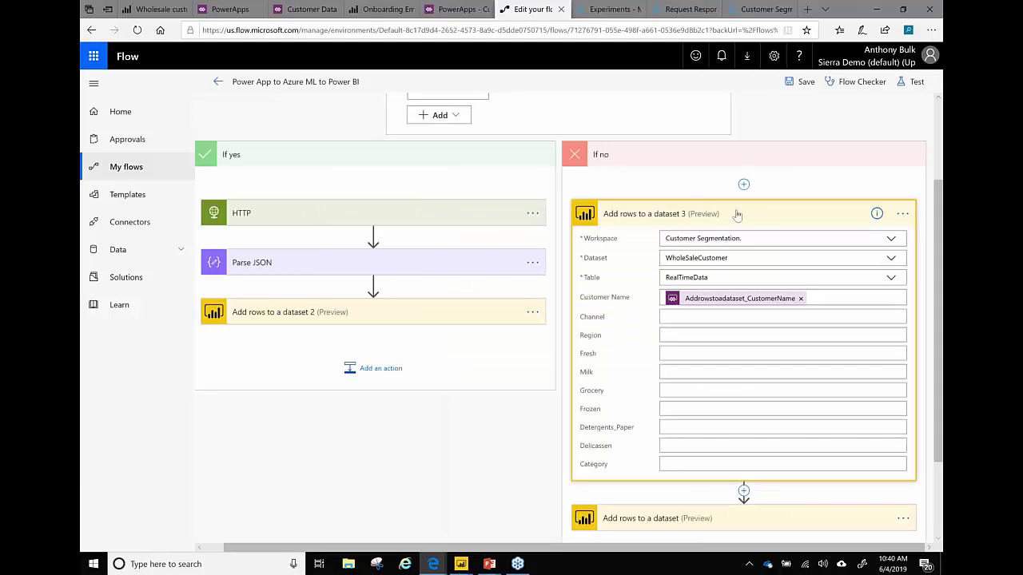
{"action": "left_click", "coordinate": [737, 214]}
{"action": "left_click", "coordinate": [879, 354]}
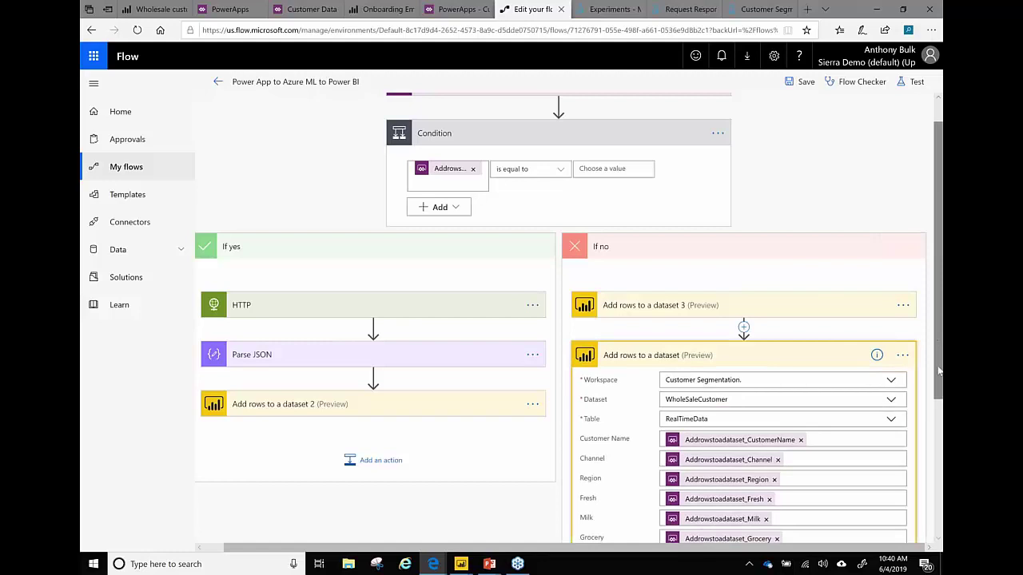
{"action": "scroll", "coordinate": [938, 352], "scroll_direction": "down", "scroll_amount": 3}
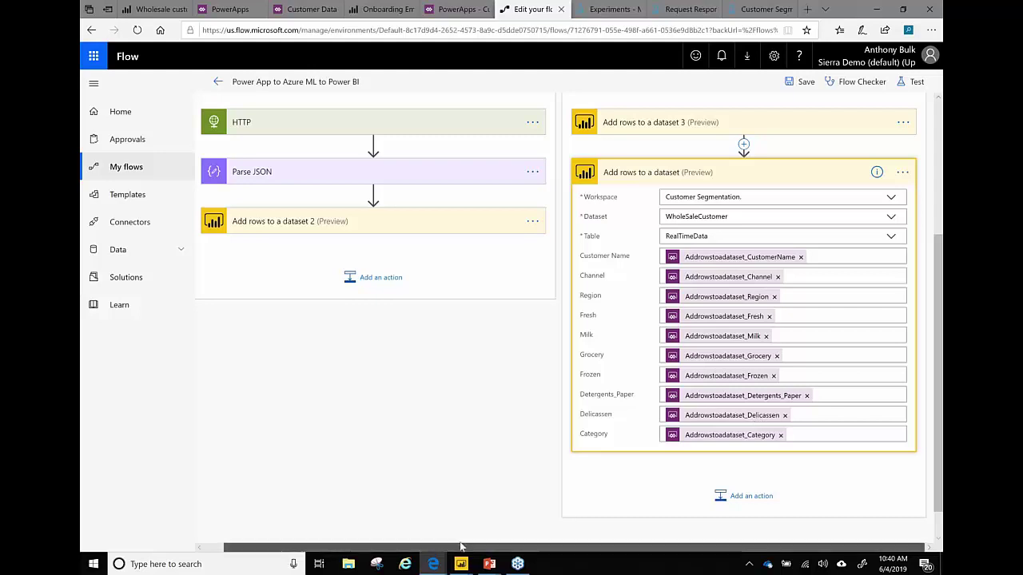
Step: Expand the HTTP action in the If yes branch and compare its URI with the Request URI in the API documentation
{"action": "left_click_drag", "start_coordinate": [460, 547], "coordinate": [402, 481]}
{"action": "scroll", "coordinate": [402, 481], "scroll_direction": "up", "scroll_amount": 3}
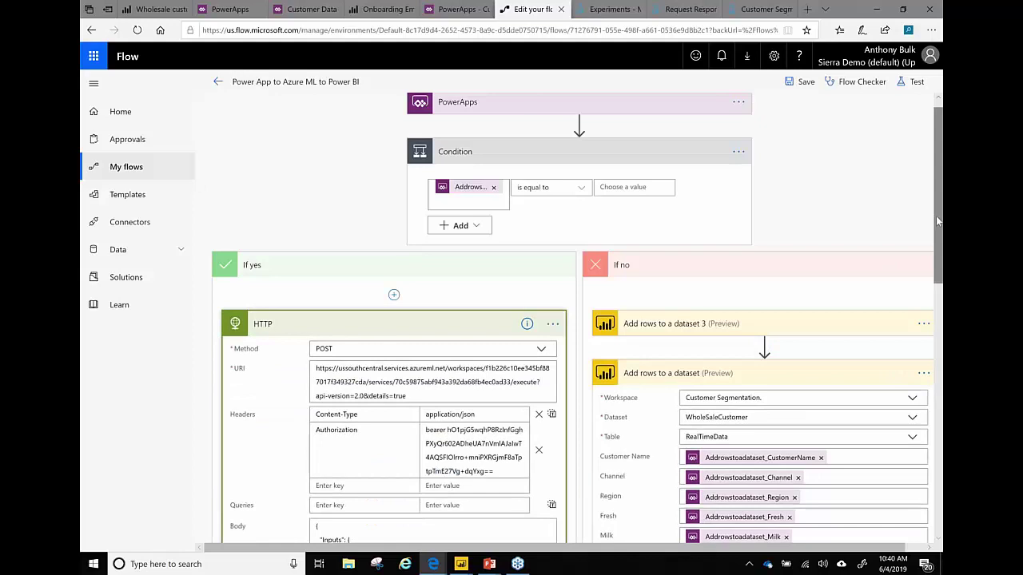
{"action": "scroll", "coordinate": [935, 215], "scroll_direction": "down", "scroll_amount": 3}
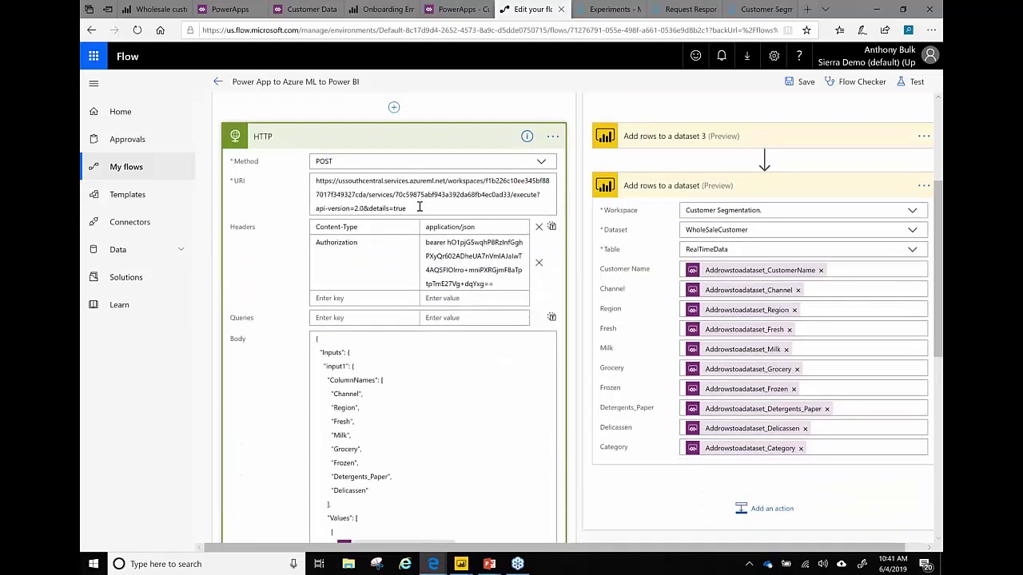
{"action": "triple_click", "coordinate": [393, 206]}
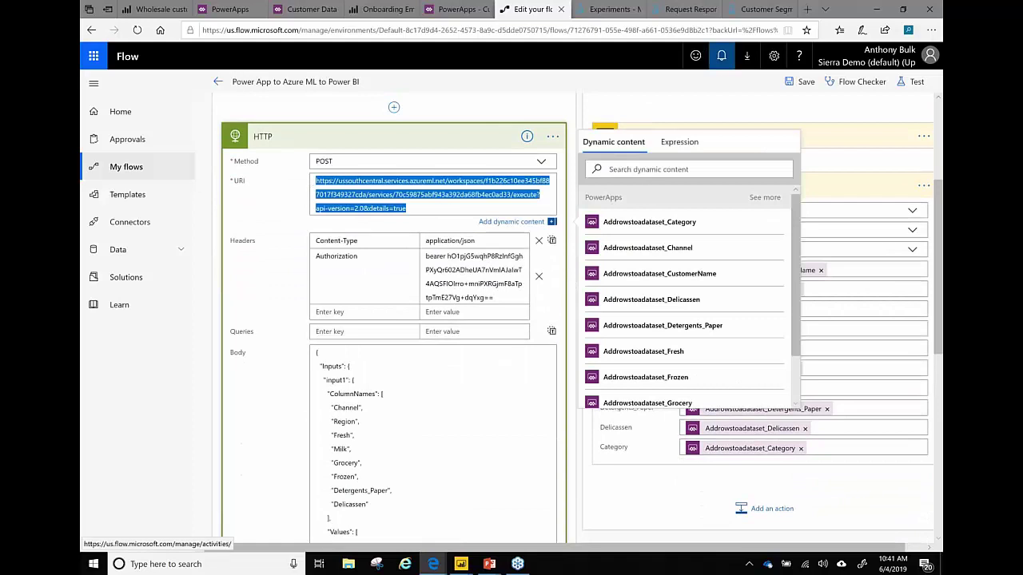
{"action": "left_click", "coordinate": [684, 10]}
{"action": "left_click", "coordinate": [302, 347]}
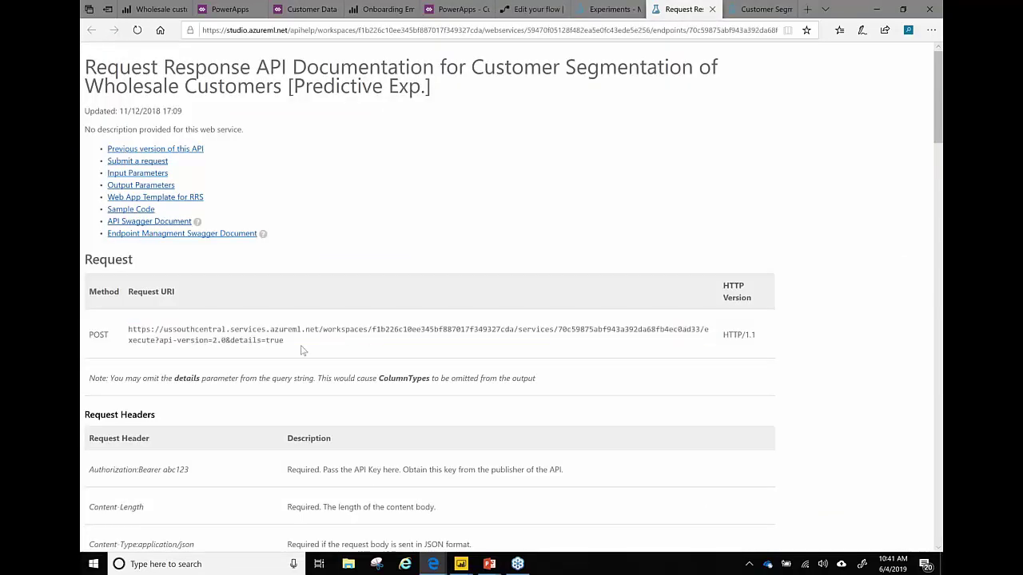
{"action": "left_click_drag", "start_coordinate": [284, 342], "coordinate": [106, 335]}
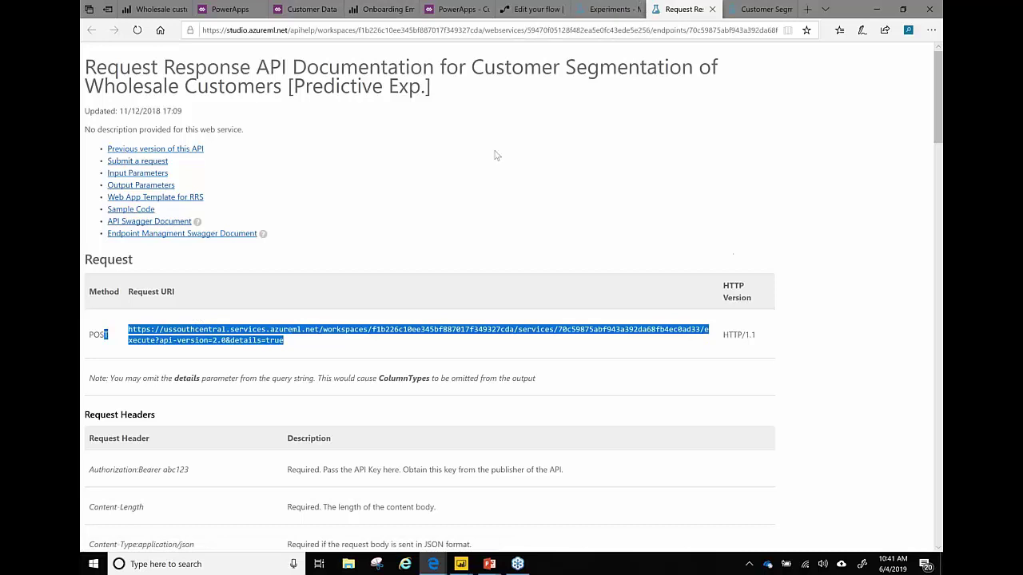
{"action": "left_click", "coordinate": [230, 9]}
{"action": "left_click", "coordinate": [535, 9]}
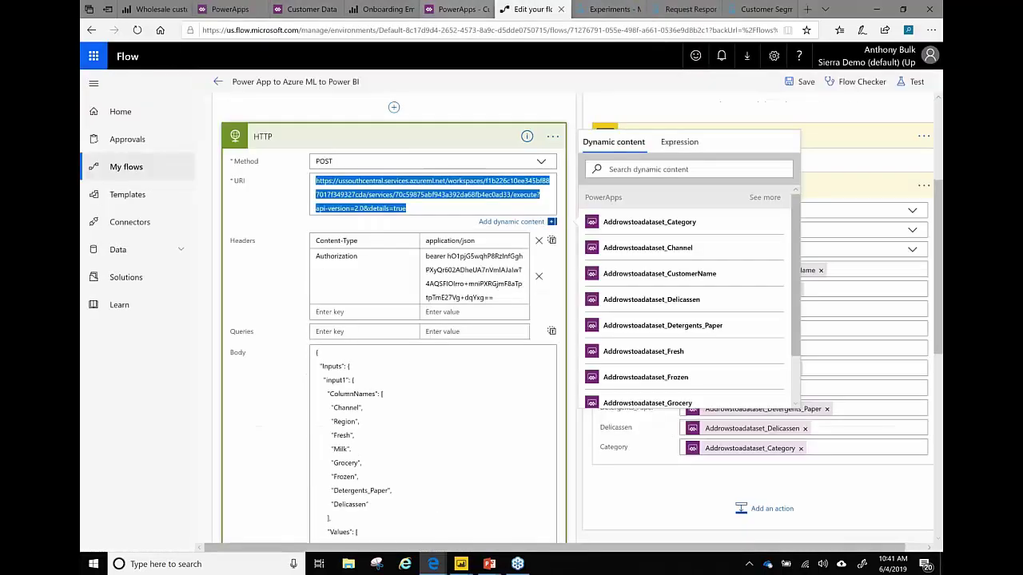
Step: Examine the HTTP action's Authorization header and highlight the column names section of its request body
{"action": "left_click", "coordinate": [428, 257]}
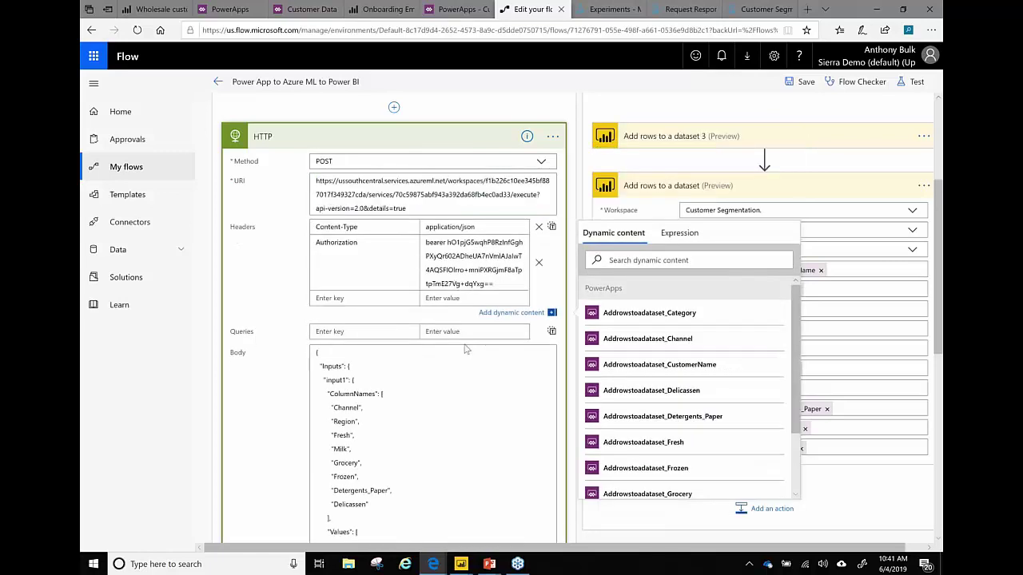
{"action": "scroll", "coordinate": [466, 349], "scroll_direction": "down", "scroll_amount": 4}
{"action": "scroll", "coordinate": [466, 349], "scroll_direction": "up", "scroll_amount": 2}
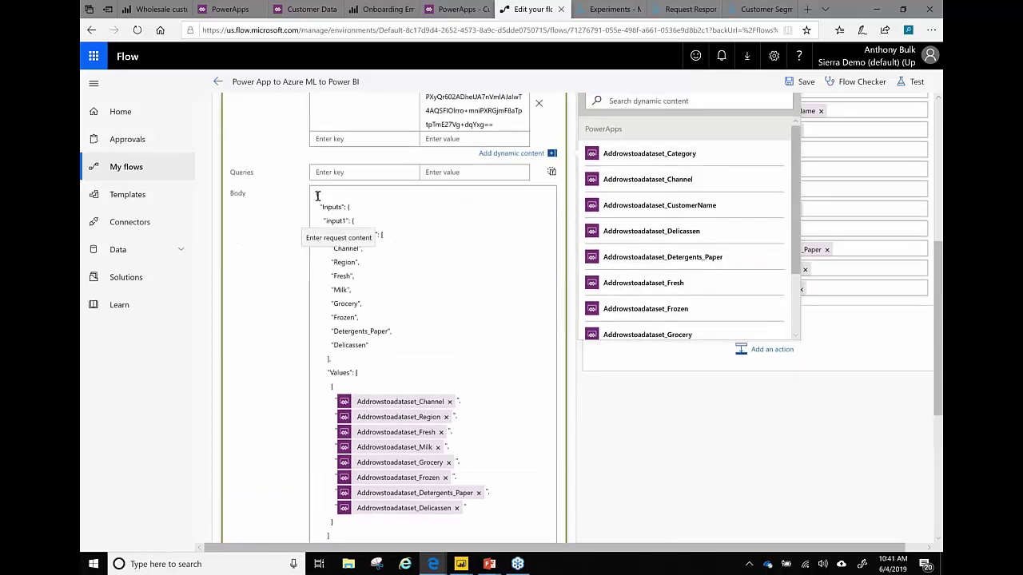
{"action": "left_click_drag", "start_coordinate": [317, 193], "coordinate": [392, 332]}
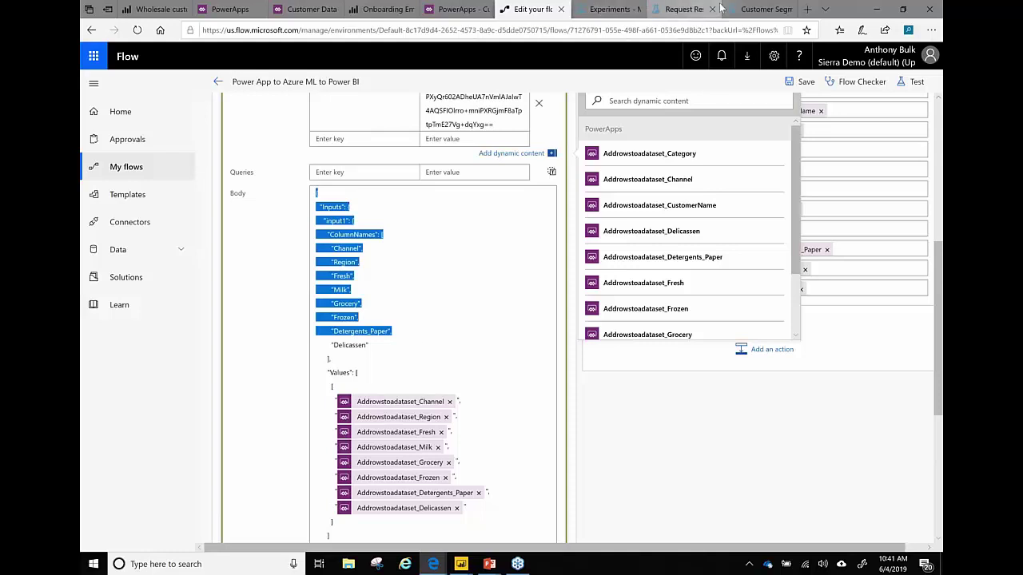
Step: Find the sample request body in the API documentation and highlight its full JSON and both sets of placeholder values
{"action": "left_click", "coordinate": [611, 8]}
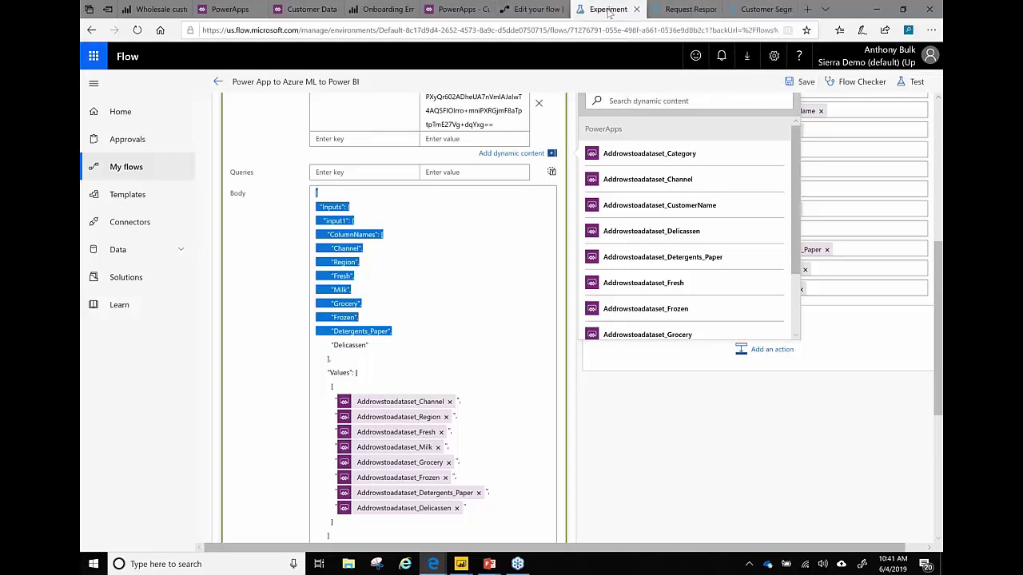
{"action": "left_click", "coordinate": [686, 9]}
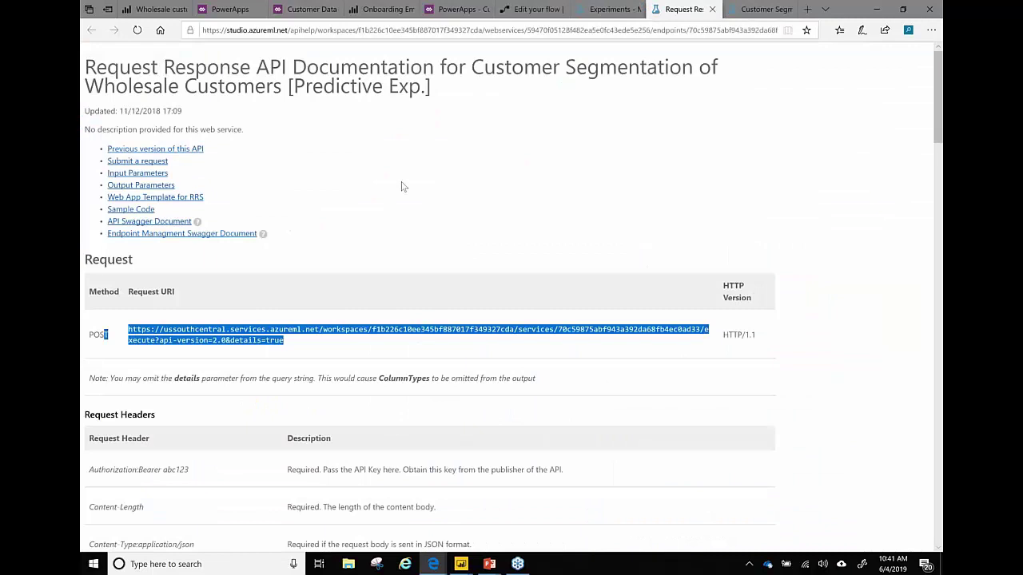
{"action": "scroll", "coordinate": [402, 186], "scroll_direction": "down", "scroll_amount": 5}
{"action": "scroll", "coordinate": [96, 69], "scroll_direction": "down", "scroll_amount": 2}
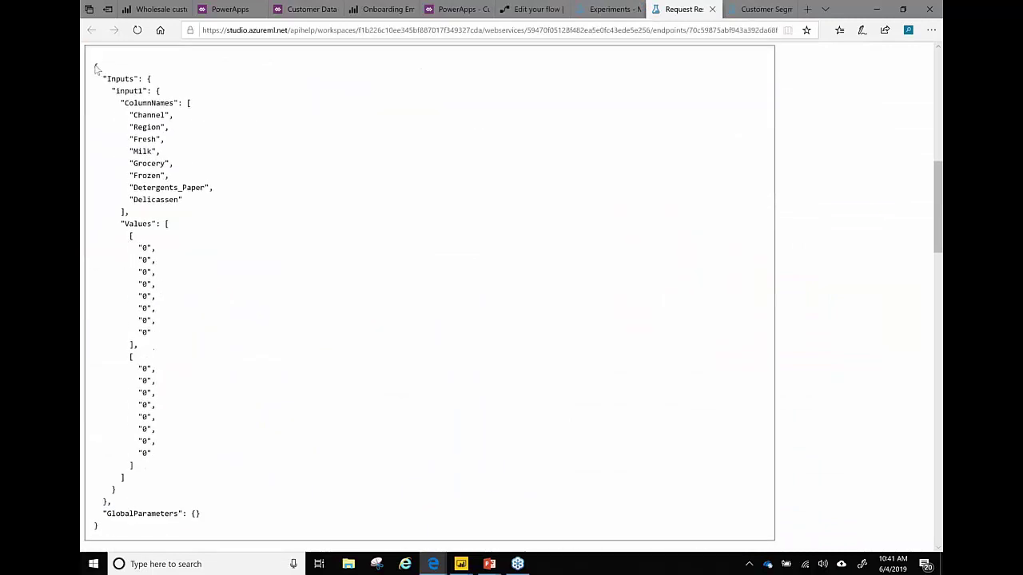
{"action": "left_click_drag", "start_coordinate": [95, 68], "coordinate": [229, 523]}
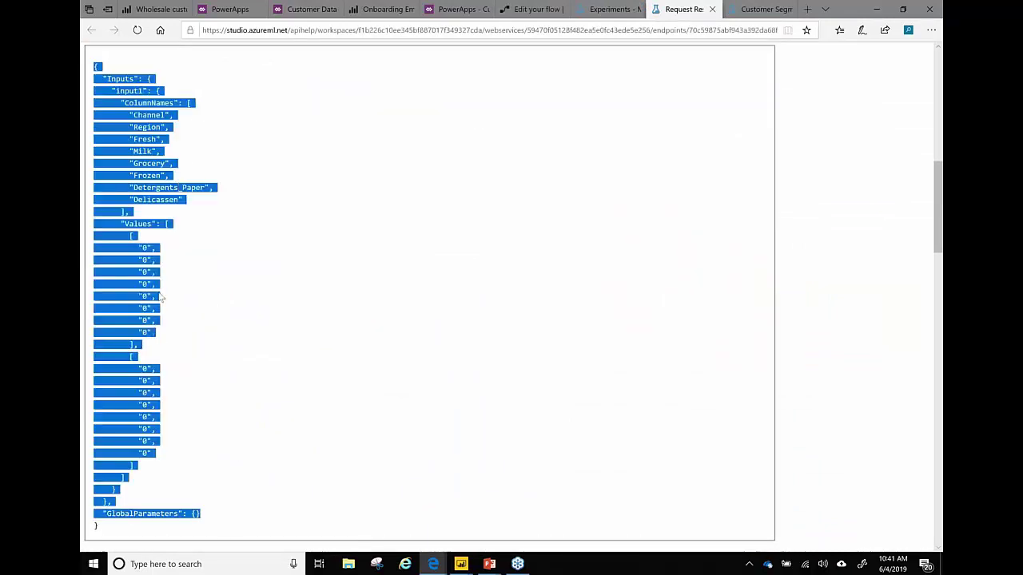
{"action": "left_click_drag", "start_coordinate": [160, 470], "coordinate": [83, 357]}
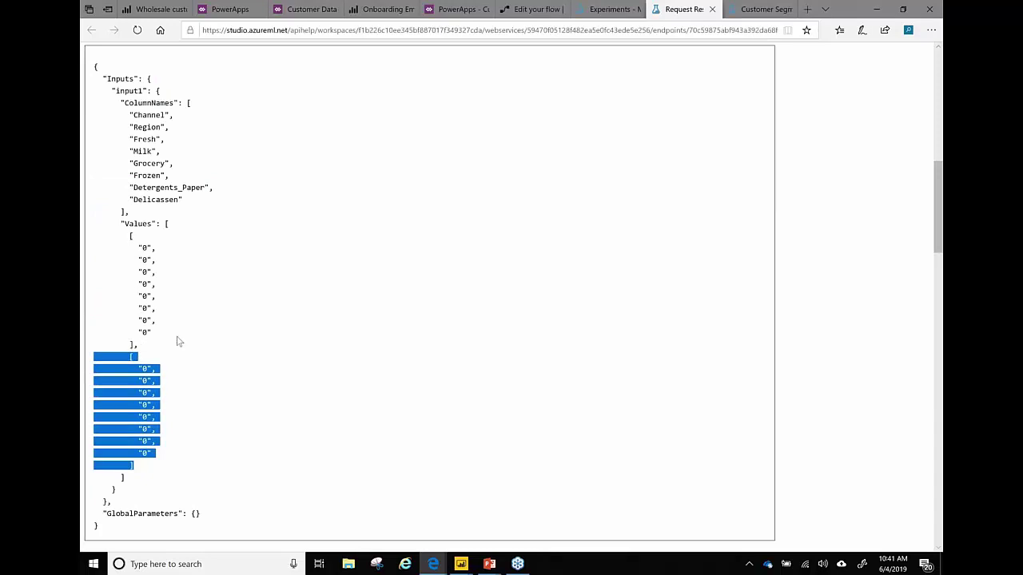
{"action": "left_click_drag", "start_coordinate": [159, 335], "coordinate": [83, 253]}
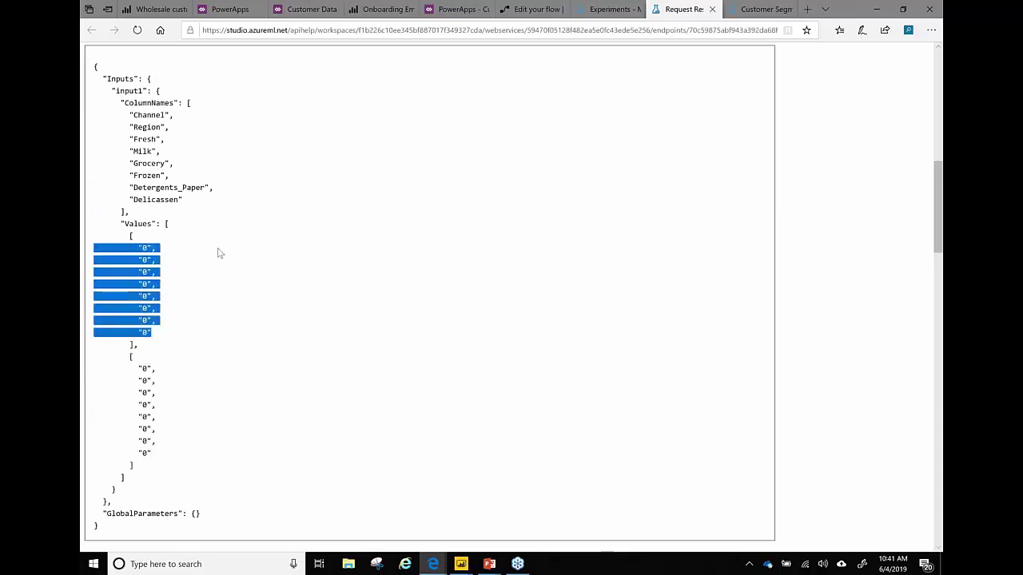
Step: Return to the flow, review the PowerApps dynamic values in the HTTP request body, and collapse the HTTP action
{"action": "left_click", "coordinate": [535, 9]}
{"action": "scroll", "coordinate": [463, 386], "scroll_direction": "down", "scroll_amount": 5}
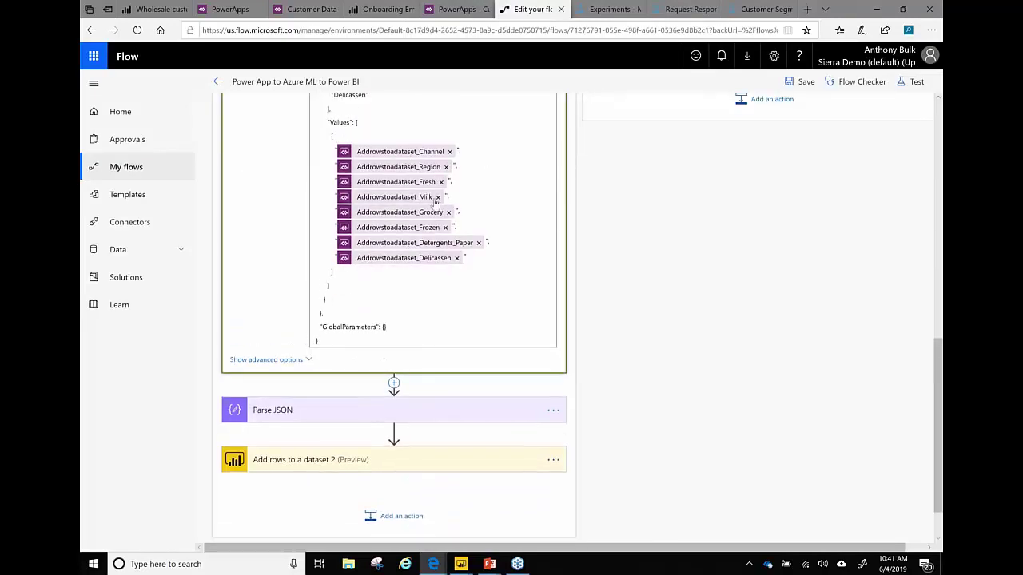
{"action": "left_click", "coordinate": [548, 248]}
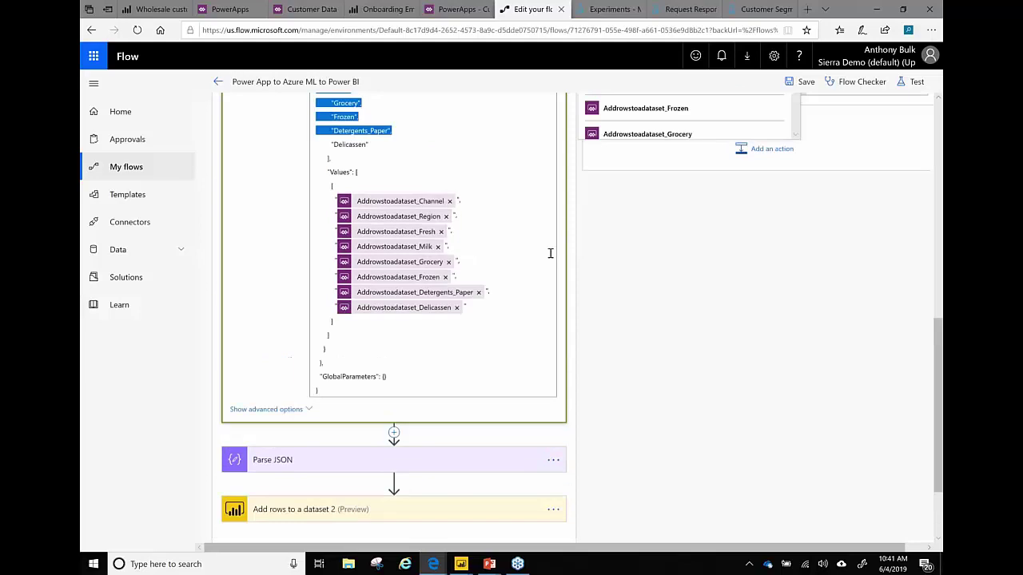
{"action": "scroll", "coordinate": [530, 230], "scroll_direction": "down", "scroll_amount": 2}
{"action": "scroll", "coordinate": [529, 231], "scroll_direction": "up", "scroll_amount": 5}
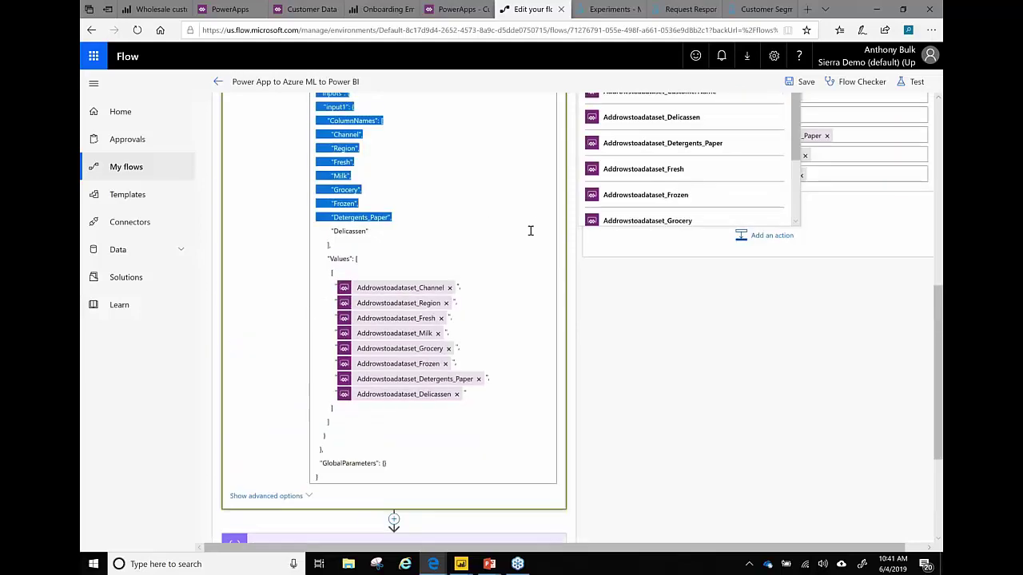
{"action": "scroll", "coordinate": [530, 235], "scroll_direction": "up", "scroll_amount": 2}
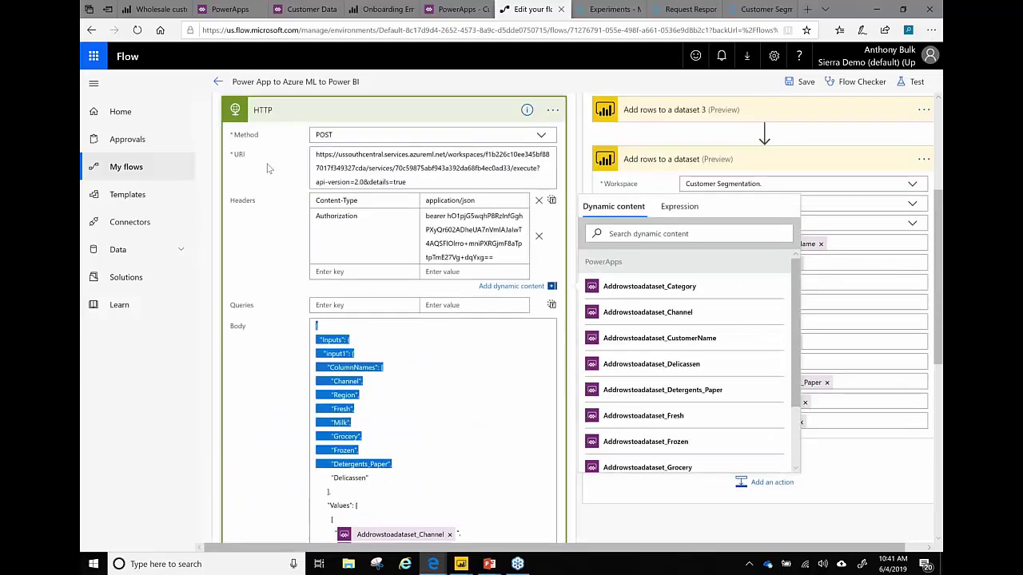
{"action": "left_click", "coordinate": [379, 112]}
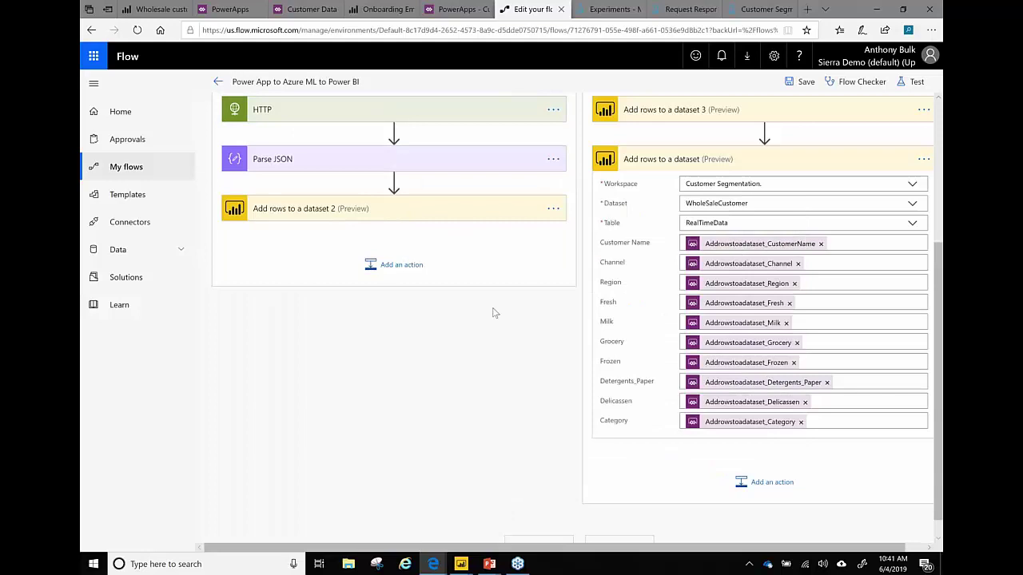
Step: Expand the Parse JSON action in the If yes branch and examine its content and schema
{"action": "left_click", "coordinate": [337, 163]}
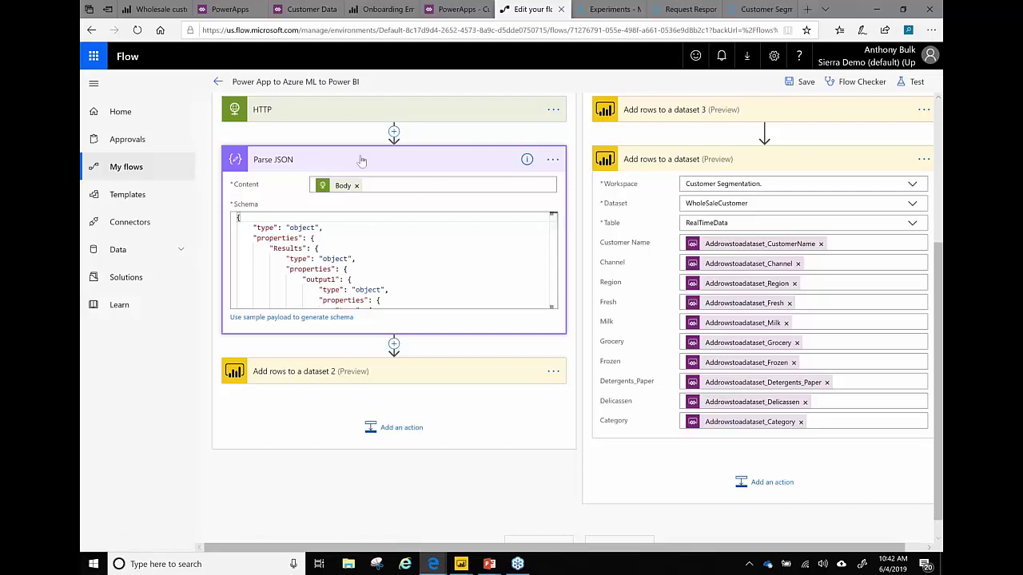
{"action": "left_click", "coordinate": [393, 131]}
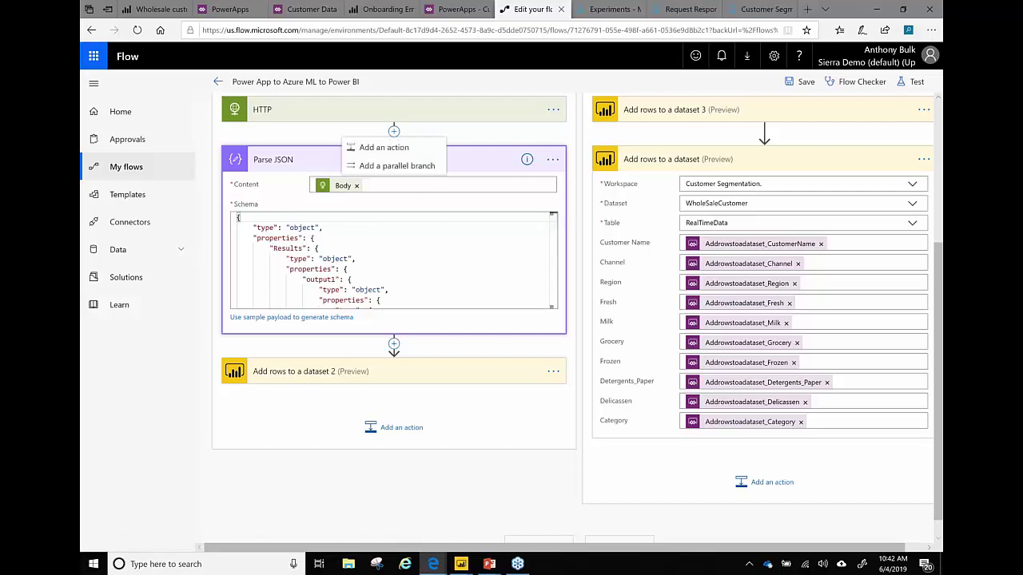
{"action": "left_click", "coordinate": [474, 165]}
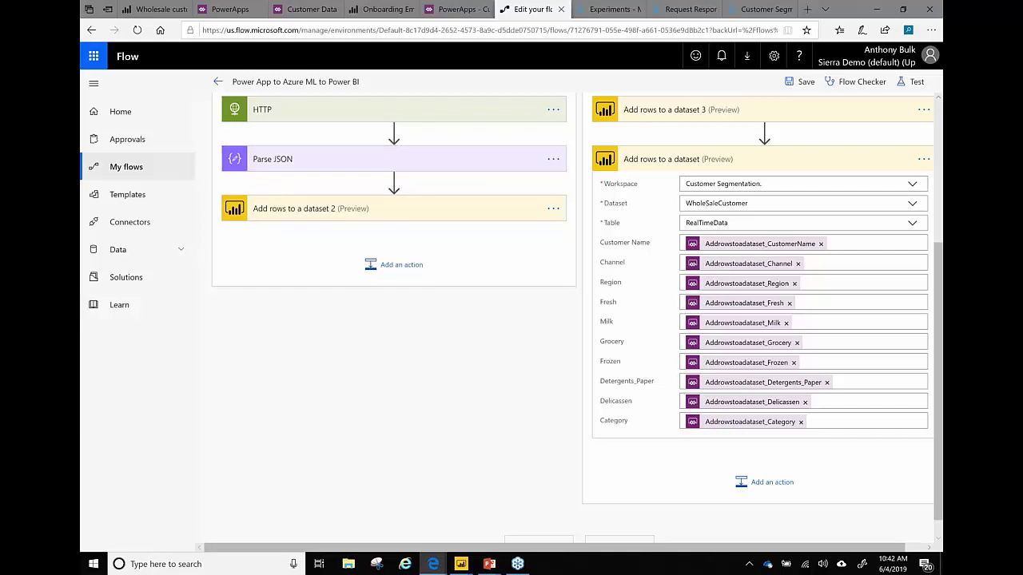
{"action": "left_click", "coordinate": [485, 163]}
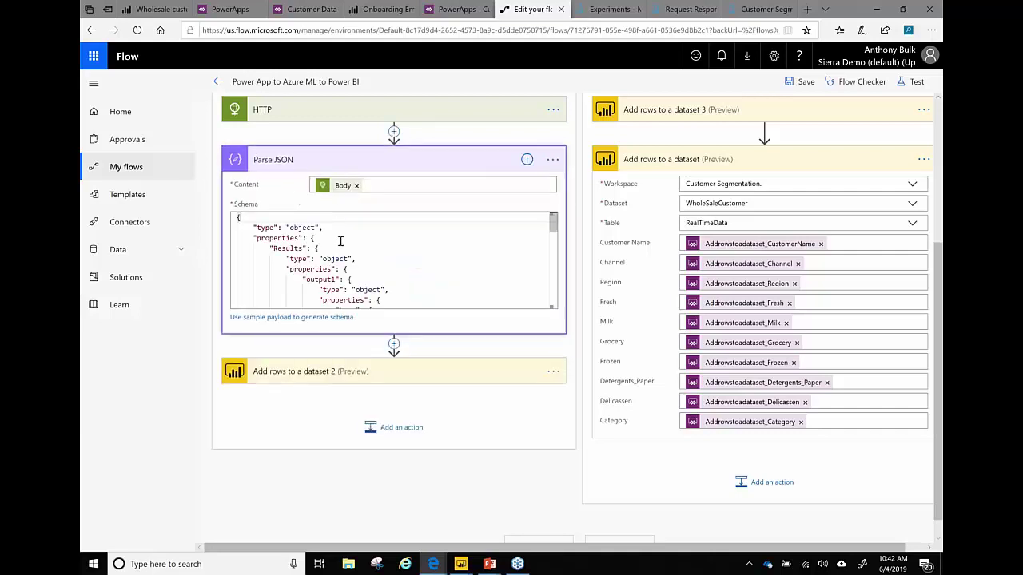
Step: Open Parse JSON's sample payload dialog and highlight the complete Sample Response JSON in the API documentation
{"action": "left_click", "coordinate": [300, 317]}
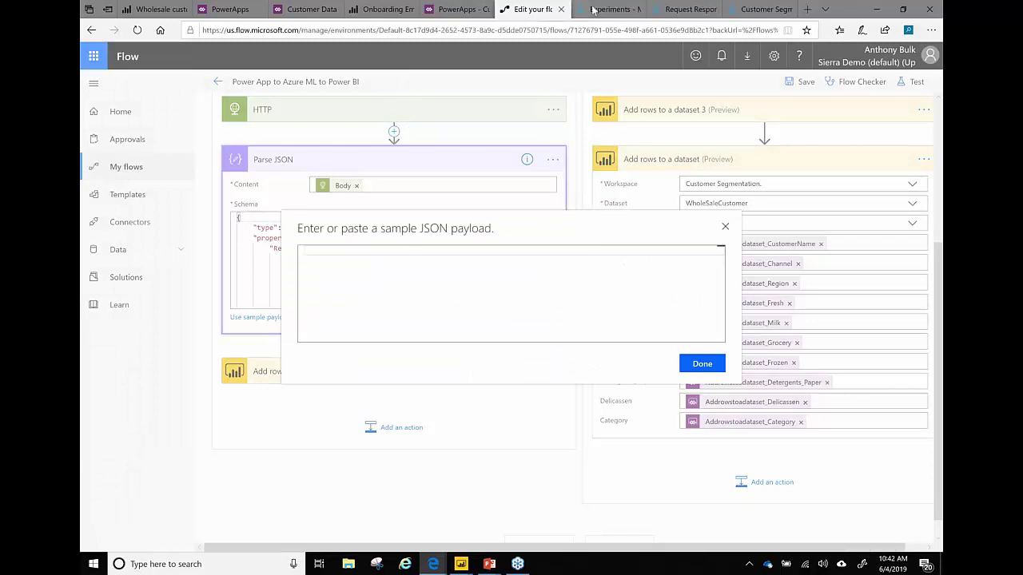
{"action": "left_click", "coordinate": [672, 11]}
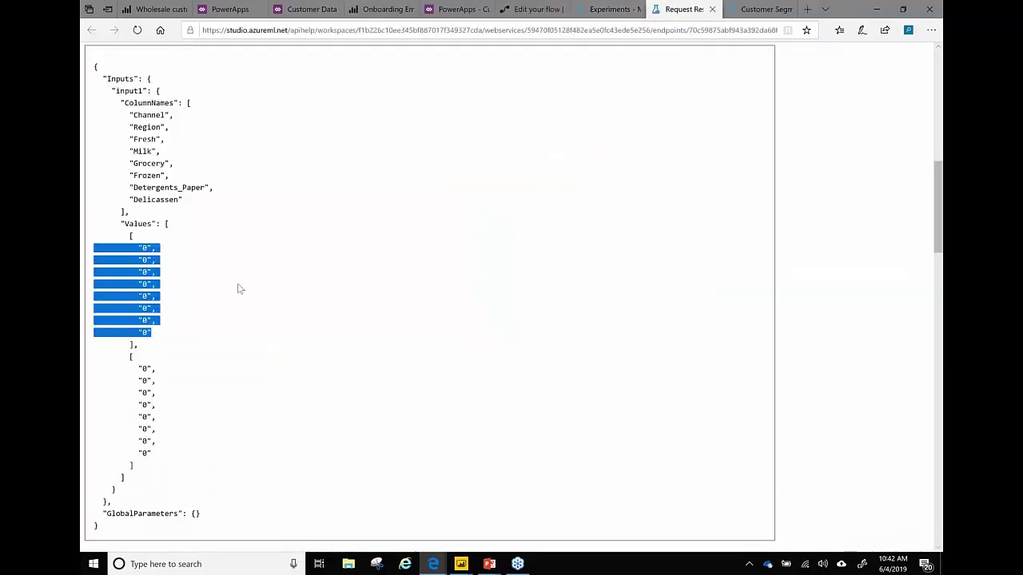
{"action": "scroll", "coordinate": [256, 331], "scroll_direction": "down", "scroll_amount": 10}
{"action": "scroll", "coordinate": [255, 327], "scroll_direction": "up", "scroll_amount": 4}
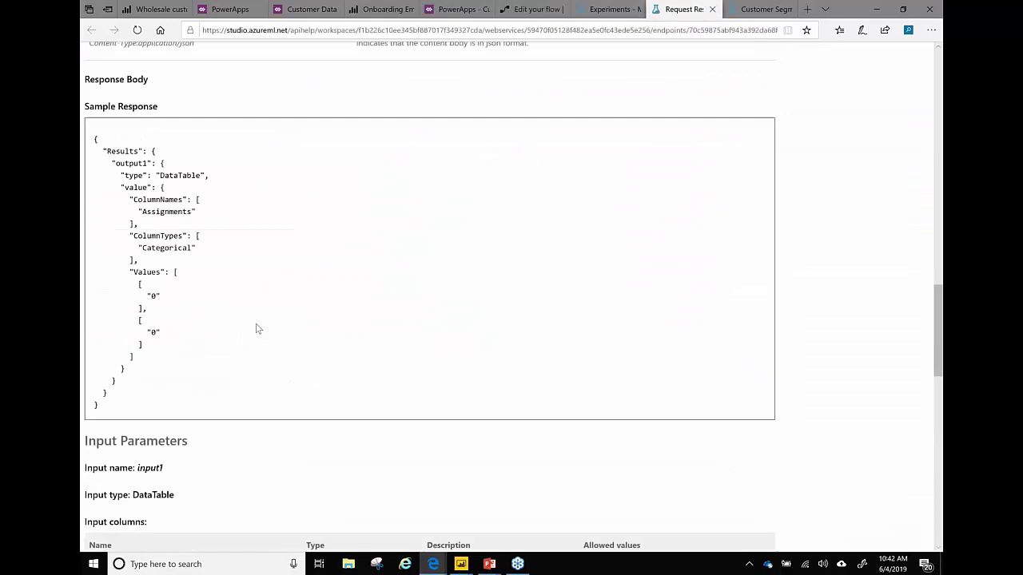
{"action": "scroll", "coordinate": [112, 109], "scroll_direction": "up", "scroll_amount": 2}
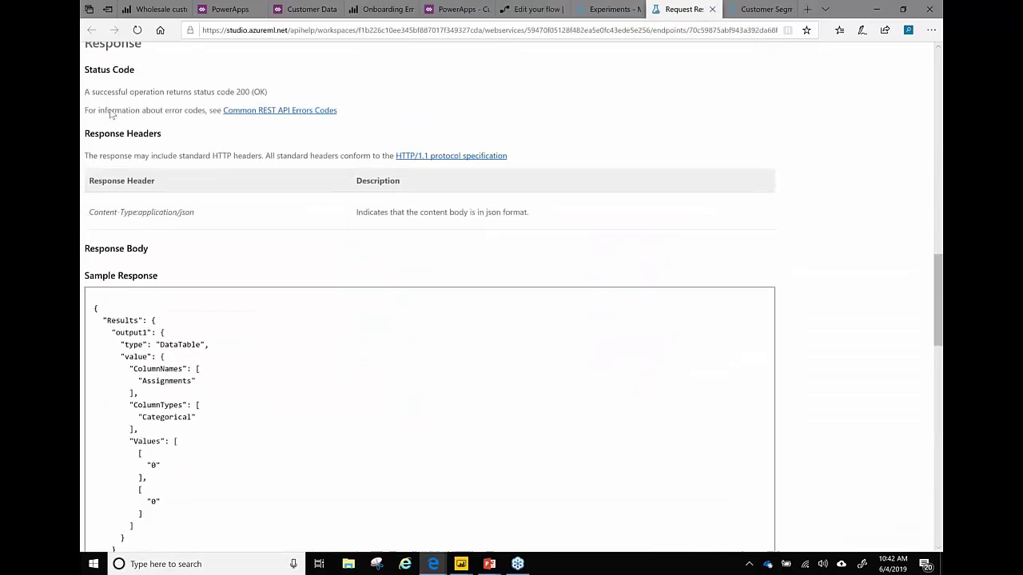
{"action": "scroll", "coordinate": [135, 426], "scroll_direction": "down", "scroll_amount": 2}
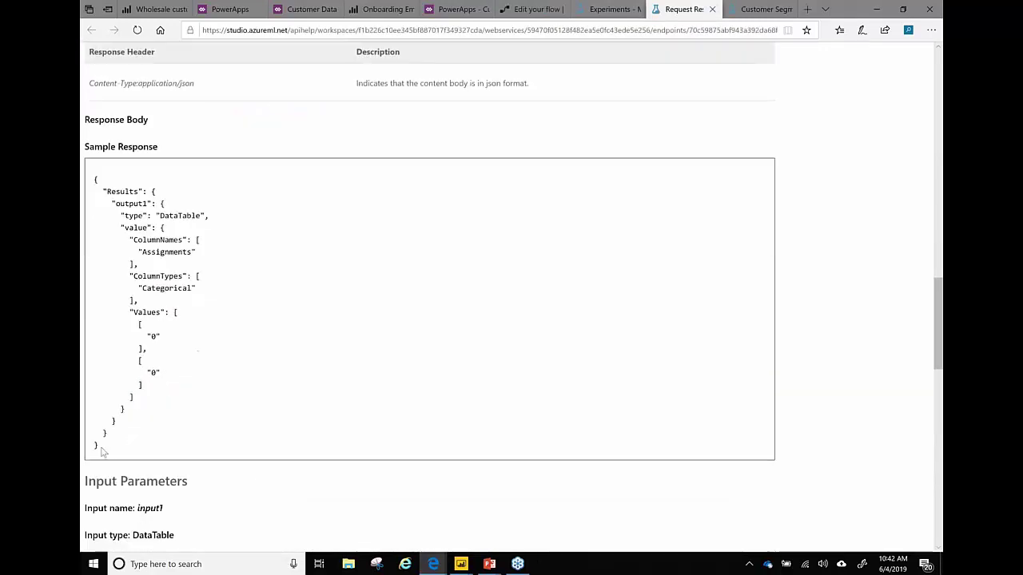
{"action": "left_click_drag", "start_coordinate": [104, 452], "coordinate": [91, 182]}
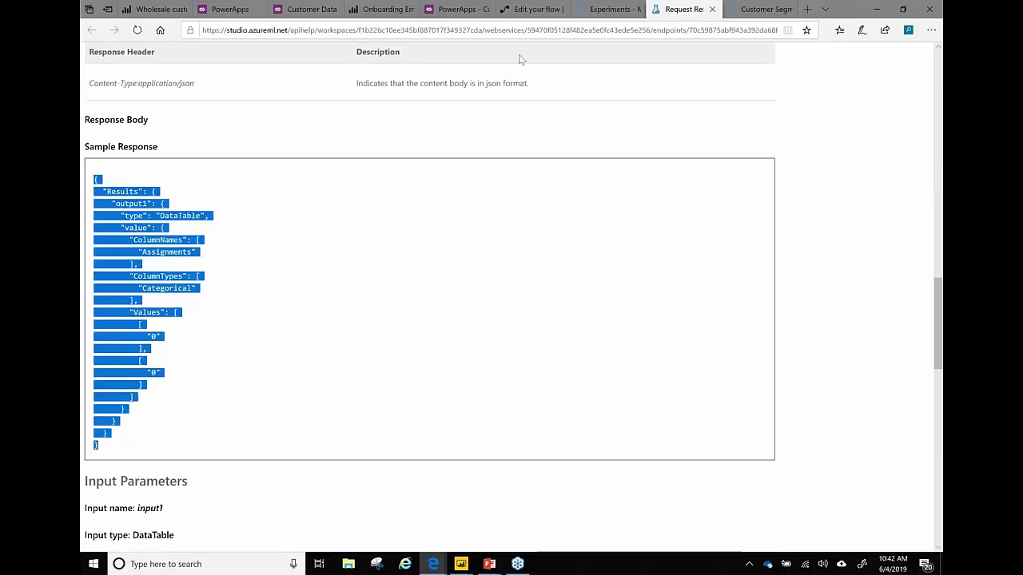
Step: Return to the flow and close the sample JSON payload dialog without entering a payload
{"action": "left_click", "coordinate": [482, 13]}
{"action": "left_click", "coordinate": [535, 9]}
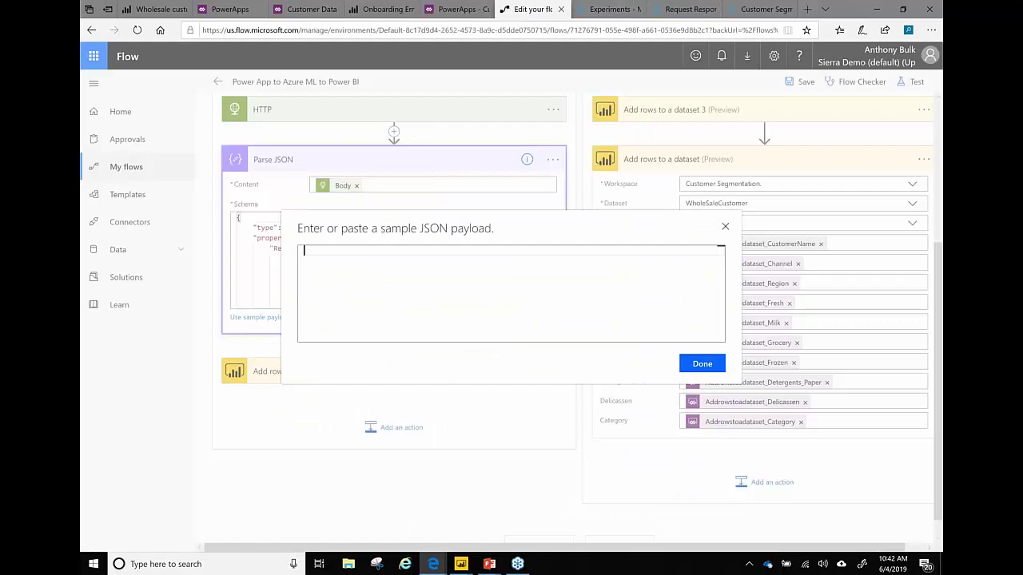
{"action": "left_click", "coordinate": [724, 226]}
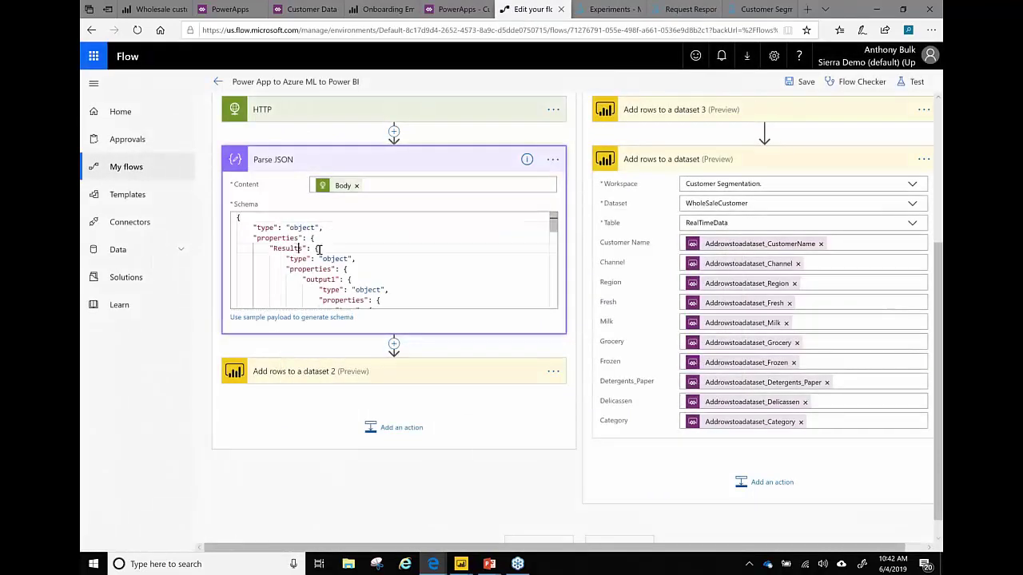
Step: Review the rest of the Parse JSON schema, then expand Add rows to a dataset 2 and examine its field mappings
{"action": "scroll", "coordinate": [304, 252], "scroll_direction": "down", "scroll_amount": 10}
{"action": "scroll", "coordinate": [320, 253], "scroll_direction": "down", "scroll_amount": 1}
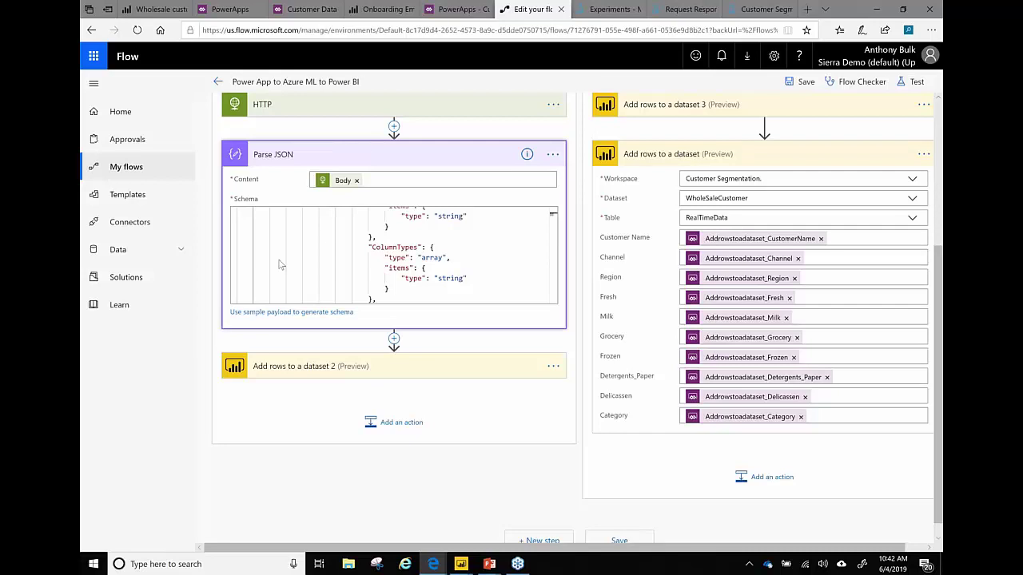
{"action": "left_click", "coordinate": [319, 366]}
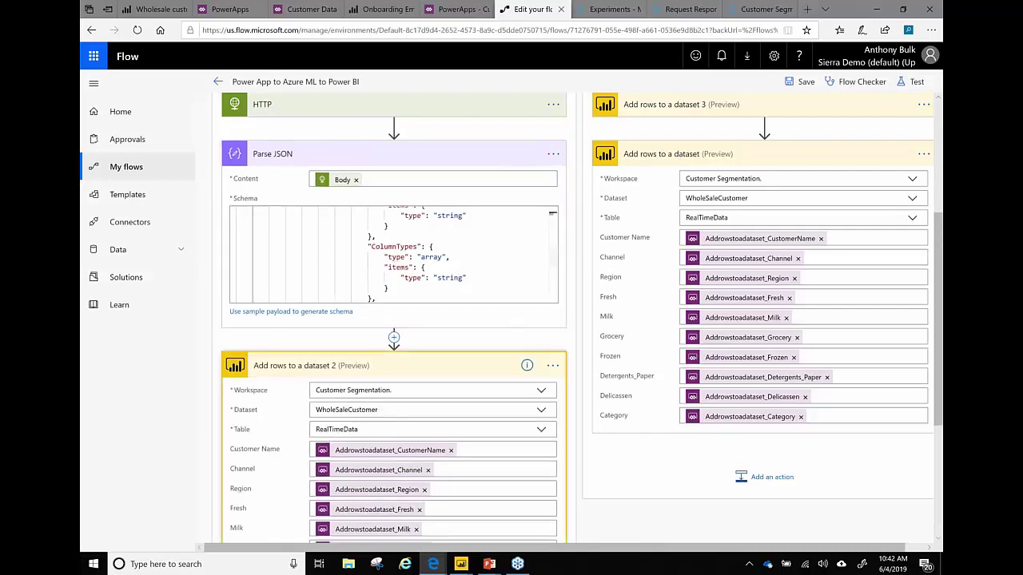
{"action": "scroll", "coordinate": [511, 319], "scroll_direction": "down", "scroll_amount": 2}
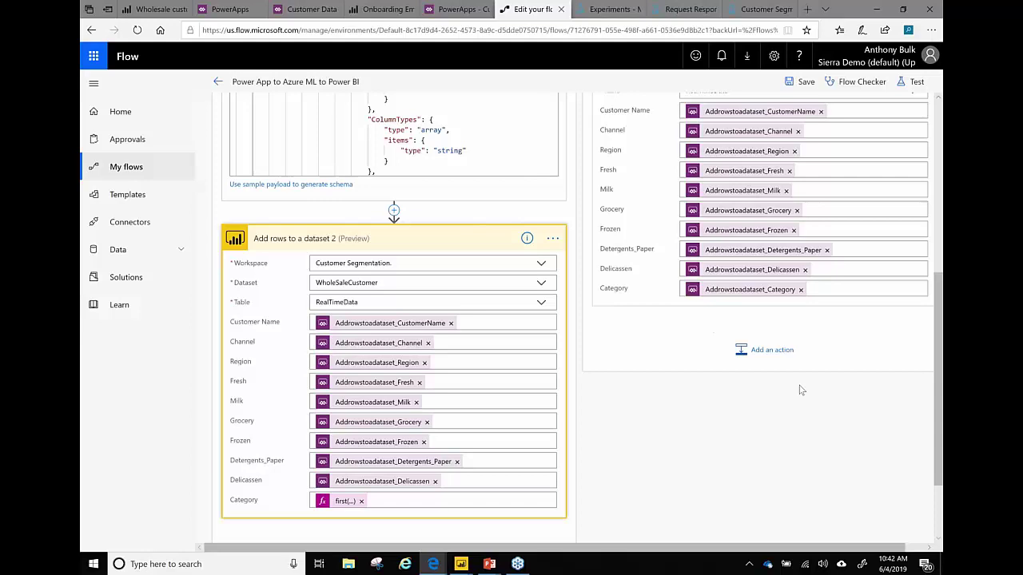
{"action": "scroll", "coordinate": [673, 335], "scroll_direction": "up", "scroll_amount": 3}
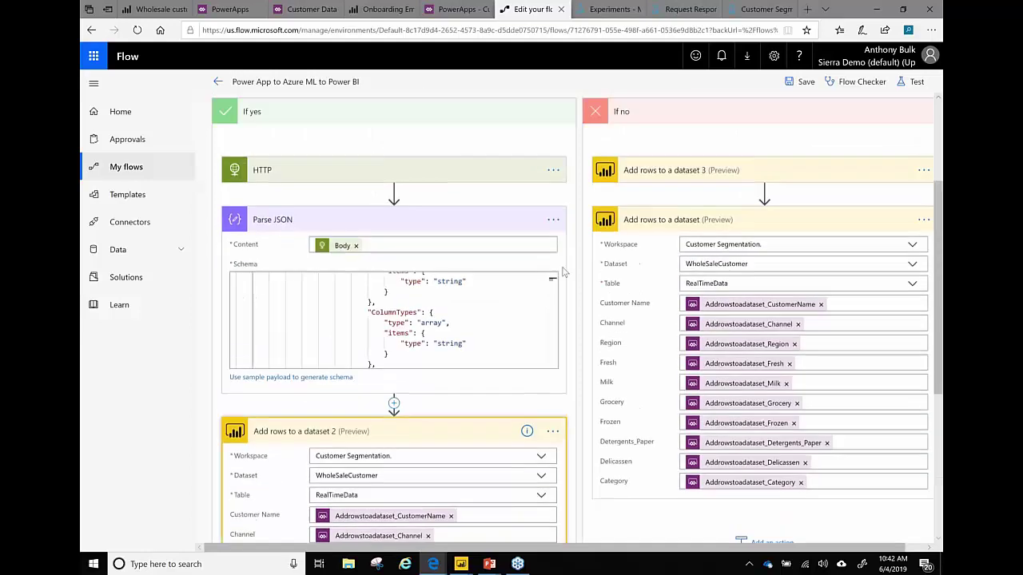
{"action": "scroll", "coordinate": [596, 305], "scroll_direction": "down", "scroll_amount": 3}
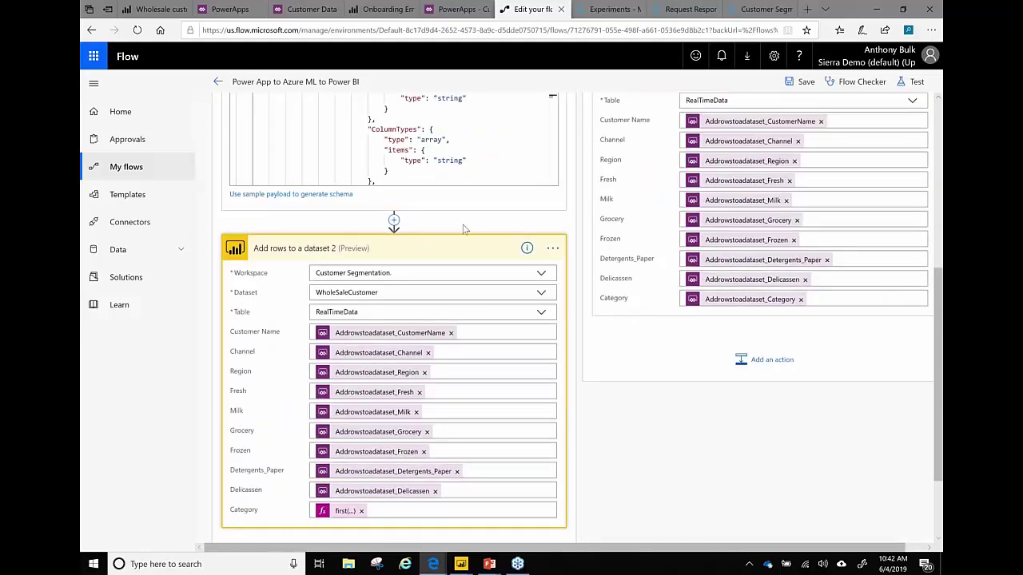
Step: Open the expression behind the Category field in Add rows to a dataset 2 and copy its full text
{"action": "left_click", "coordinate": [337, 515]}
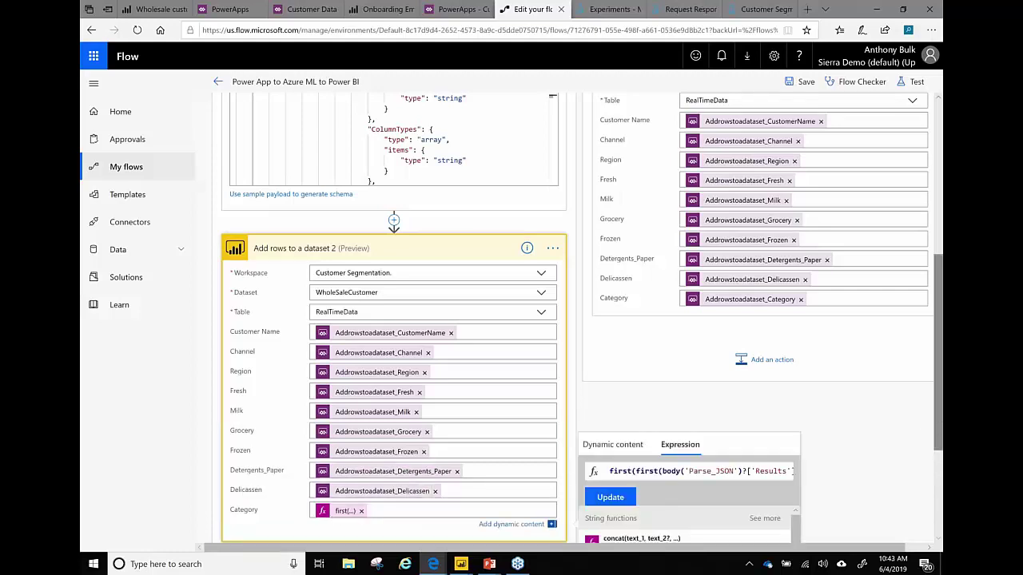
{"action": "left_click_drag", "start_coordinate": [936, 429], "coordinate": [936, 487]}
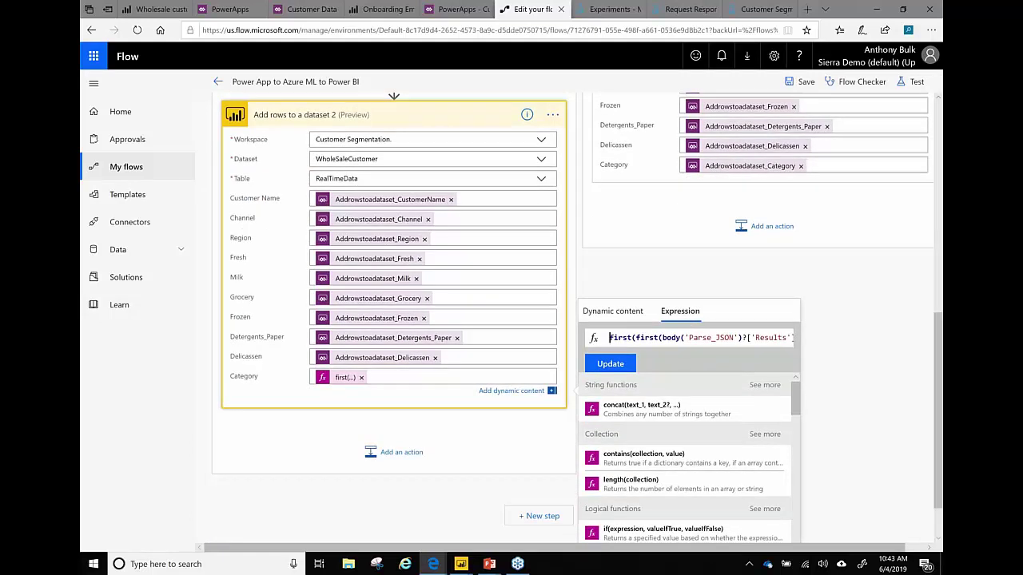
{"action": "left_click_drag", "start_coordinate": [671, 338], "coordinate": [814, 342]}
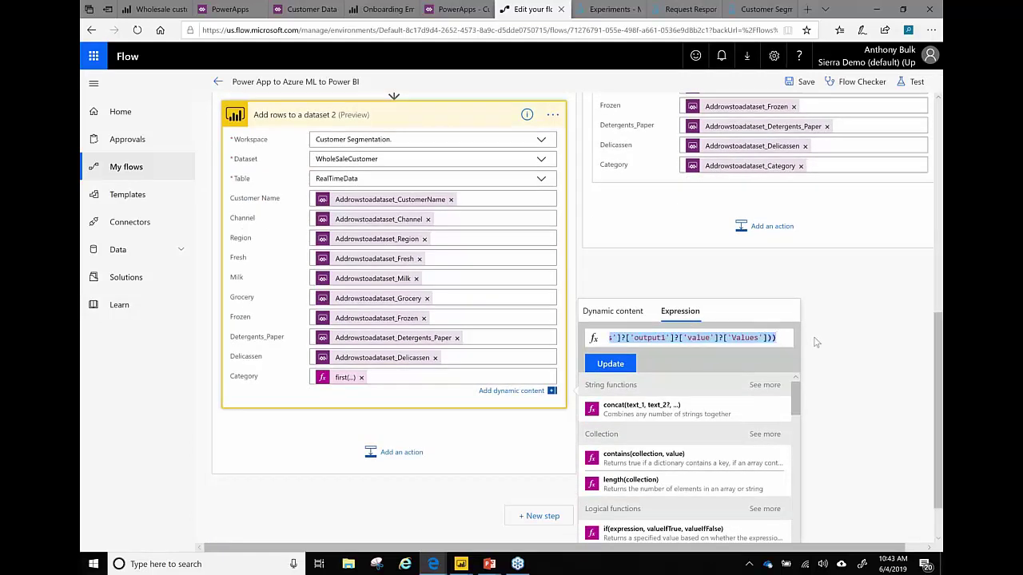
Step: Open Notepad, paste the expression first(first(body('Parse_JSON')?['Results']?['output1']?['value']?['Values'])), and maximize the window to read it
{"action": "left_click", "coordinate": [93, 564]}
{"action": "type", "text": "note"}
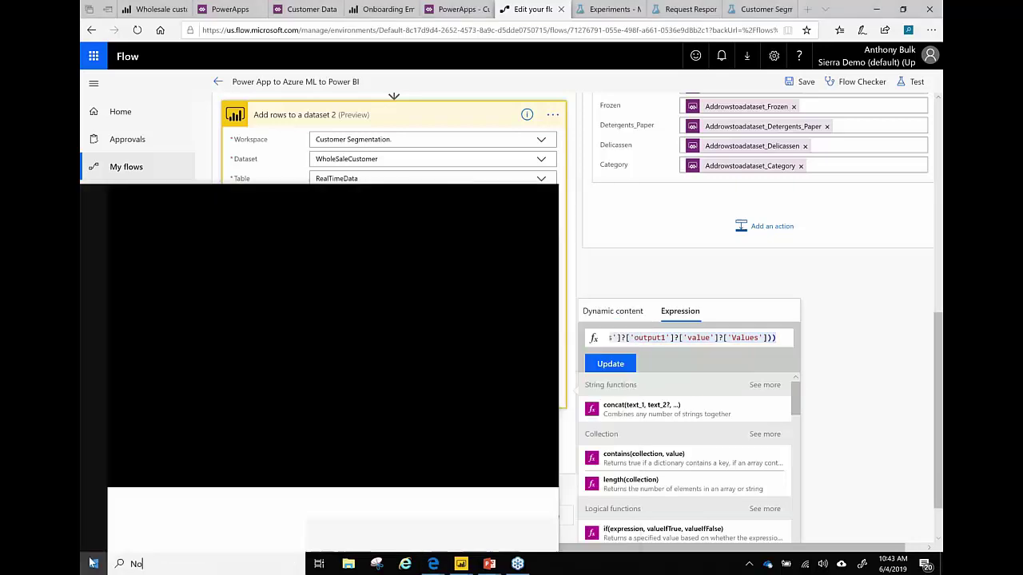
{"action": "left_click", "coordinate": [159, 246]}
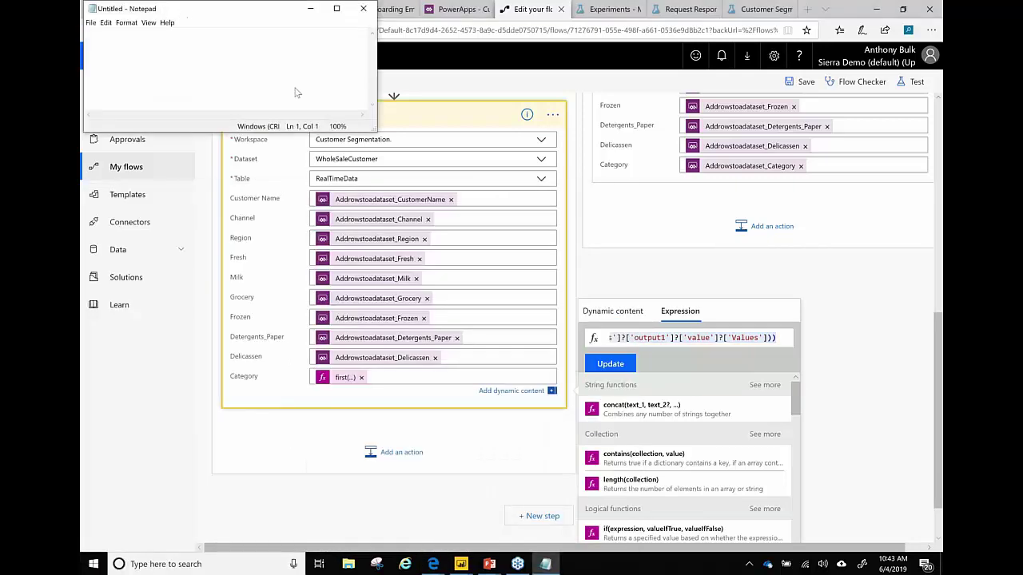
{"action": "left_click_drag", "start_coordinate": [159, 9], "coordinate": [374, 175]}
{"action": "type", "text": "first(first(body('Parse_JSON')?['Results']?['output1']?['value']?['Values']))"}
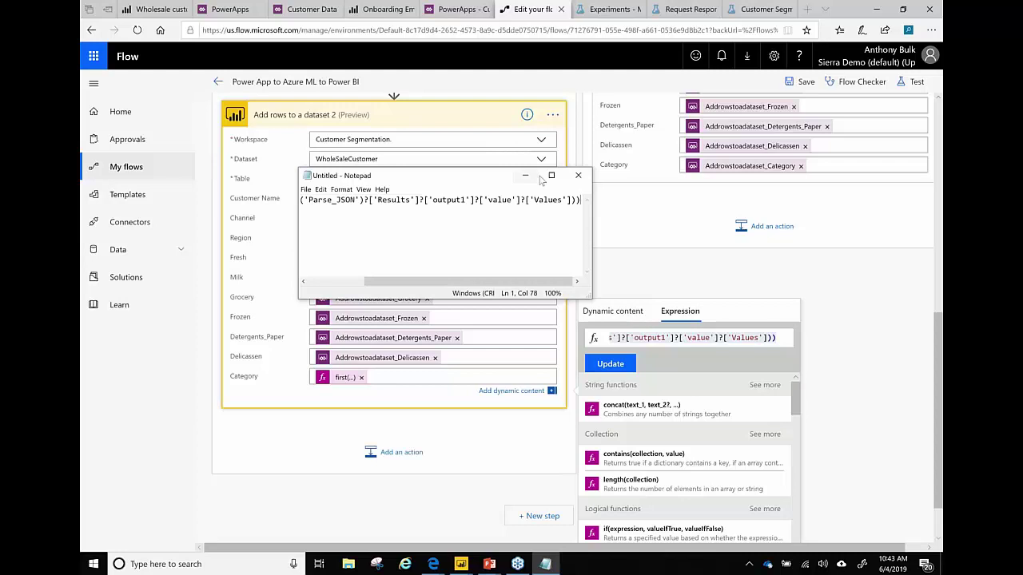
{"action": "left_click", "coordinate": [550, 175]}
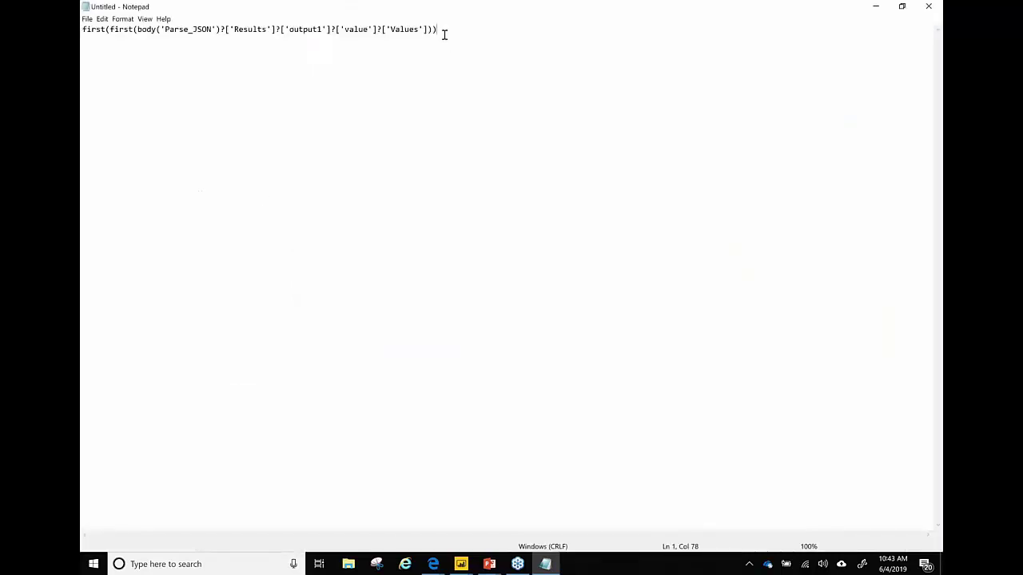
Step: Close Notepad without saving the pasted expression and dismiss the flow's expression editor
{"action": "key", "text": "super+plus"}
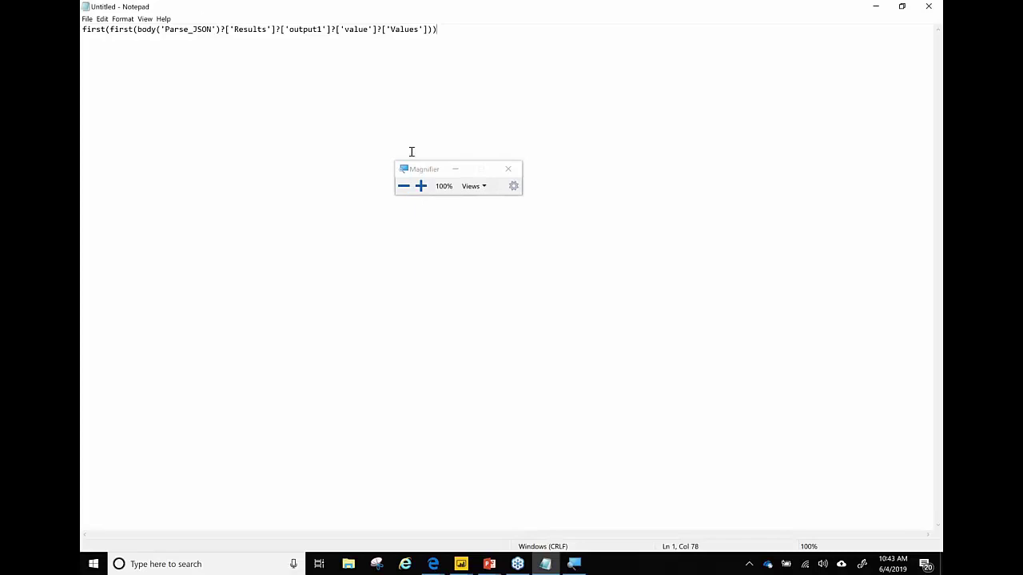
{"action": "left_click", "coordinate": [506, 170]}
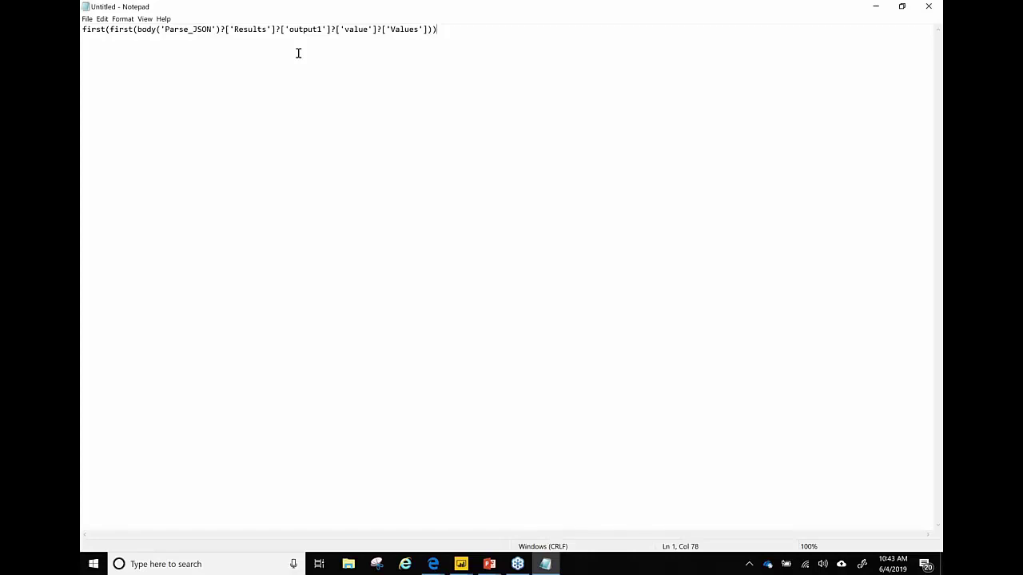
{"action": "left_click", "coordinate": [928, 8]}
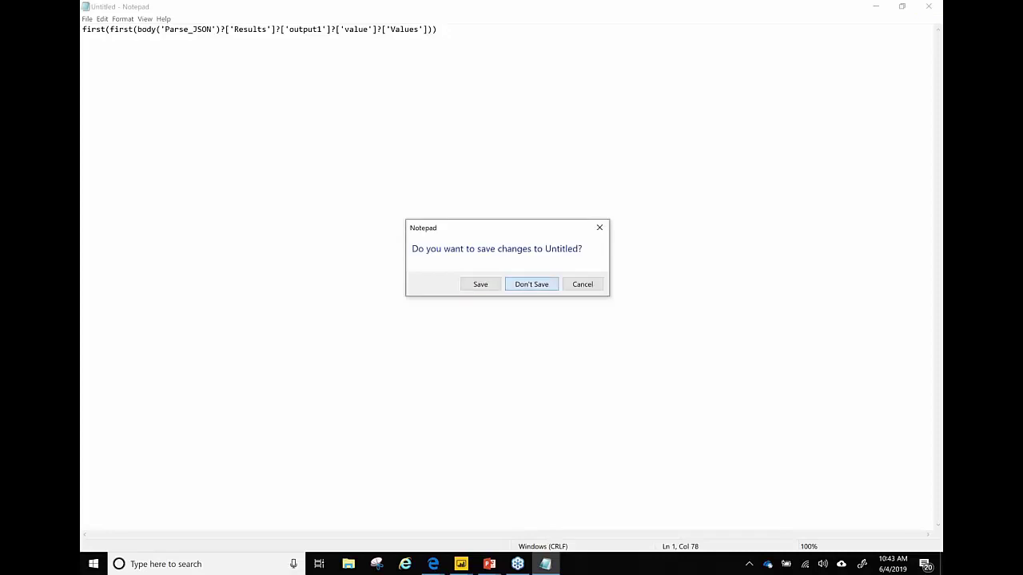
{"action": "left_click", "coordinate": [530, 284]}
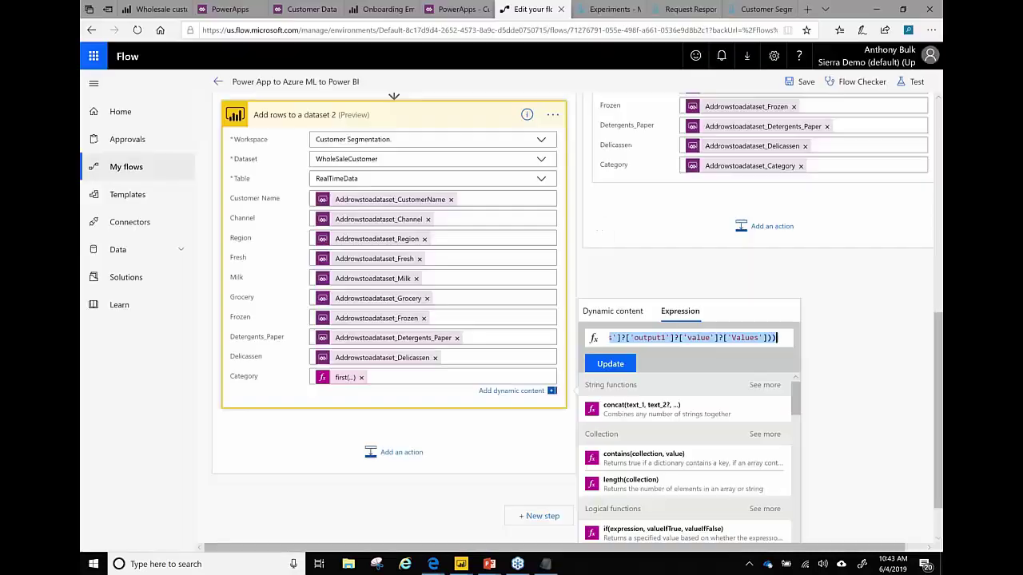
{"action": "left_click", "coordinate": [837, 310]}
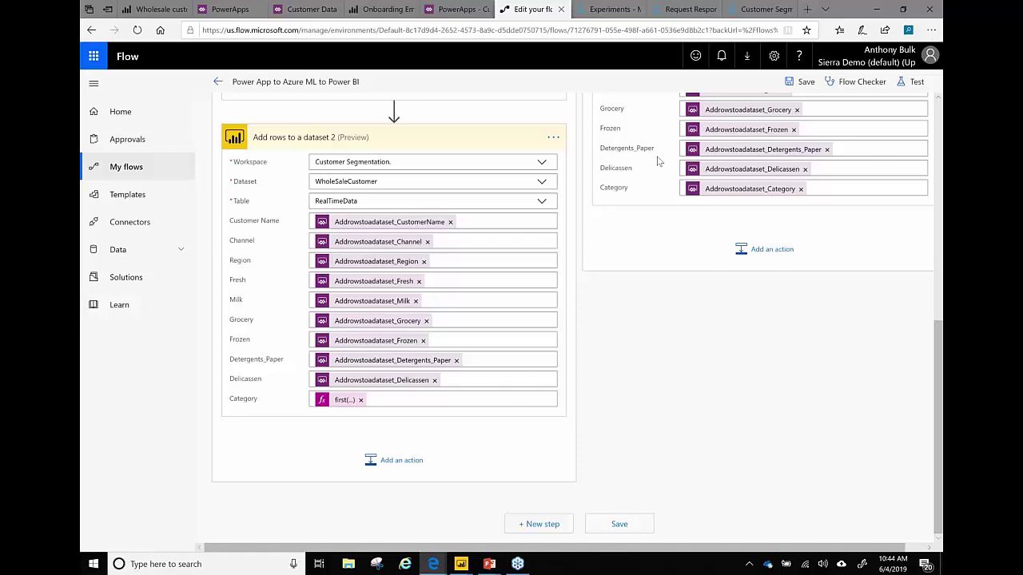
Step: Switch to the Customer Data Entry App in PowerApps Studio and examine the SUBMIT button's OnSelect formula
{"action": "left_click", "coordinate": [230, 9]}
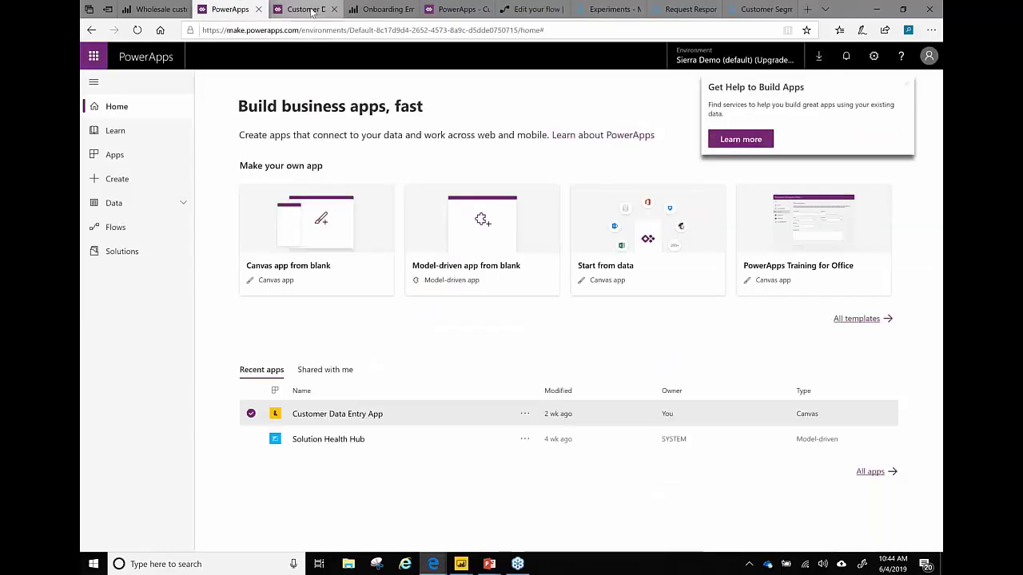
{"action": "left_click", "coordinate": [312, 9]}
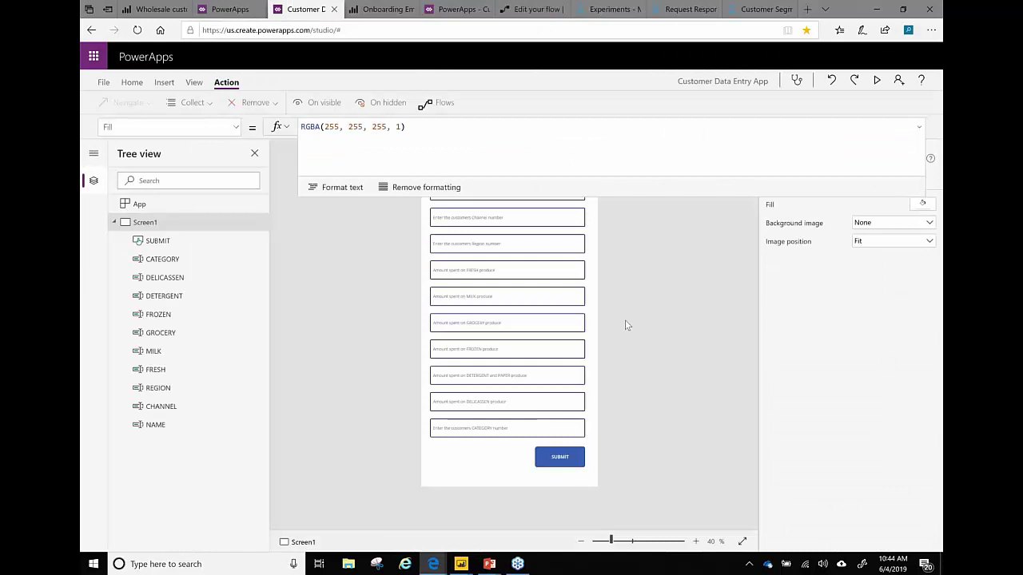
{"action": "left_click", "coordinate": [575, 463]}
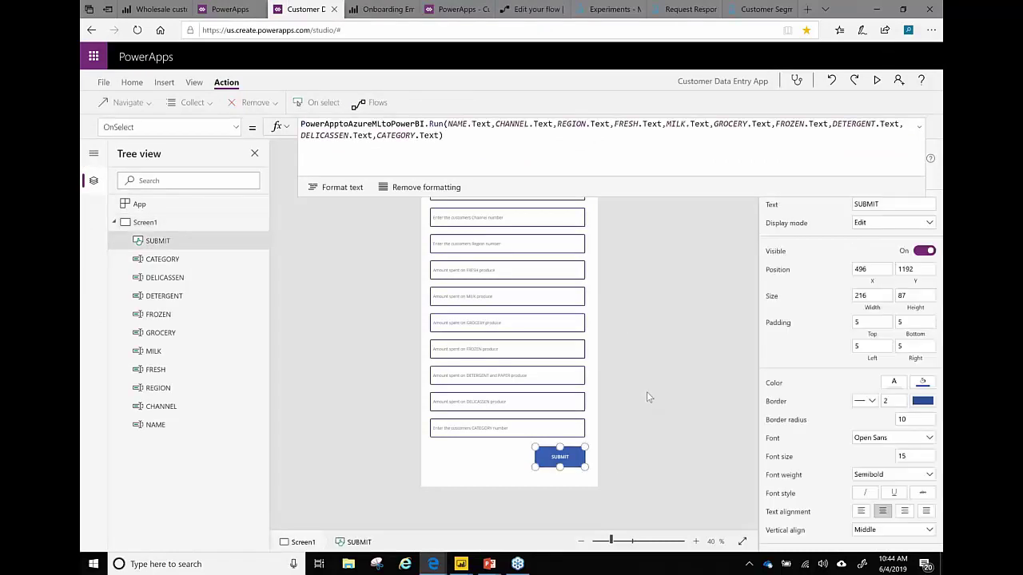
Step: Insert a new button on Screen1, collapse the formula bar, and place the button beside SUBMIT below the CATEGORY input
{"action": "left_click", "coordinate": [144, 222]}
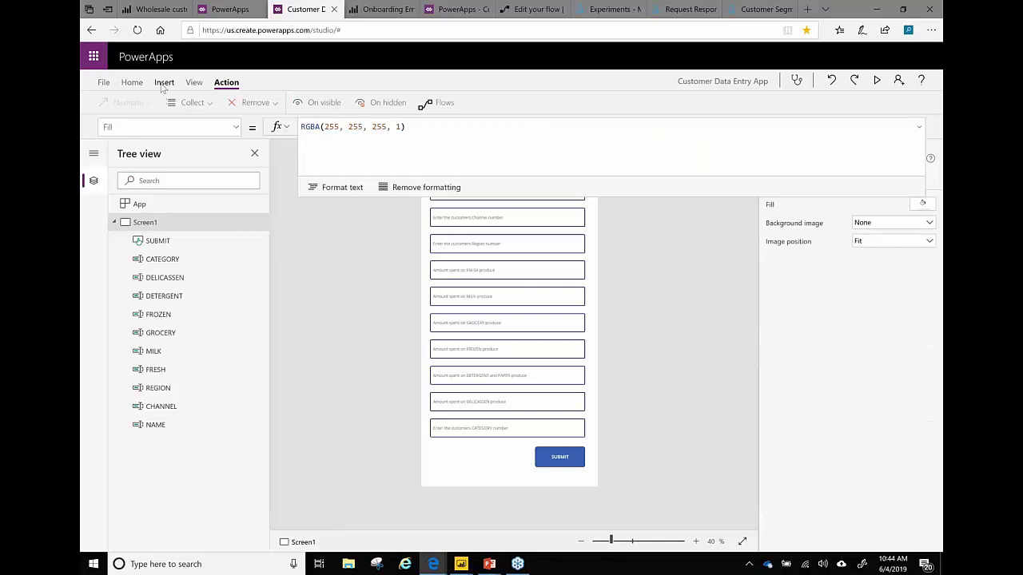
{"action": "left_click", "coordinate": [163, 84]}
{"action": "left_click", "coordinate": [237, 106]}
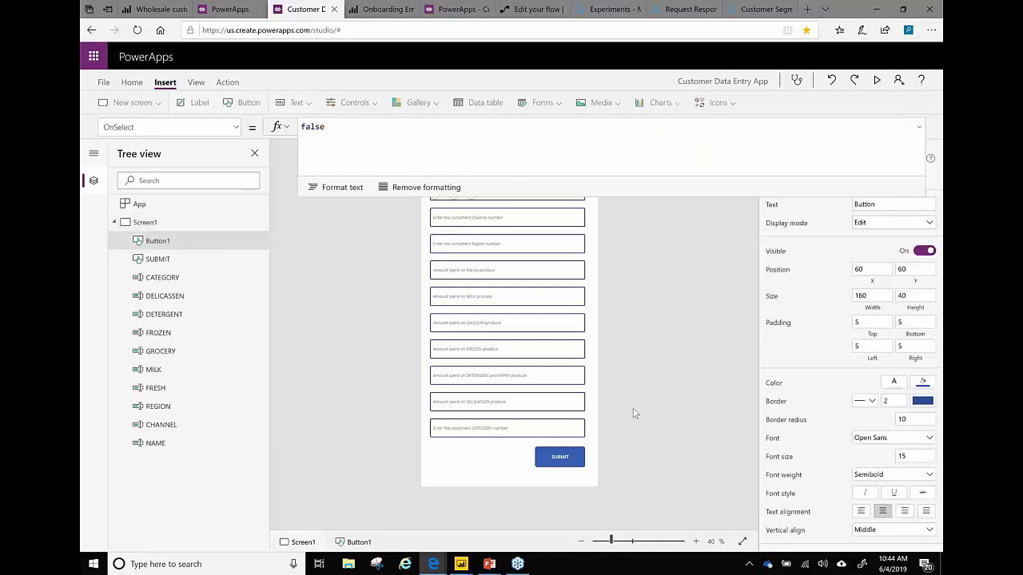
{"action": "left_click", "coordinate": [918, 129]}
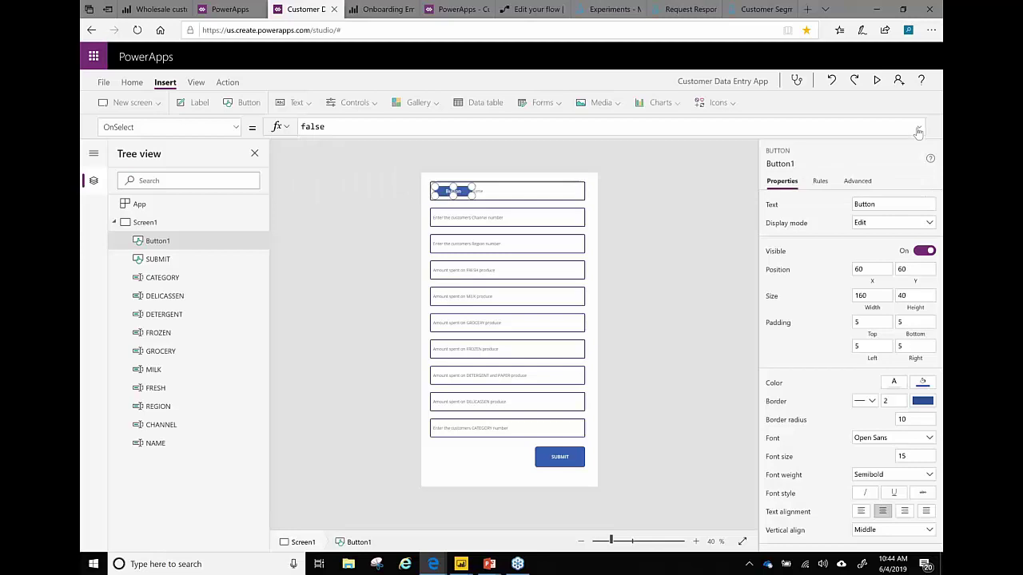
{"action": "left_click_drag", "start_coordinate": [483, 391], "coordinate": [475, 463]}
{"action": "left_click", "coordinate": [632, 413]}
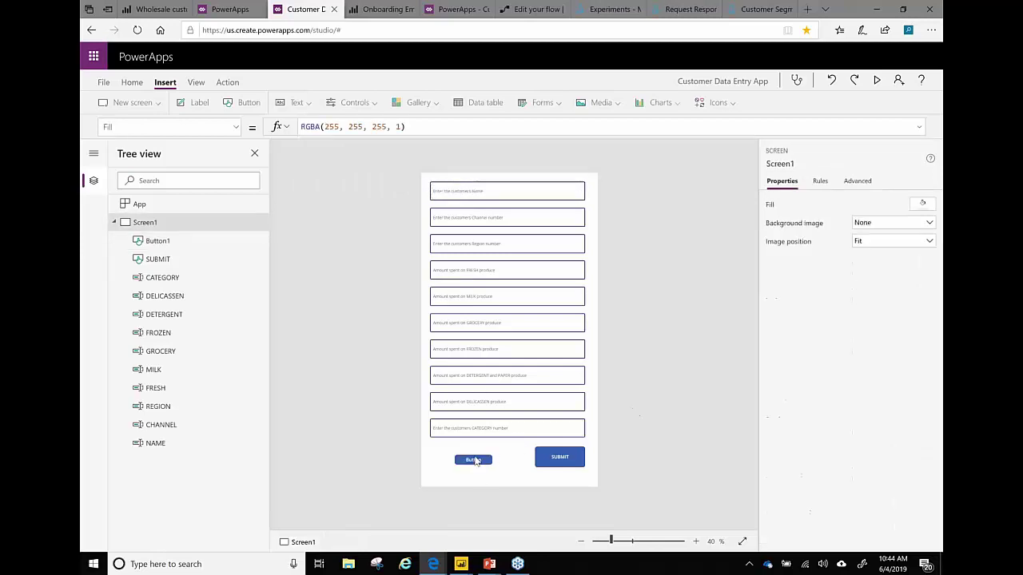
Step: Associate the first listed Power App to Azure ML flow with the new button's OnSelect and highlight the flow name in its formula
{"action": "left_click", "coordinate": [157, 240]}
{"action": "left_click", "coordinate": [227, 82]}
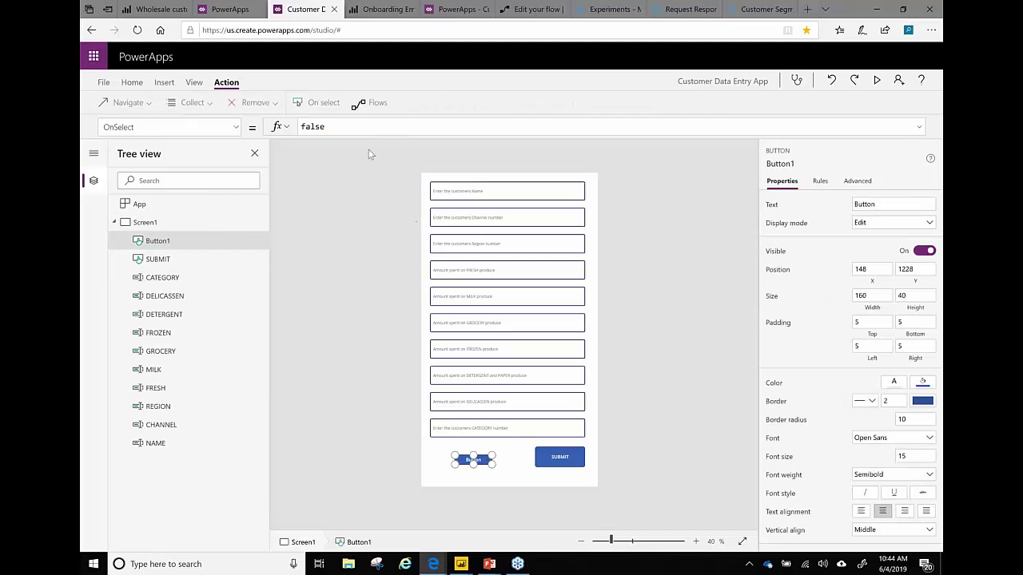
{"action": "left_click", "coordinate": [367, 106]}
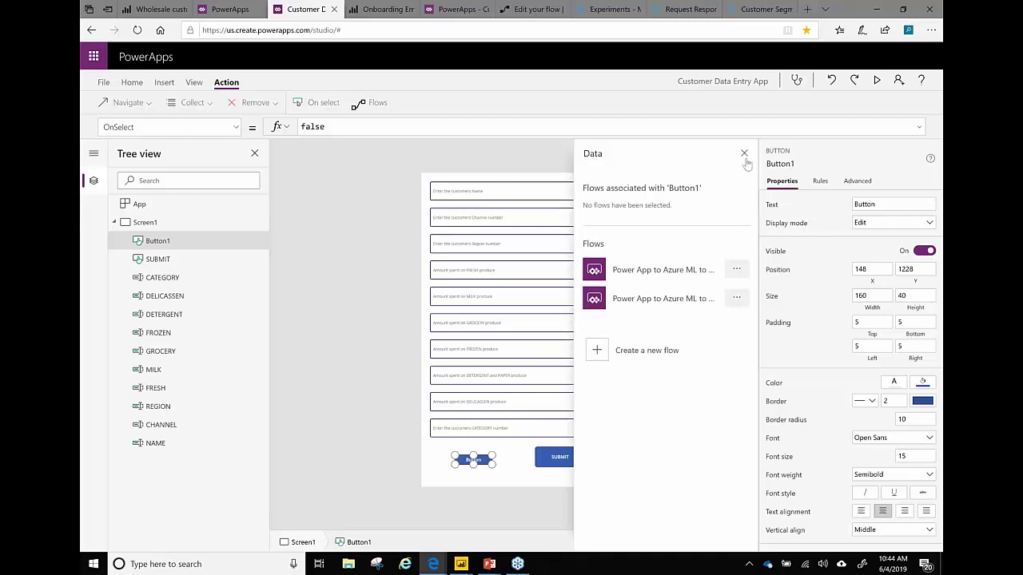
{"action": "left_click", "coordinate": [613, 274]}
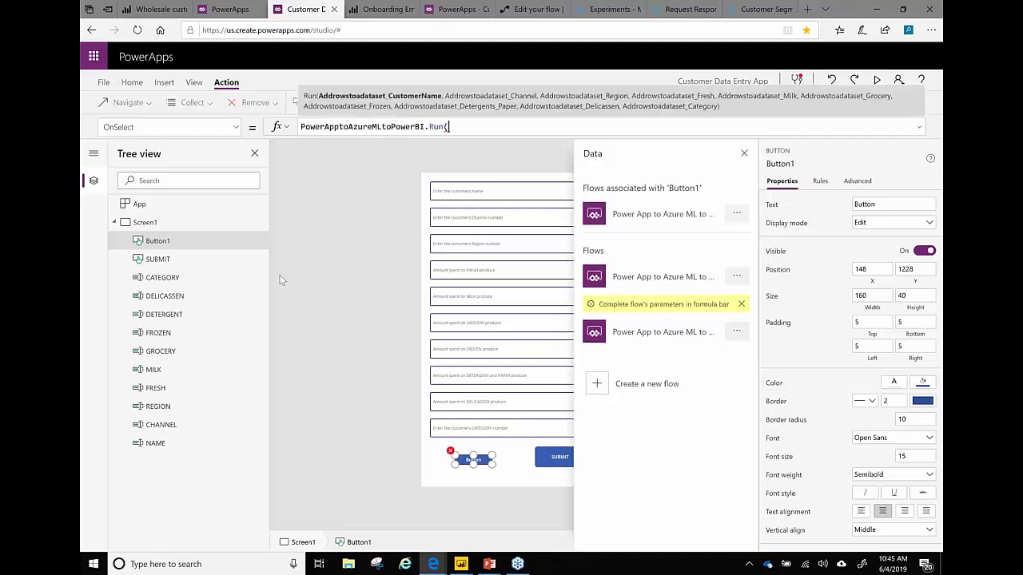
{"action": "left_click_drag", "start_coordinate": [302, 127], "coordinate": [424, 127]}
{"action": "left_click", "coordinate": [450, 126]}
{"action": "left_click", "coordinate": [537, 9]}
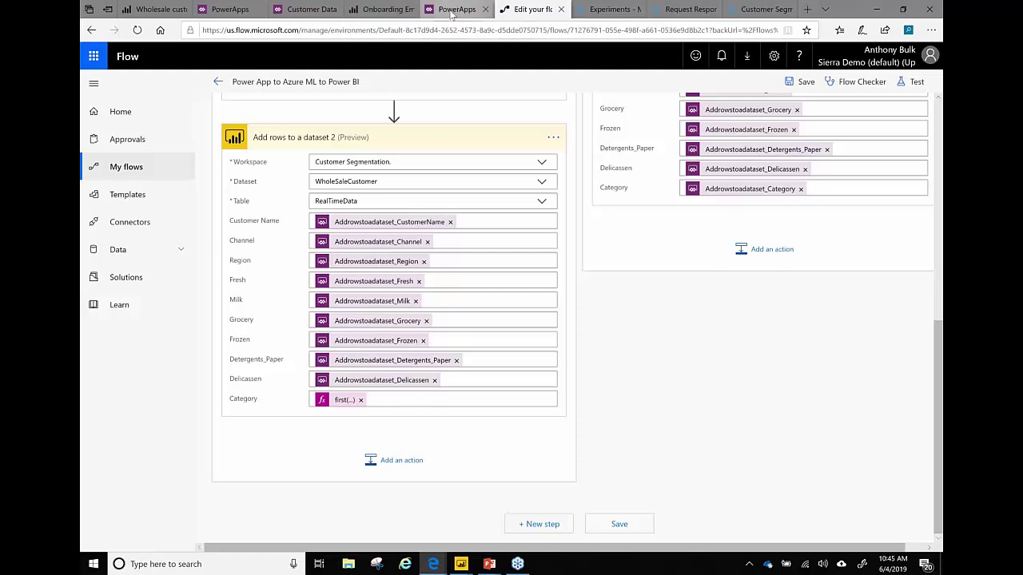
{"action": "mouse_move", "coordinate": [365, 14]}
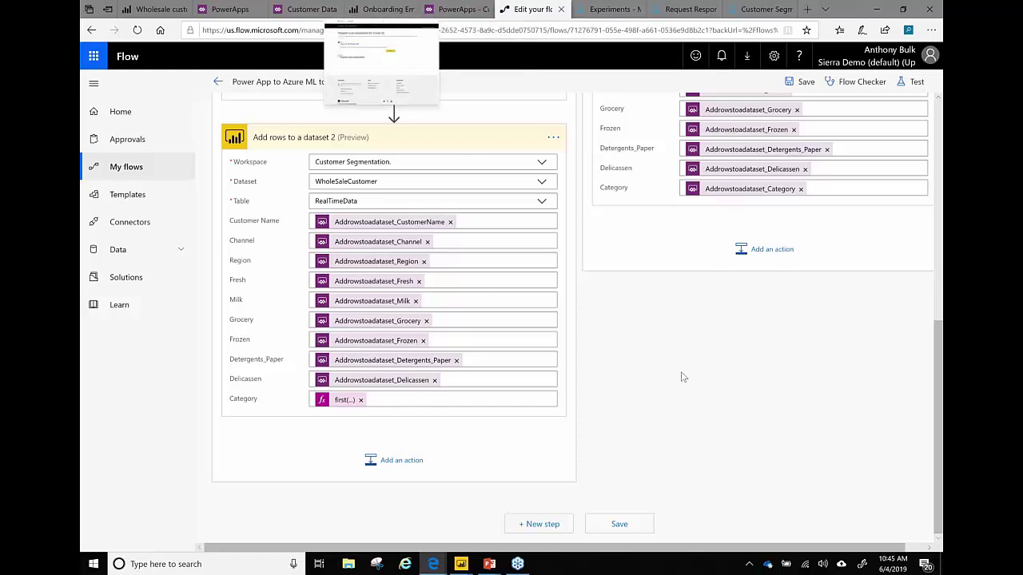
{"action": "left_click", "coordinate": [384, 9]}
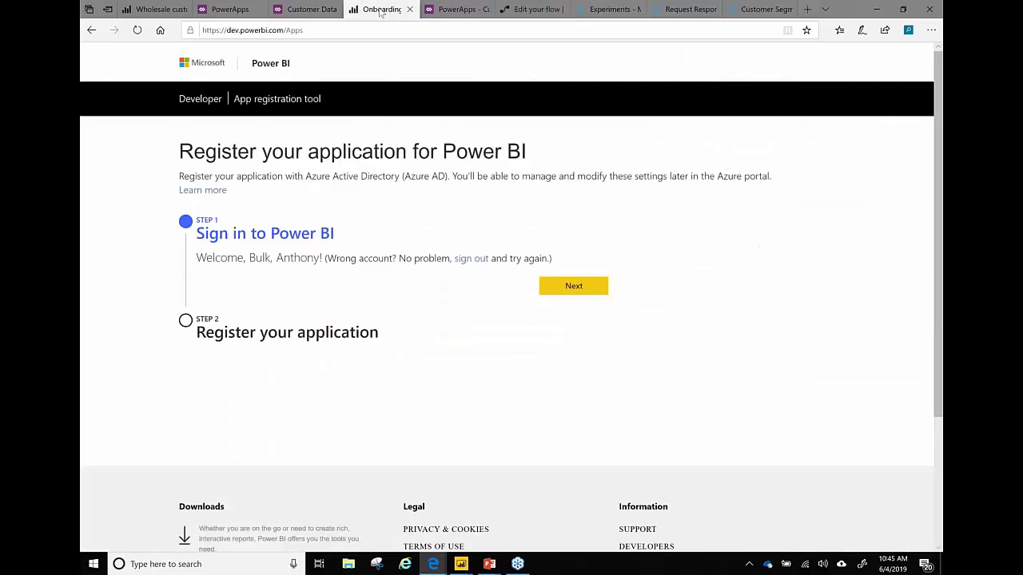
{"action": "left_click", "coordinate": [307, 10]}
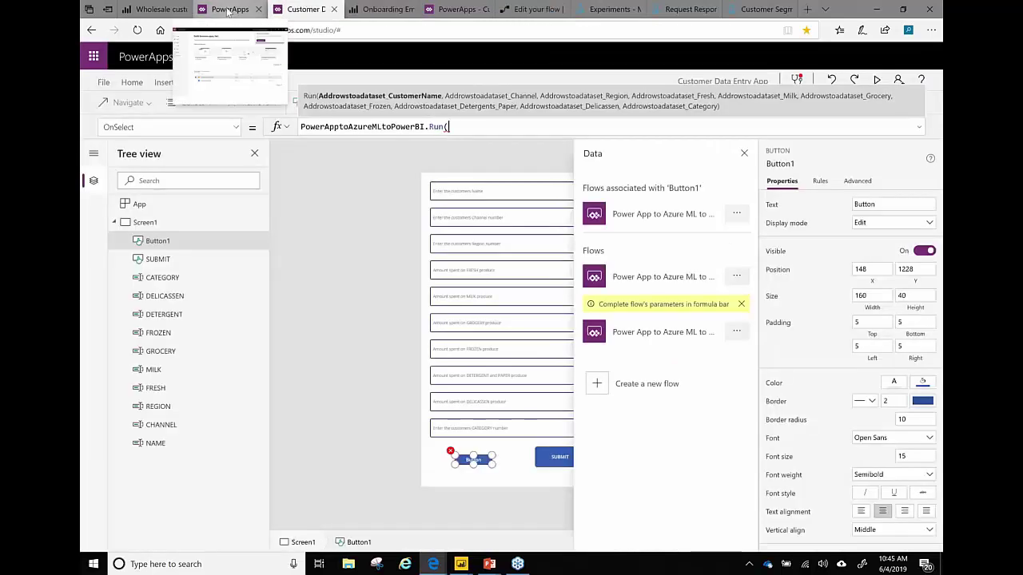
Step: Close the list of flows and delete the newly added button from Screen1
{"action": "left_click", "coordinate": [744, 152]}
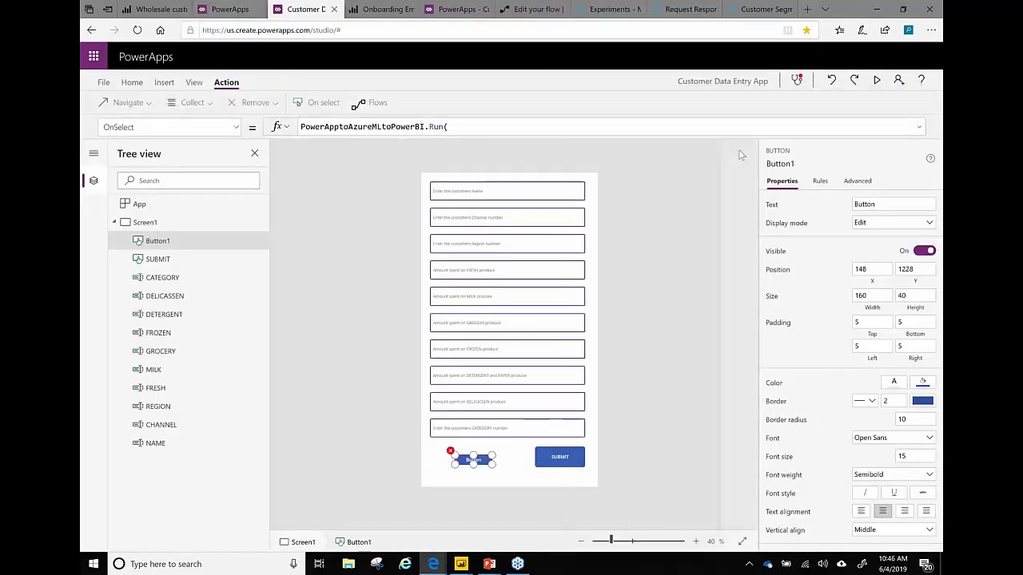
{"action": "left_click", "coordinate": [503, 479]}
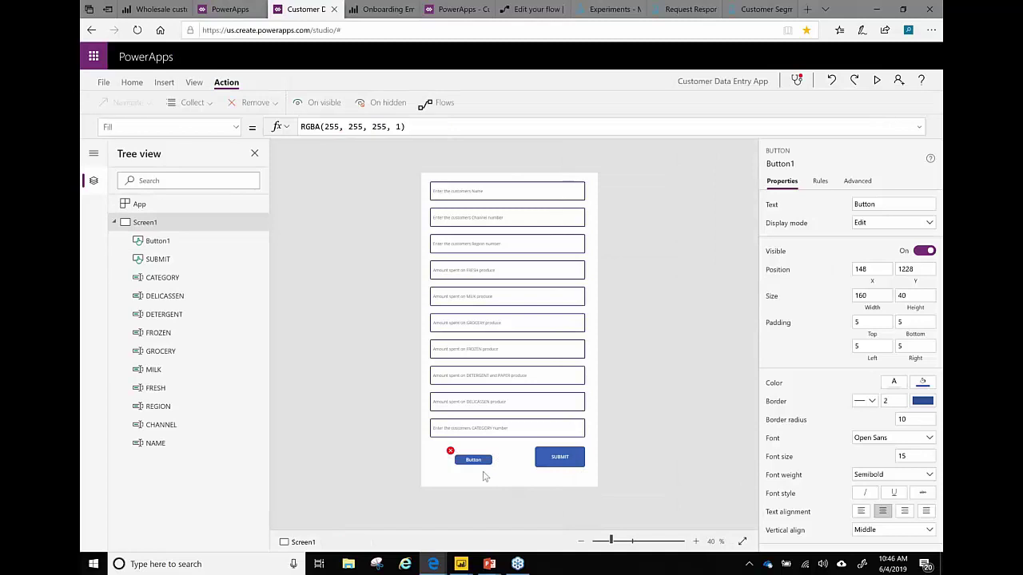
{"action": "left_click", "coordinate": [476, 462]}
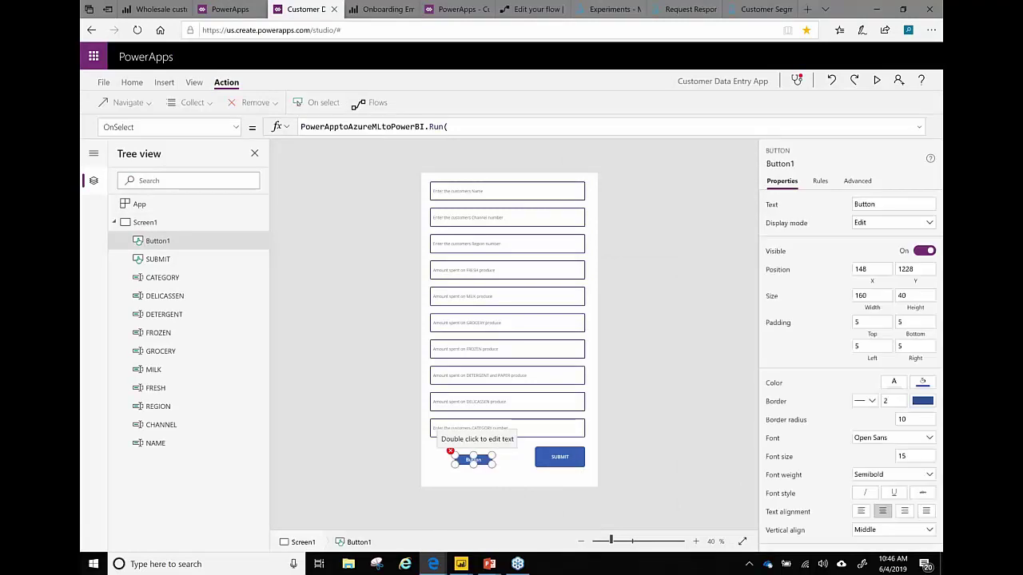
{"action": "key", "text": "Delete"}
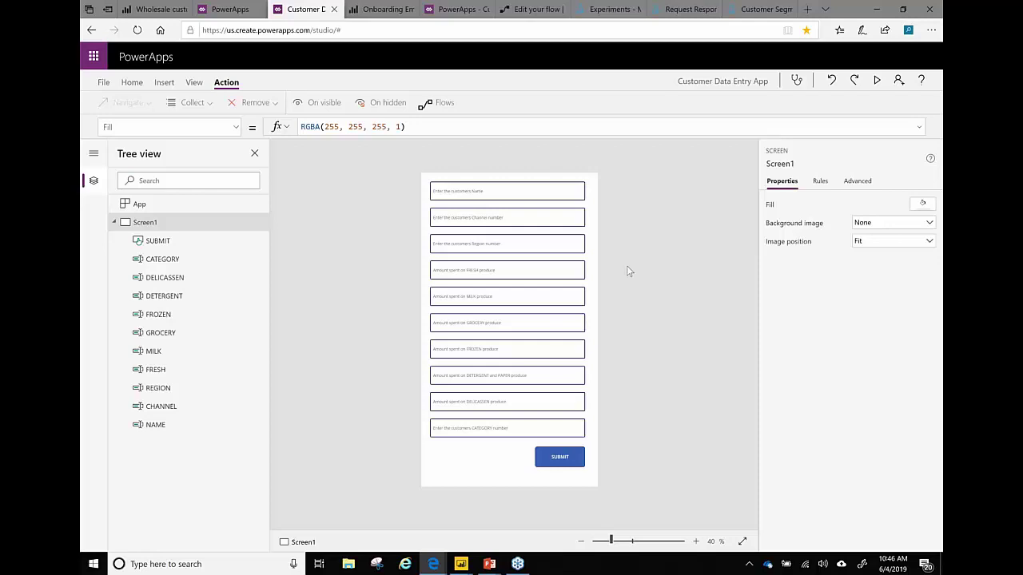
Step: Save the Customer Data Entry App
{"action": "left_click", "coordinate": [104, 83]}
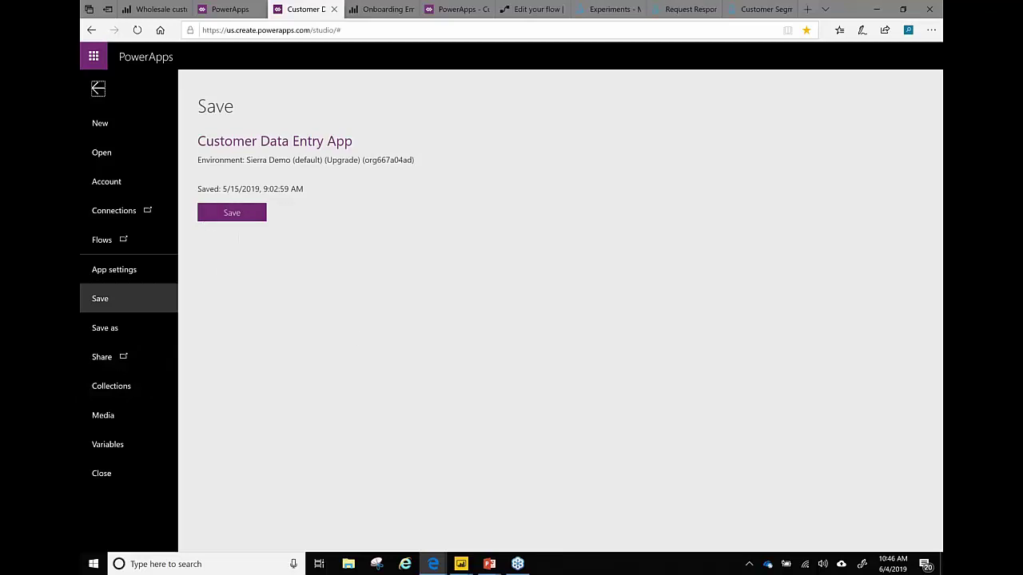
{"action": "left_click", "coordinate": [232, 213]}
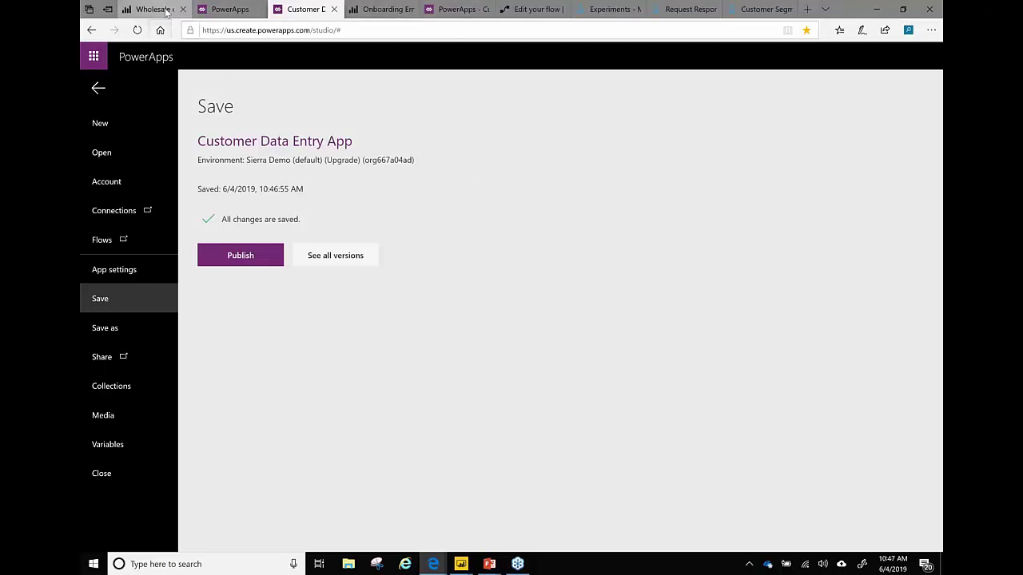
Step: Switch to the Wholesale customer dashboard in Power BI and bring up the Conceptual Overview slide in the running PowerPoint slide show
{"action": "left_click", "coordinate": [152, 8]}
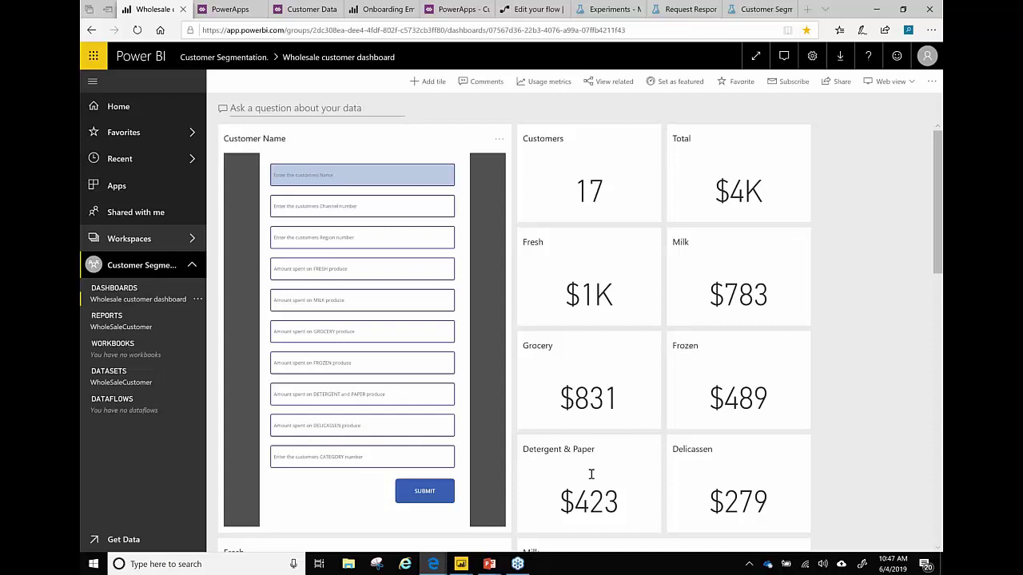
{"action": "mouse_move", "coordinate": [489, 564]}
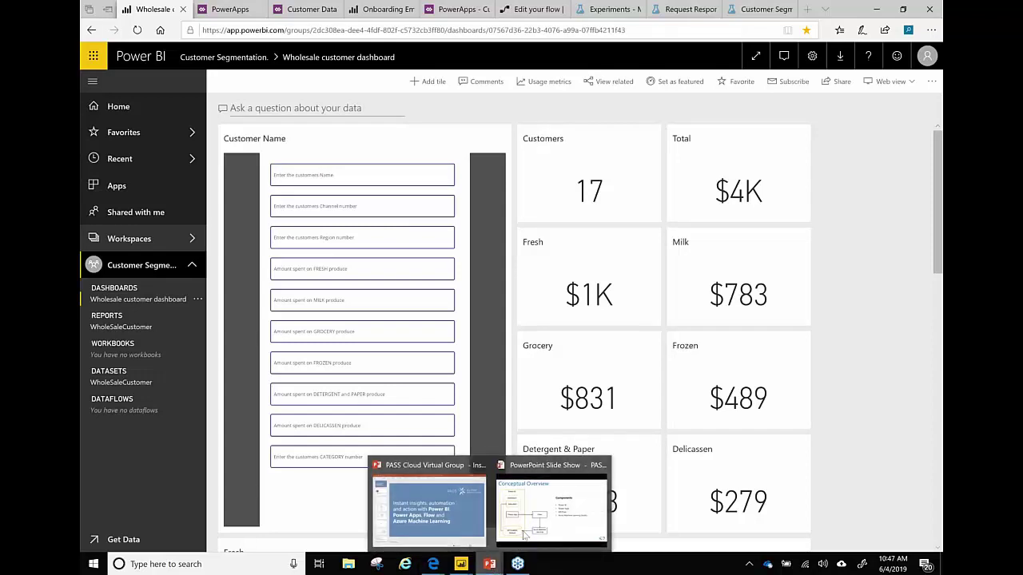
{"action": "left_click", "coordinate": [559, 503]}
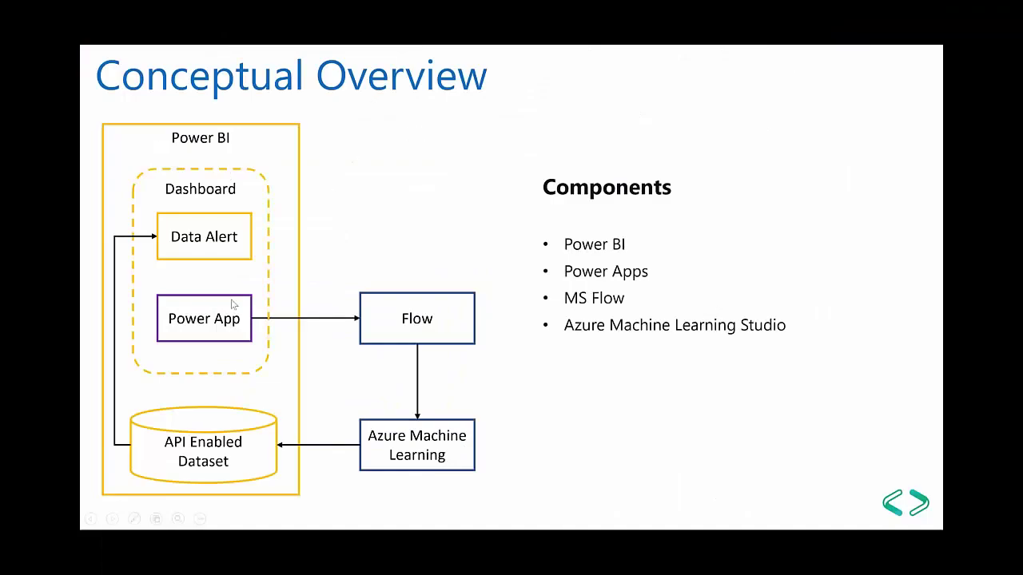
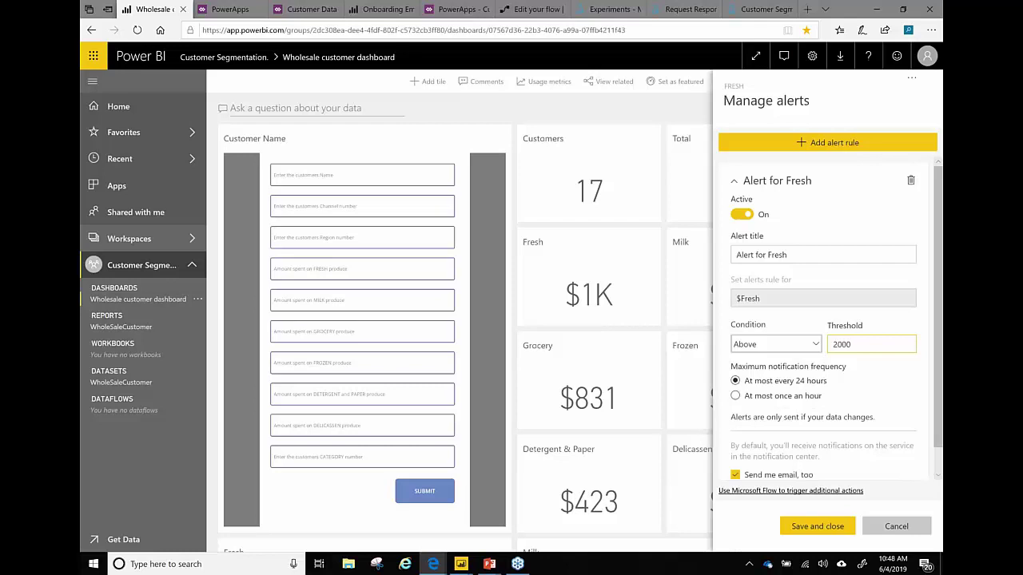
Step: Review the remaining settings of the Alert for Fresh rule and close the alert management without saving
{"action": "left_click_drag", "start_coordinate": [934, 404], "coordinate": [935, 436]}
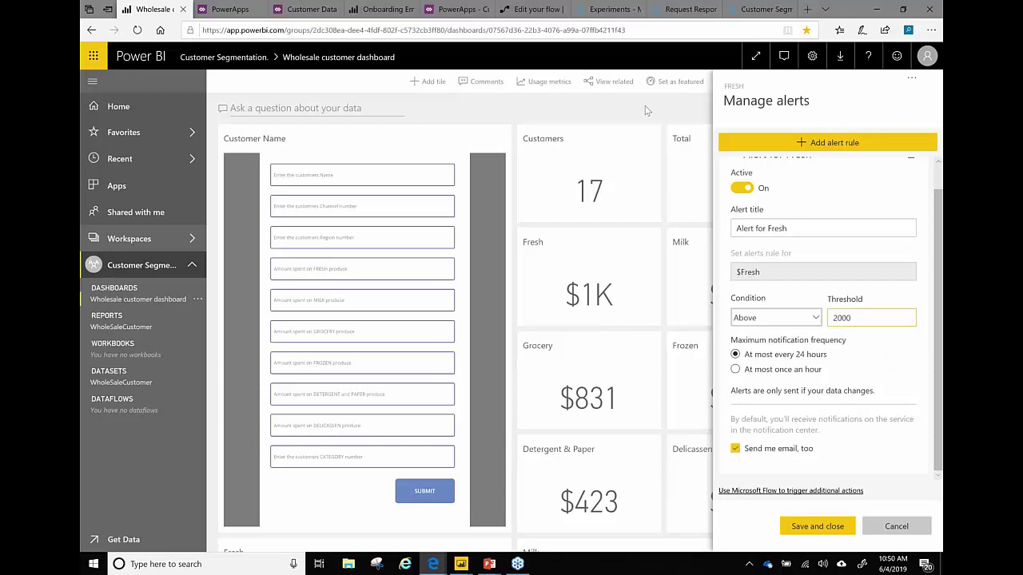
{"action": "left_click", "coordinate": [672, 112]}
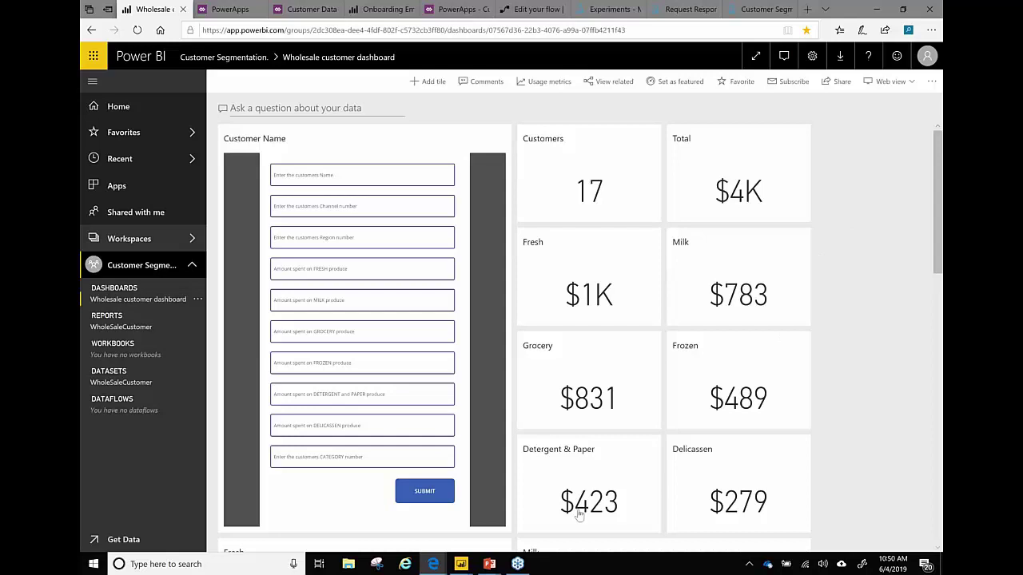
Step: Return to the PowerPoint slide show and advance past the Demo slide to the Overview slide describing the workflow
{"action": "mouse_move", "coordinate": [487, 566]}
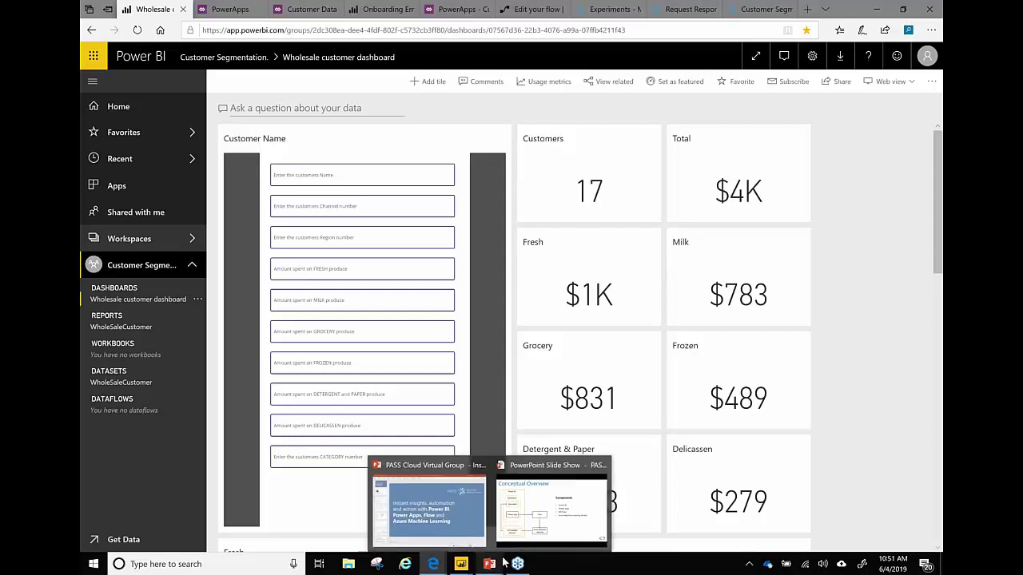
{"action": "left_click", "coordinate": [565, 517]}
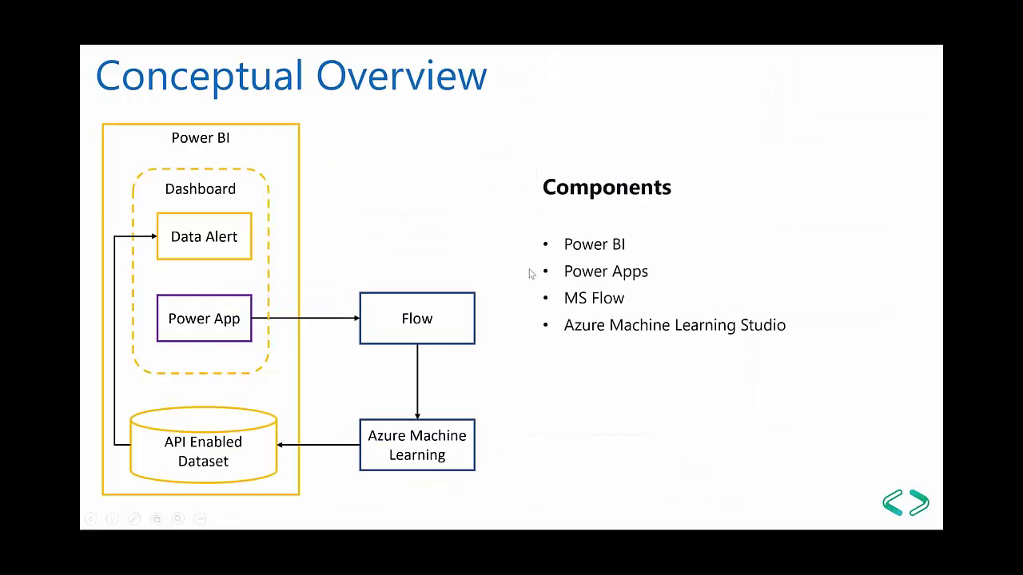
{"action": "scroll", "coordinate": [529, 274], "scroll_direction": "down", "scroll_amount": 4}
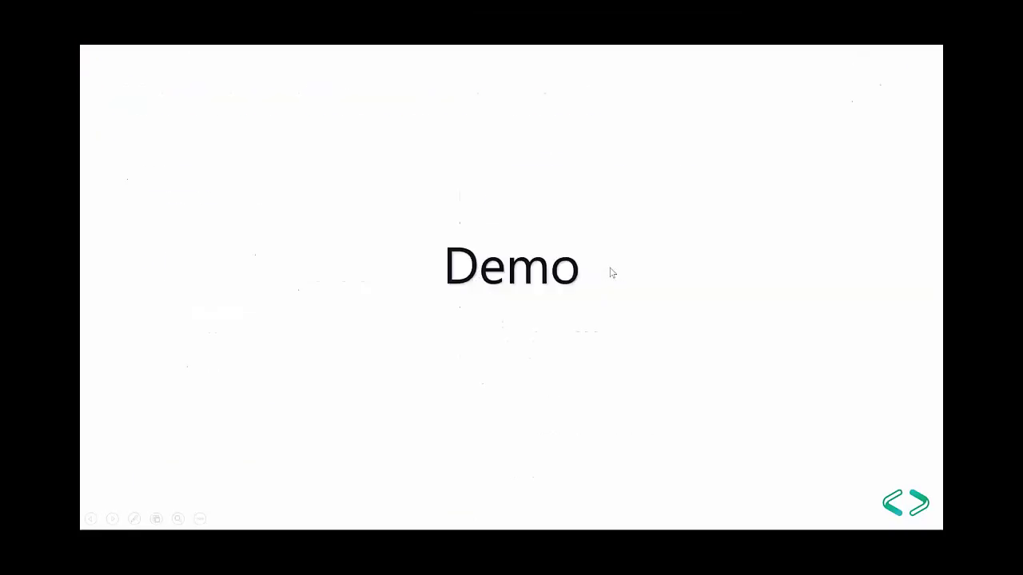
{"action": "scroll", "coordinate": [440, 127], "scroll_direction": "down", "scroll_amount": 1}
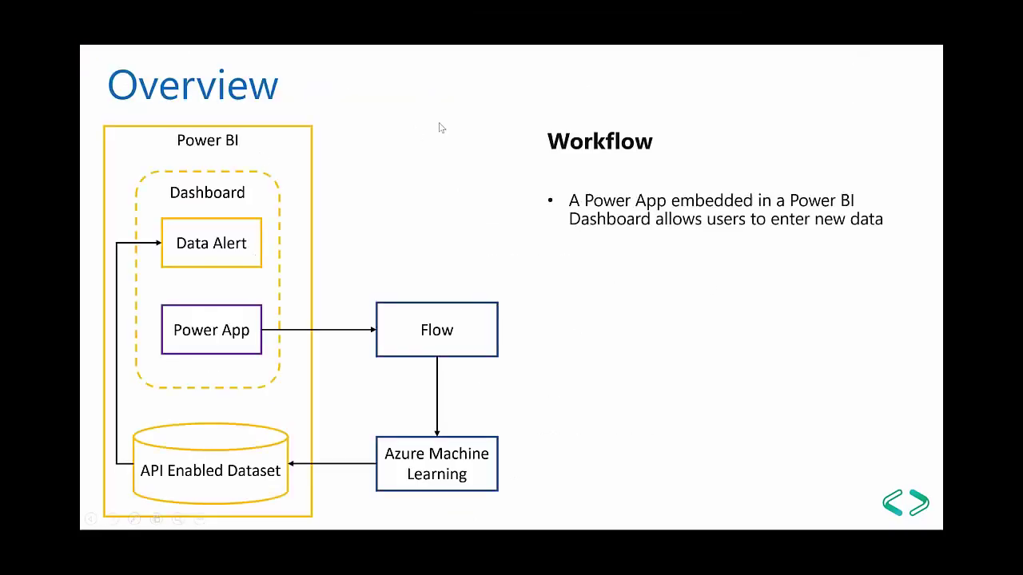